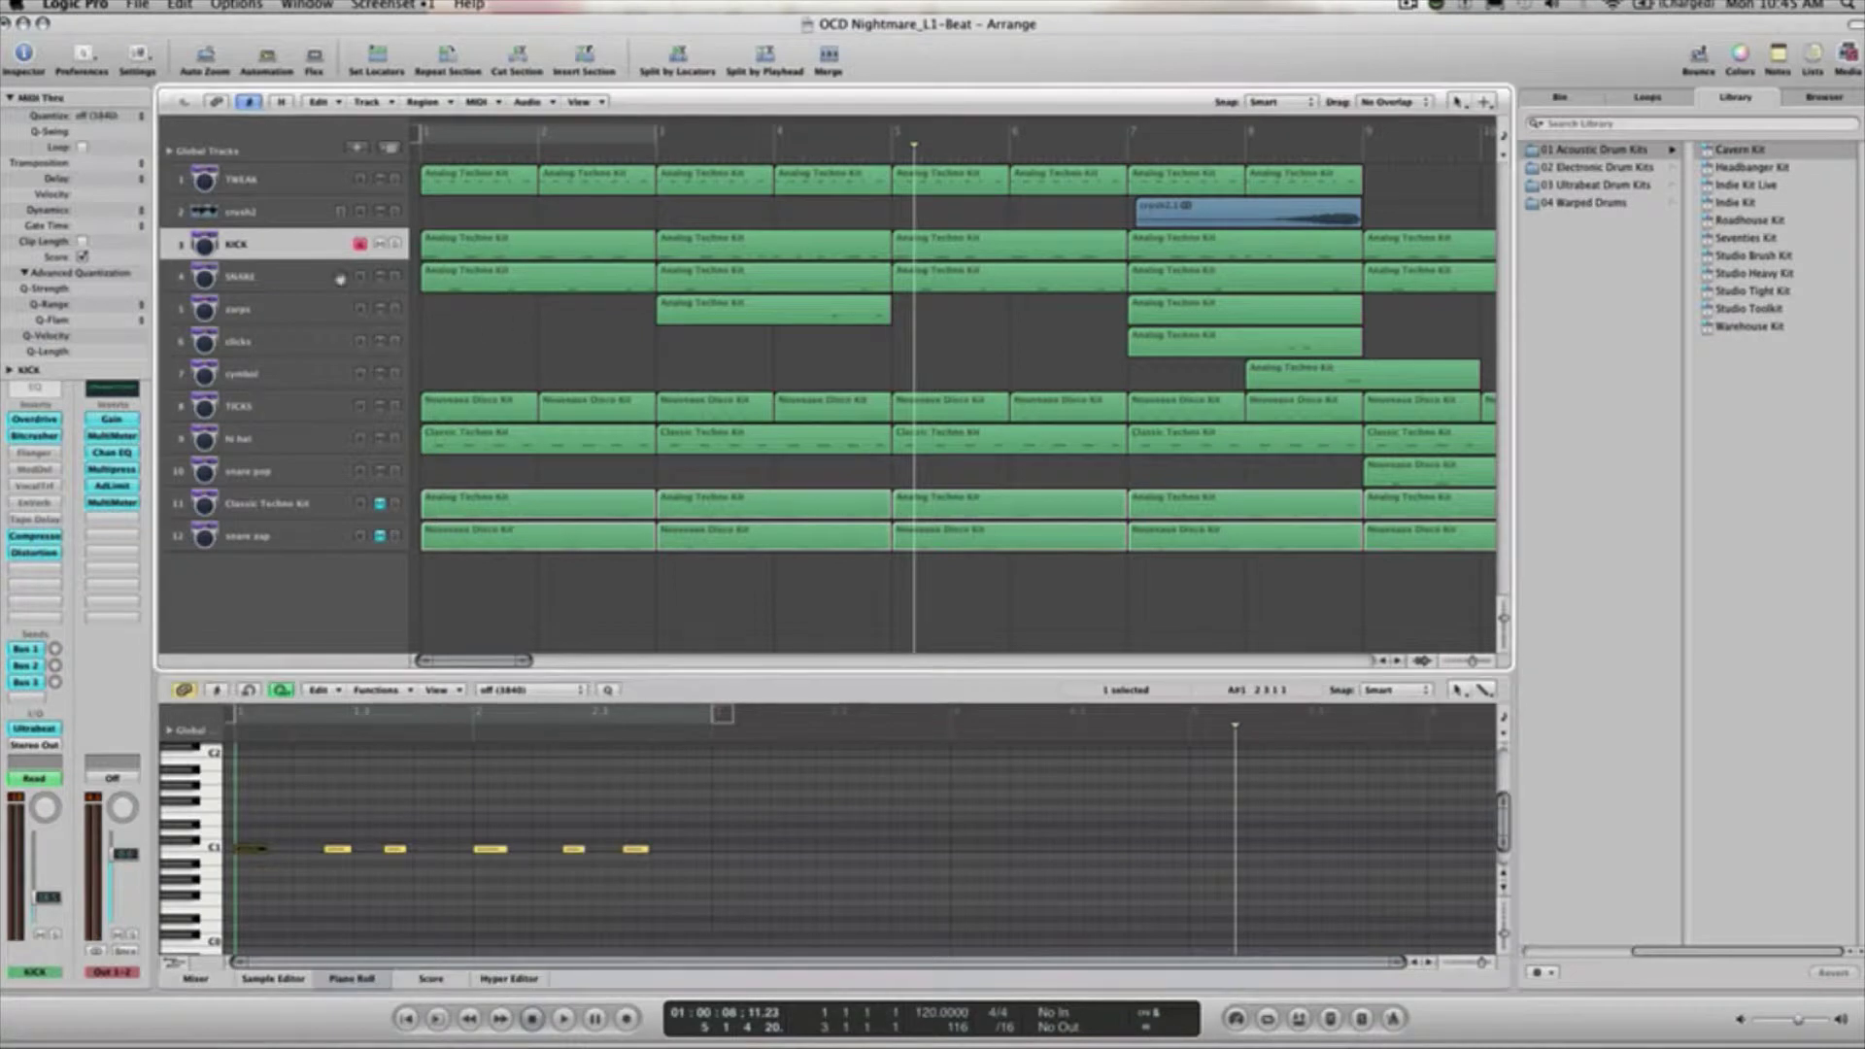
# Collapse the region parameters and duplicate the KICK track with the same channel settings, leaving no regions selected.
pyautogui.click(285, 251)
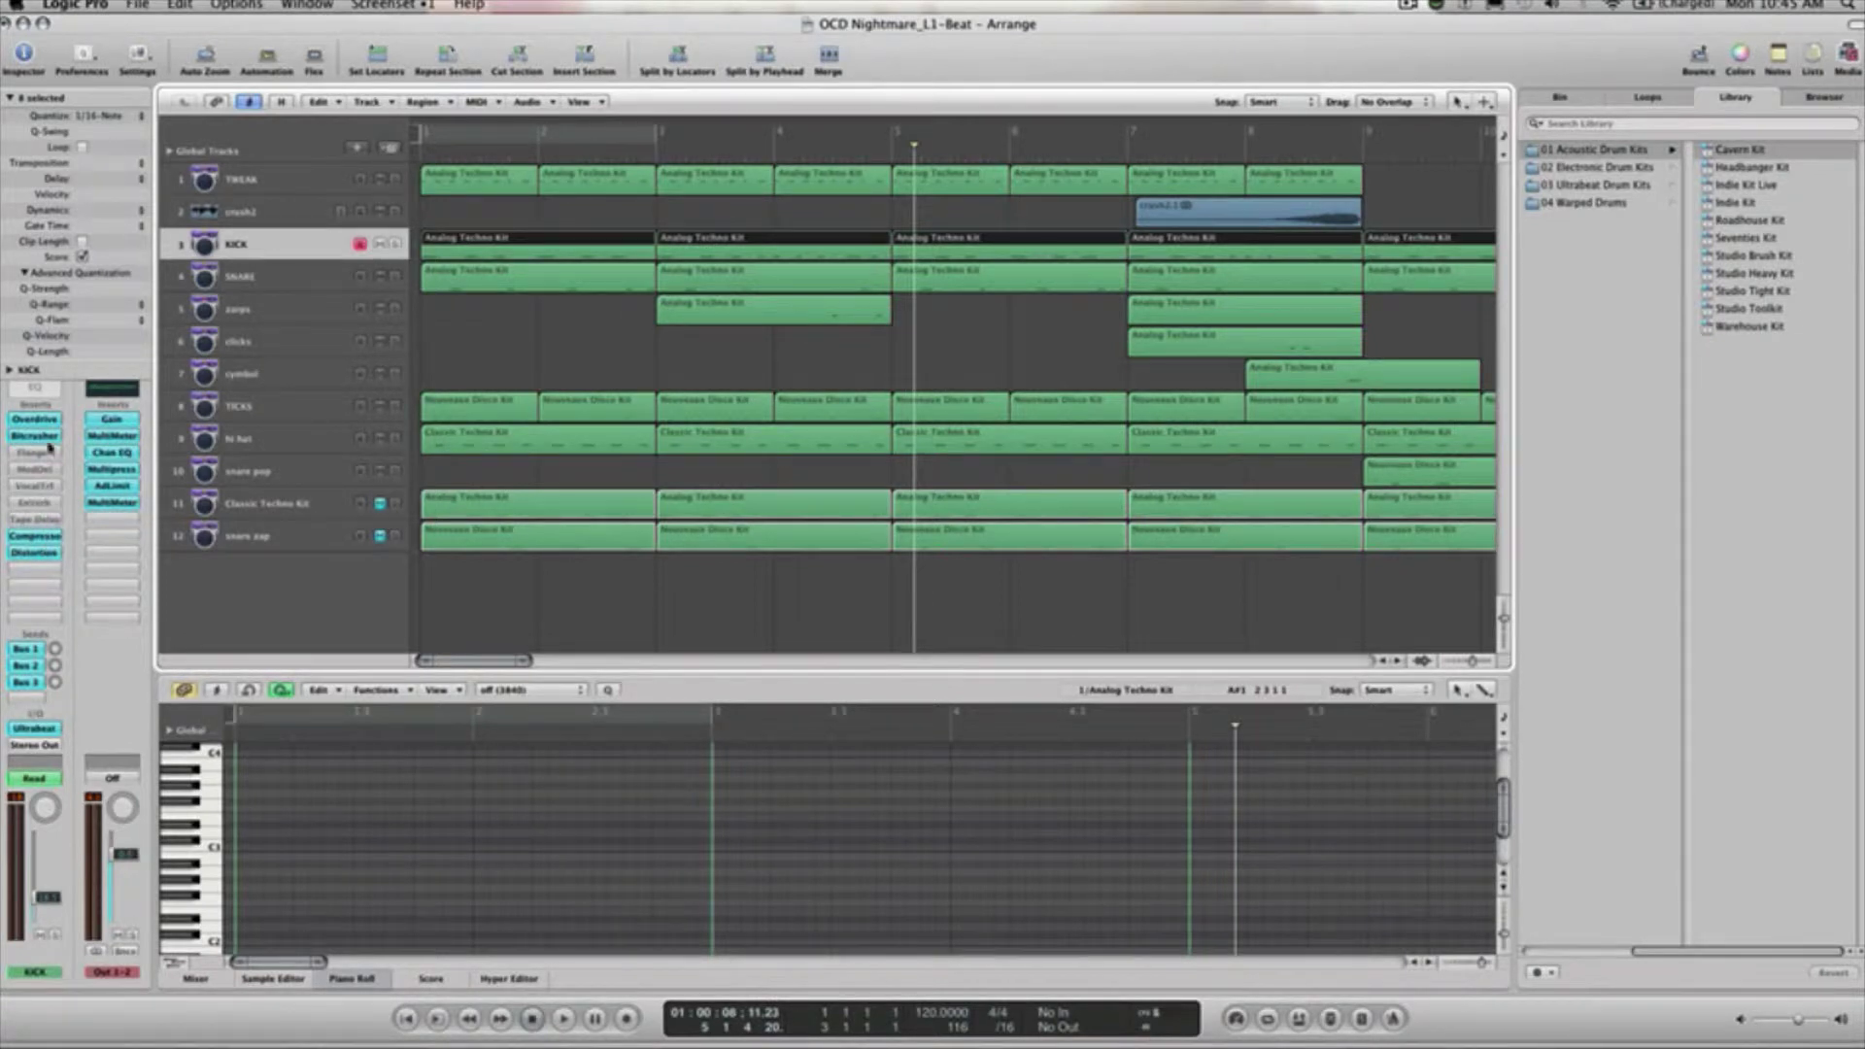
pyautogui.click(8, 98)
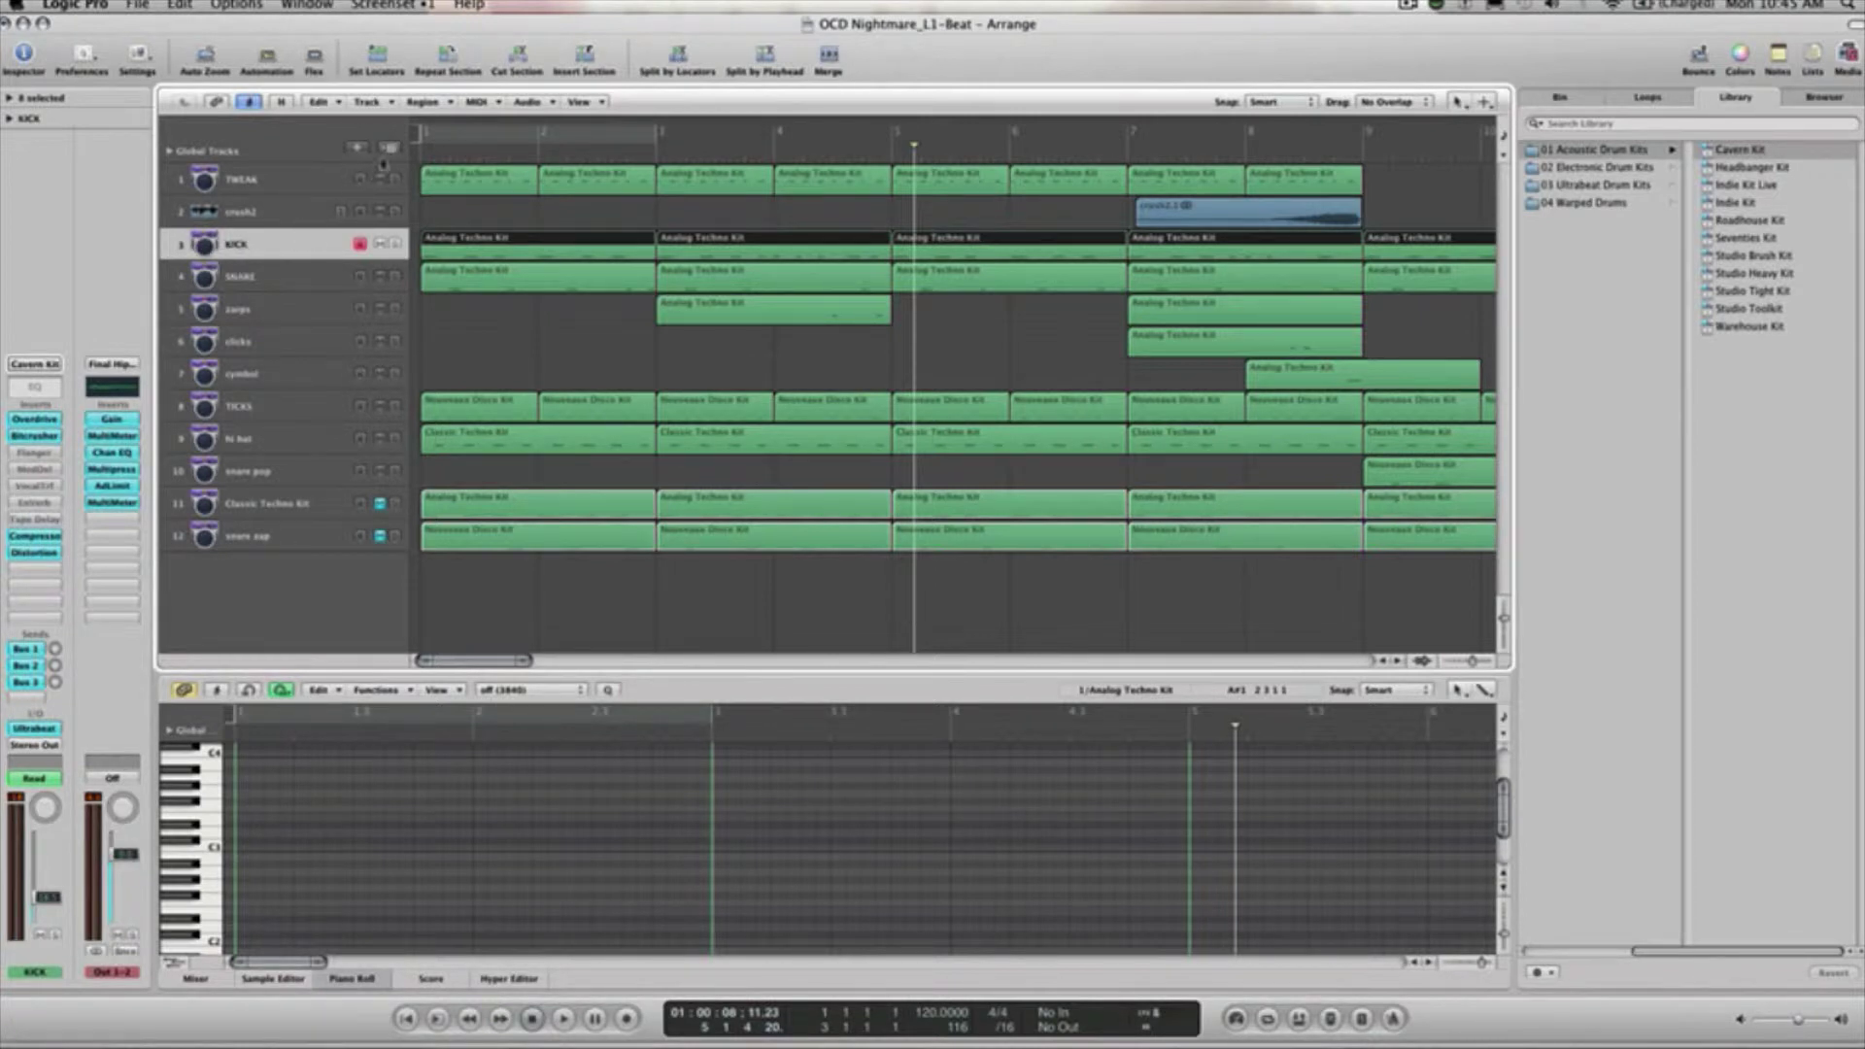
pyautogui.click(389, 153)
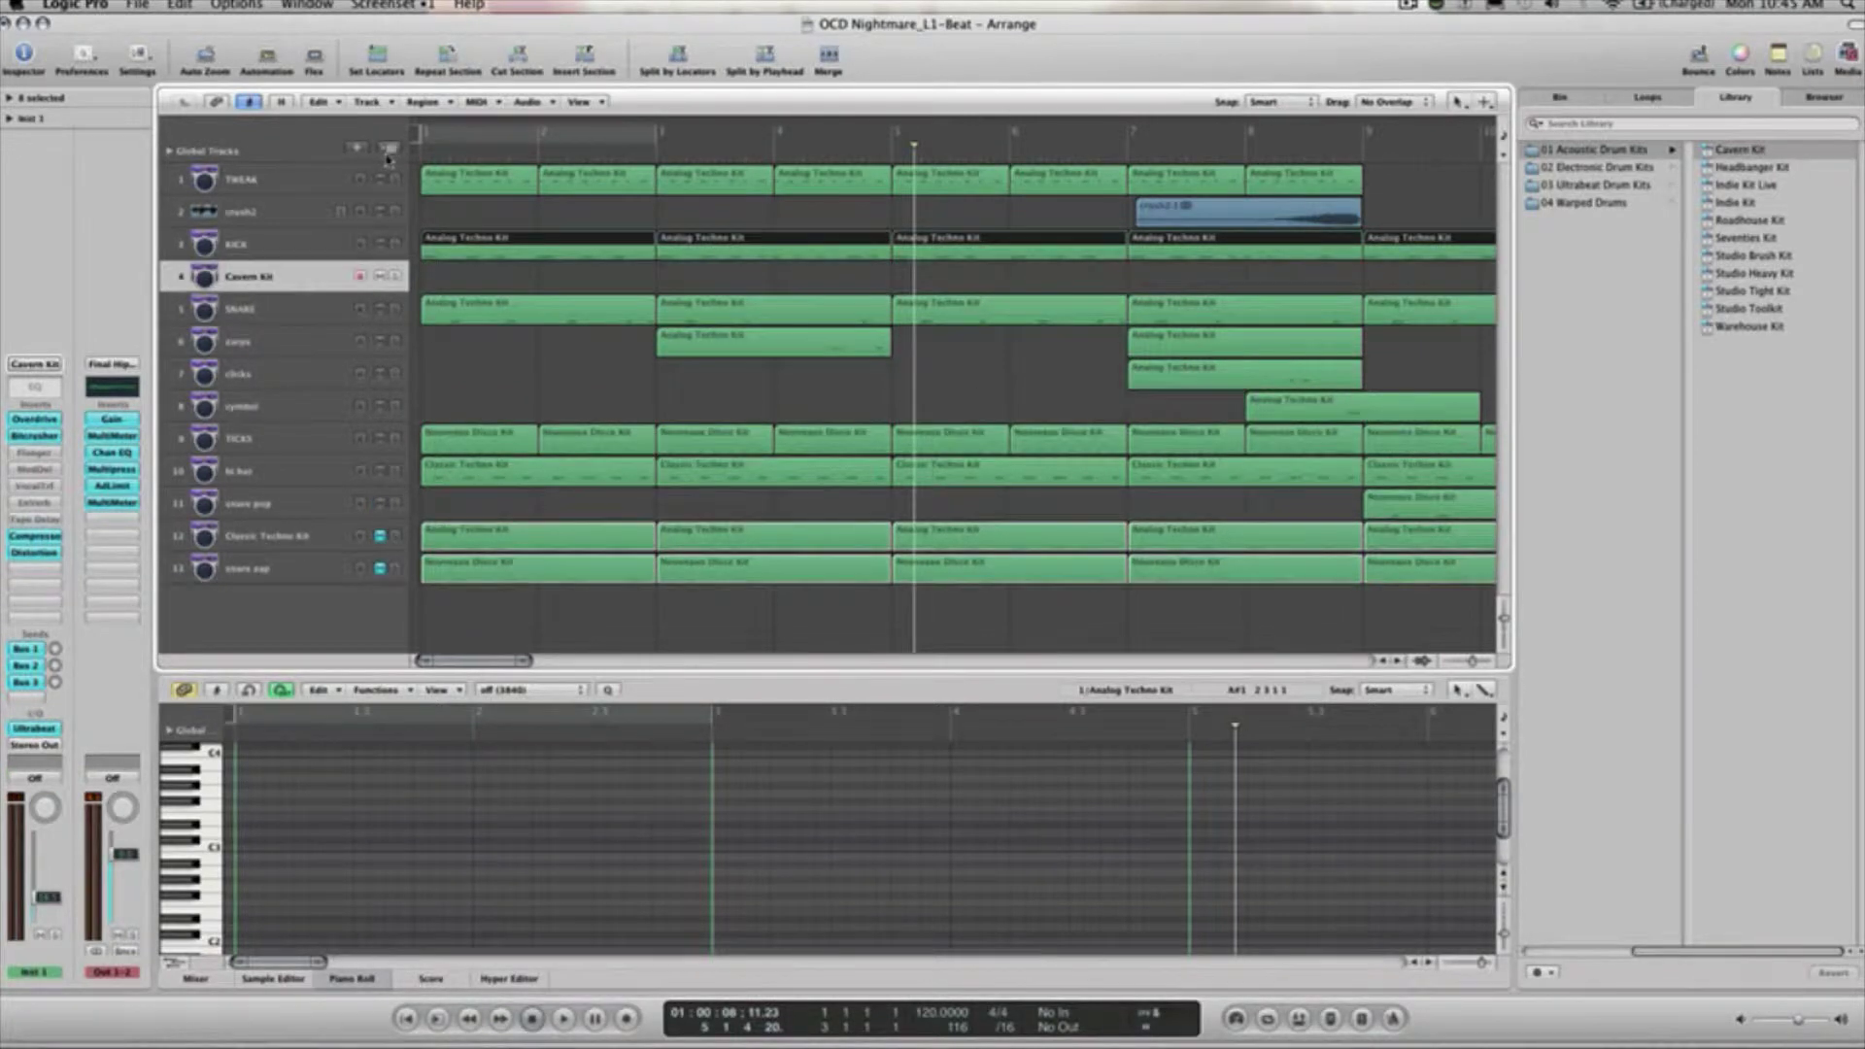
pyautogui.click(512, 285)
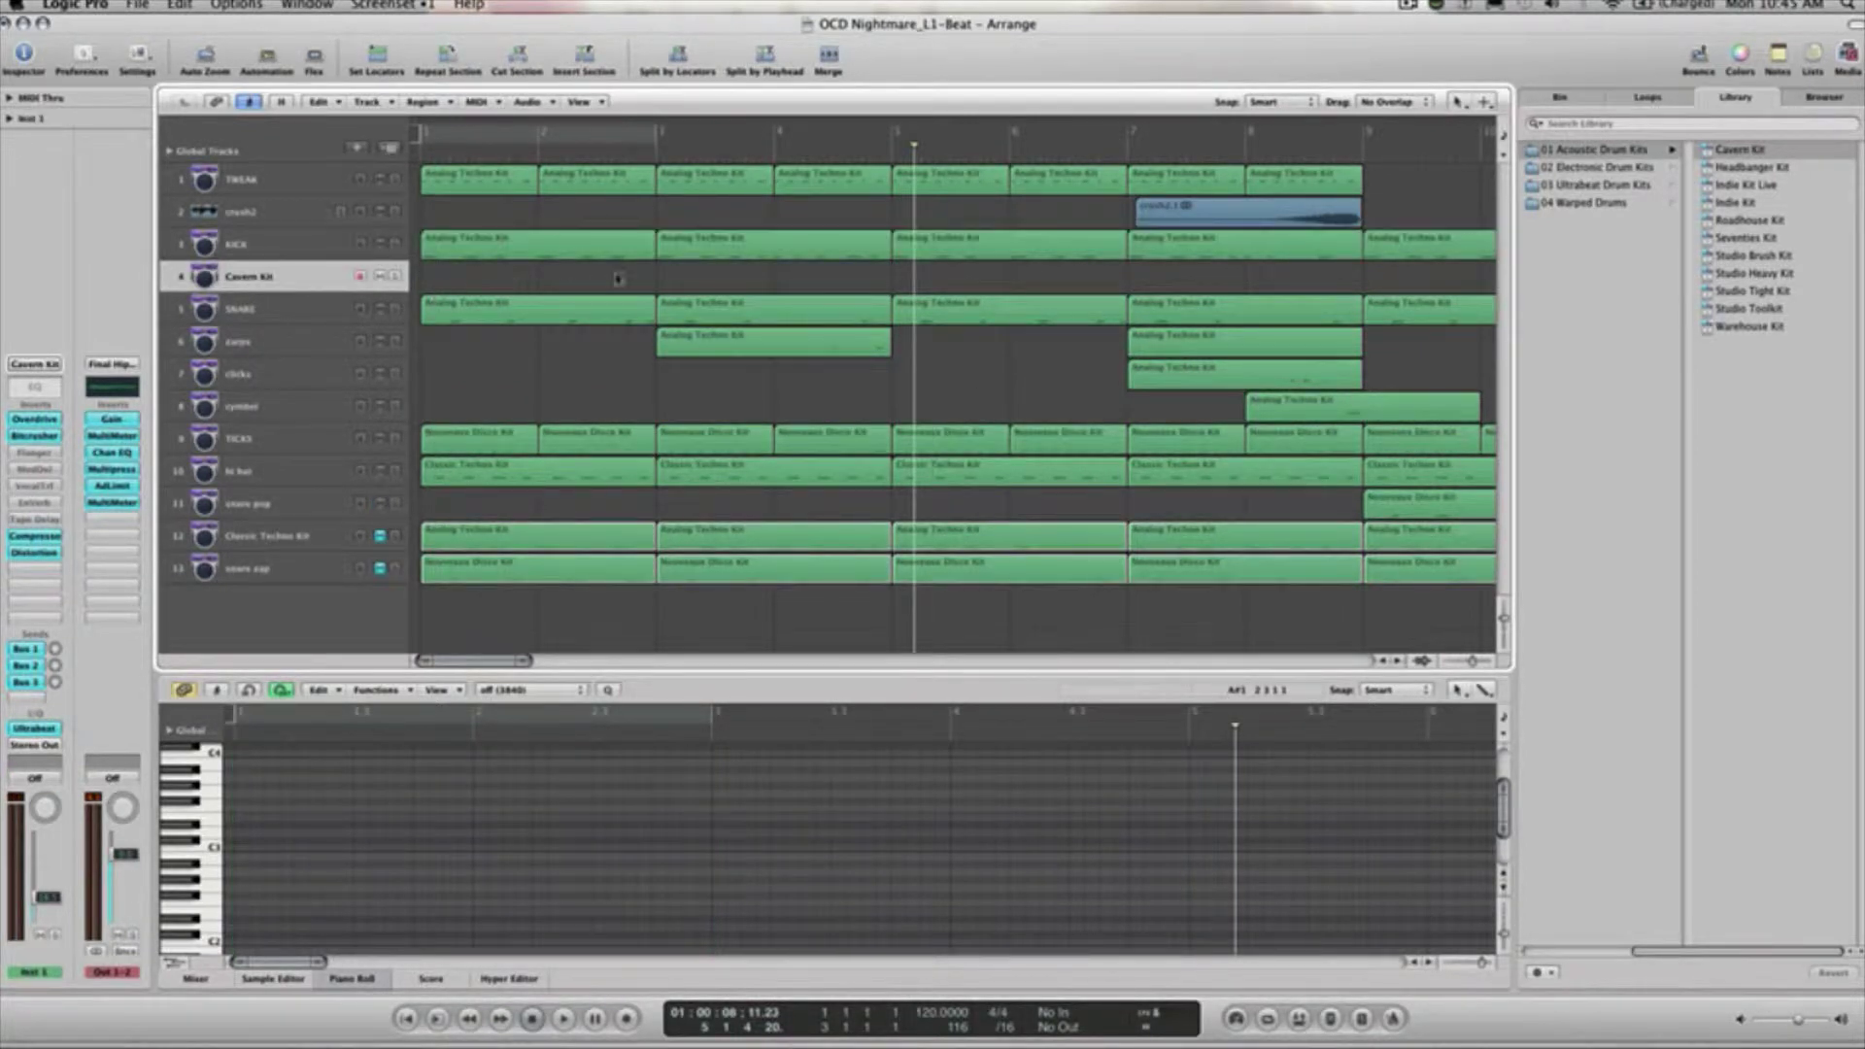
# Copy the first KICK region with its automation data to bar 1 of the duplicate track and check its volume automation.
pyautogui.click(556, 249)
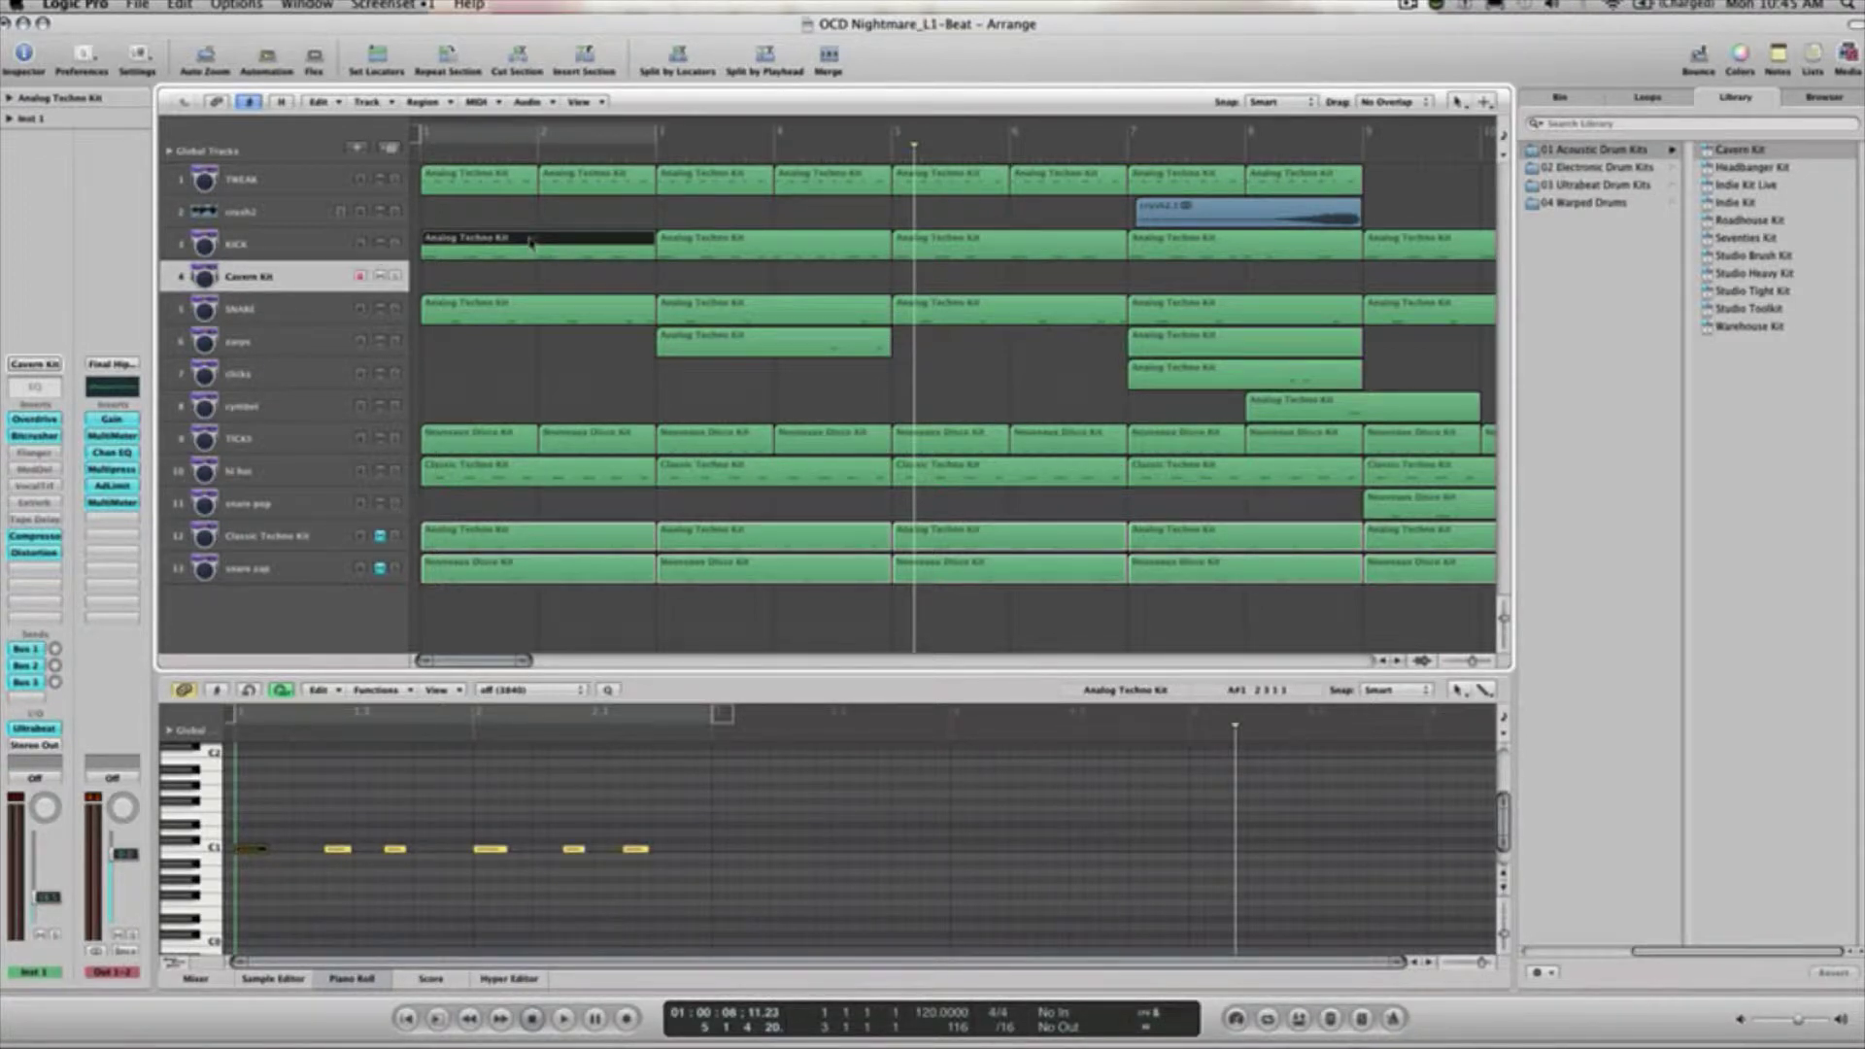
pyautogui.moveTo(530, 244); pyautogui.dragTo(526, 274)
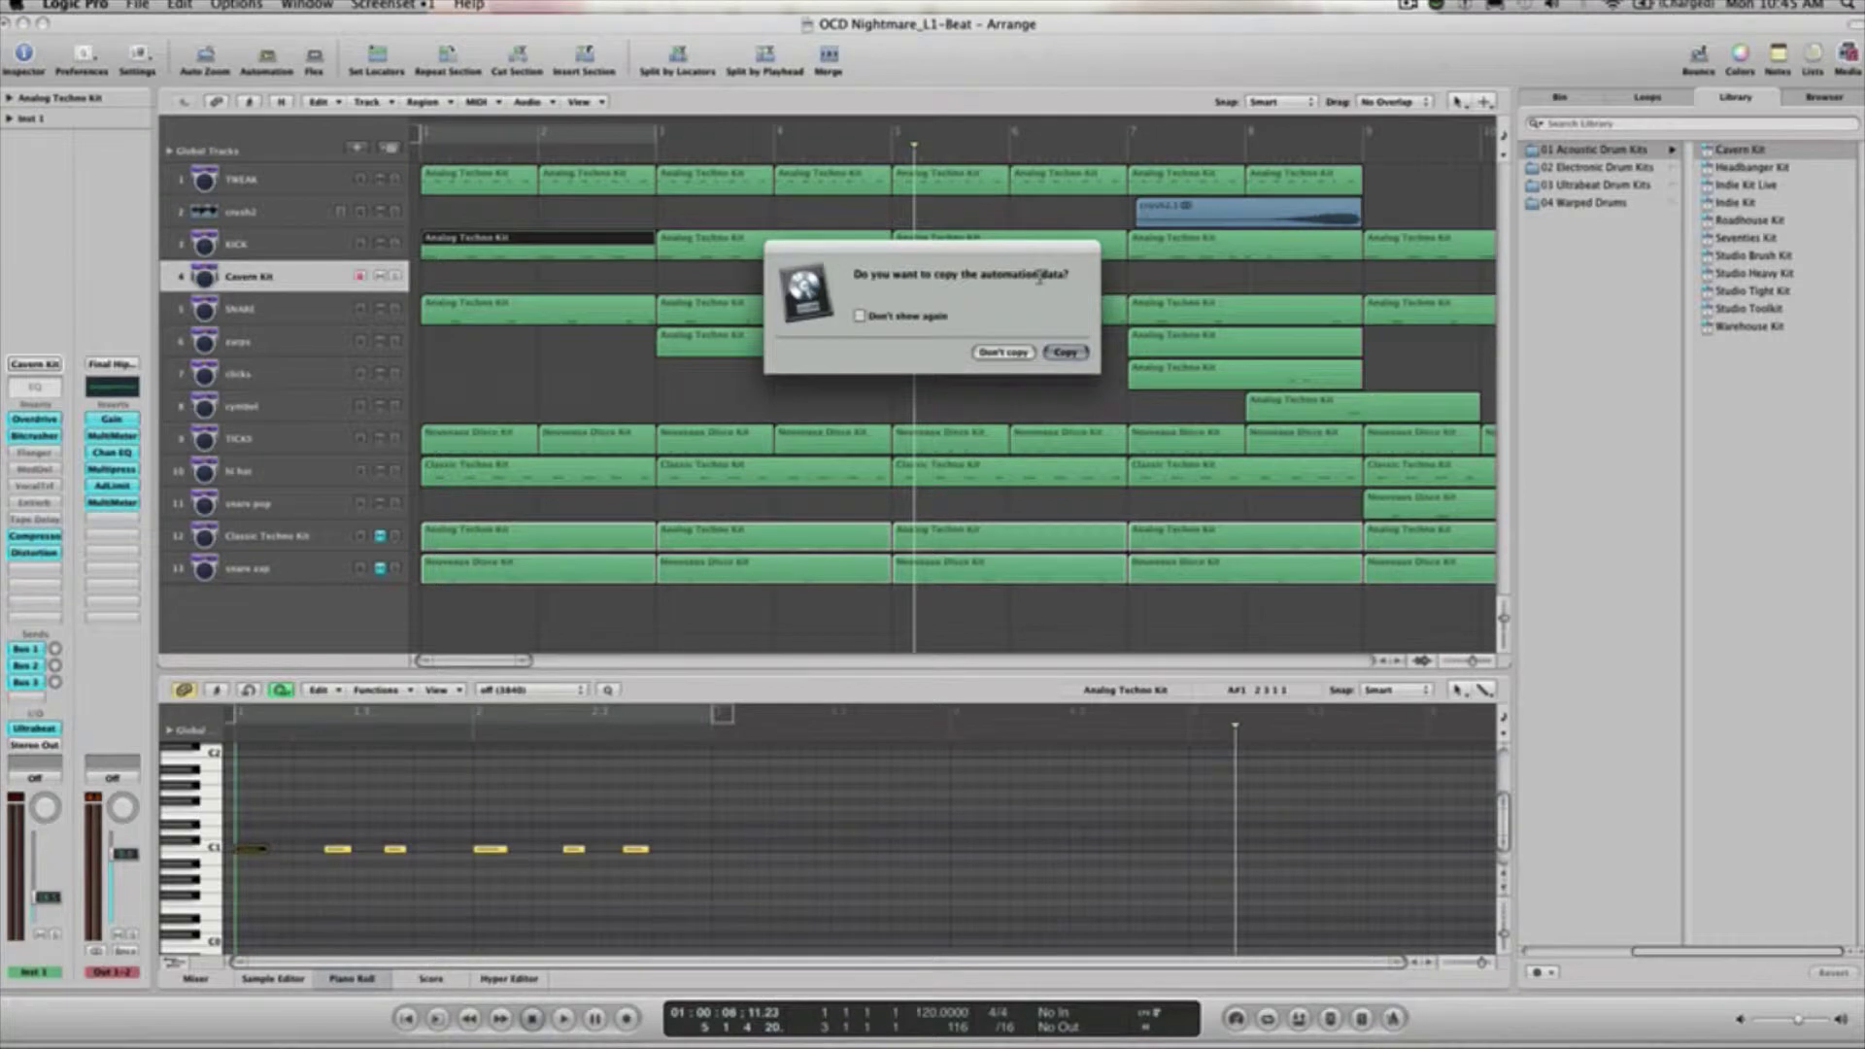
pyautogui.click(1052, 356)
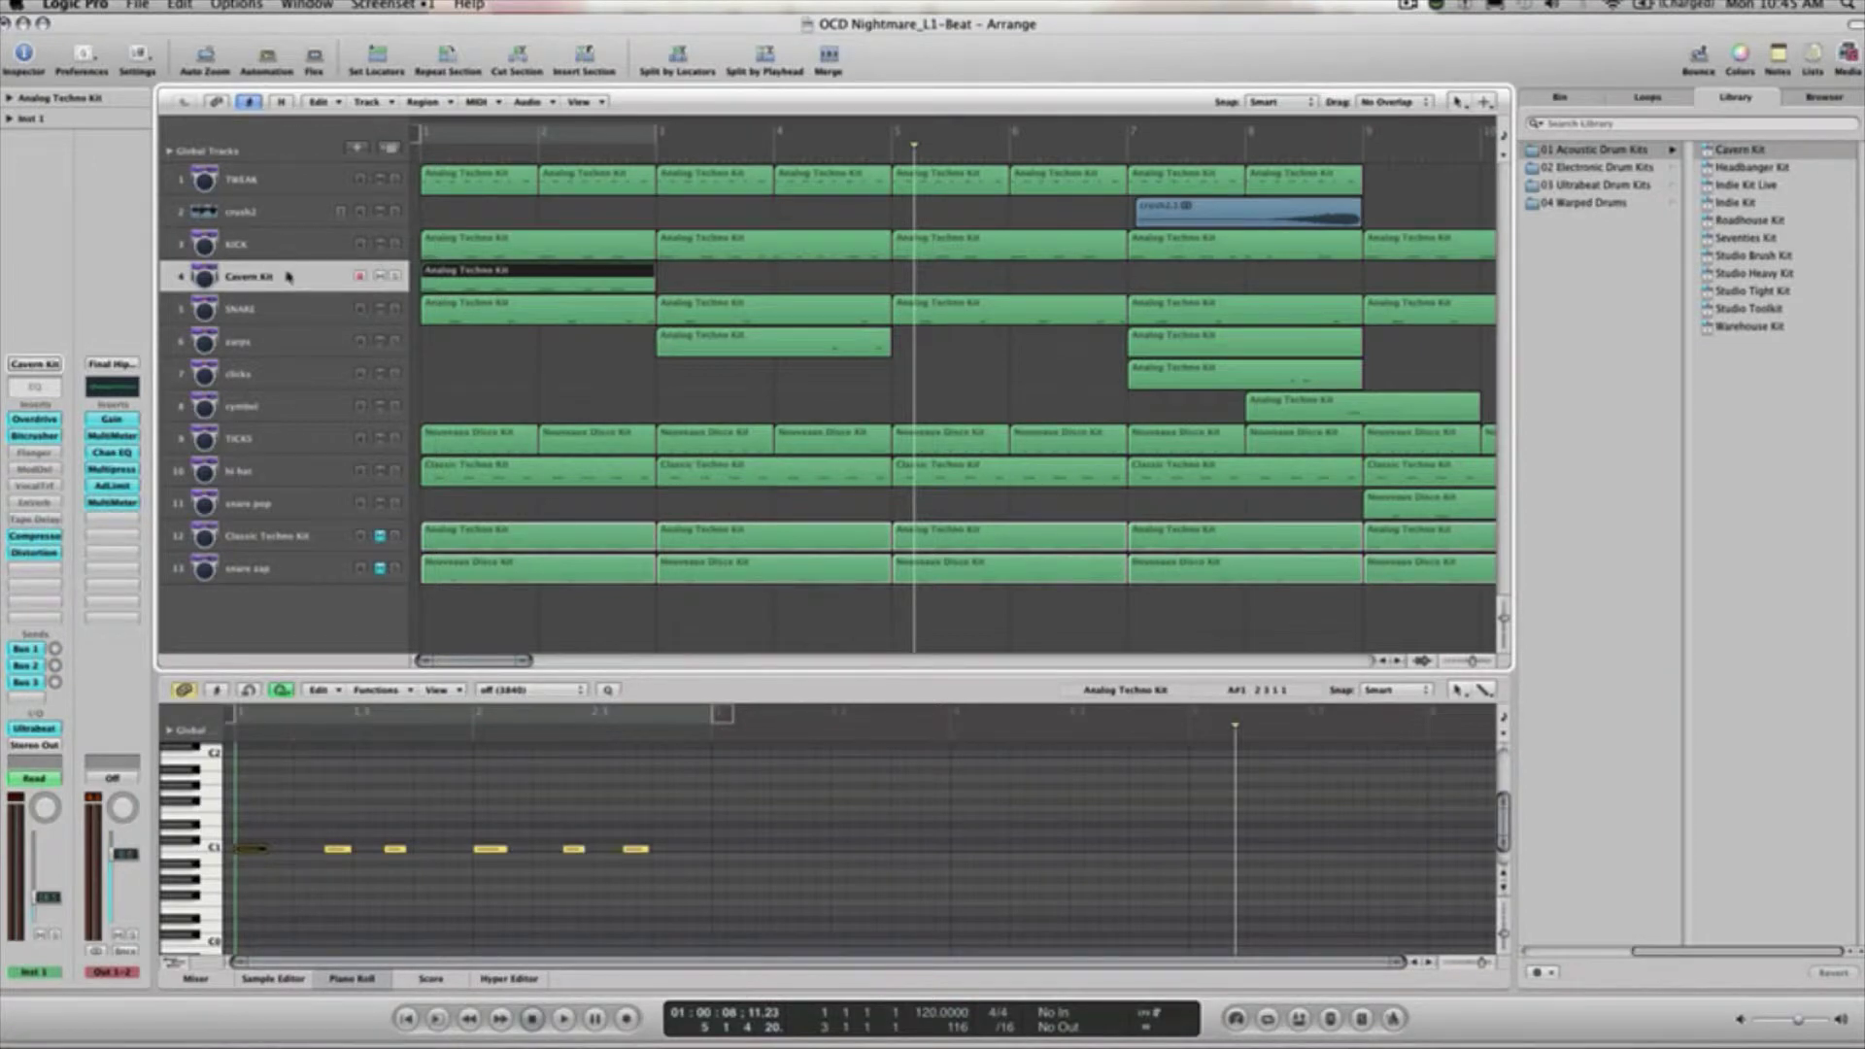
pyautogui.press('a')
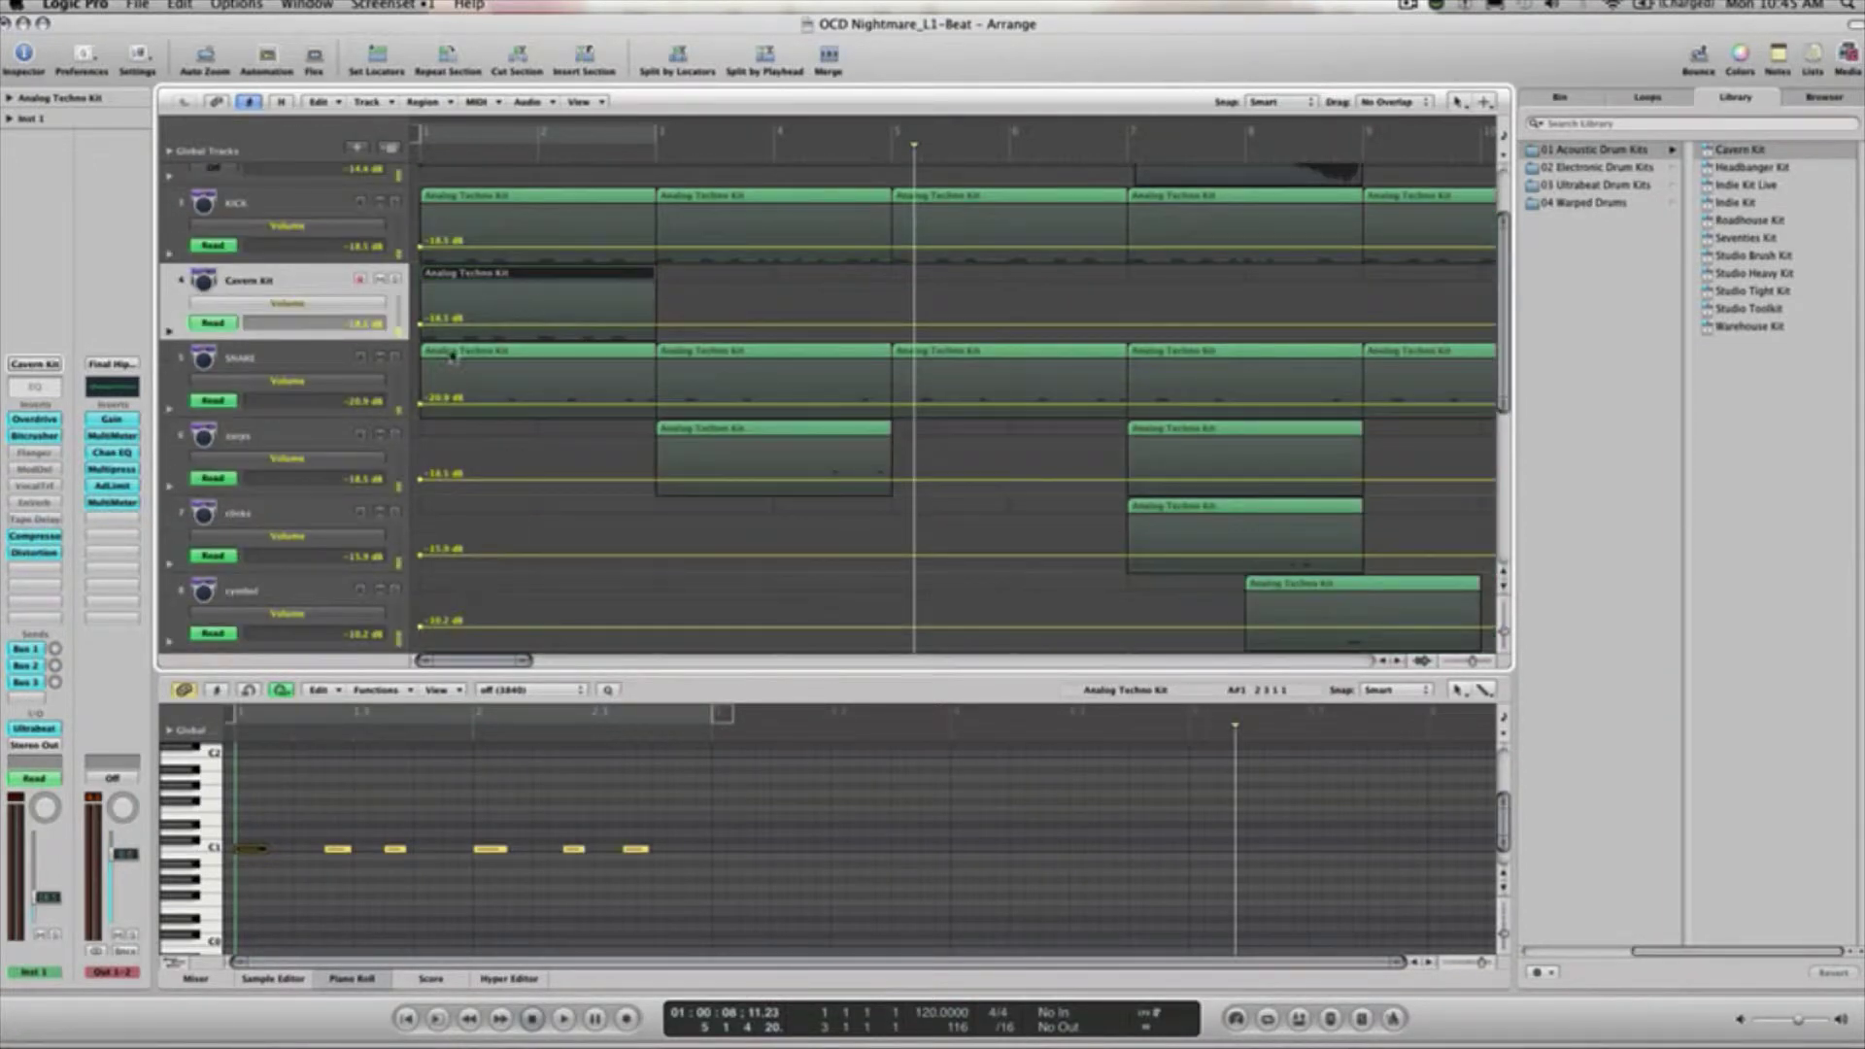
pyautogui.press('a')
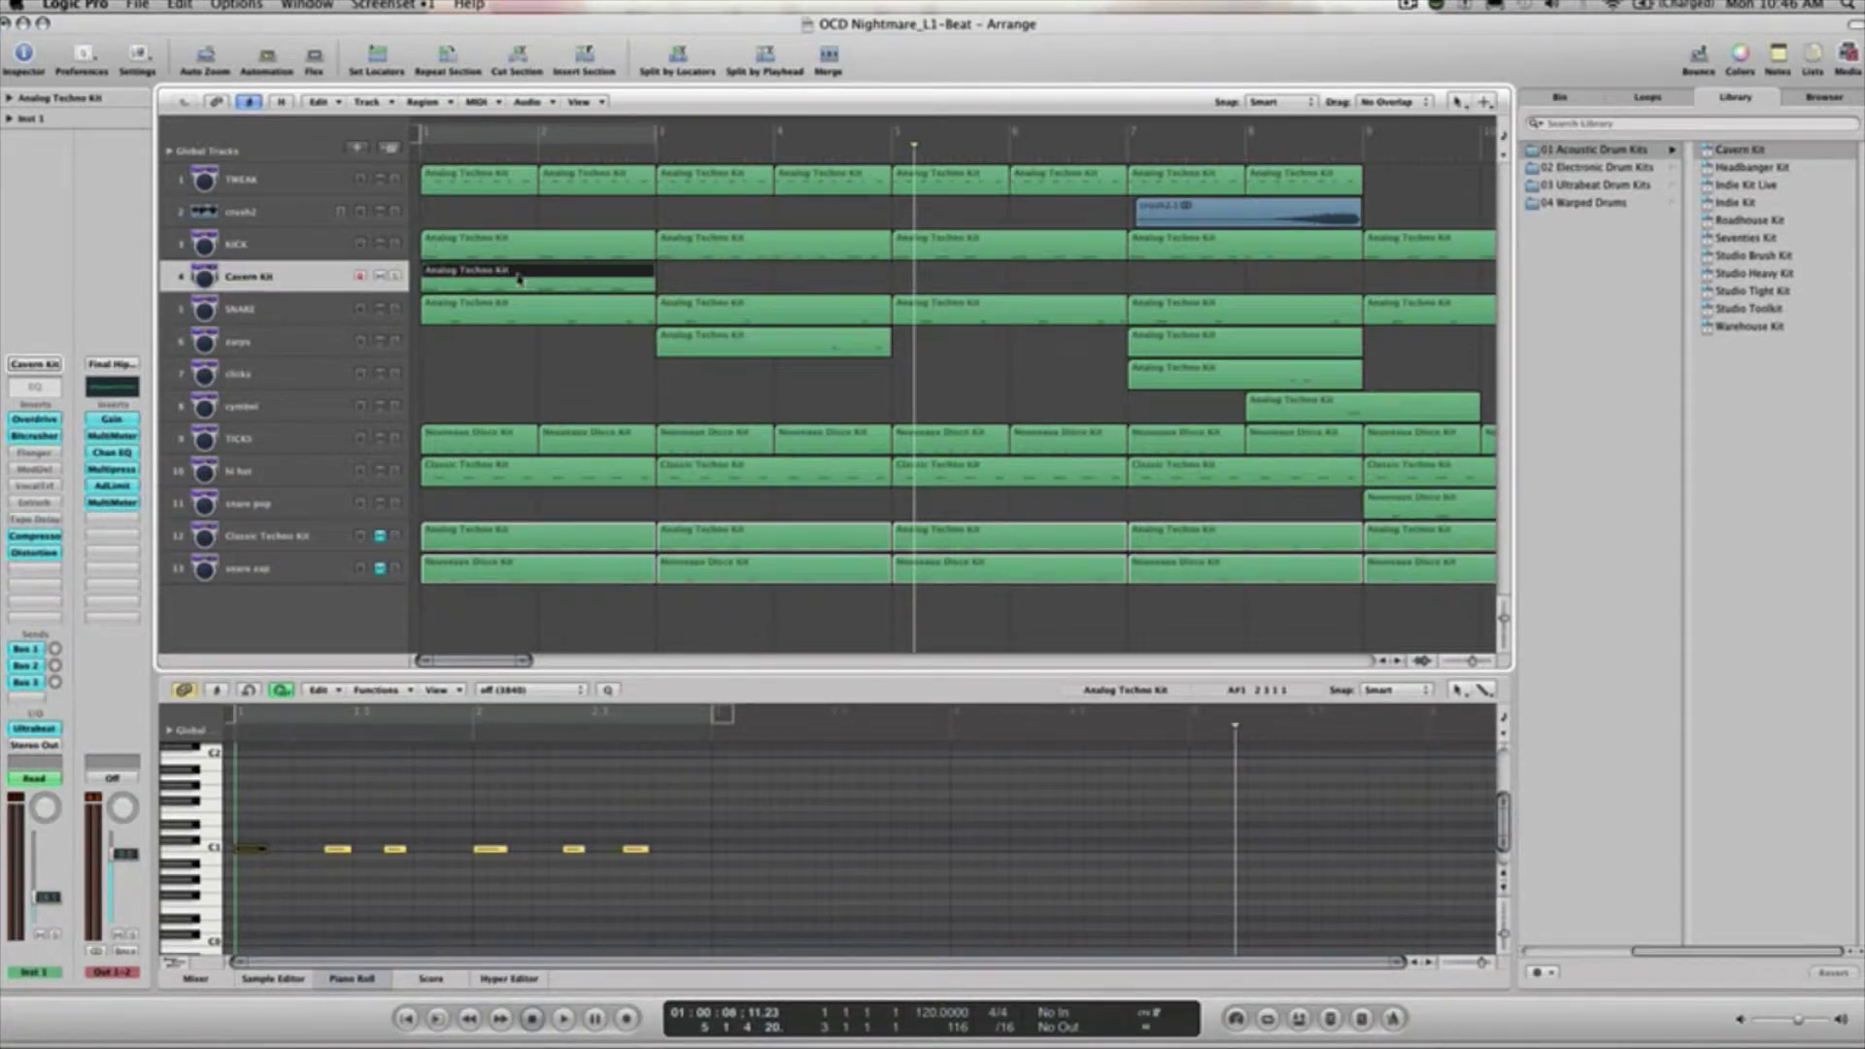
# Copy the duplicate track's region to bar 3, including its automation data.
pyautogui.moveTo(519, 279); pyautogui.dragTo(754, 289)
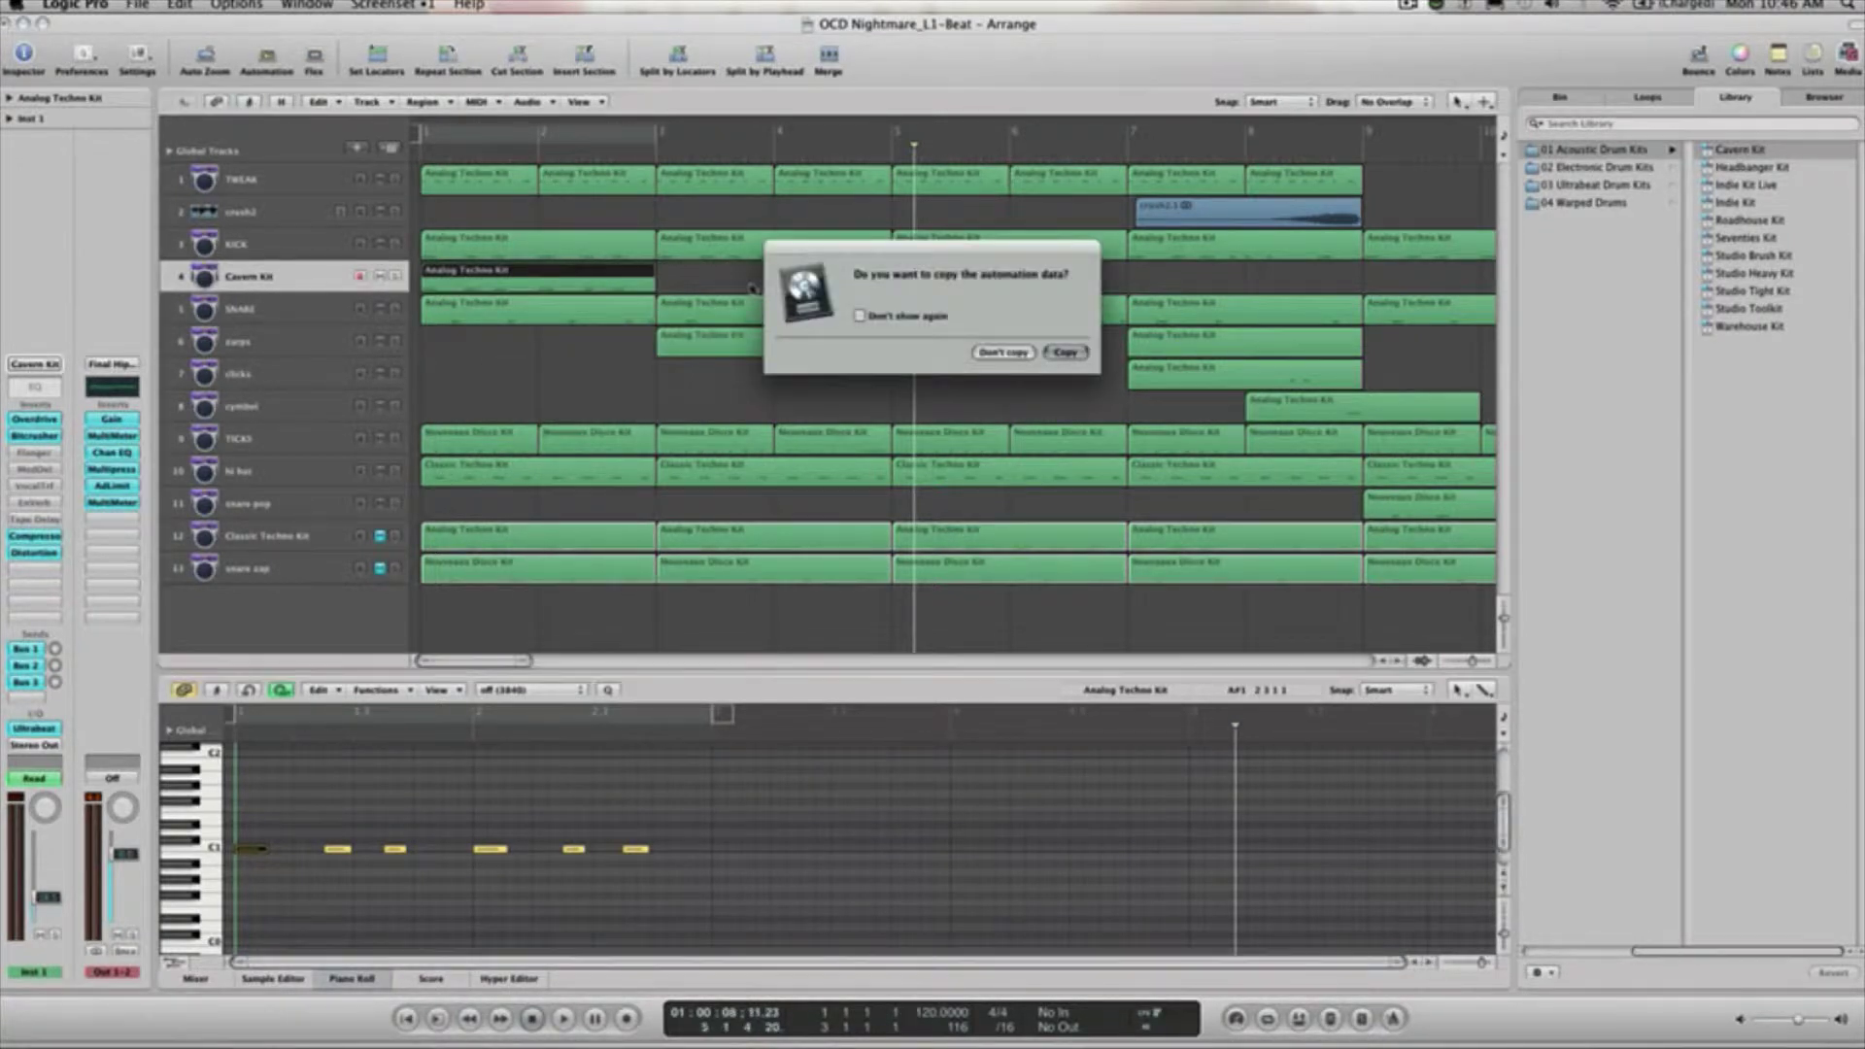
pyautogui.click(1057, 355)
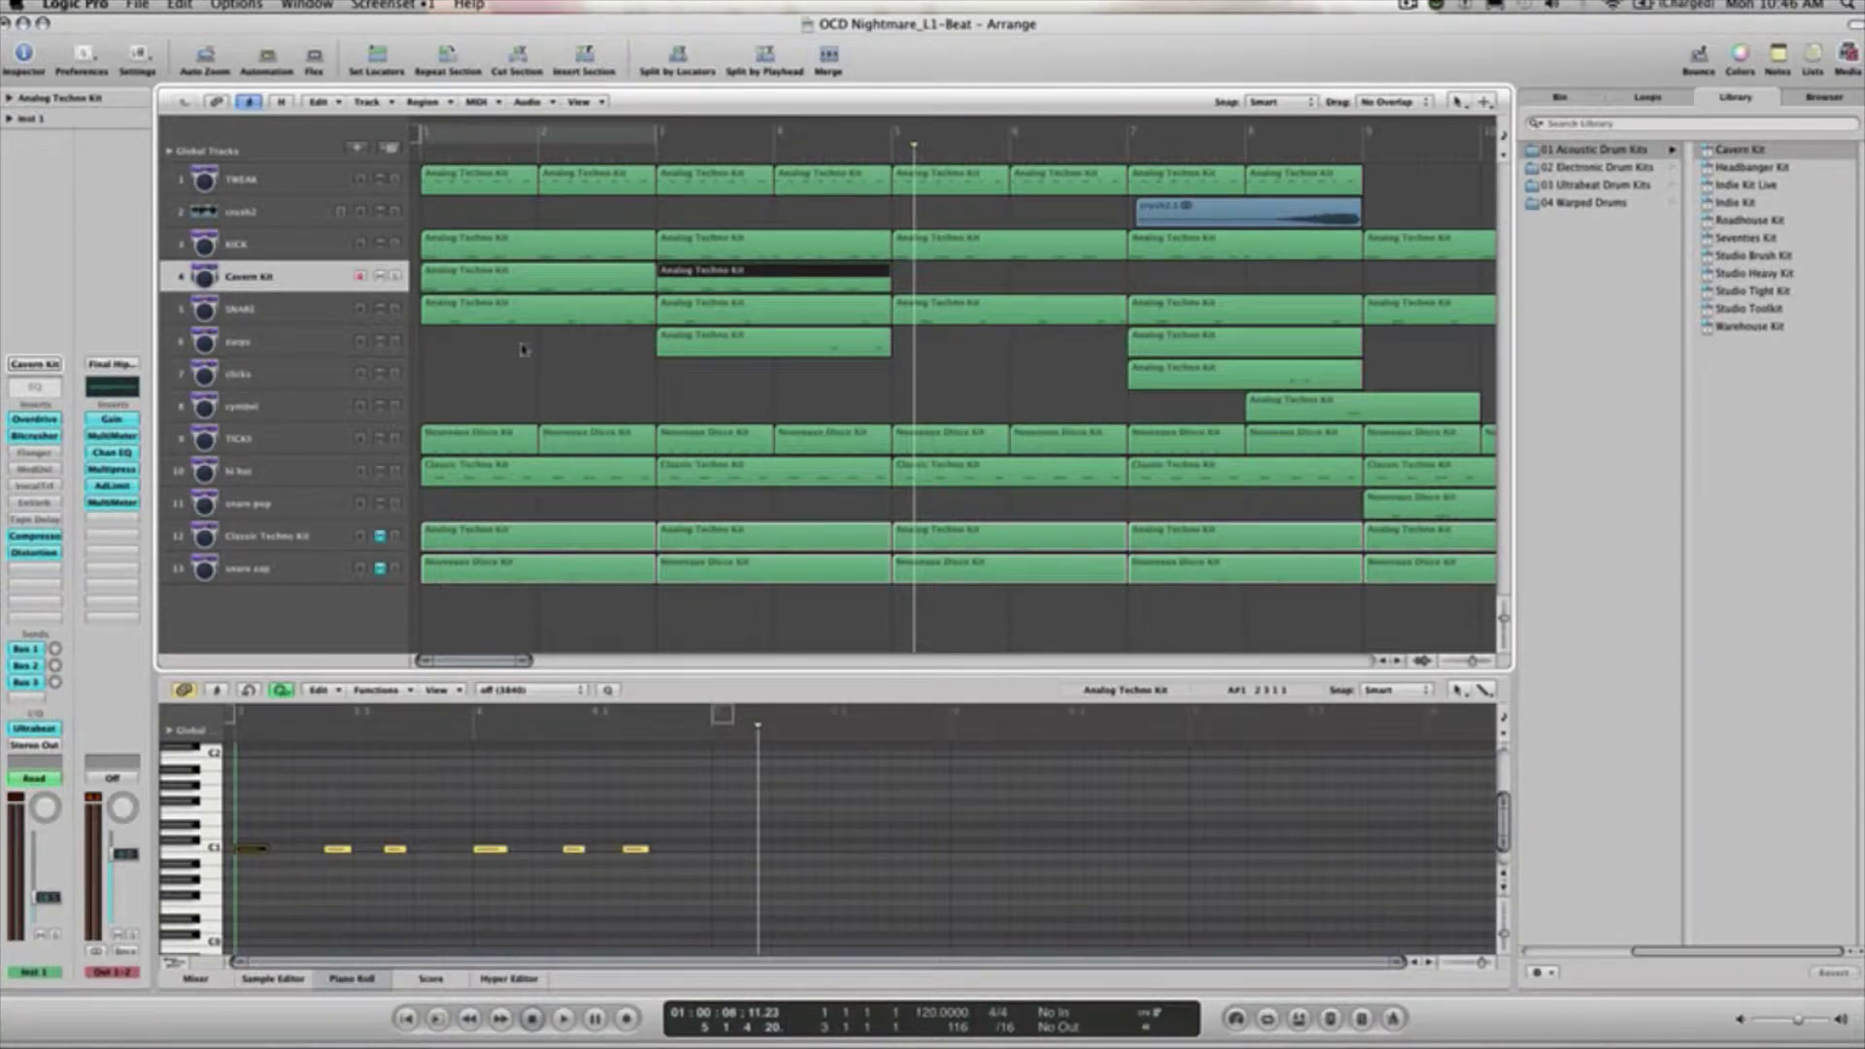
# Cycle bars 1 to 3, solo the duplicate kick track and play its first region.
pyautogui.click(478, 278)
pyautogui.click(481, 134)
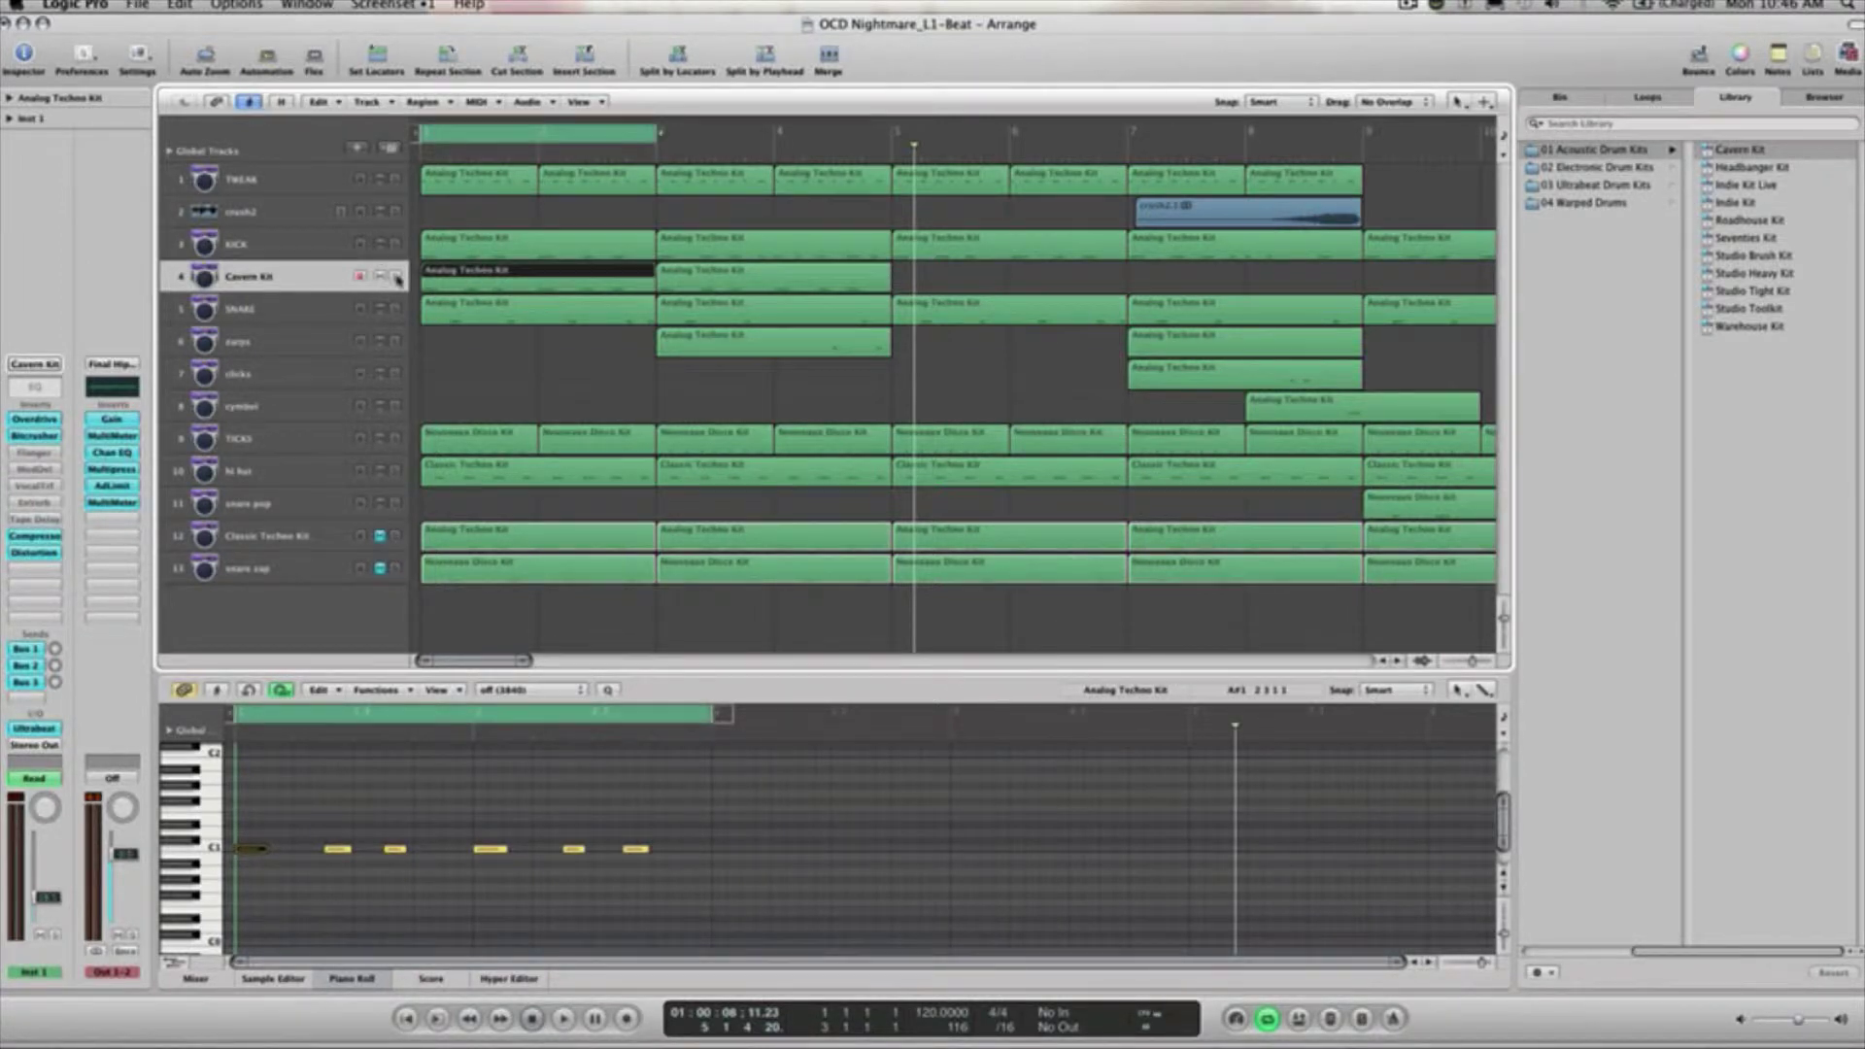
pyautogui.click(394, 276)
pyautogui.press('space')
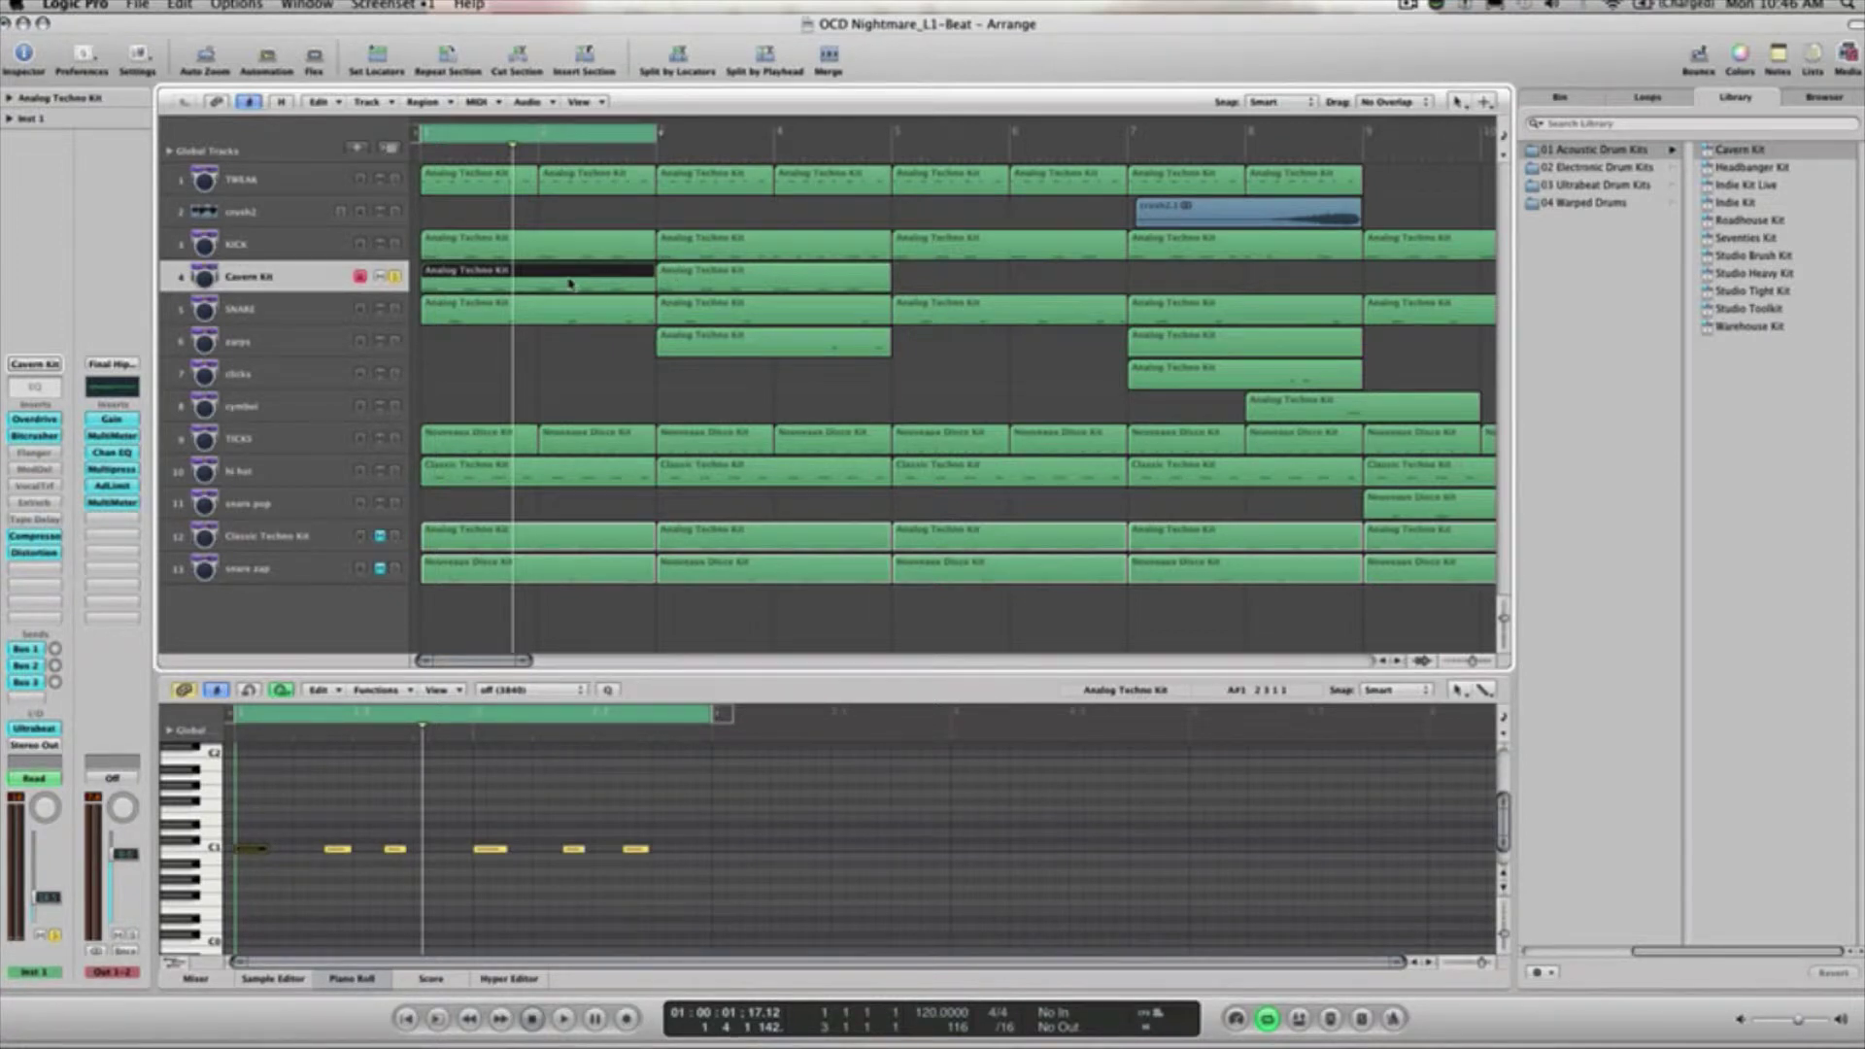
# Compare the notes of the copied region at bar 3 with the KICK region at bar 3.
pyautogui.click(686, 282)
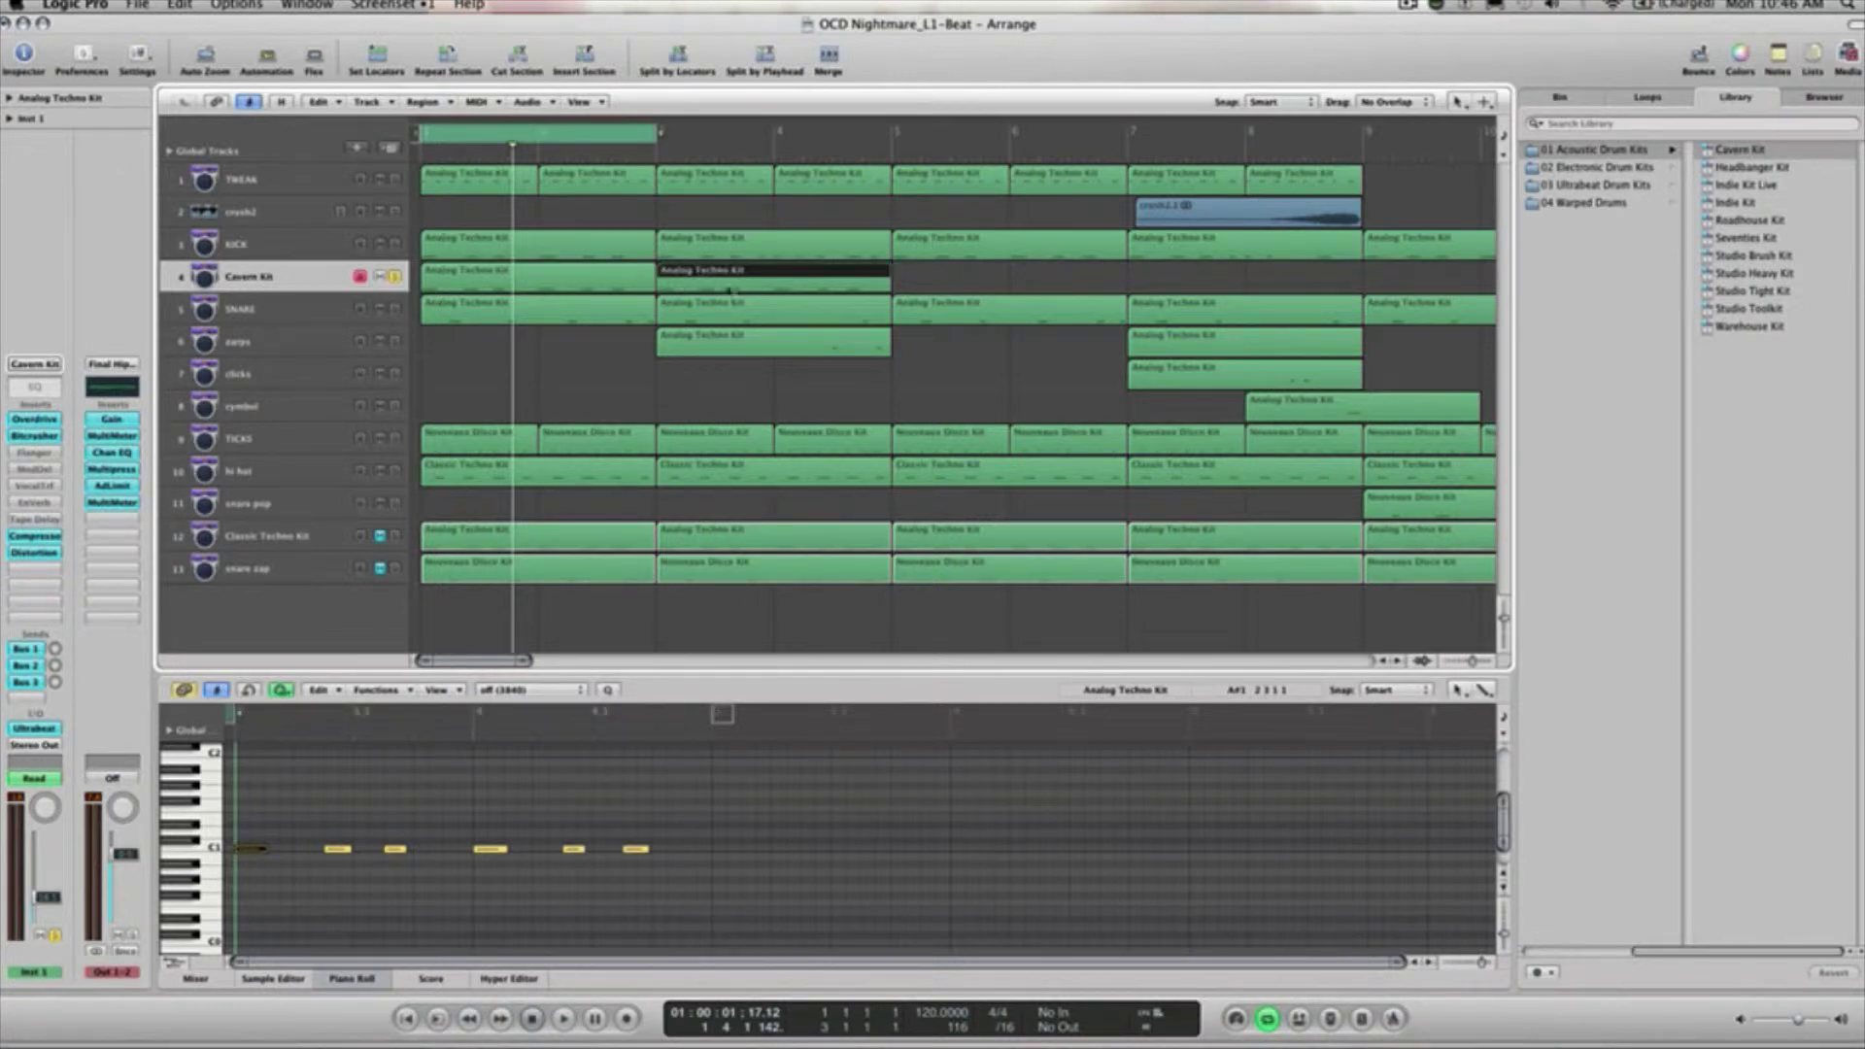
pyautogui.click(810, 250)
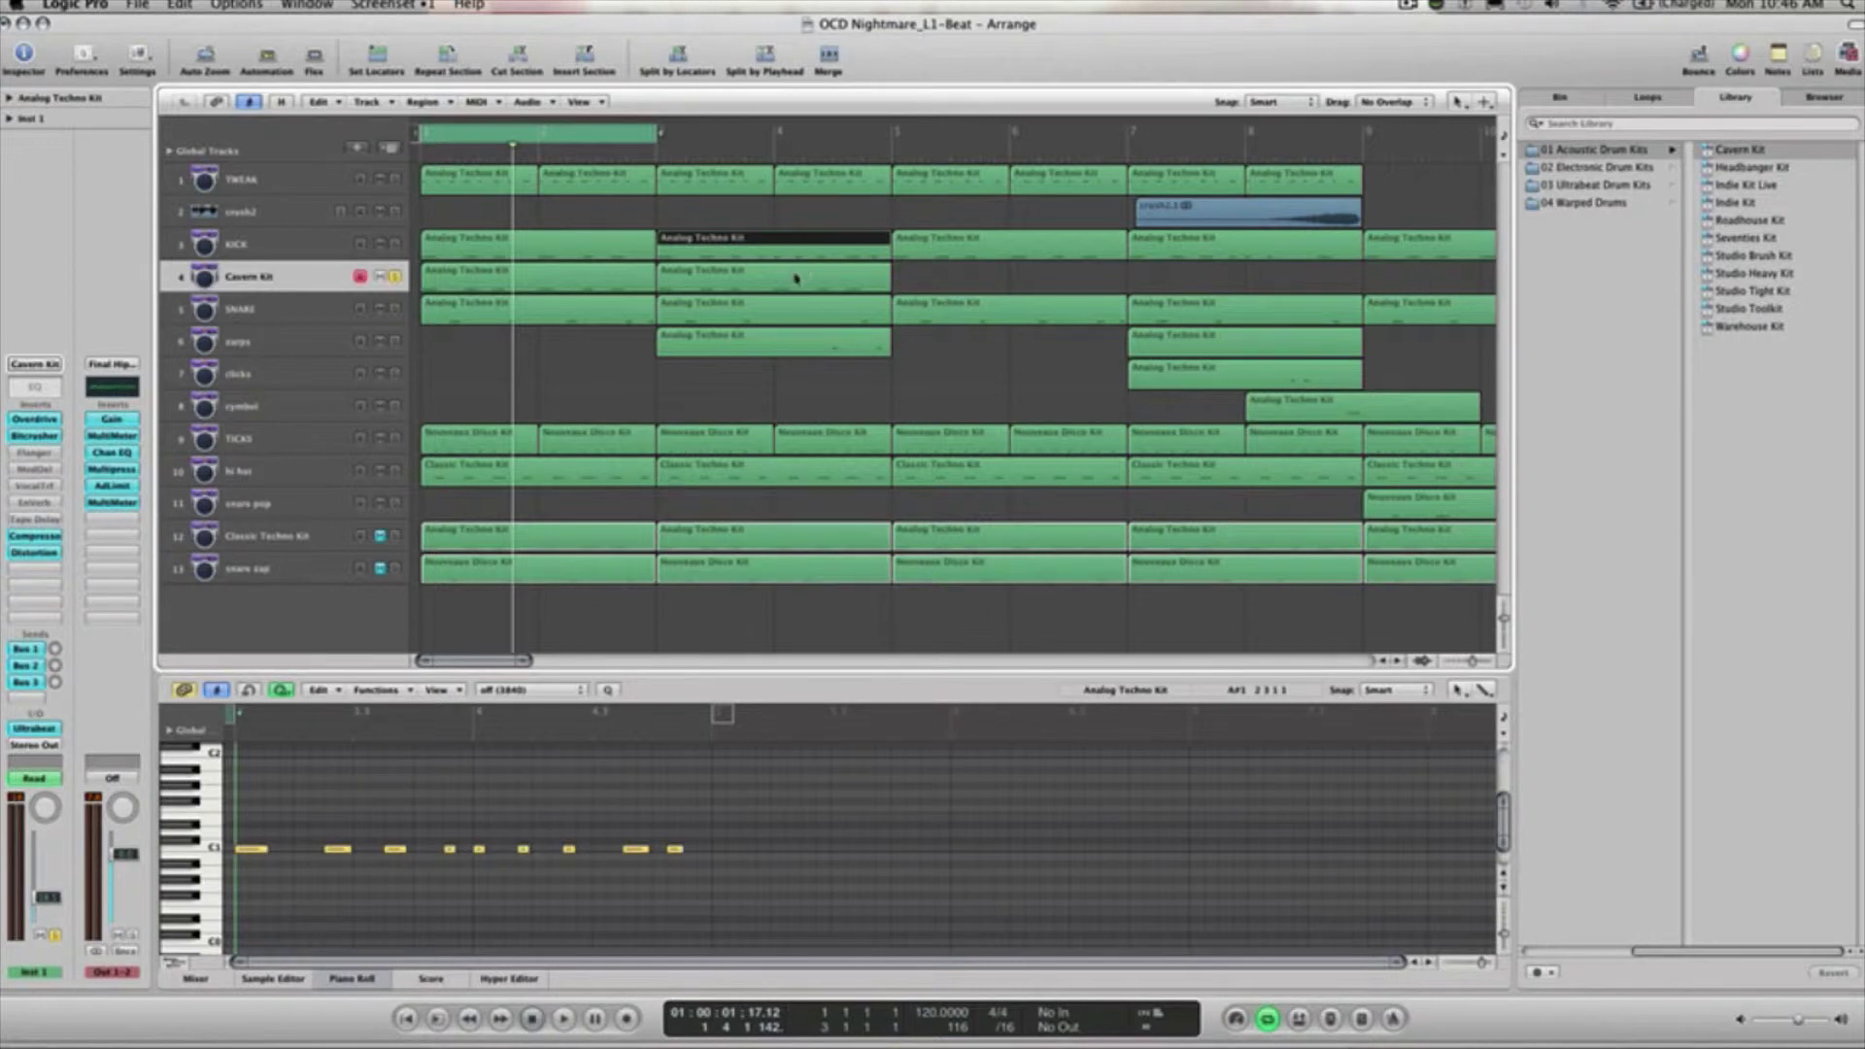
pyautogui.click(796, 279)
pyautogui.click(719, 254)
# Move the cycle range to bars 3 to 5 and audition KICK soloed with the duplicate kick track muted.
pyautogui.moveTo(582, 136); pyautogui.dragTo(816, 138)
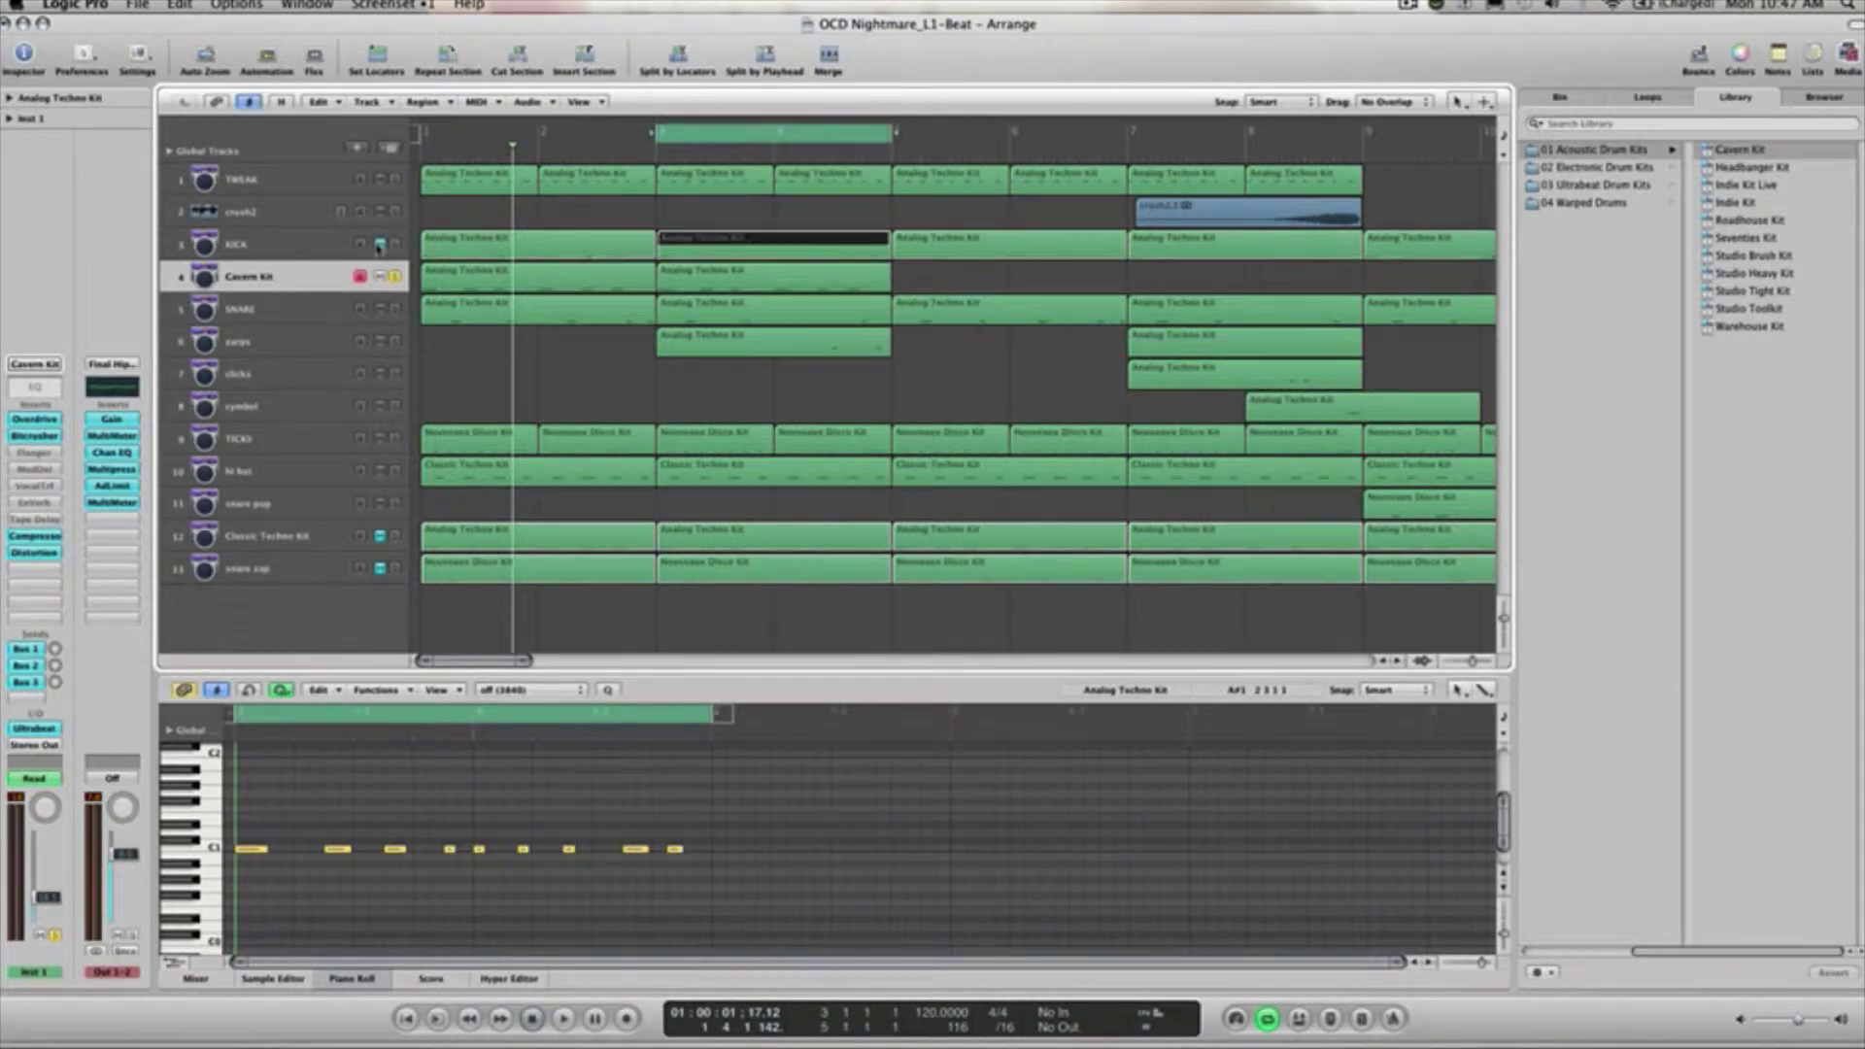
pyautogui.click(381, 278)
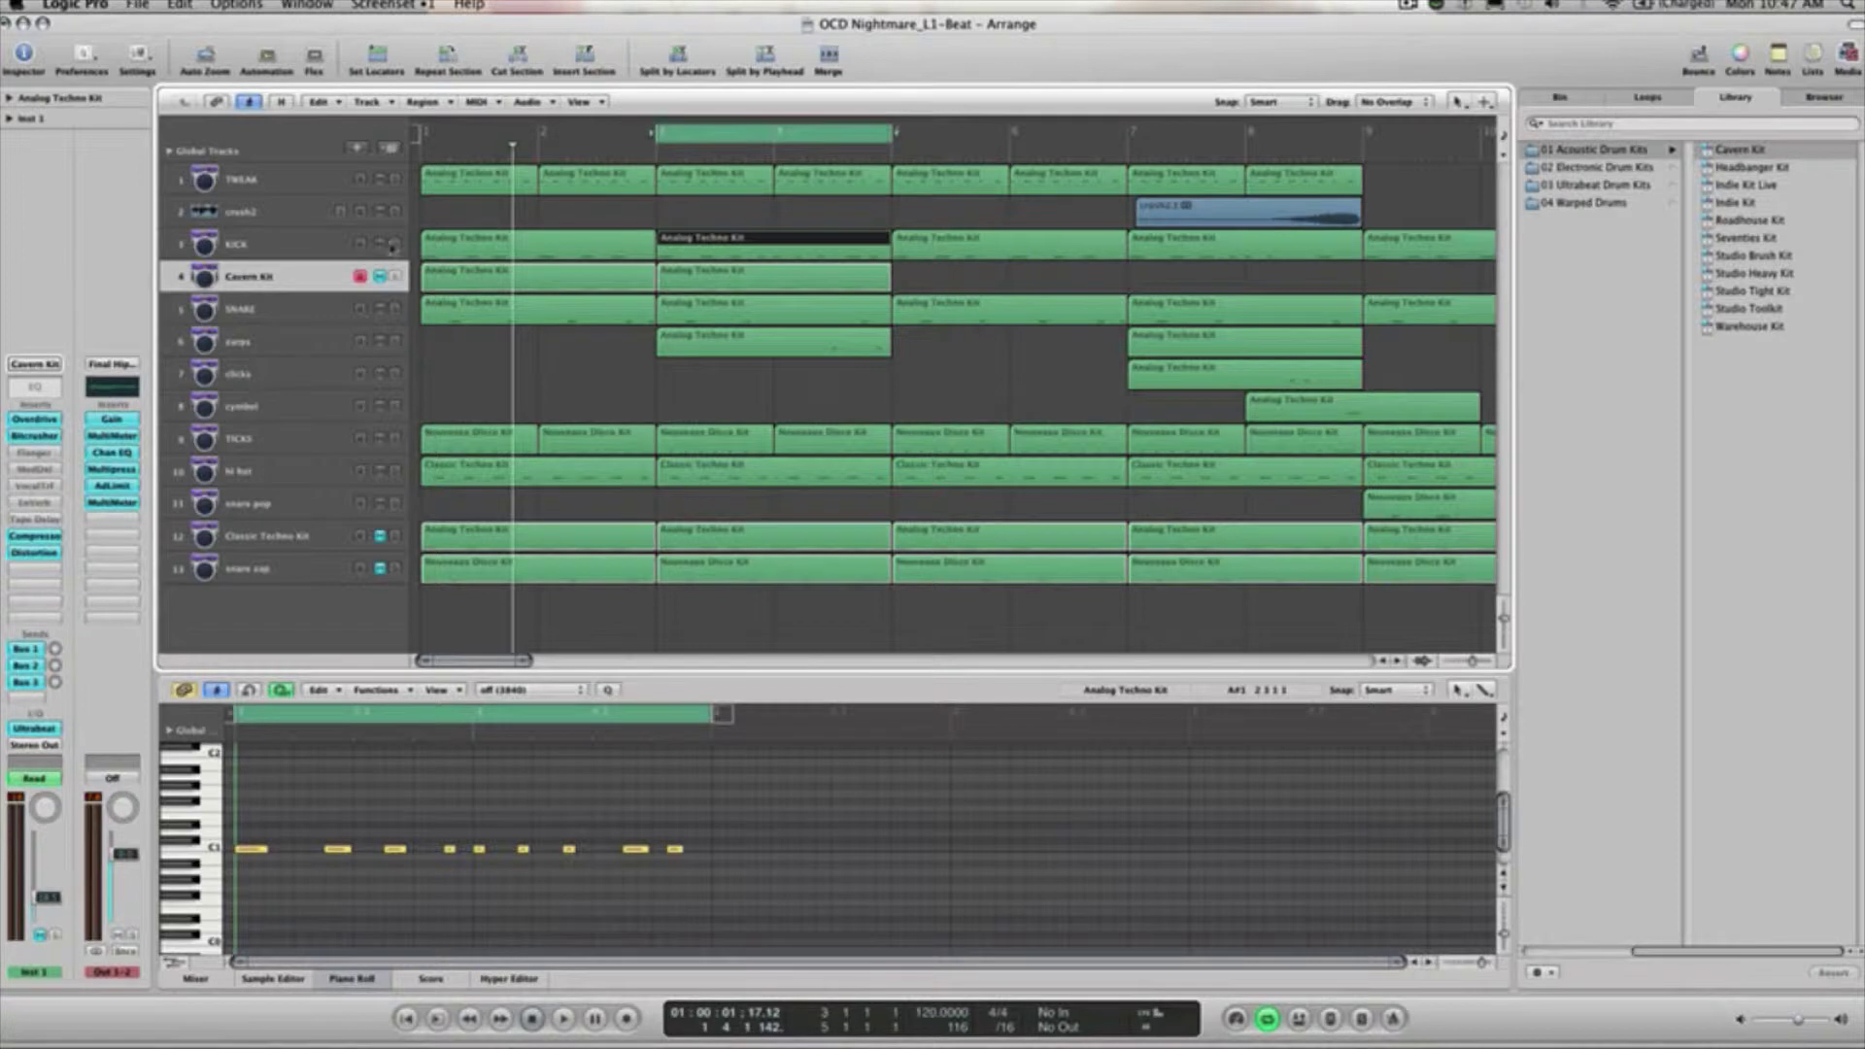
pyautogui.press('space')
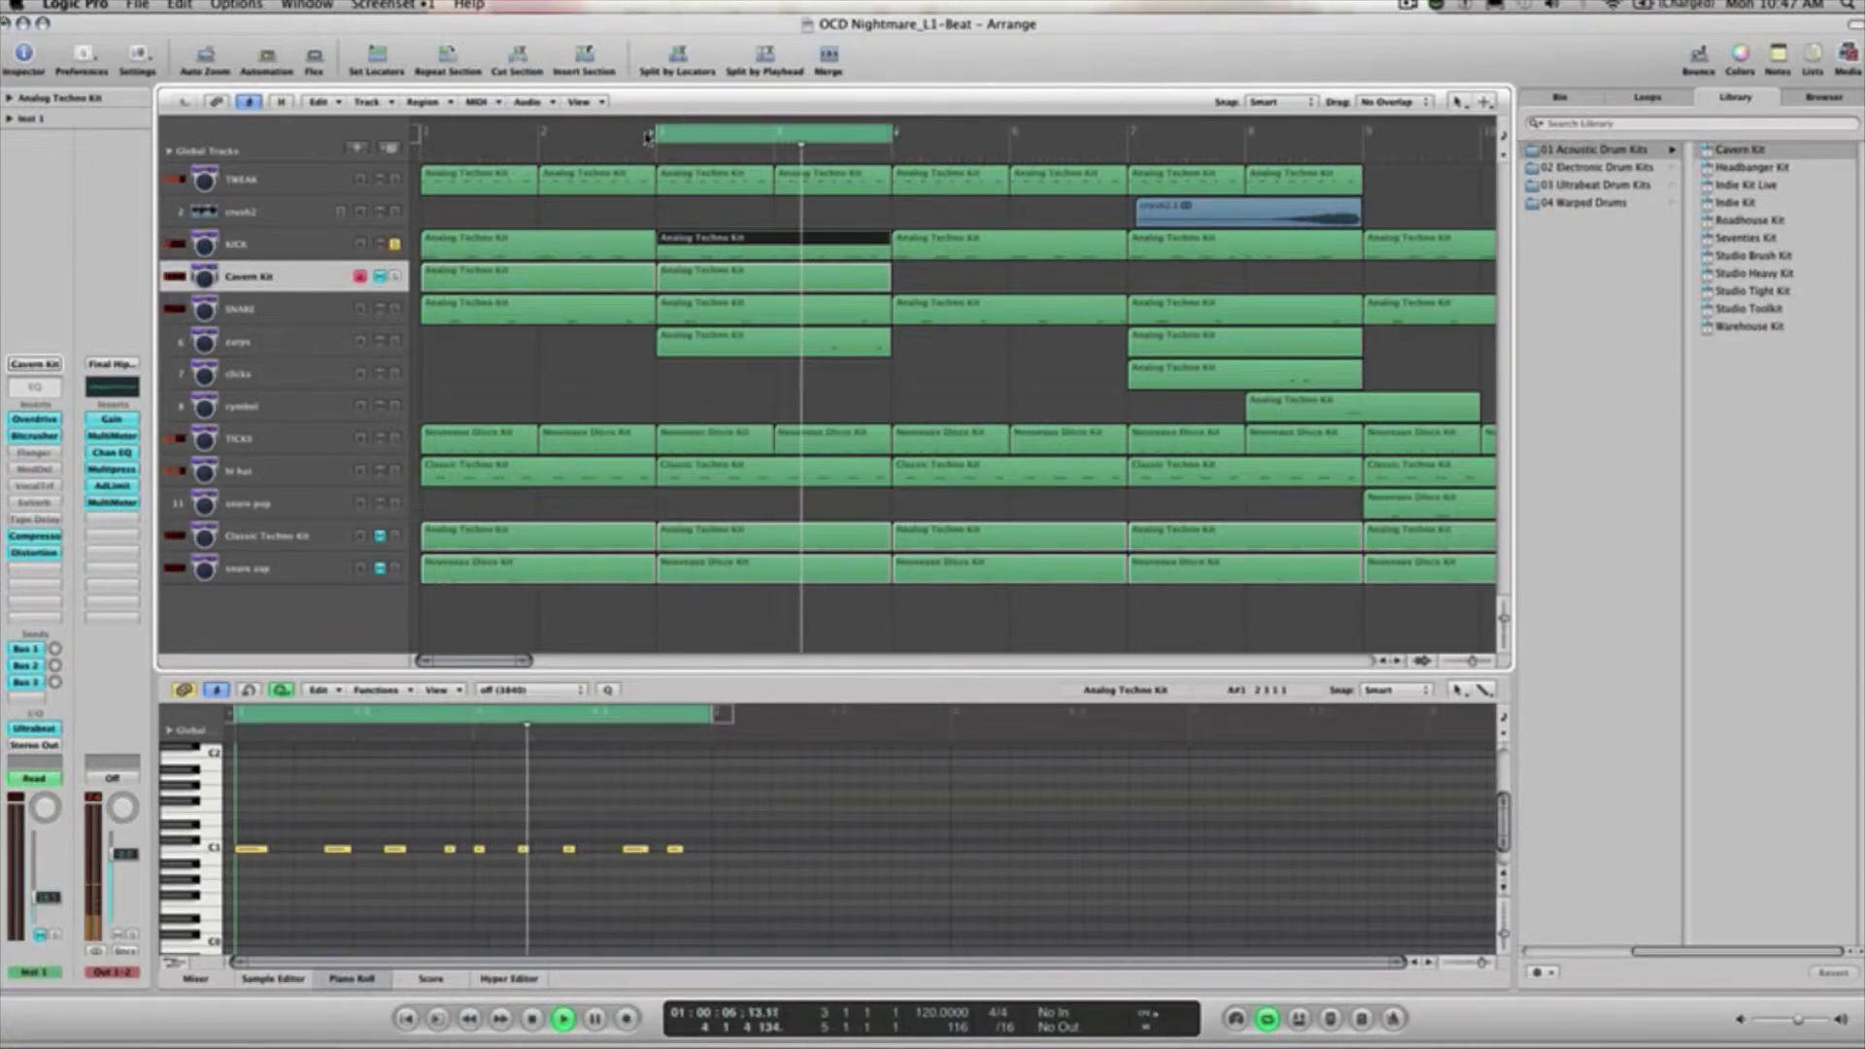
pyautogui.press('space')
# Extend the cycle range back to bar 1 and play the soloed KICK pattern from the start.
pyautogui.moveTo(656, 132); pyautogui.dragTo(424, 133)
pyautogui.press('space')
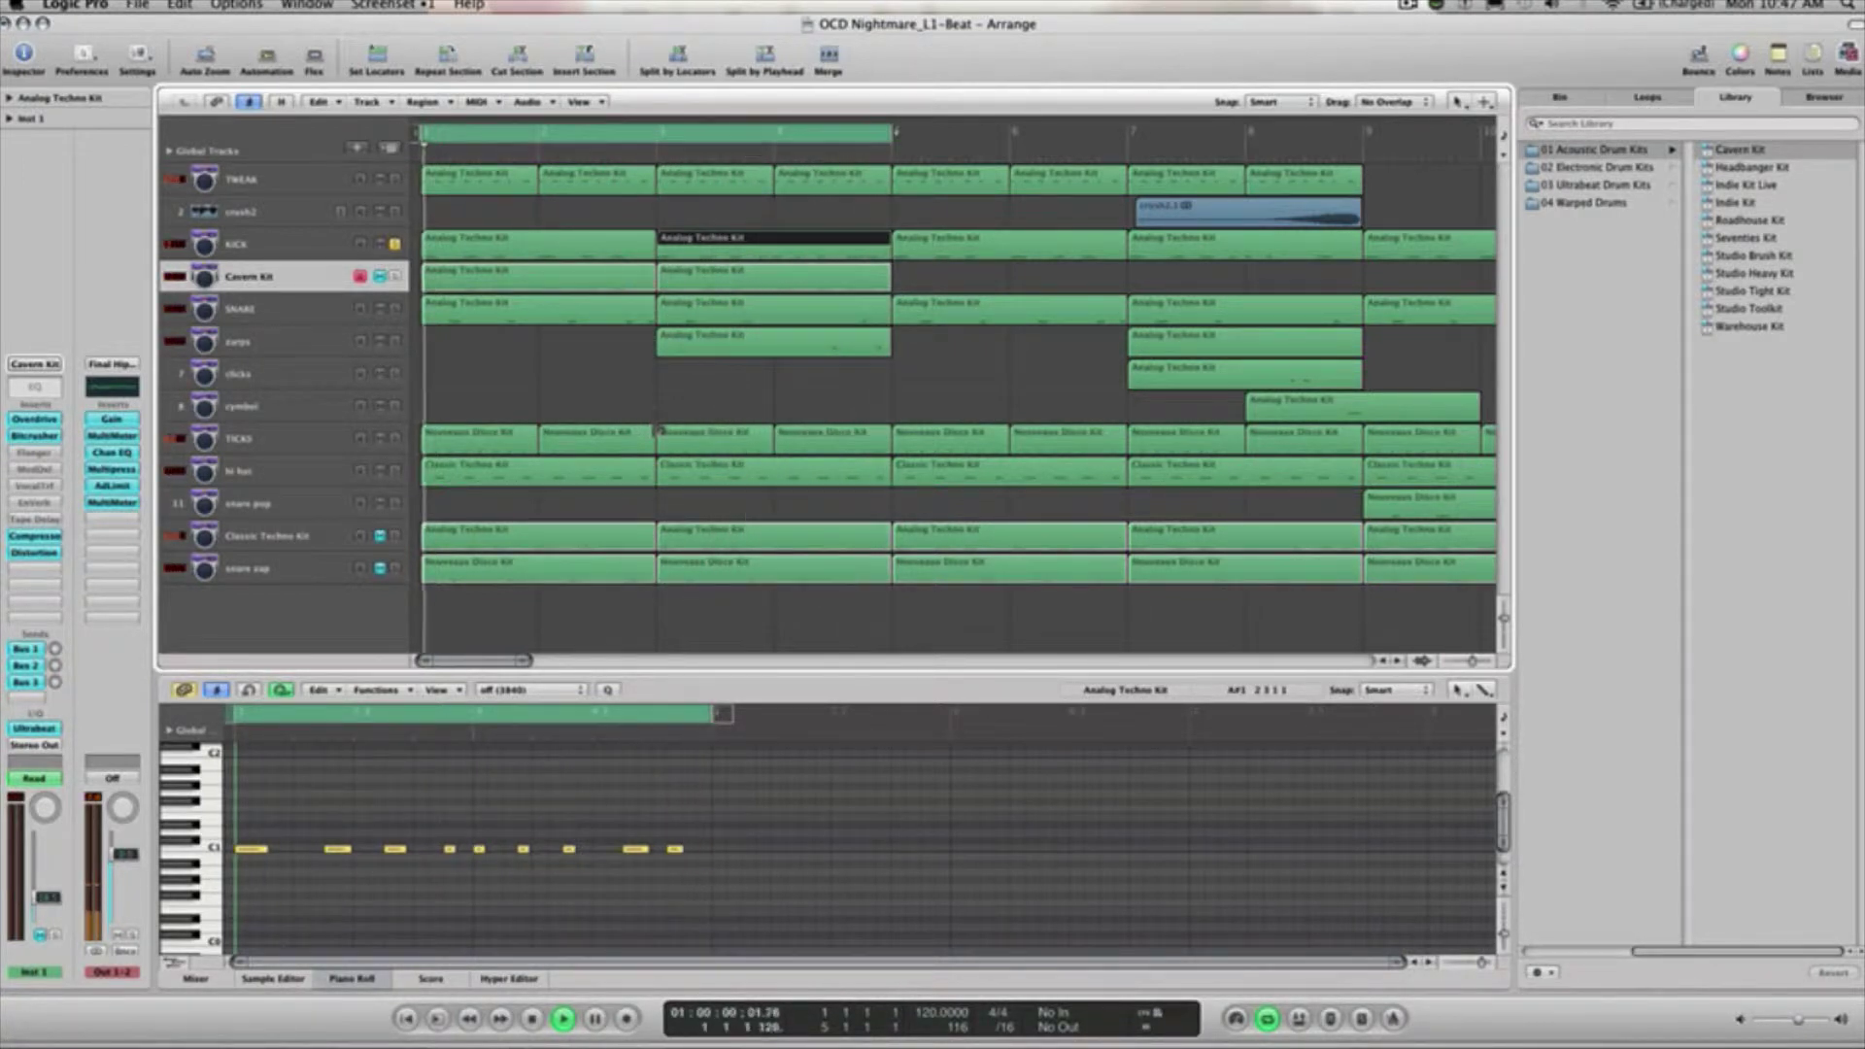
pyautogui.press('space')
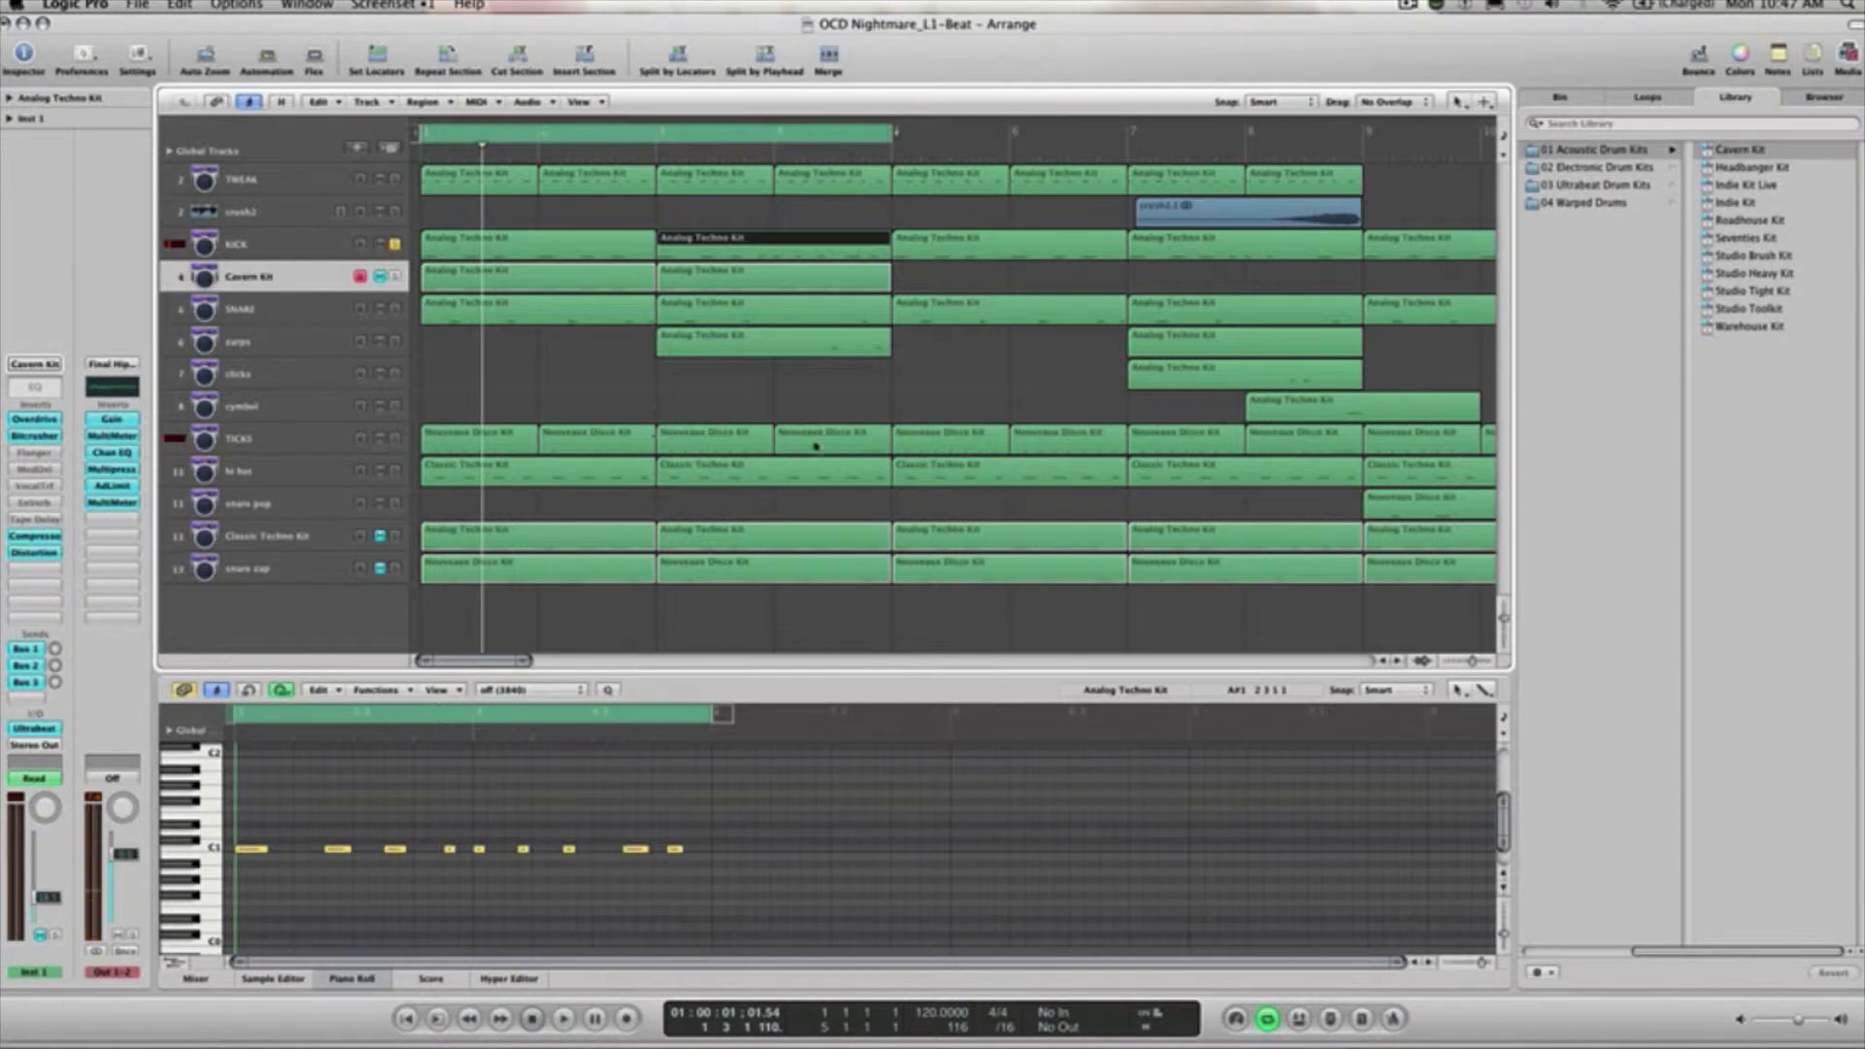
# Examine the notes of both copied kick regions against the varied pattern in the original KICK region at bar 3.
pyautogui.click(612, 288)
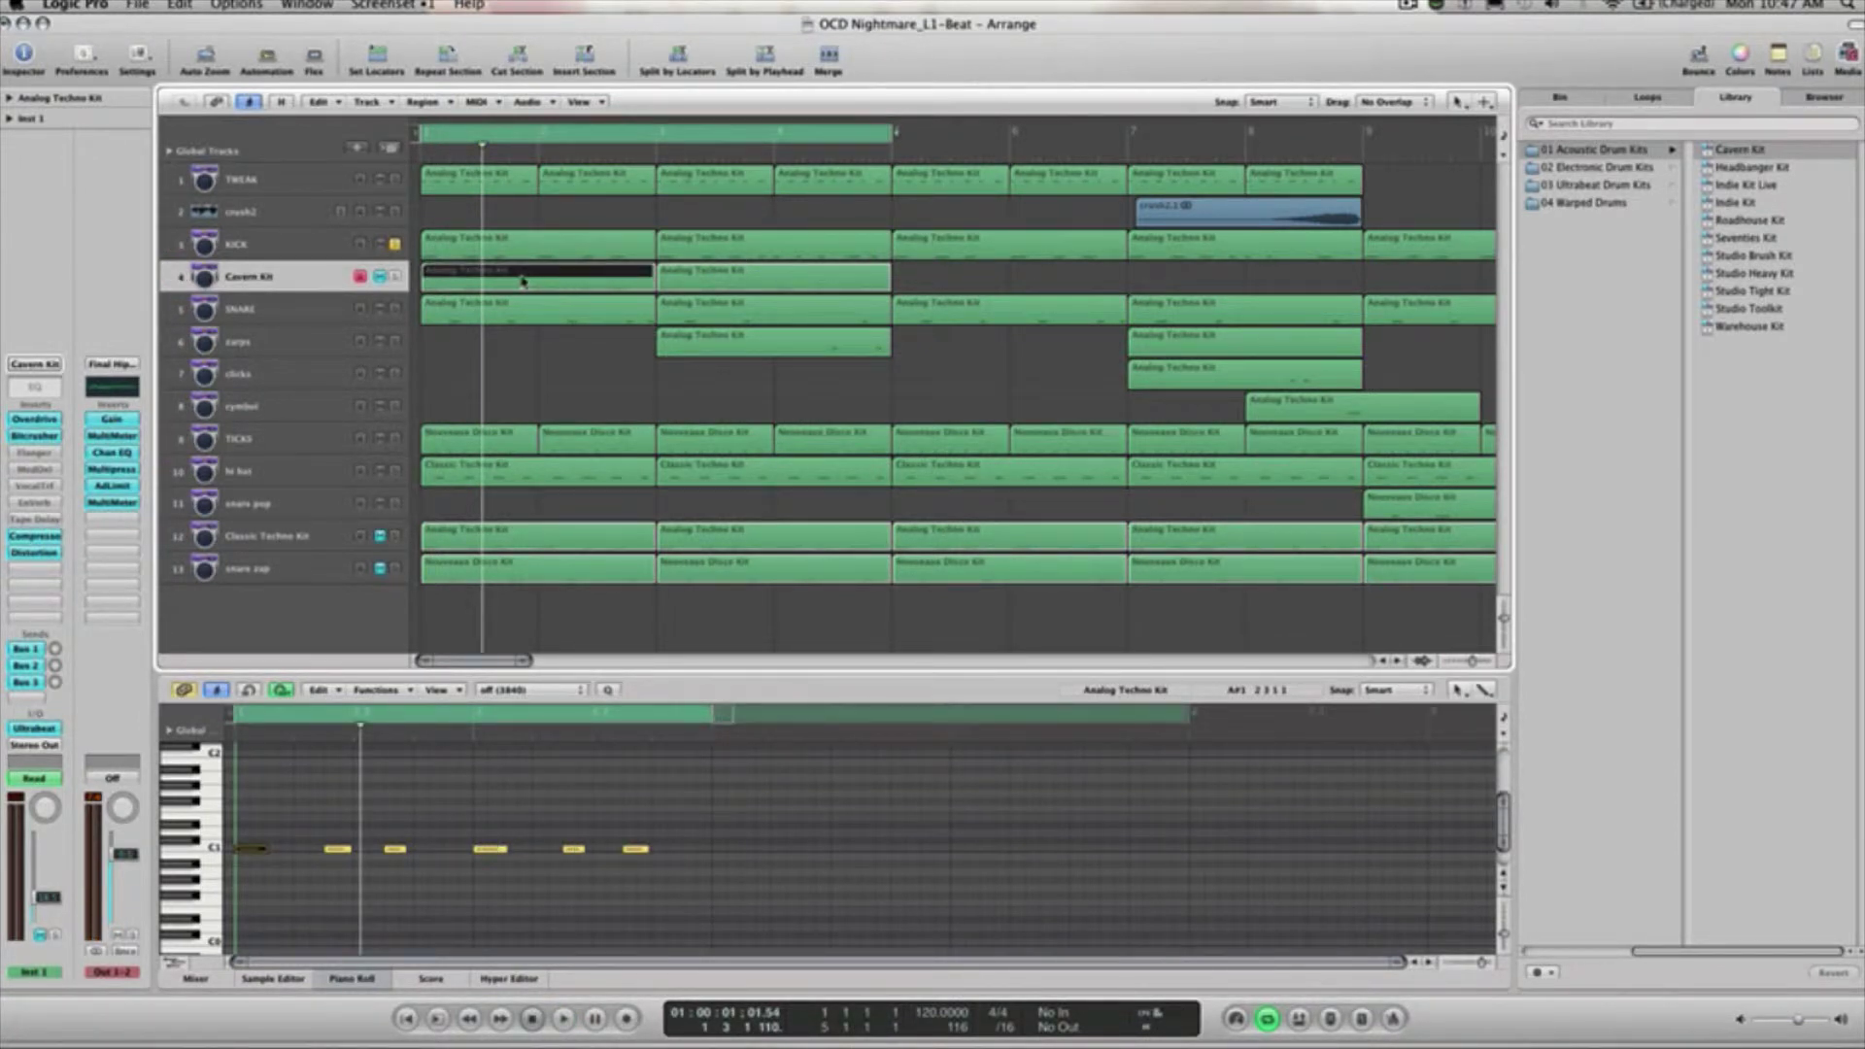
pyautogui.click(716, 284)
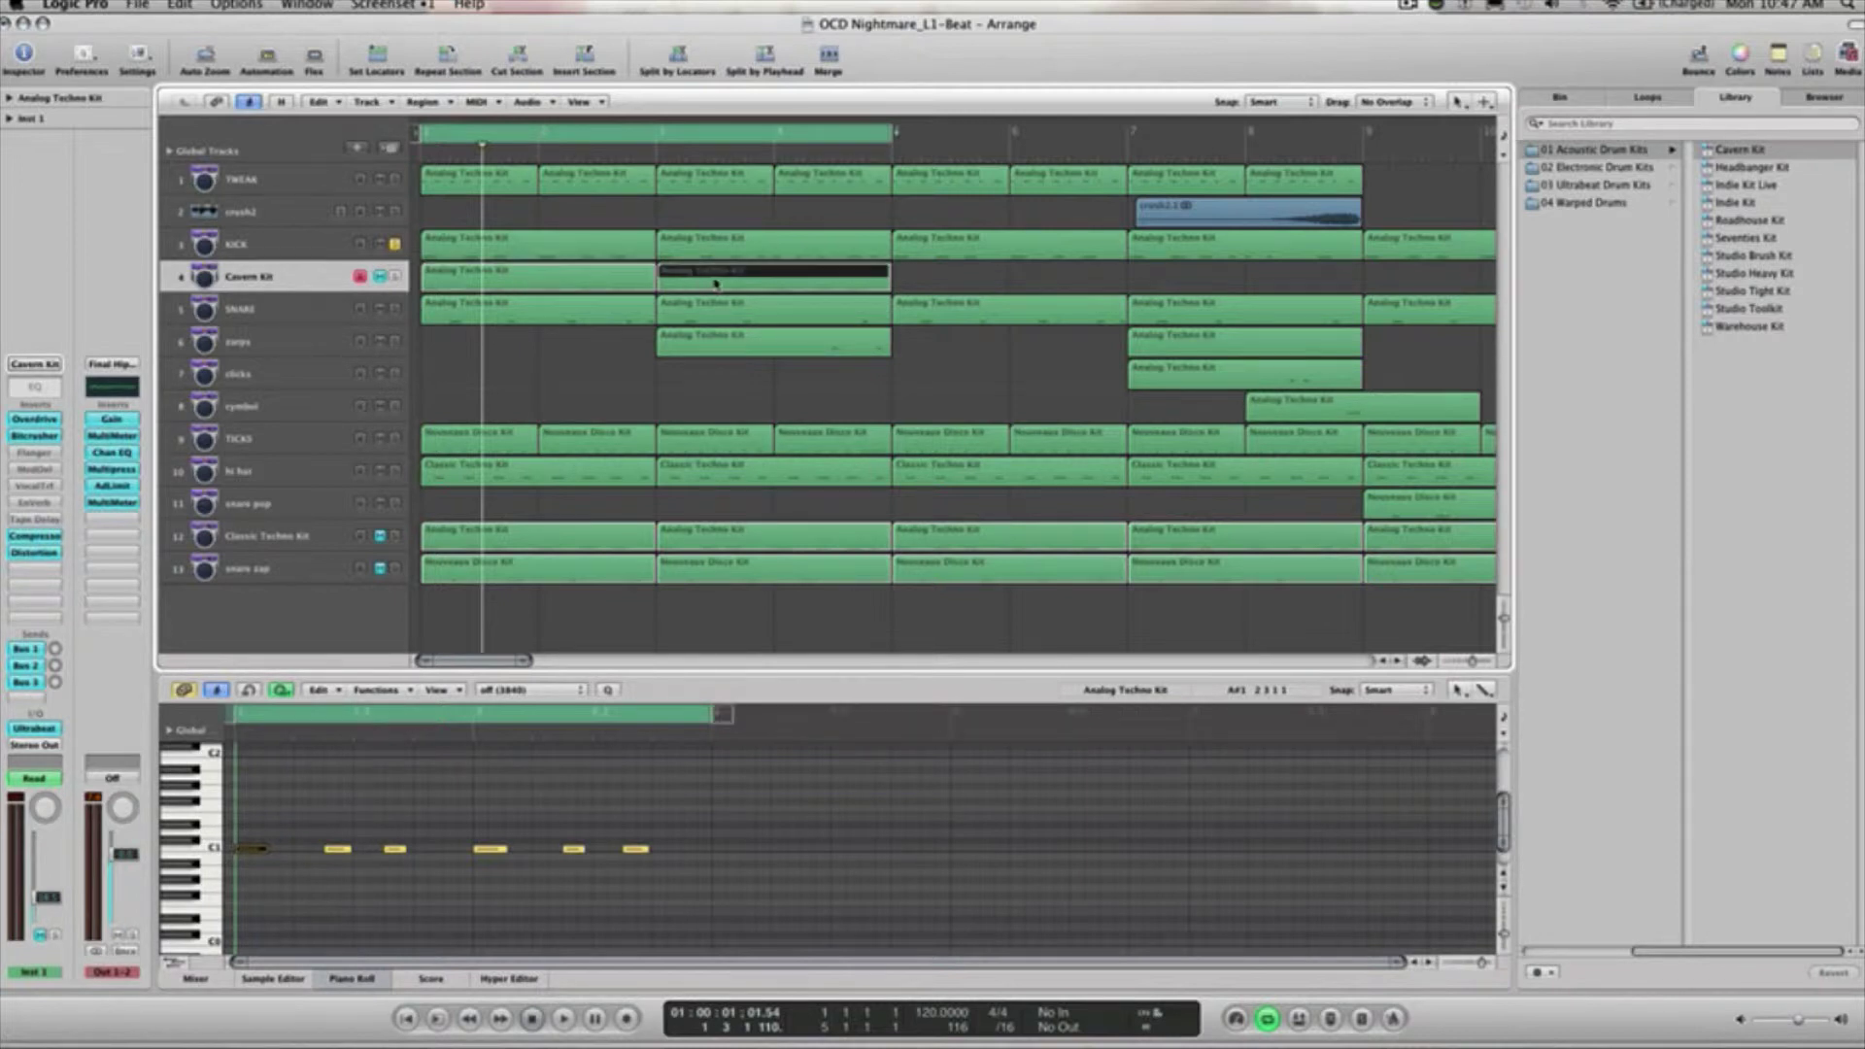
pyautogui.click(730, 250)
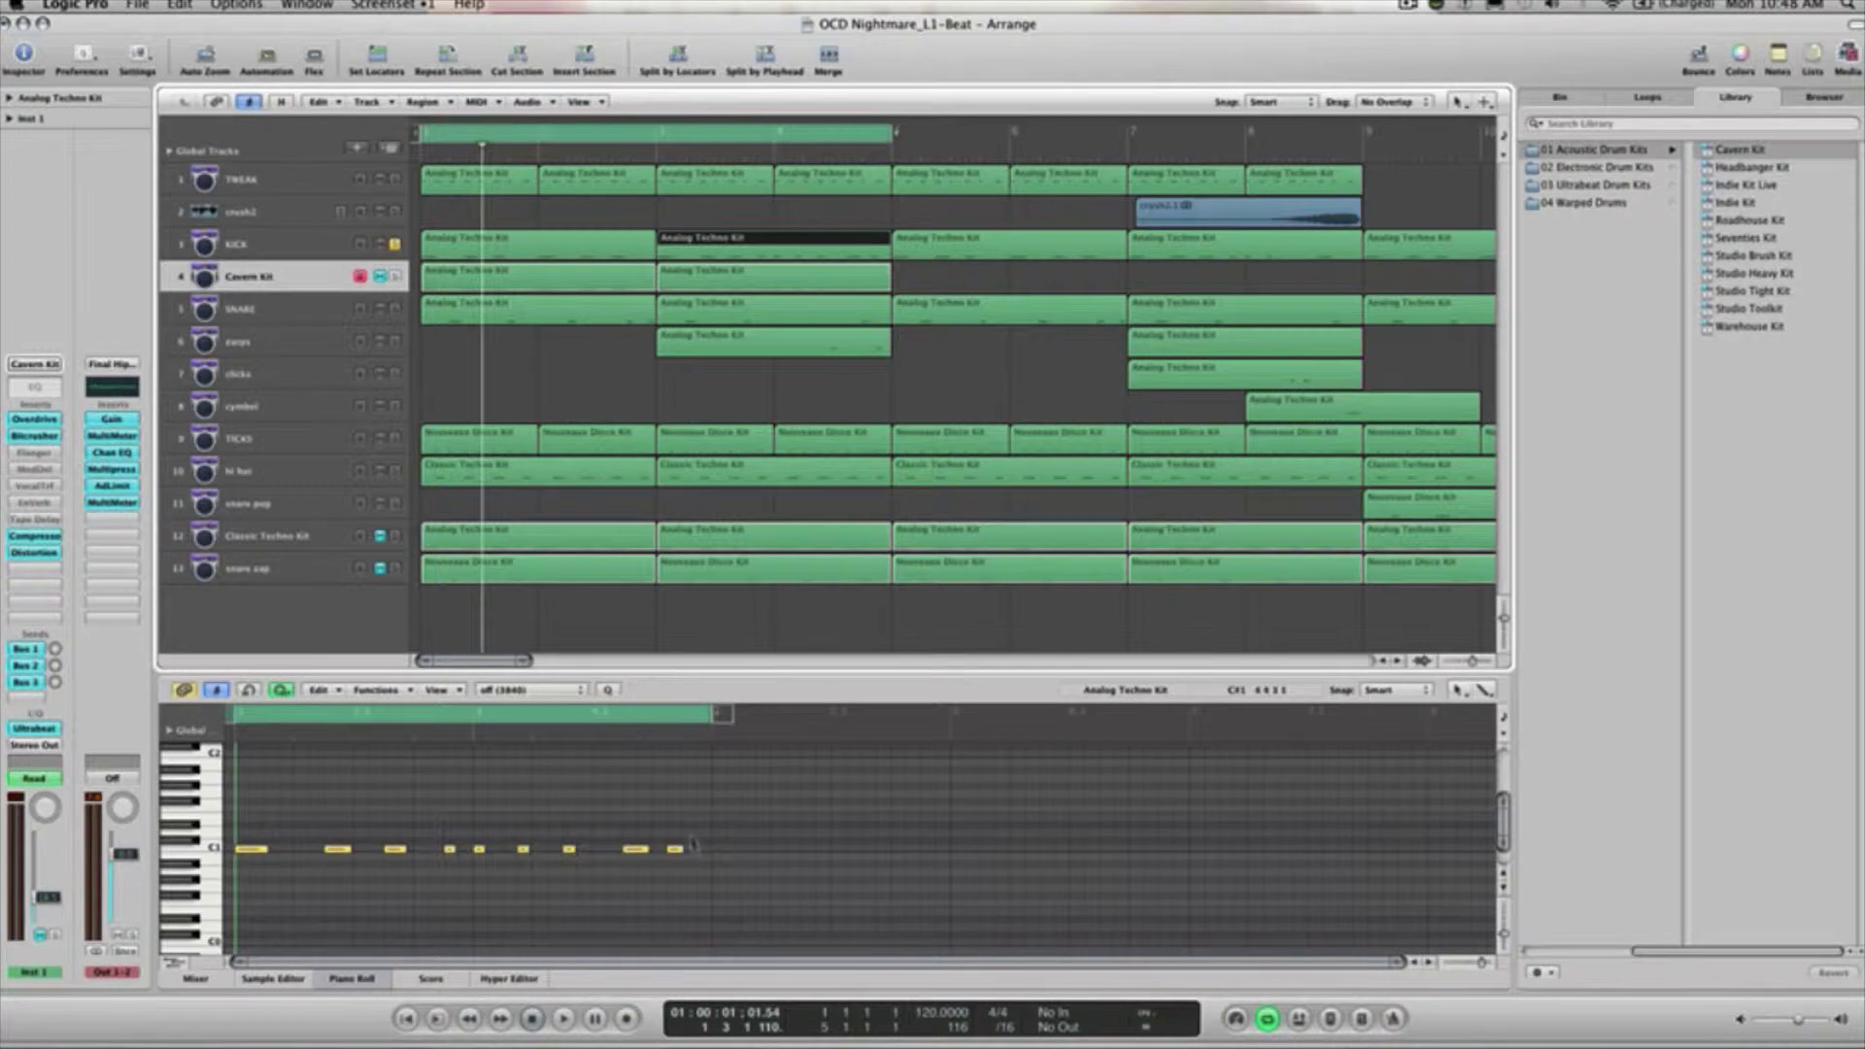
pyautogui.click(282, 244)
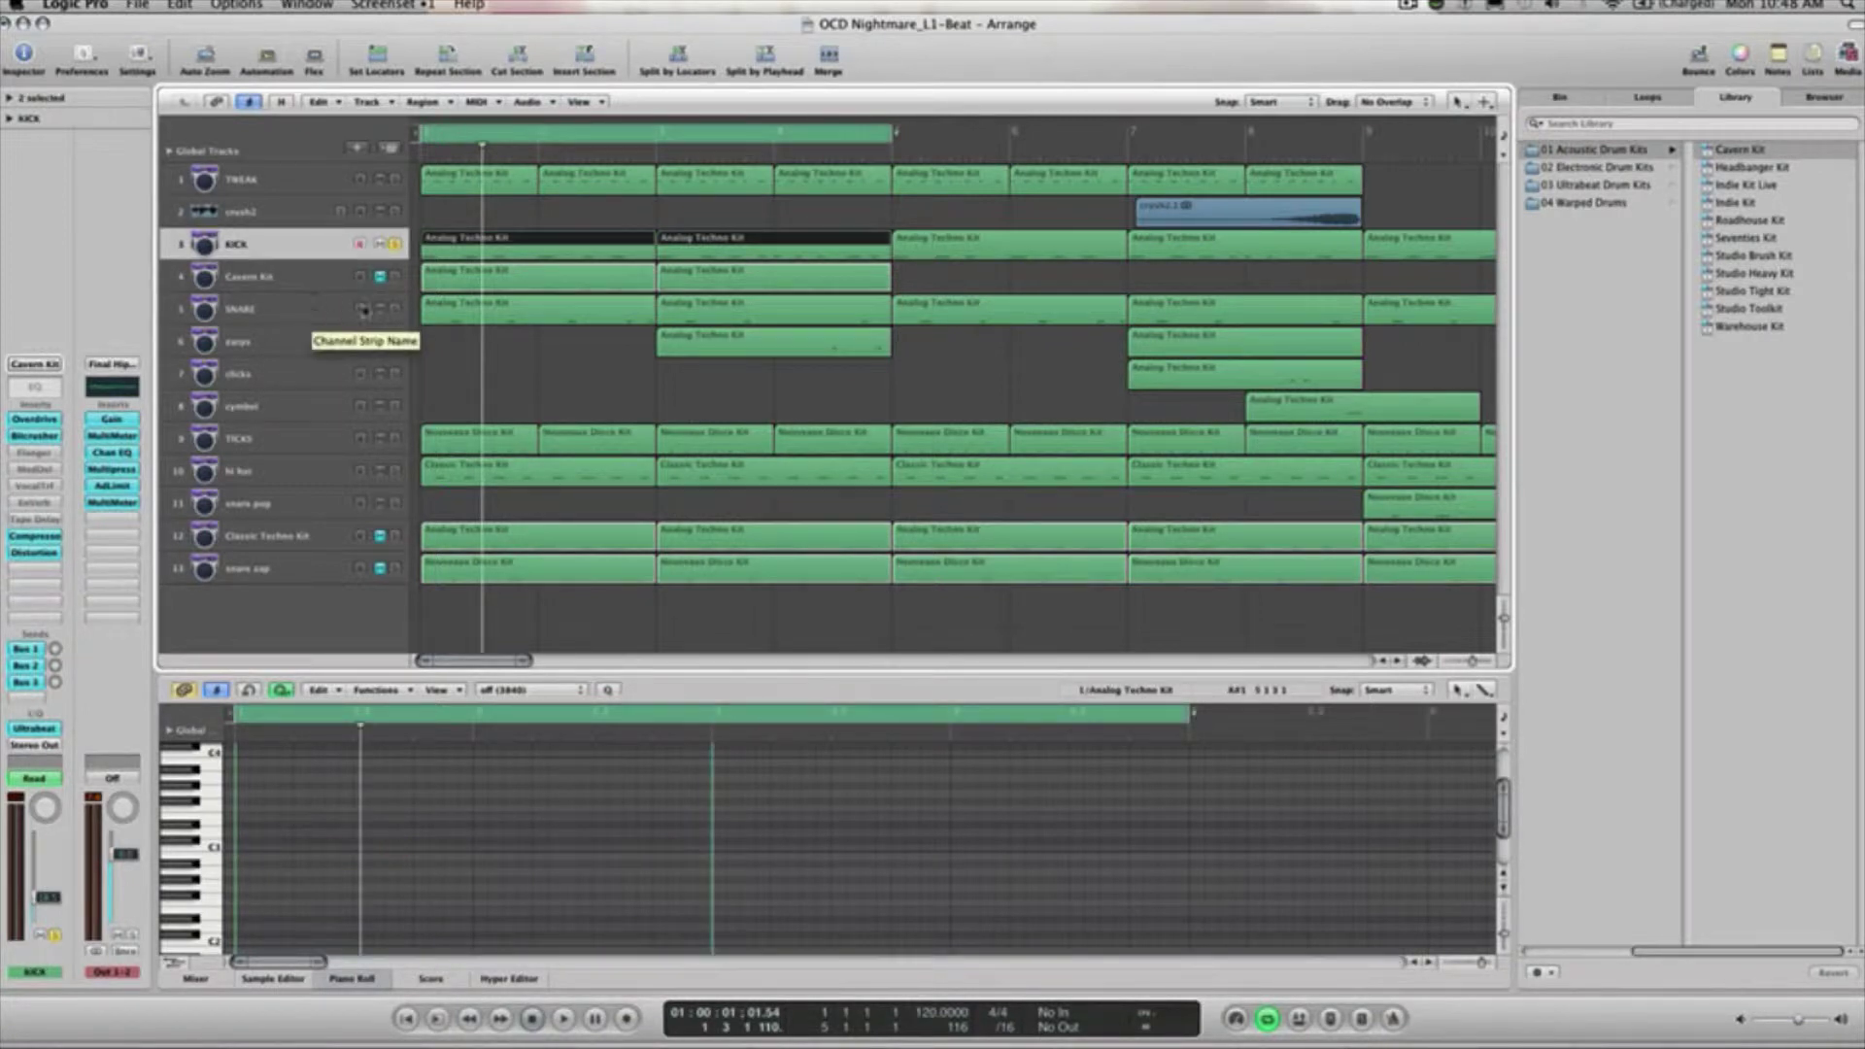
# Delete both copied regions from the duplicate kick track and erase their automation data.
pyautogui.click(300, 278)
pyautogui.press('Delete')
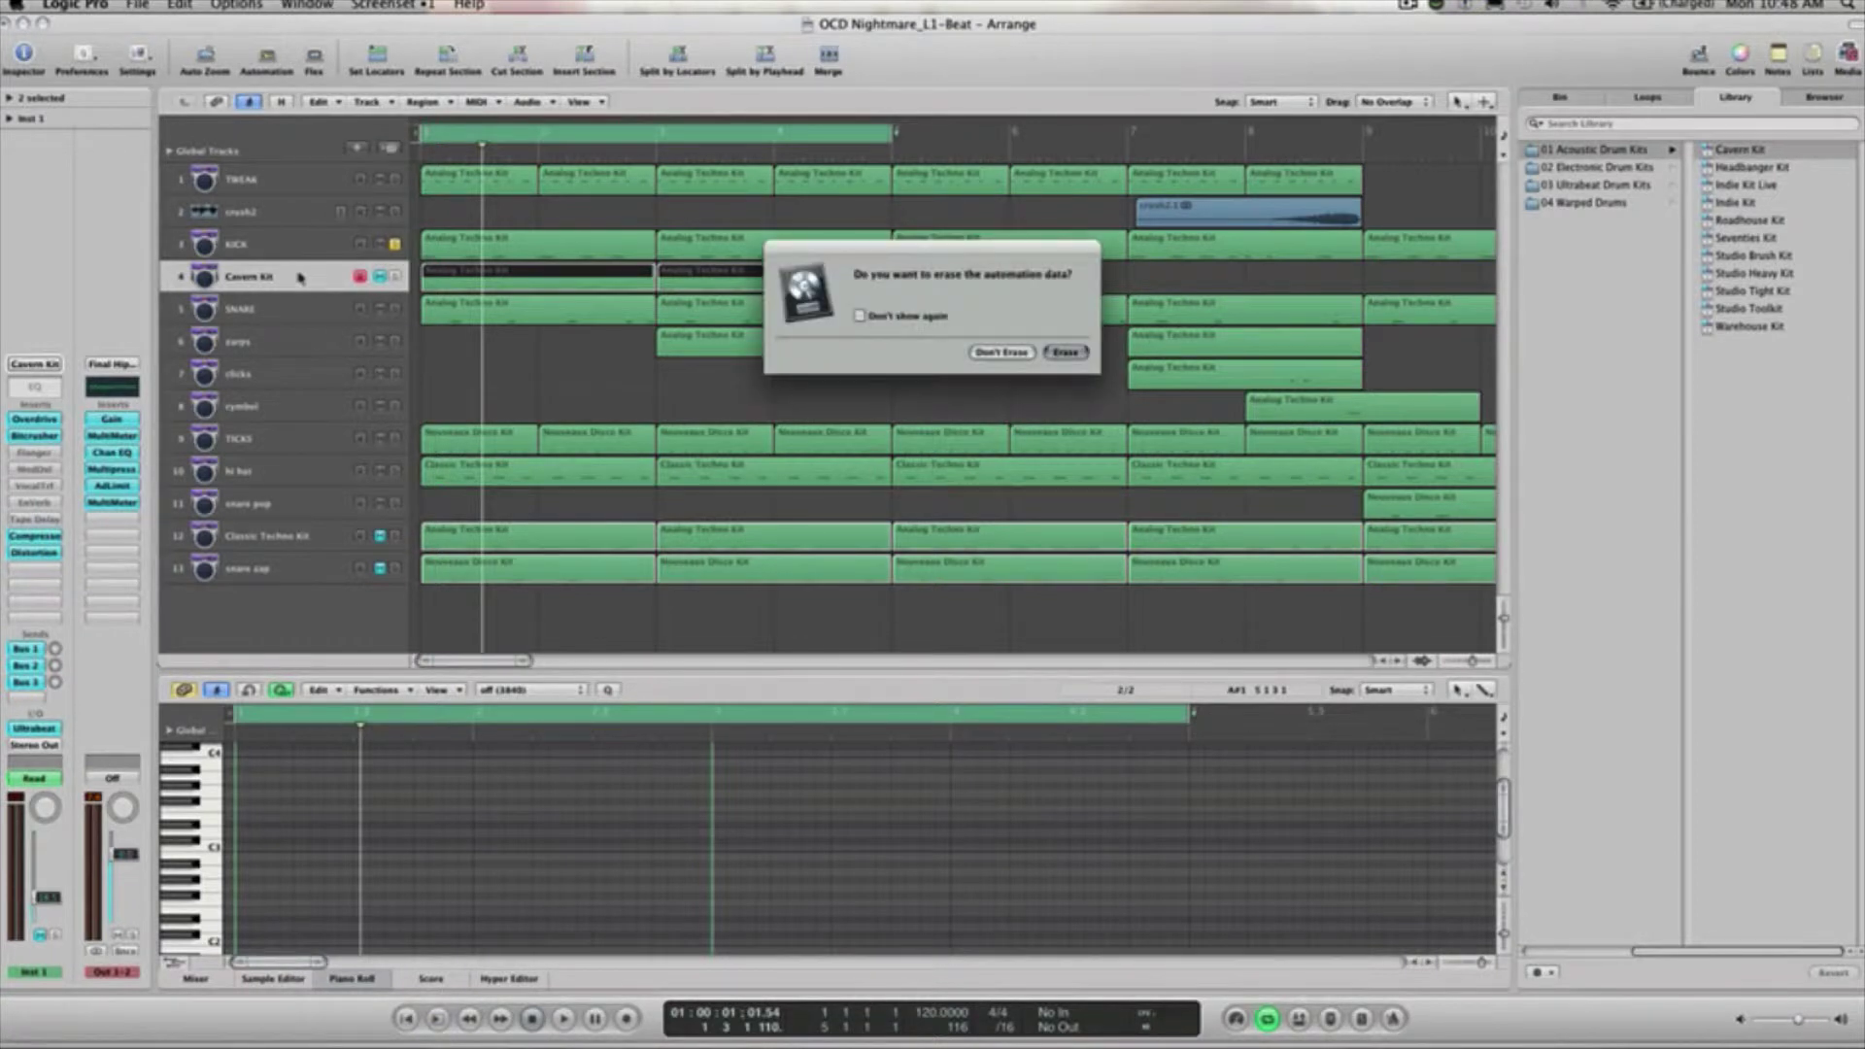
pyautogui.click(1065, 352)
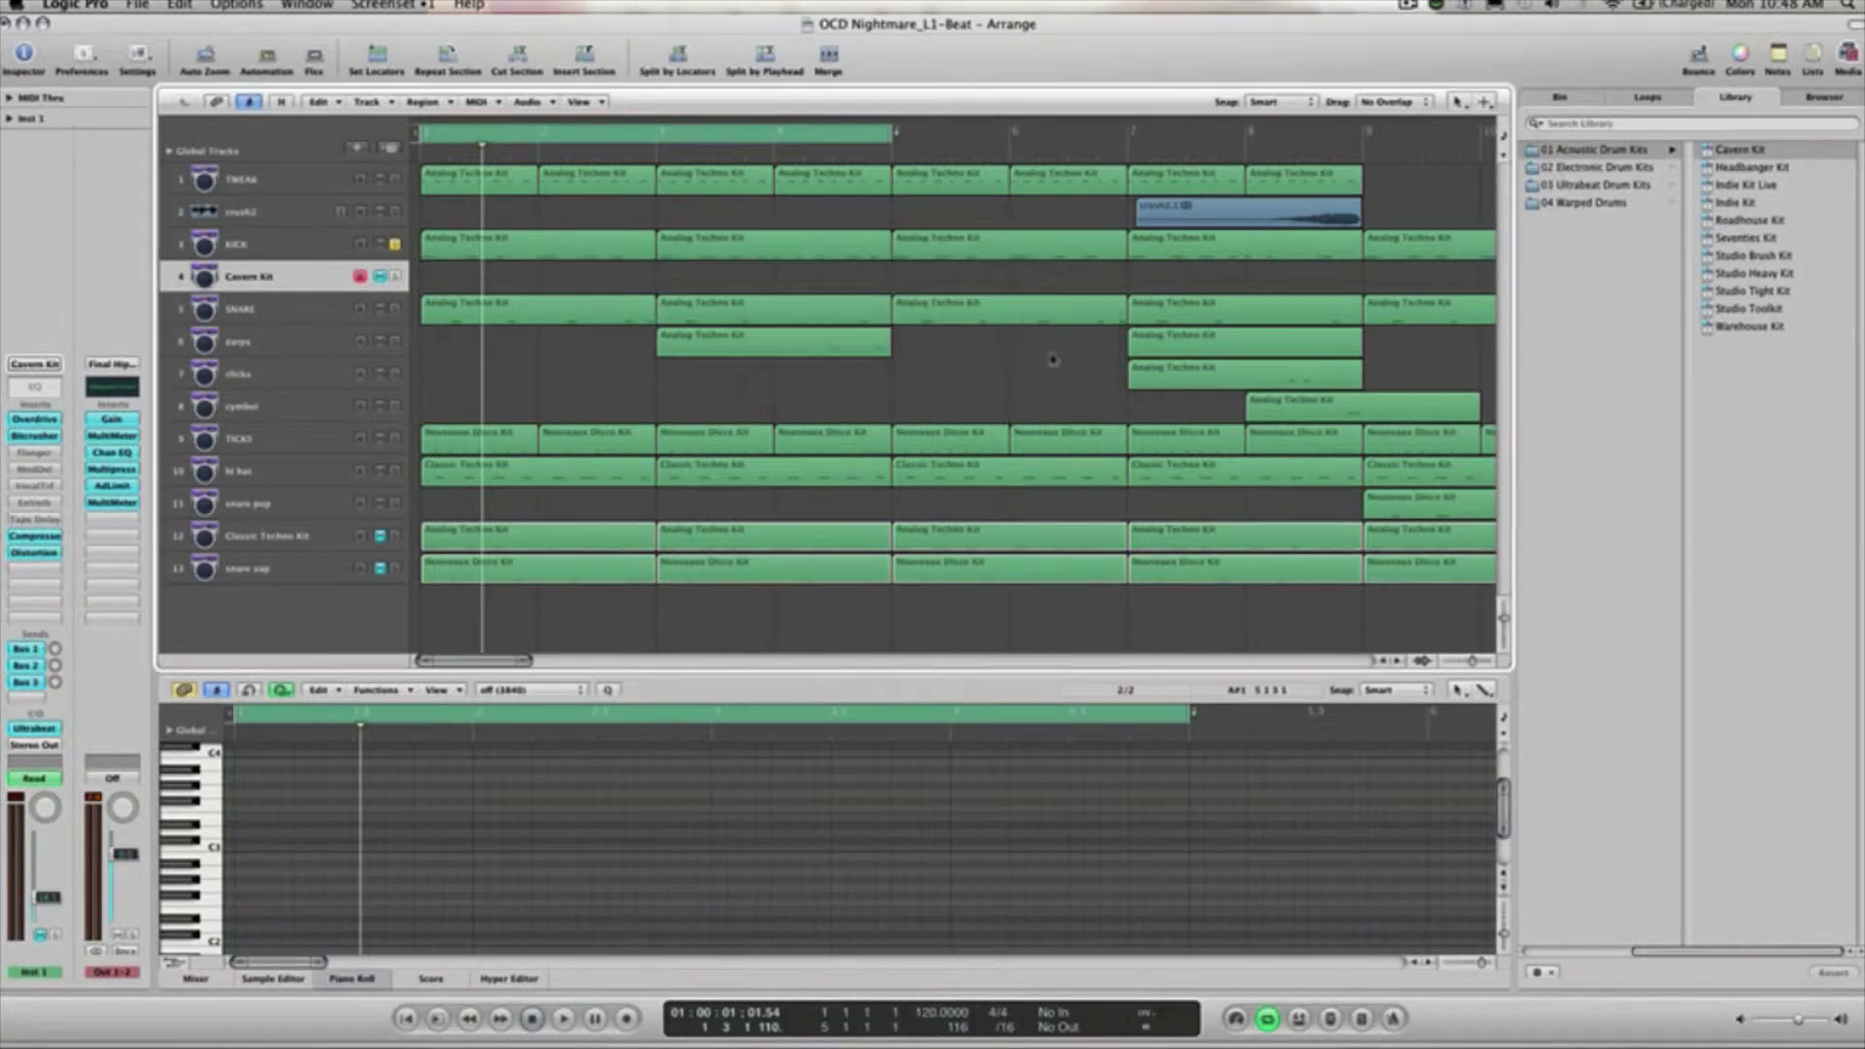
# Show the first SNARE region's notes and audition bars 1 to 3 with SNARE soloed alongside KICK.
pyautogui.click(275, 310)
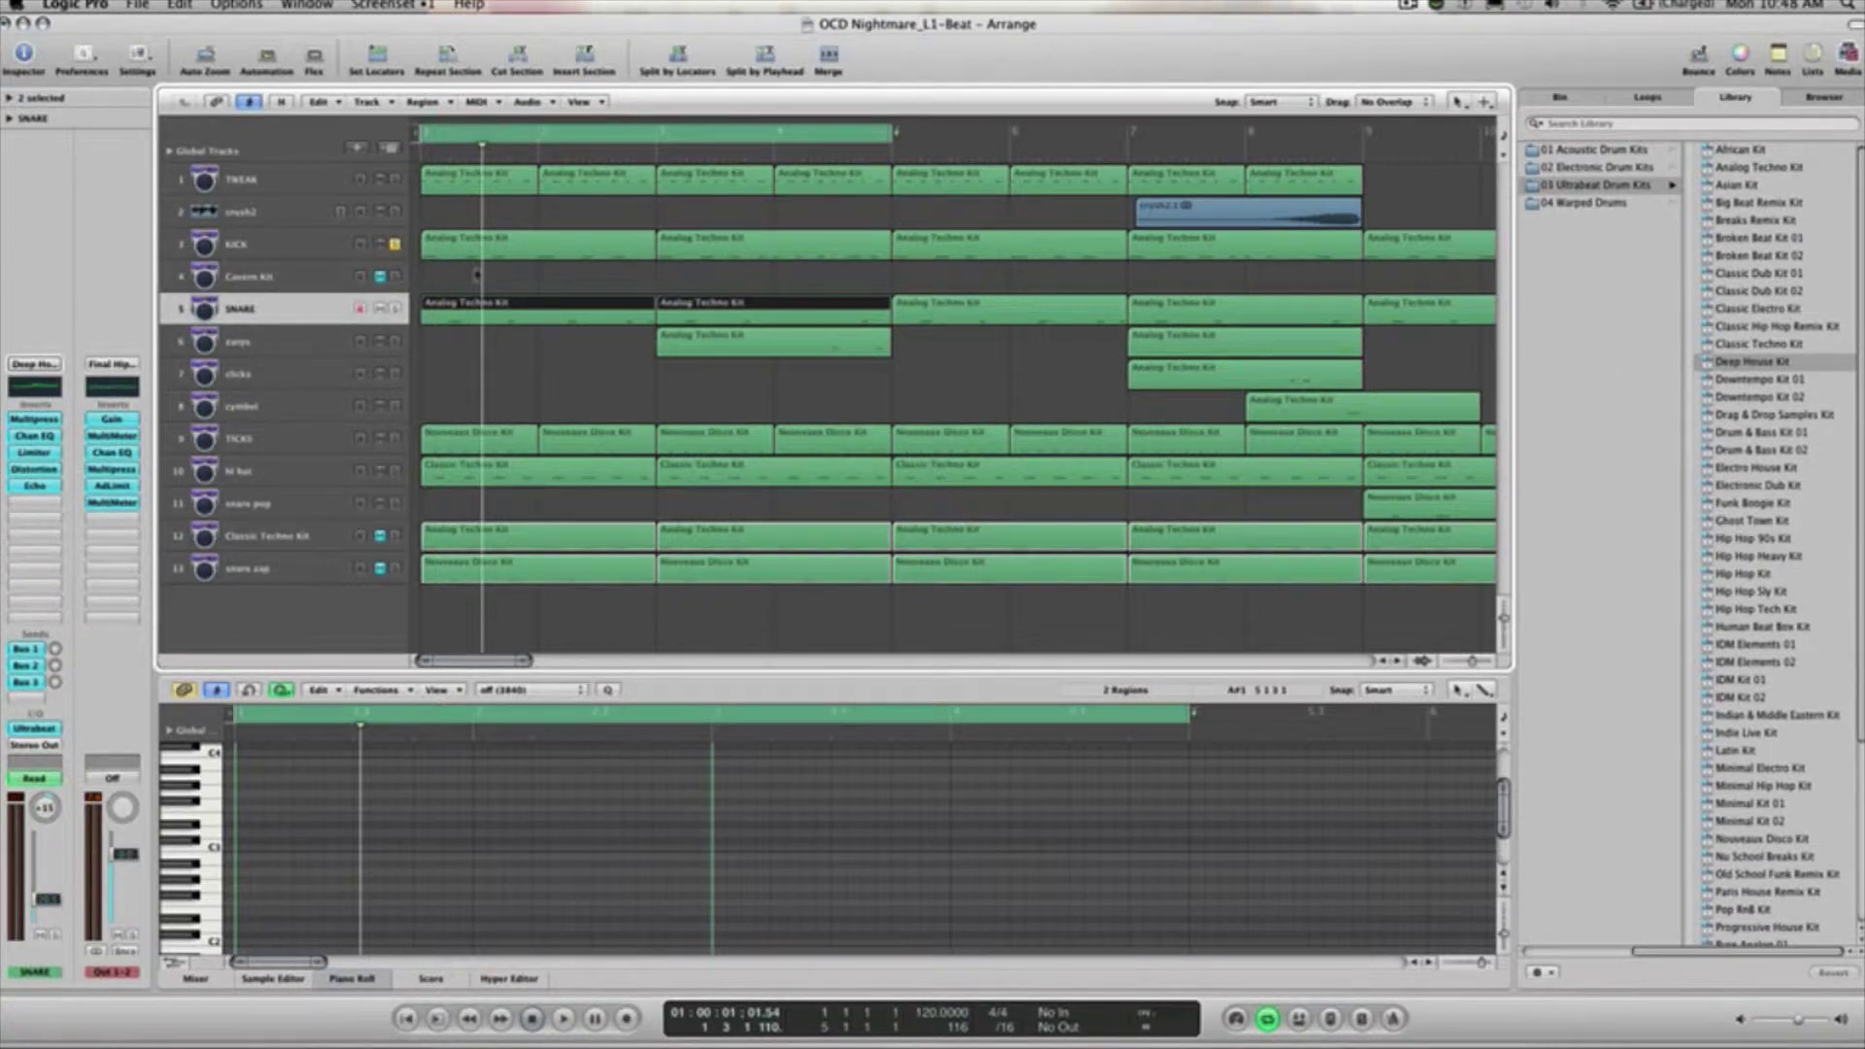
pyautogui.click(461, 344)
pyautogui.click(456, 309)
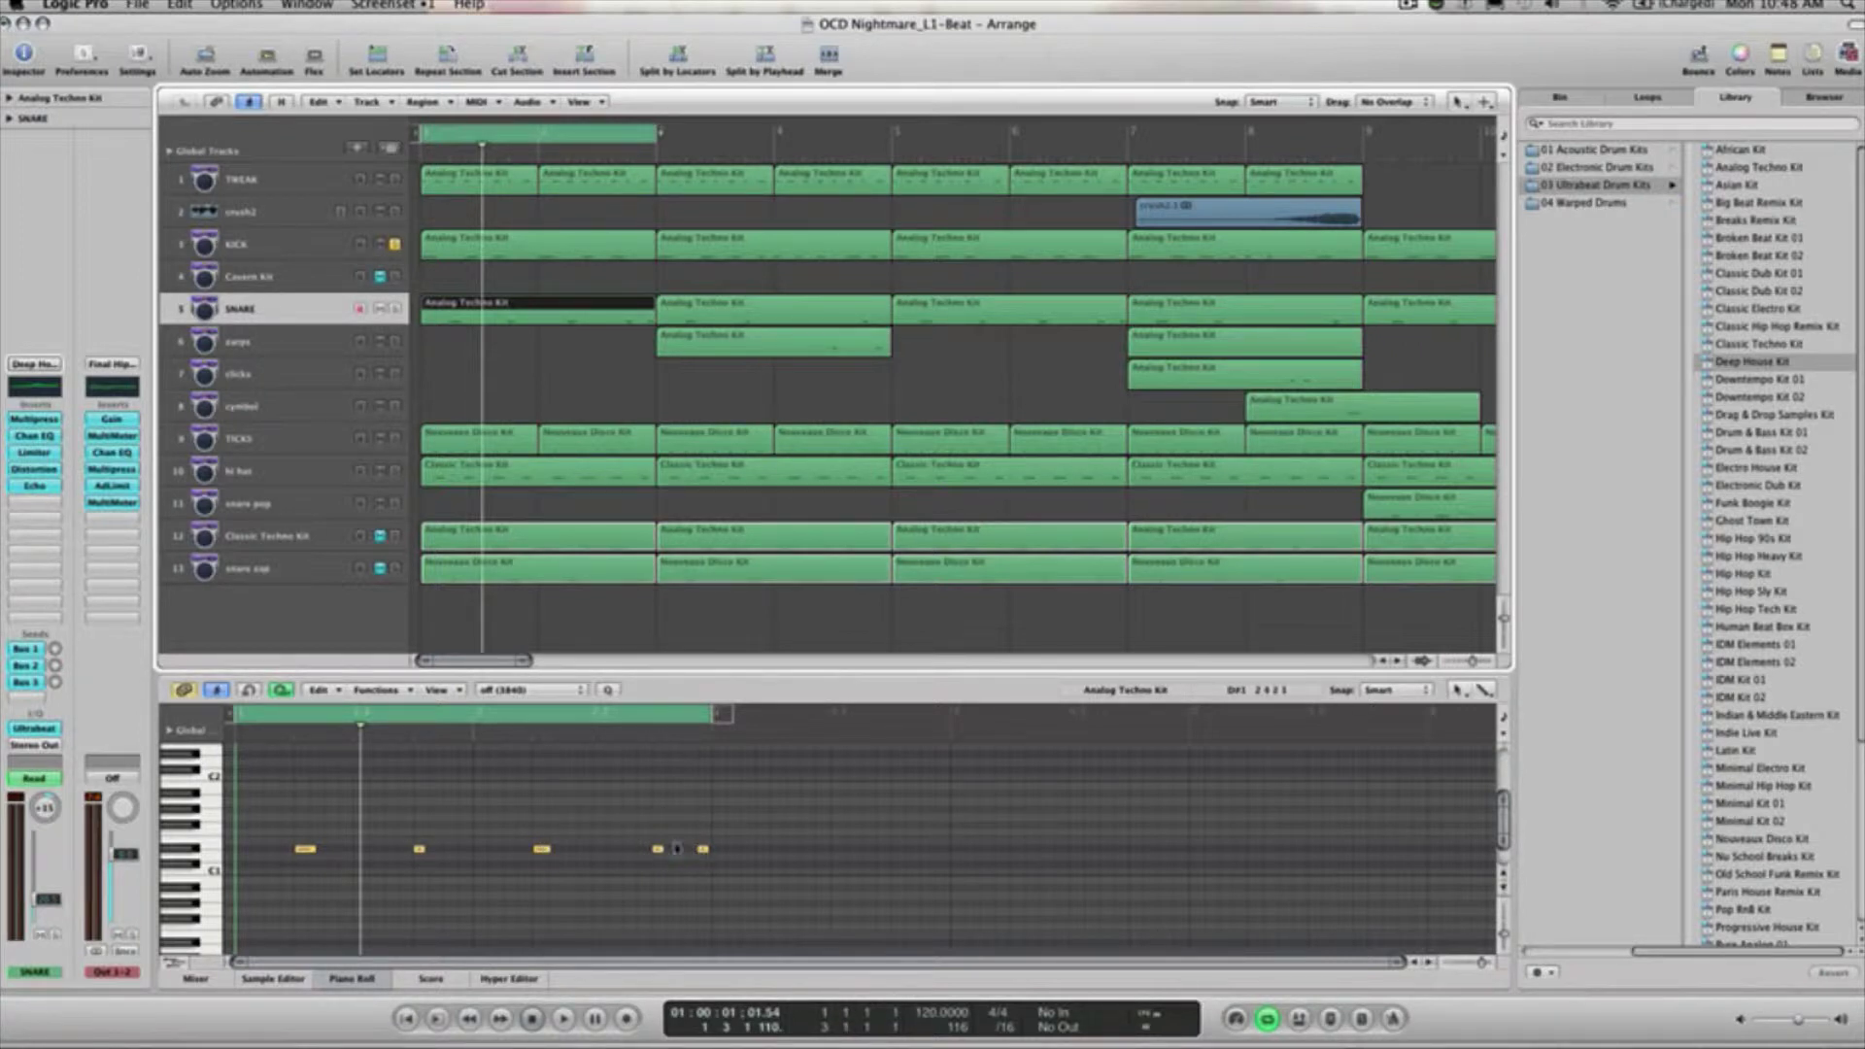
pyautogui.press('space')
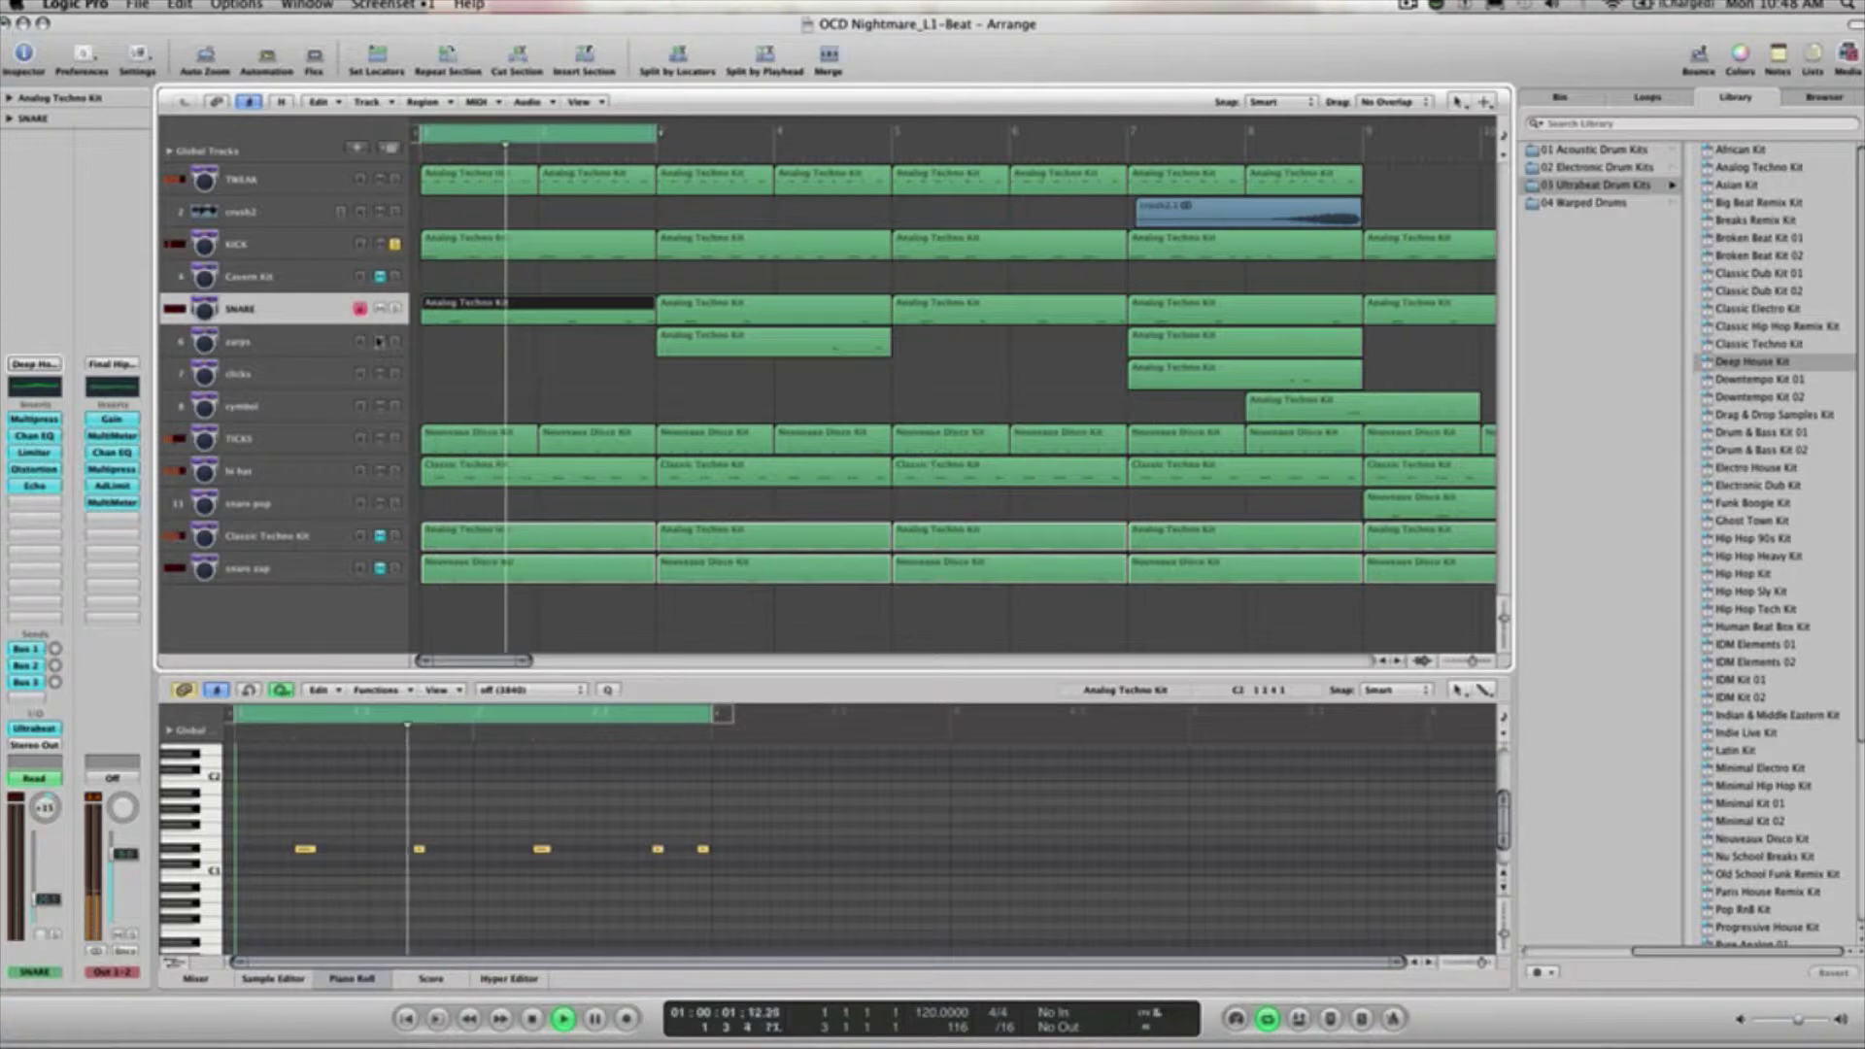
pyautogui.click(395, 309)
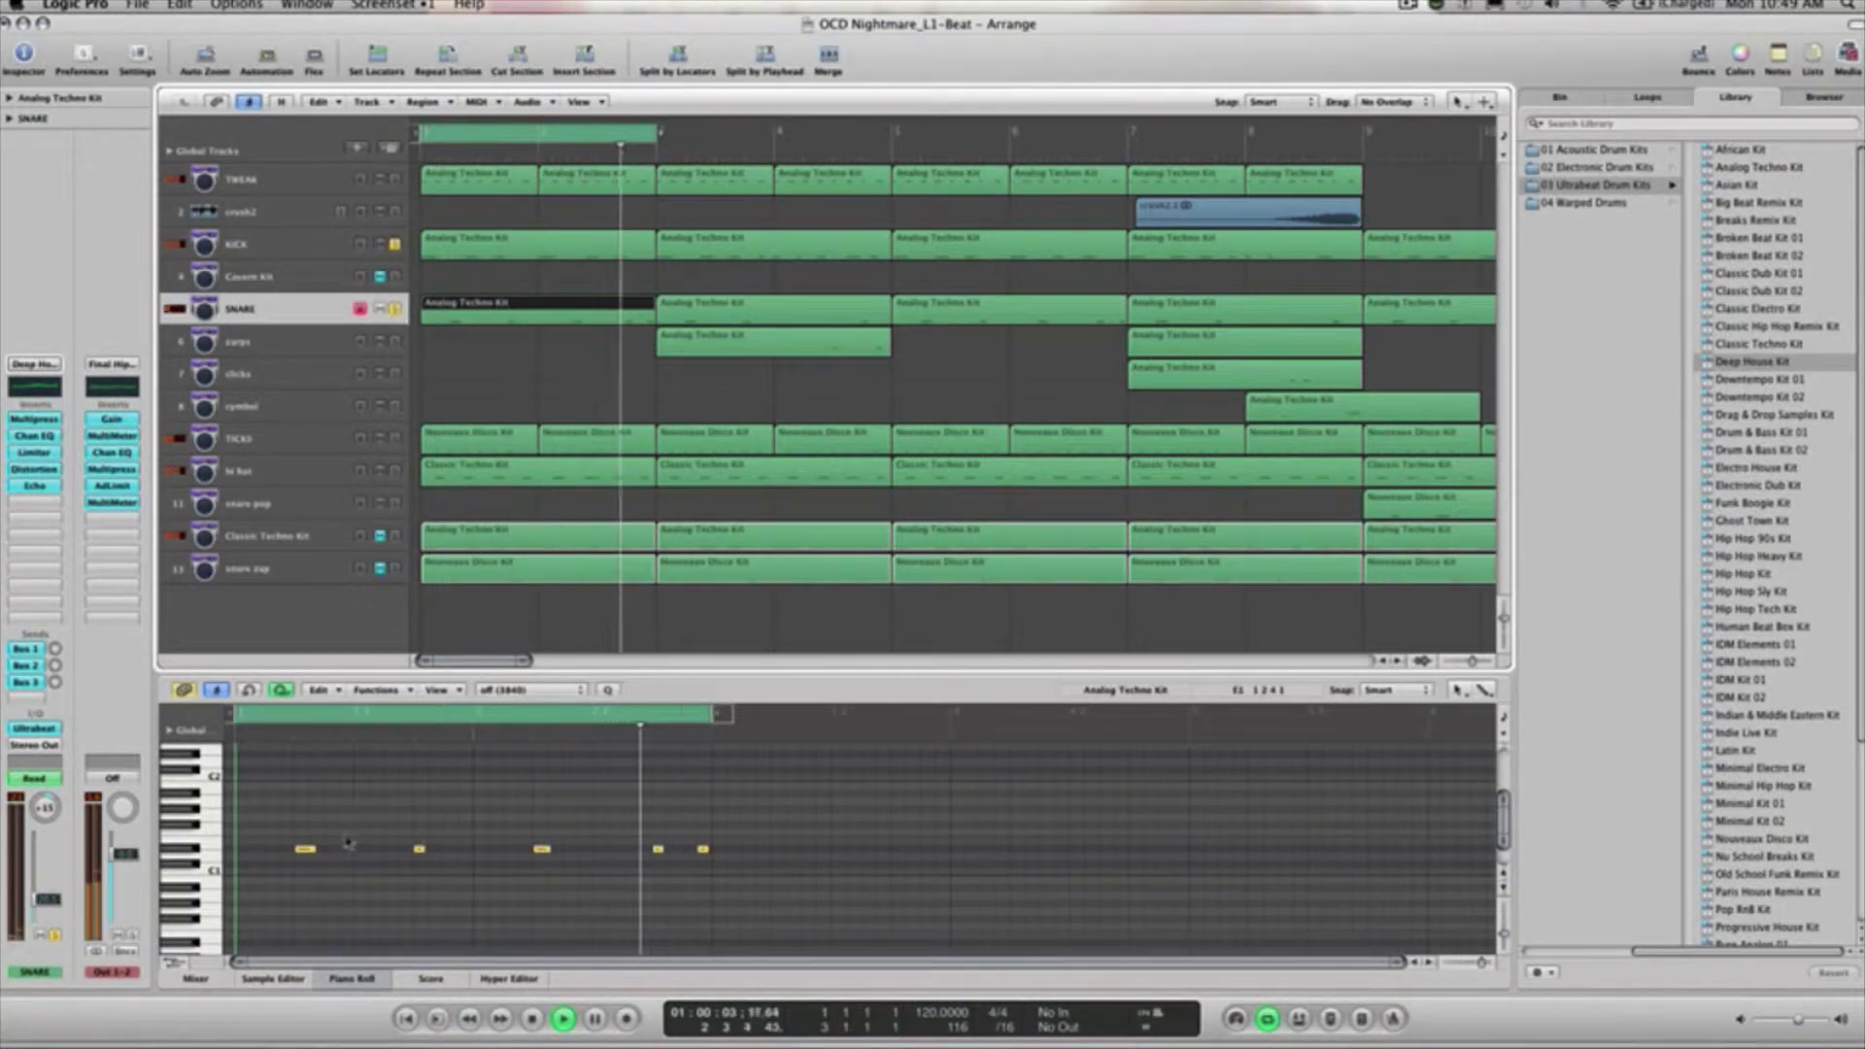
pyautogui.press('space')
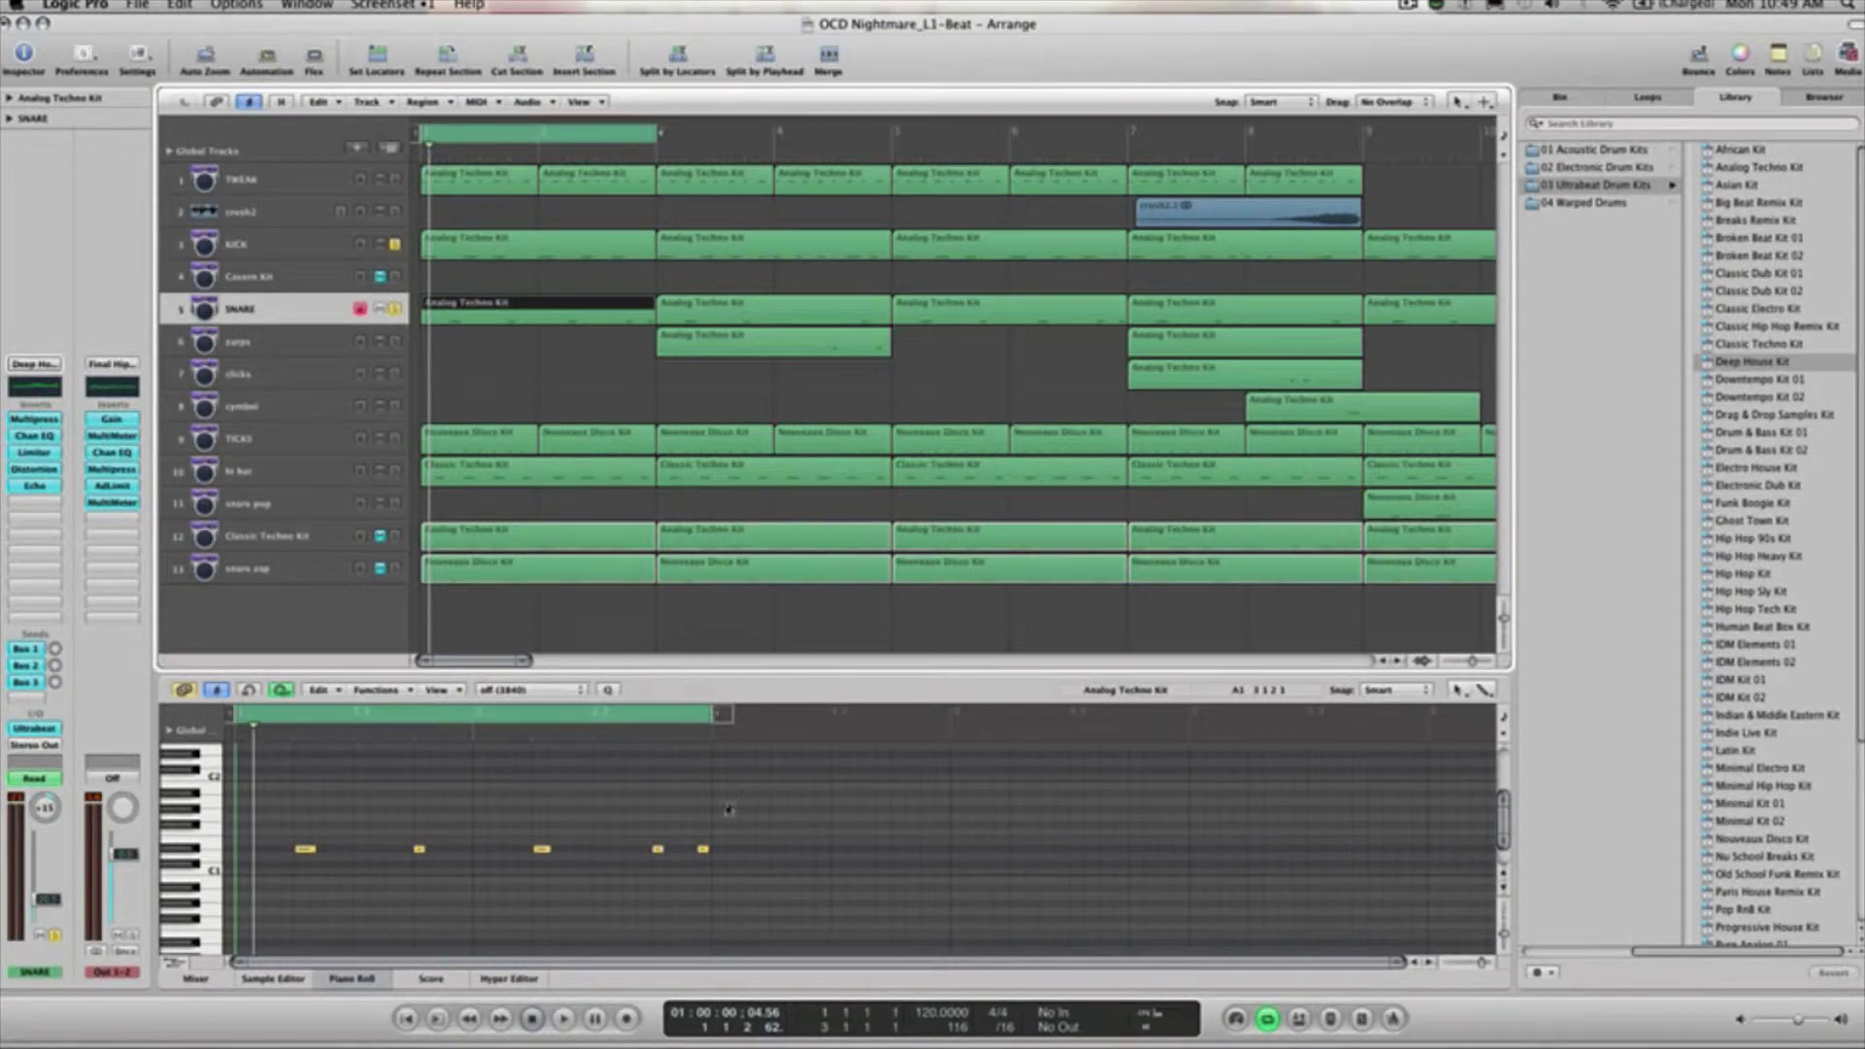
# Extend the cycle range to bar 5 and duplicate the SNARE track with the same channel settings.
pyautogui.click(728, 808)
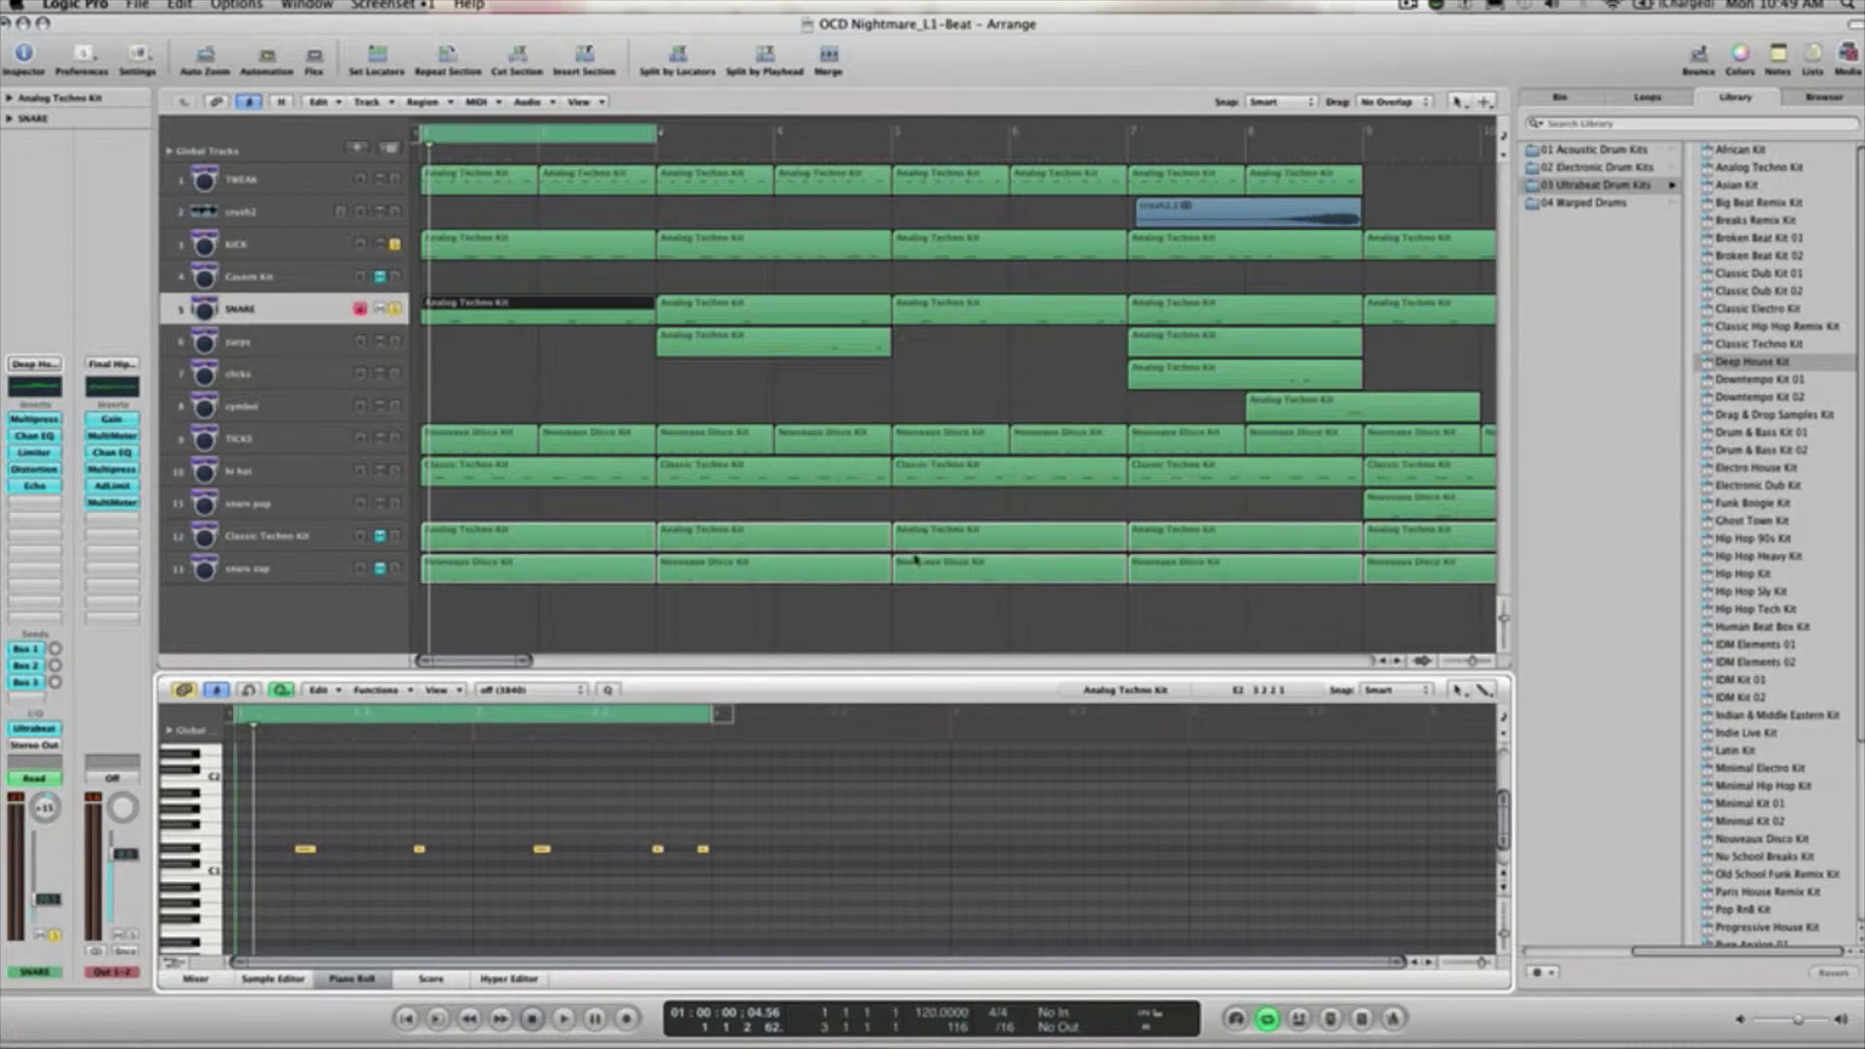
pyautogui.click(606, 310)
pyautogui.moveTo(657, 131); pyautogui.dragTo(891, 133)
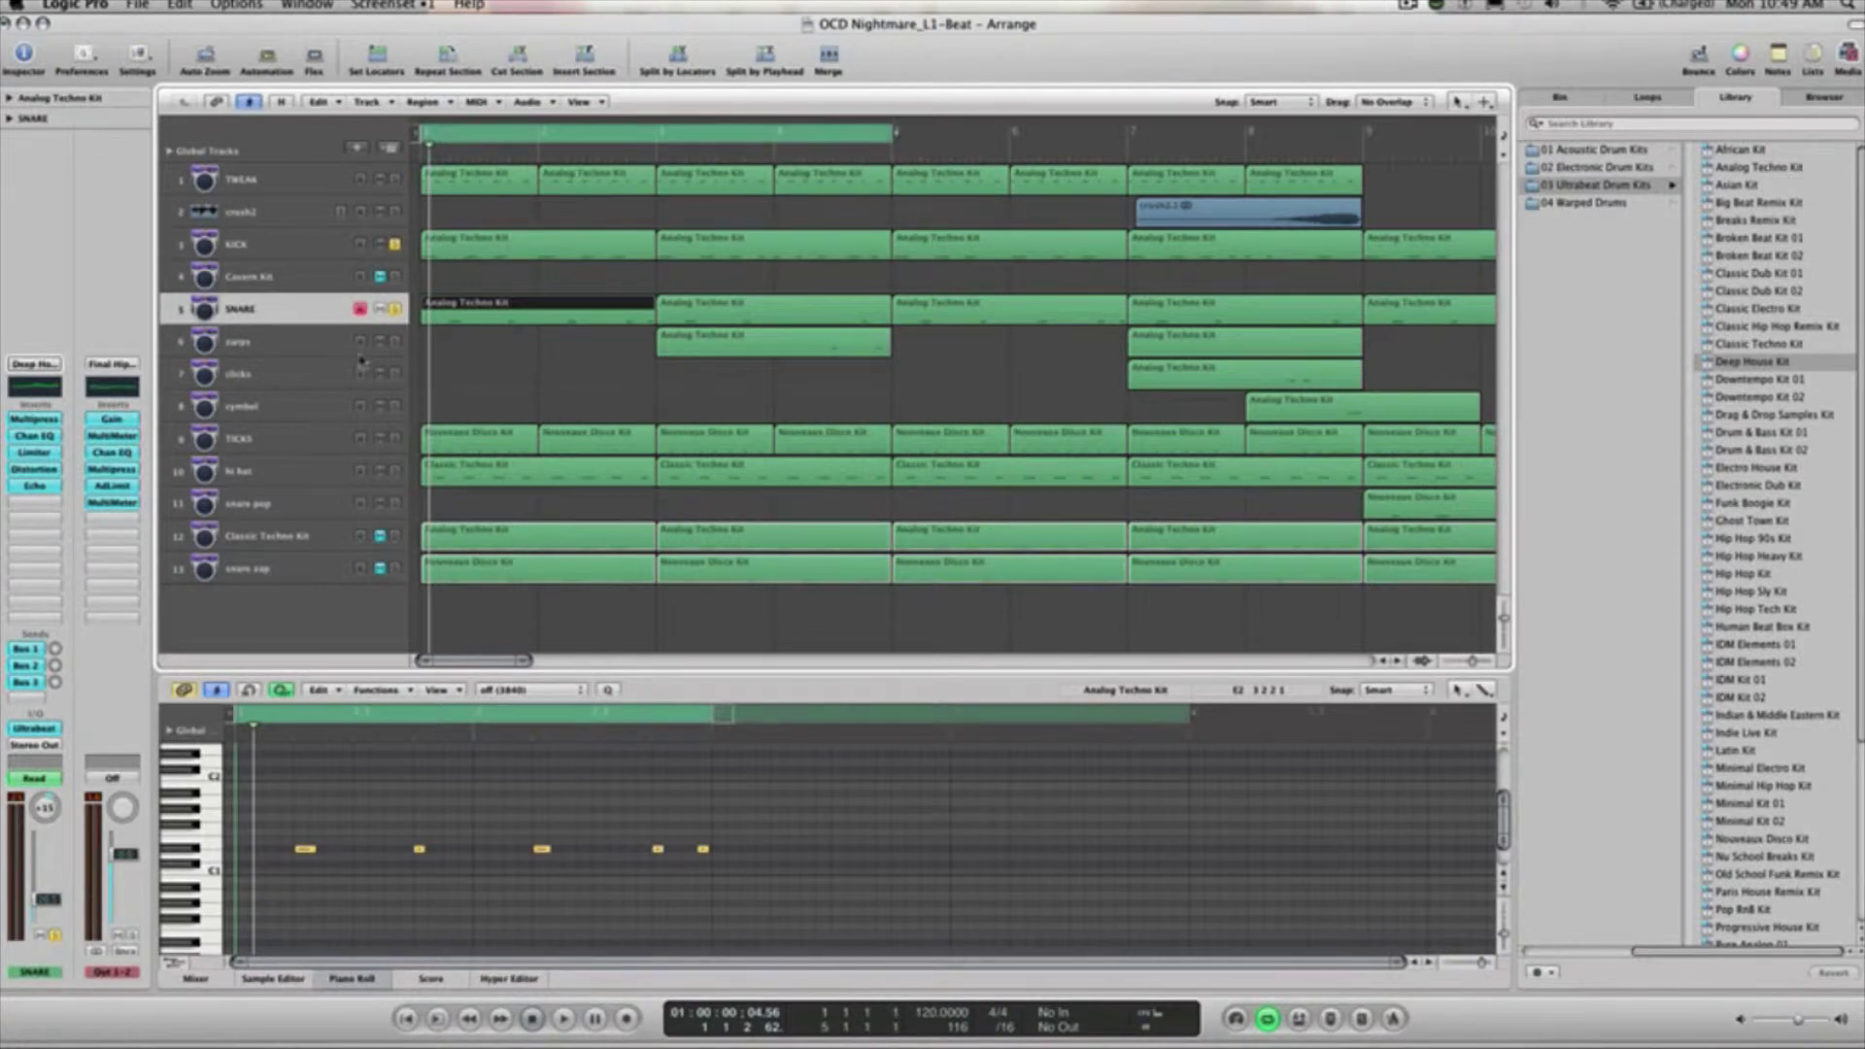
pyautogui.hotkey('shift', 'Right')
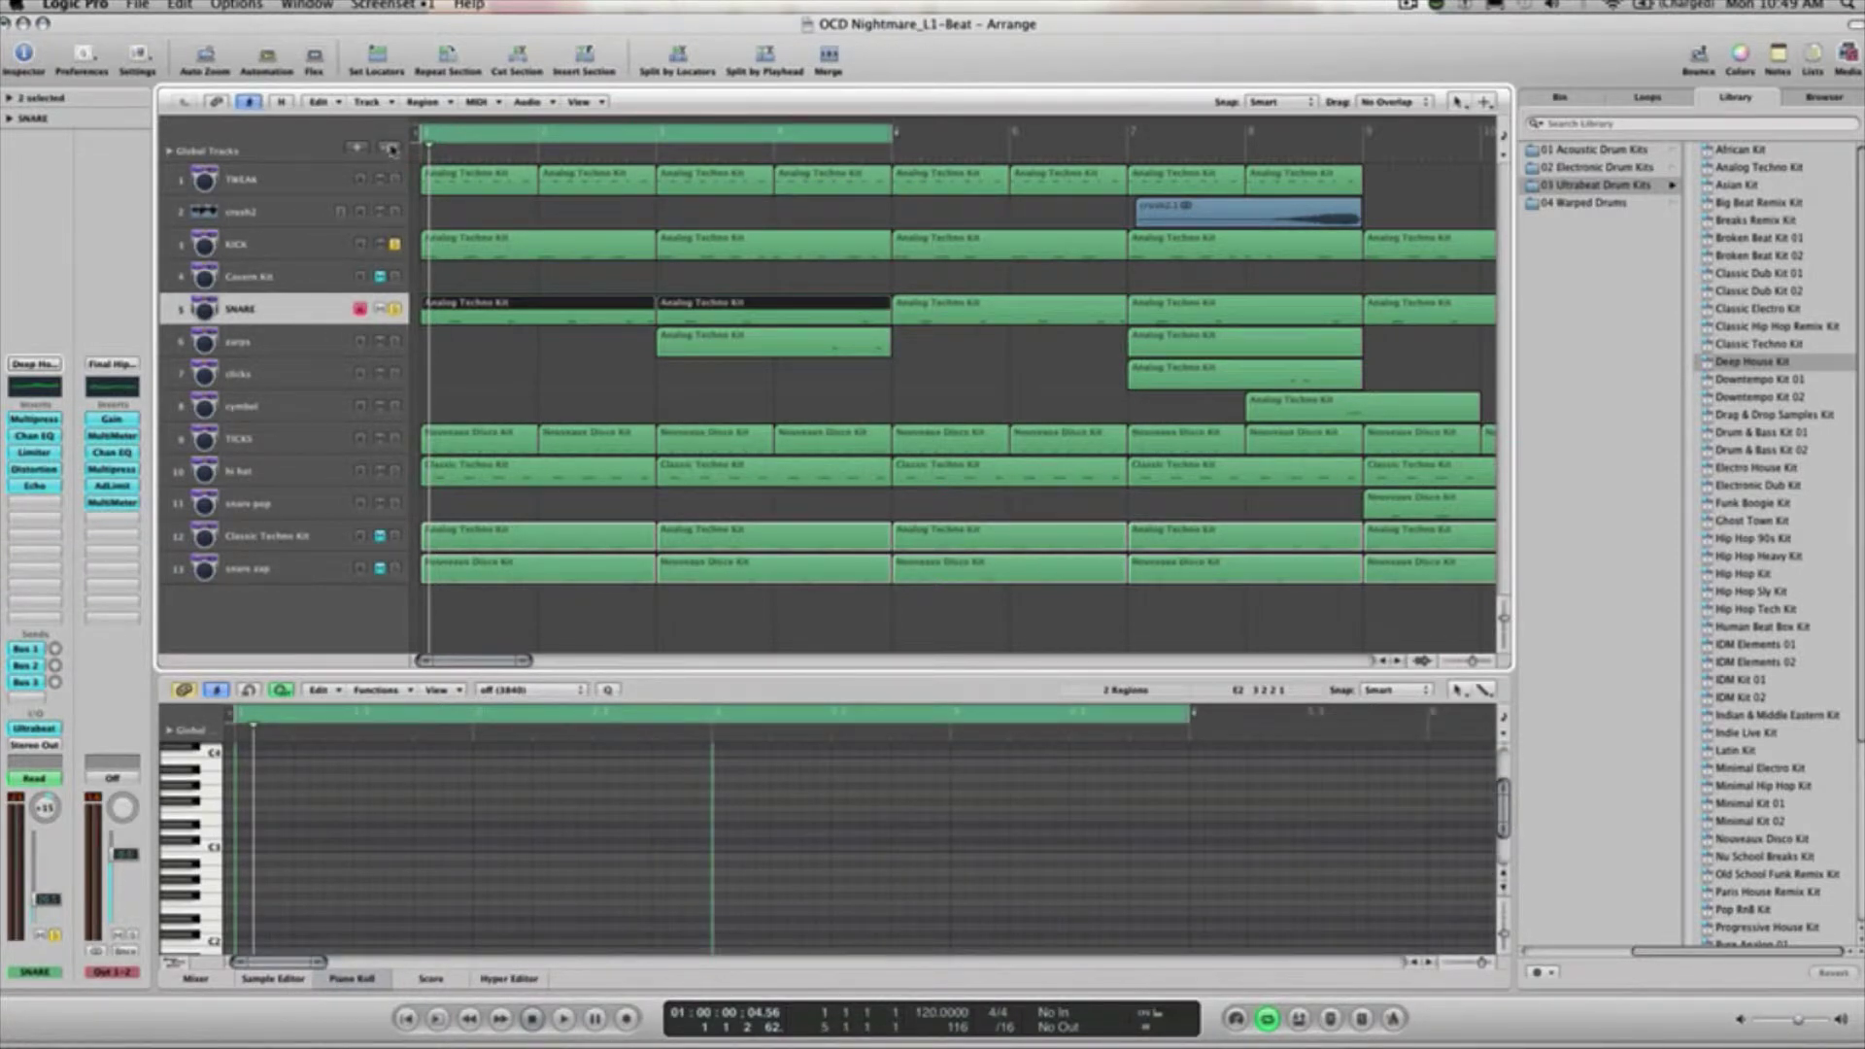
pyautogui.click(392, 149)
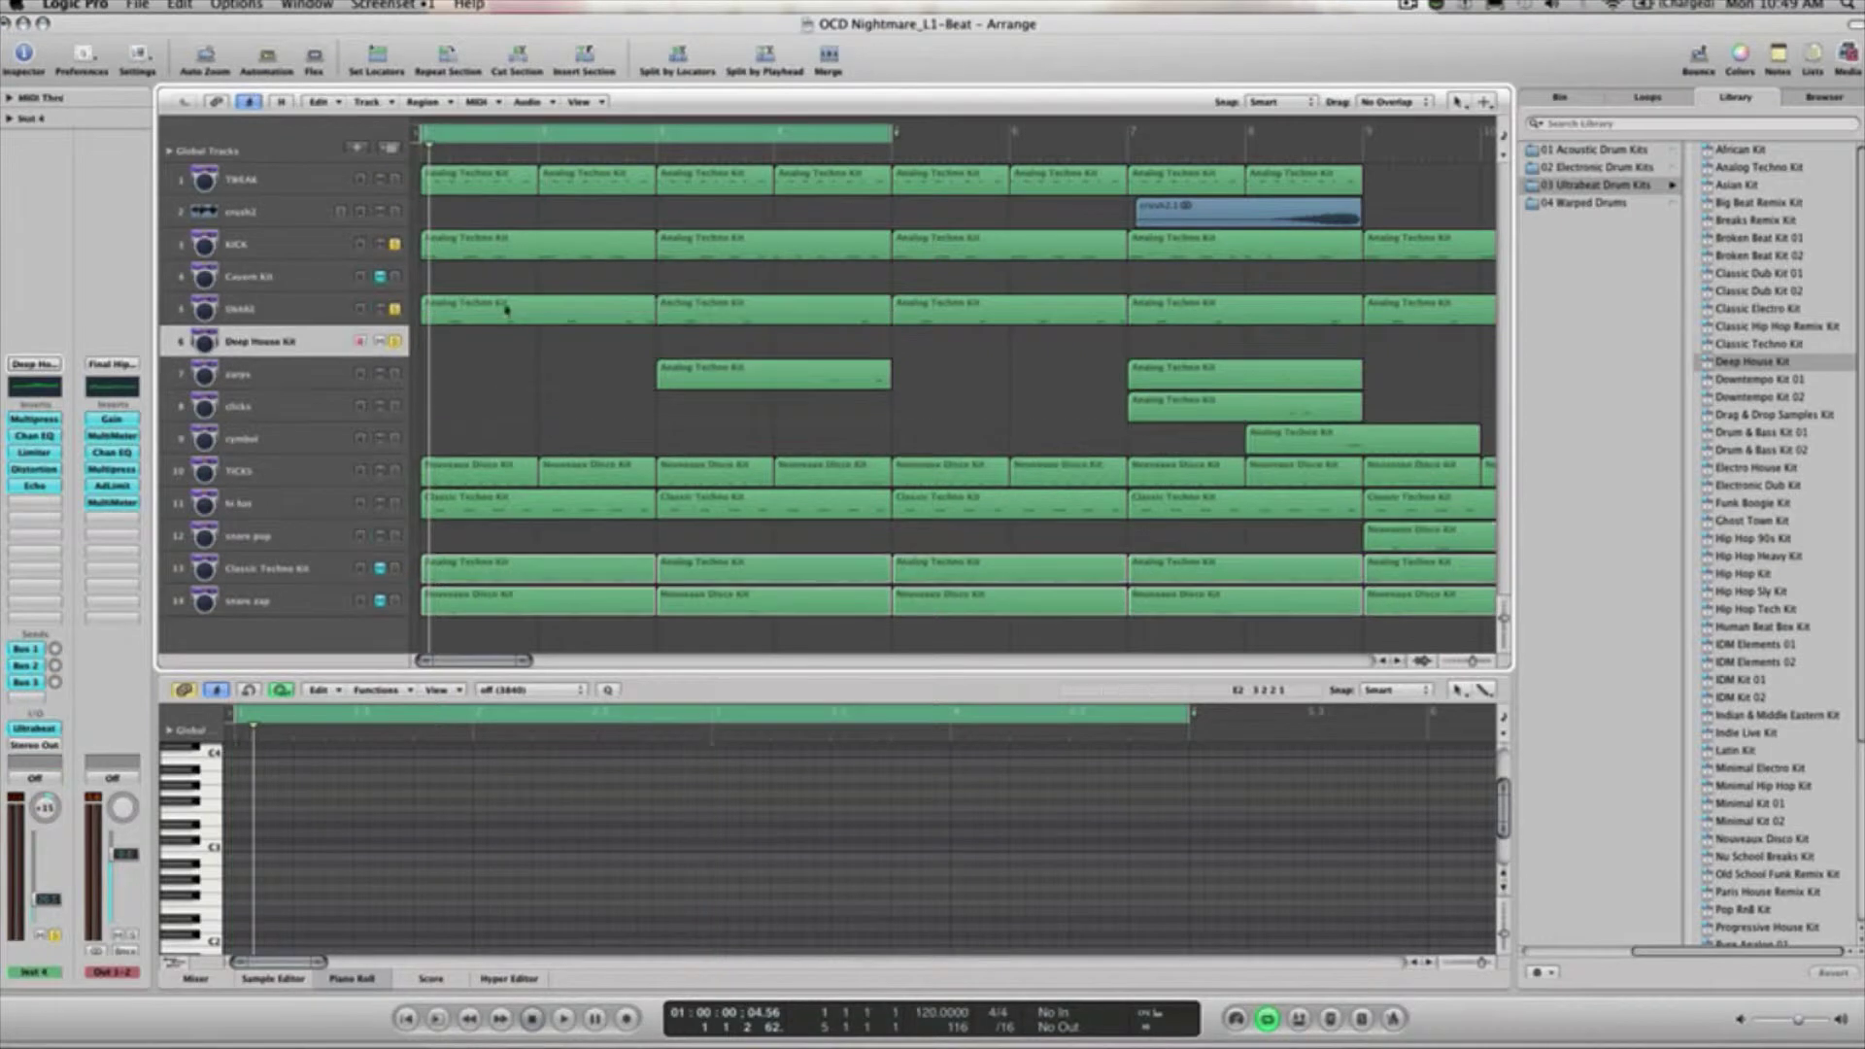
# Copy the first SNARE region onto the duplicate snare track at bars 1 and 3, including the automation data.
pyautogui.click(504, 309)
pyautogui.moveTo(504, 308); pyautogui.dragTo(509, 343)
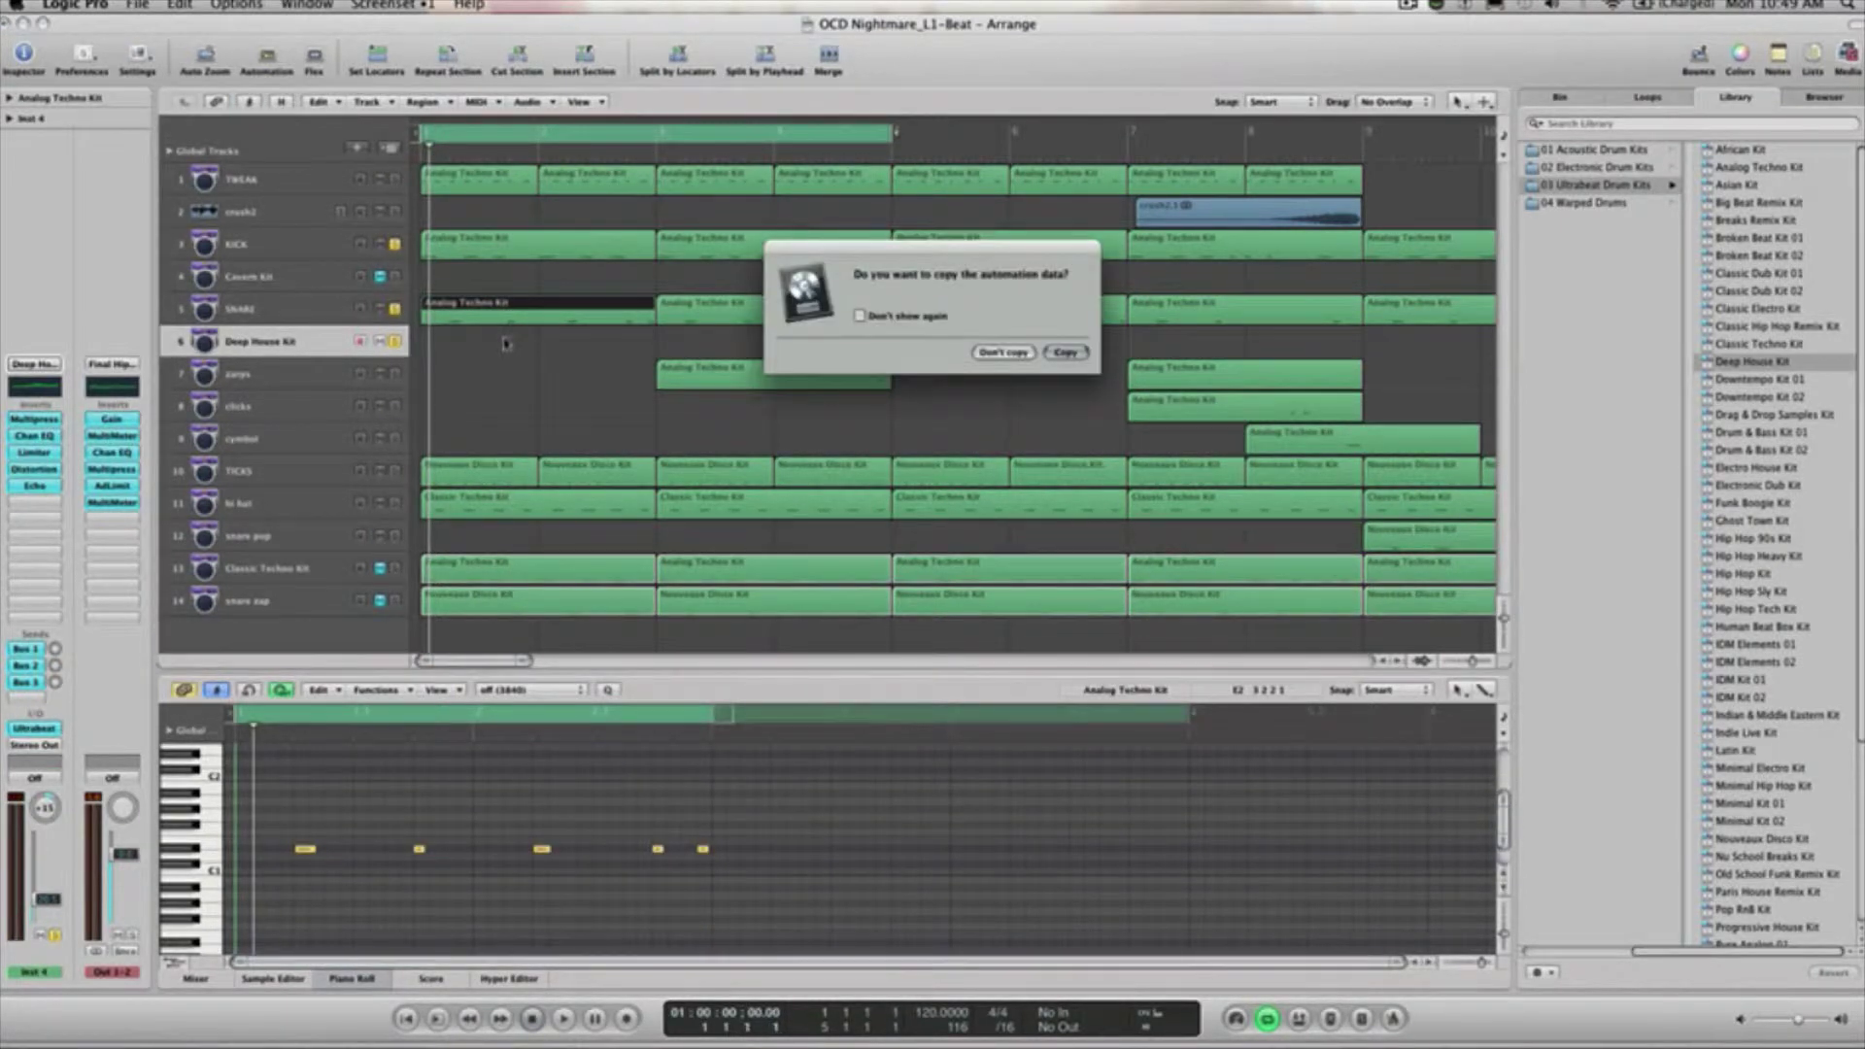
pyautogui.click(1065, 352)
pyautogui.moveTo(512, 341); pyautogui.dragTo(749, 350)
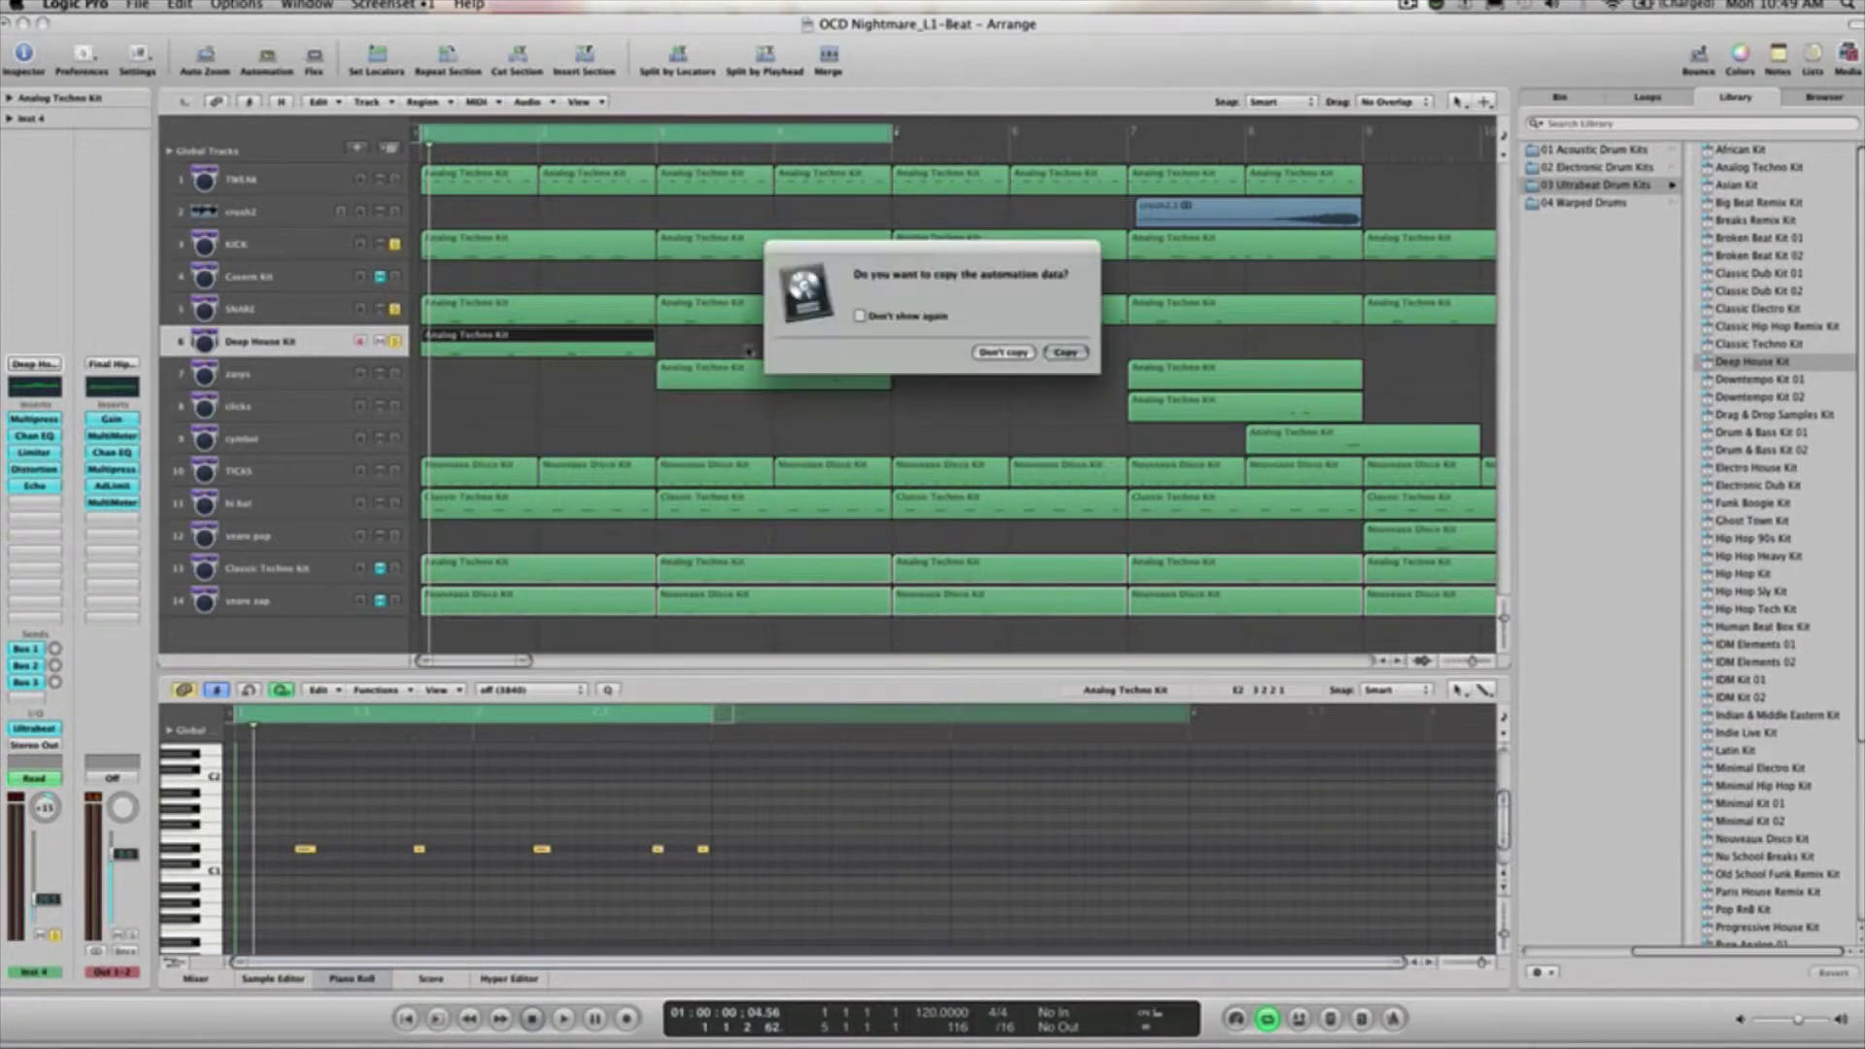
pyautogui.click(1066, 353)
# Compare the notes of the first two SNARE regions, the two copied regions and the bar 3 region on track 7.
pyautogui.click(721, 309)
pyautogui.click(597, 310)
pyautogui.click(690, 310)
pyautogui.click(597, 309)
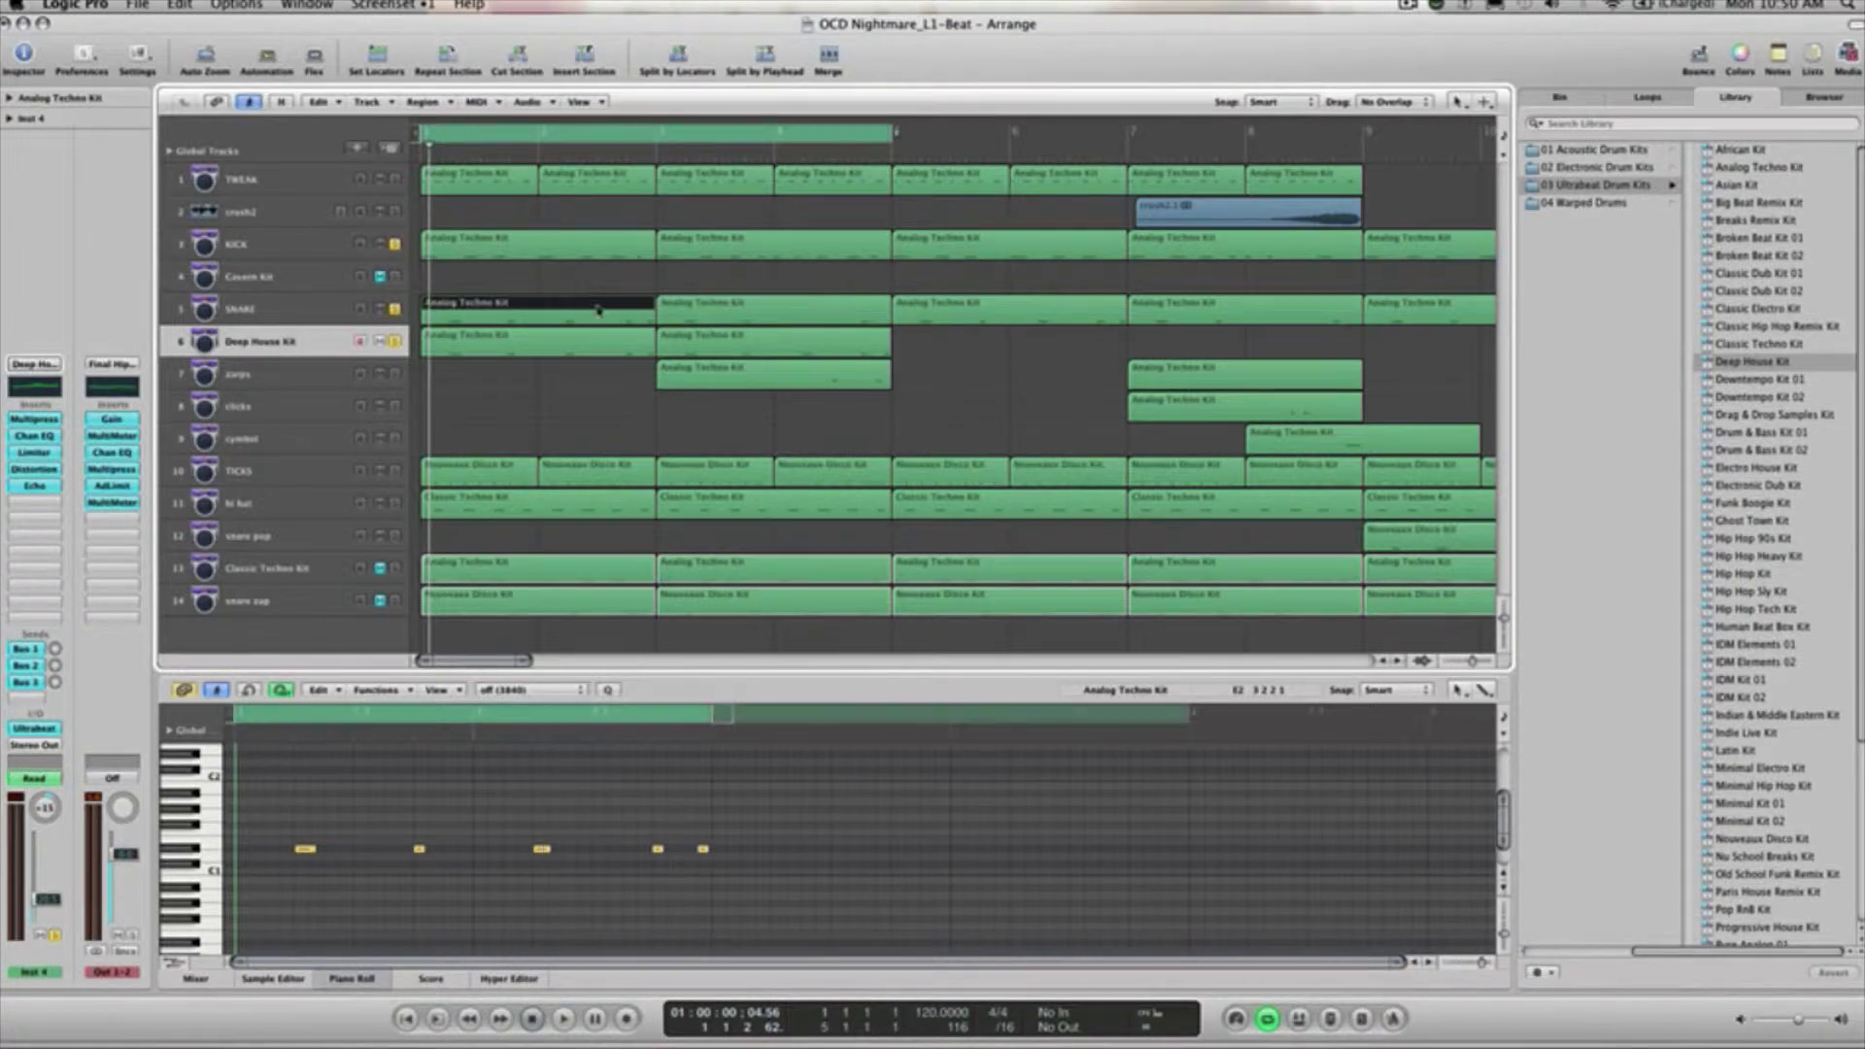
pyautogui.click(692, 310)
pyautogui.click(622, 319)
pyautogui.click(730, 311)
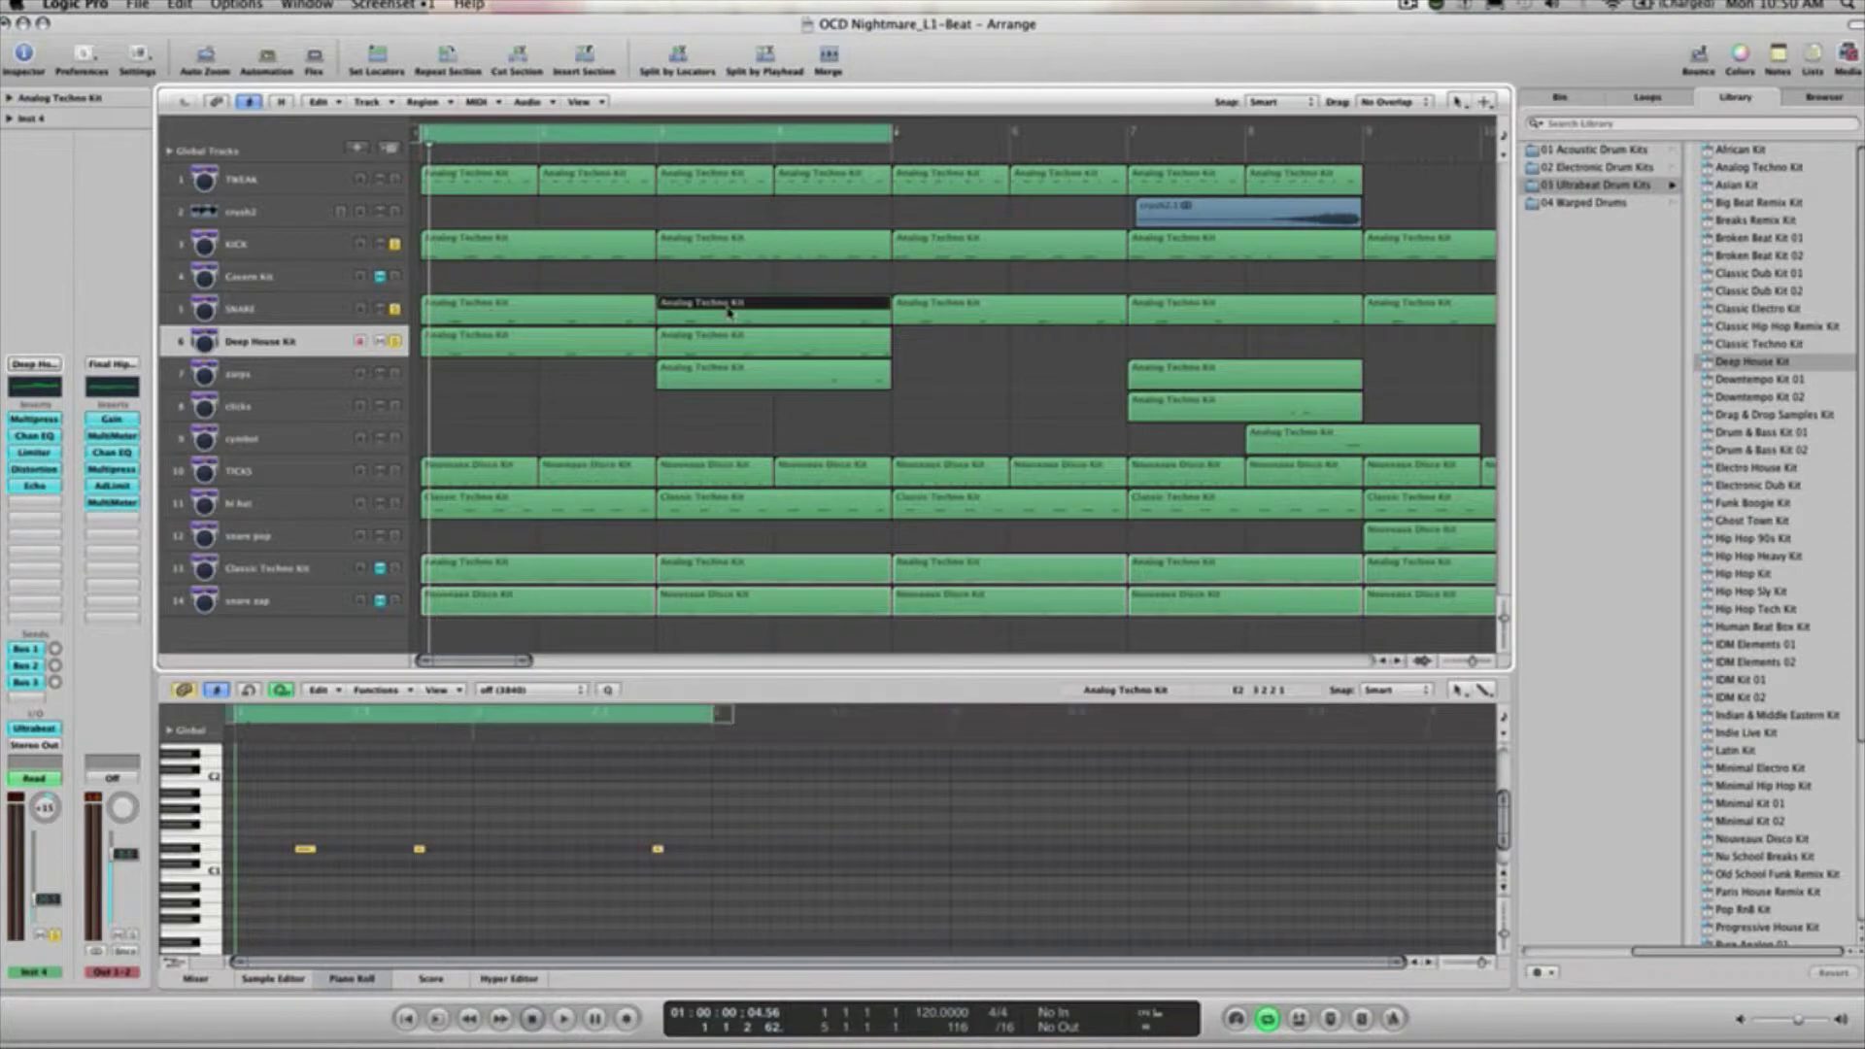
pyautogui.click(826, 381)
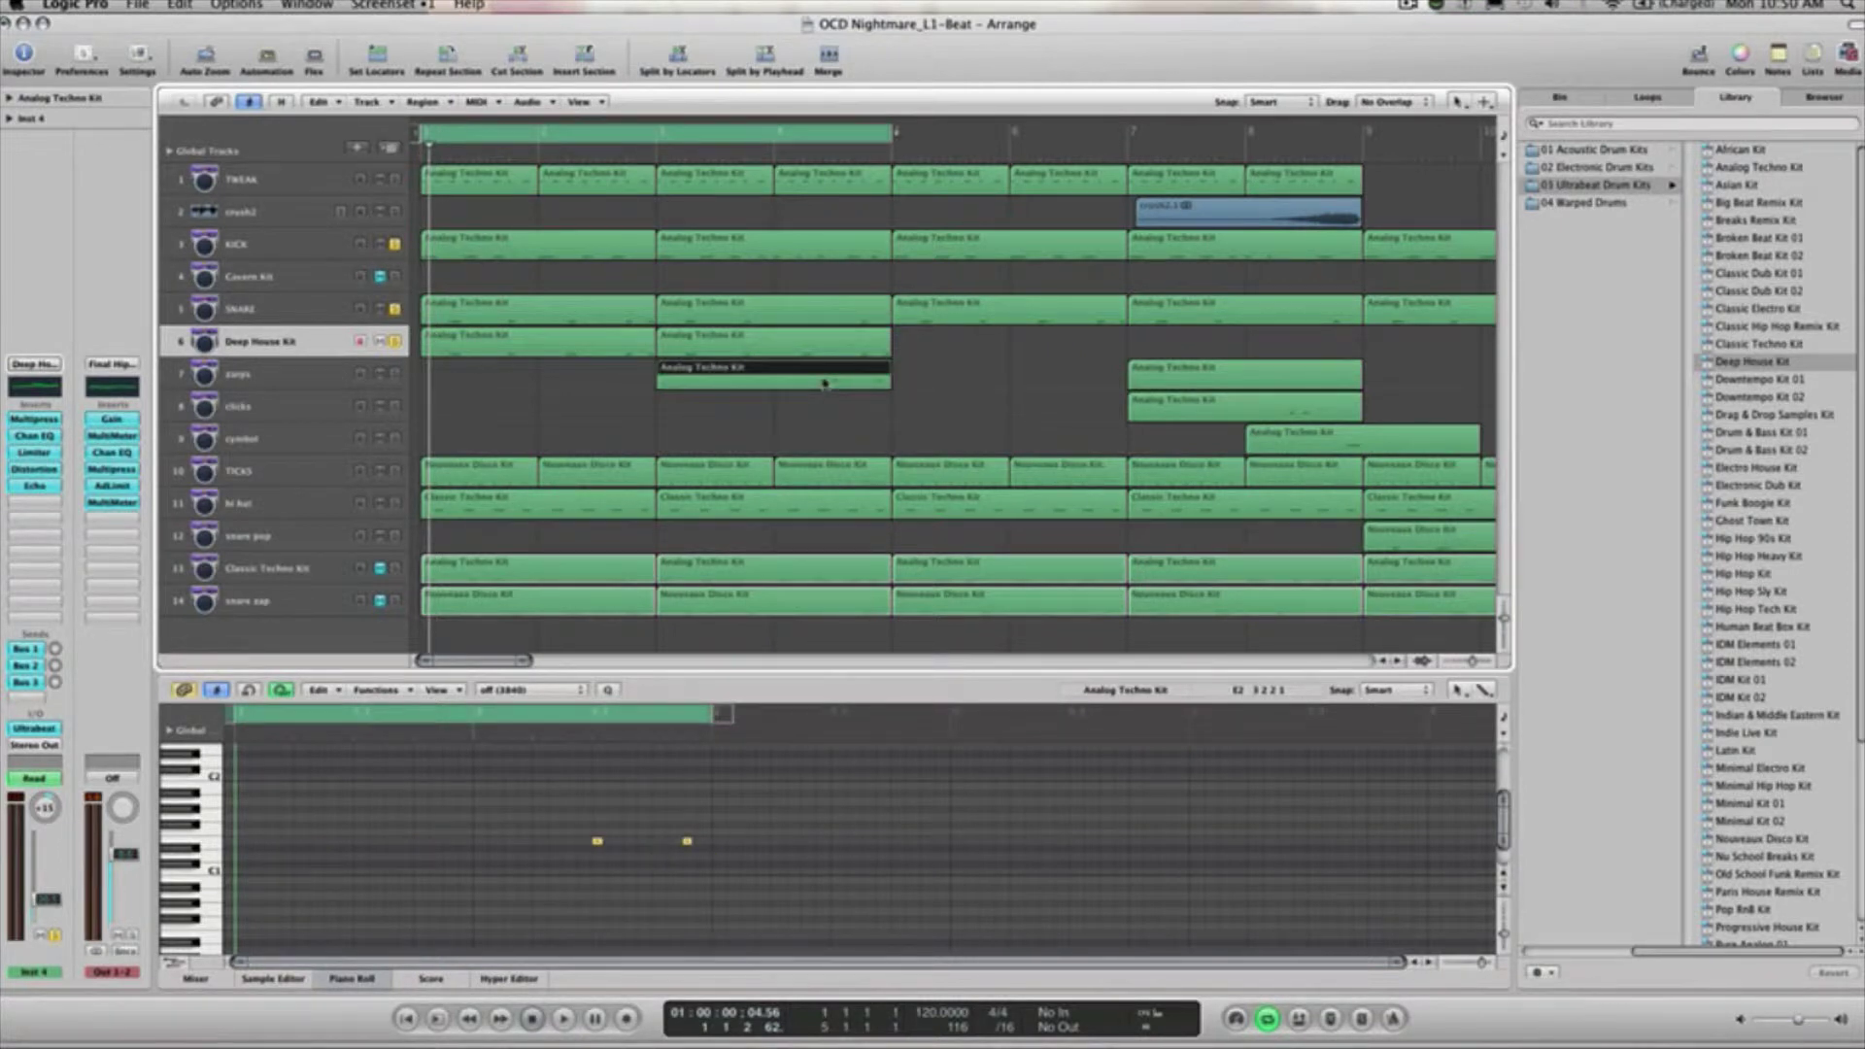
pyautogui.click(816, 315)
pyautogui.click(604, 312)
pyautogui.click(607, 351)
pyautogui.click(700, 350)
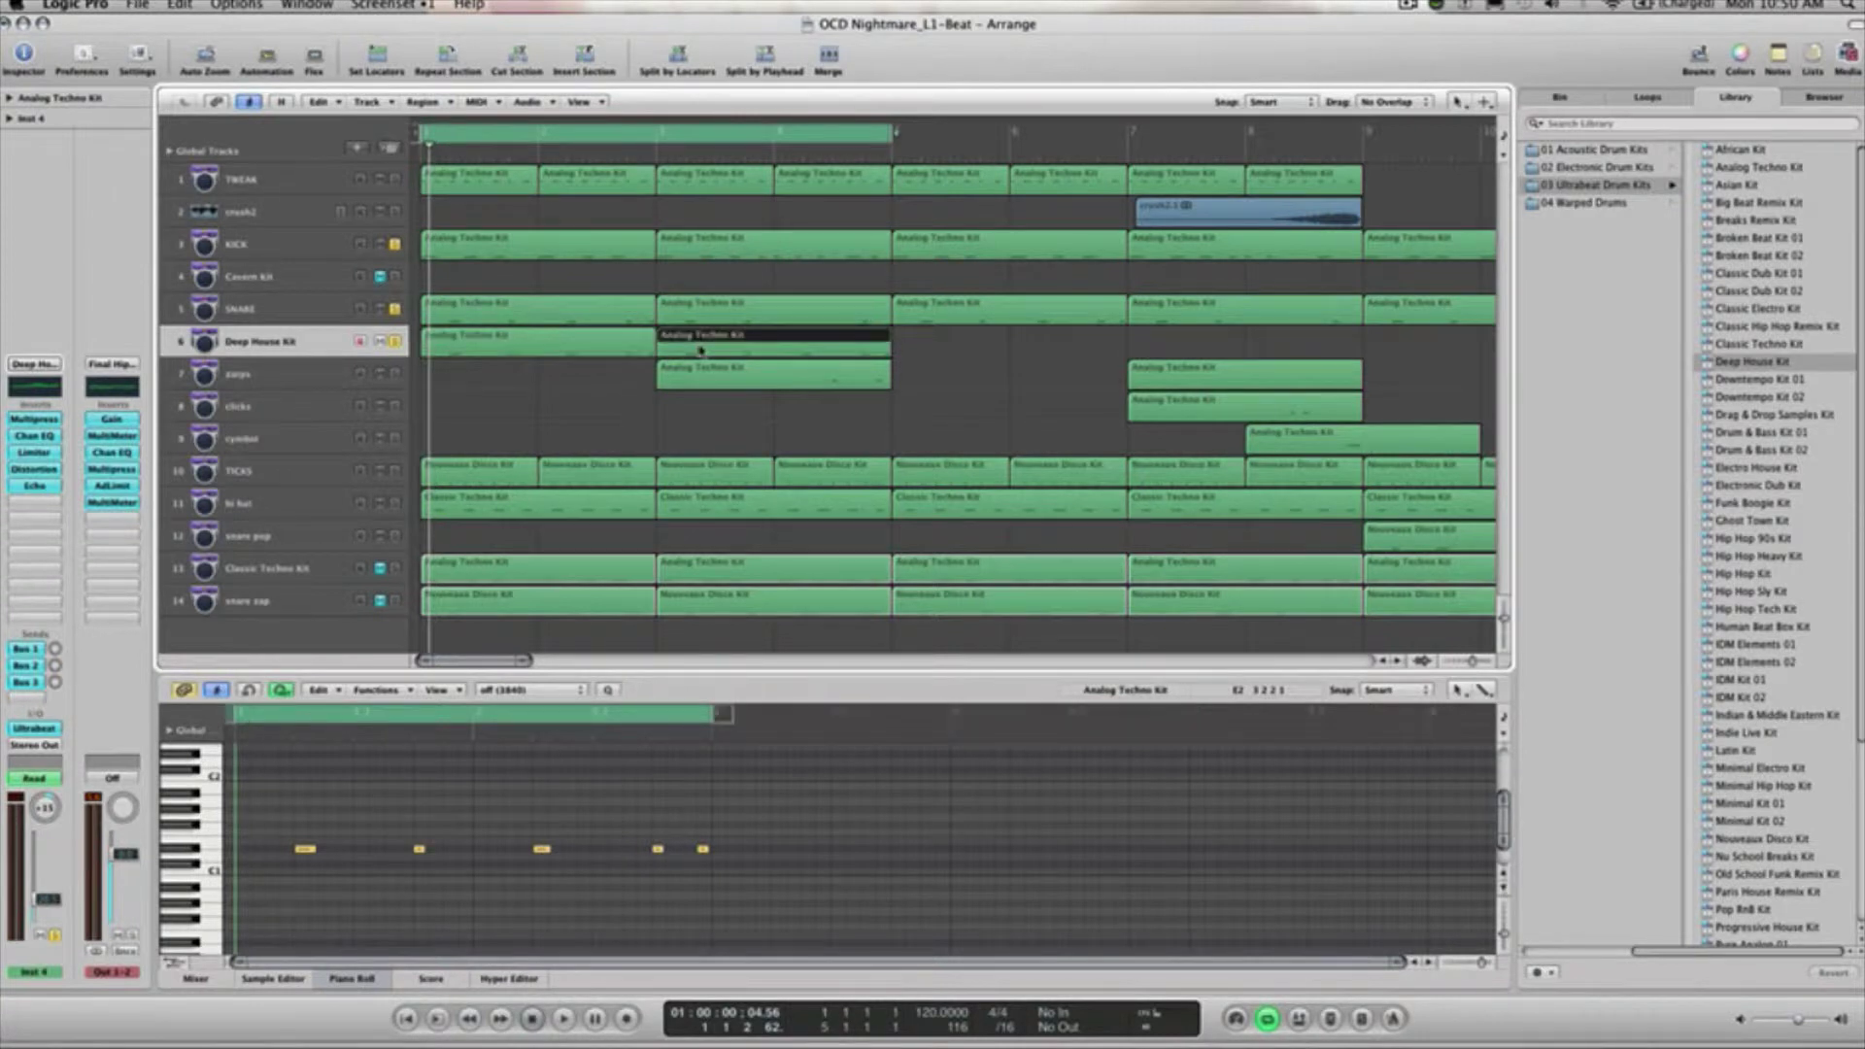
pyautogui.click(735, 317)
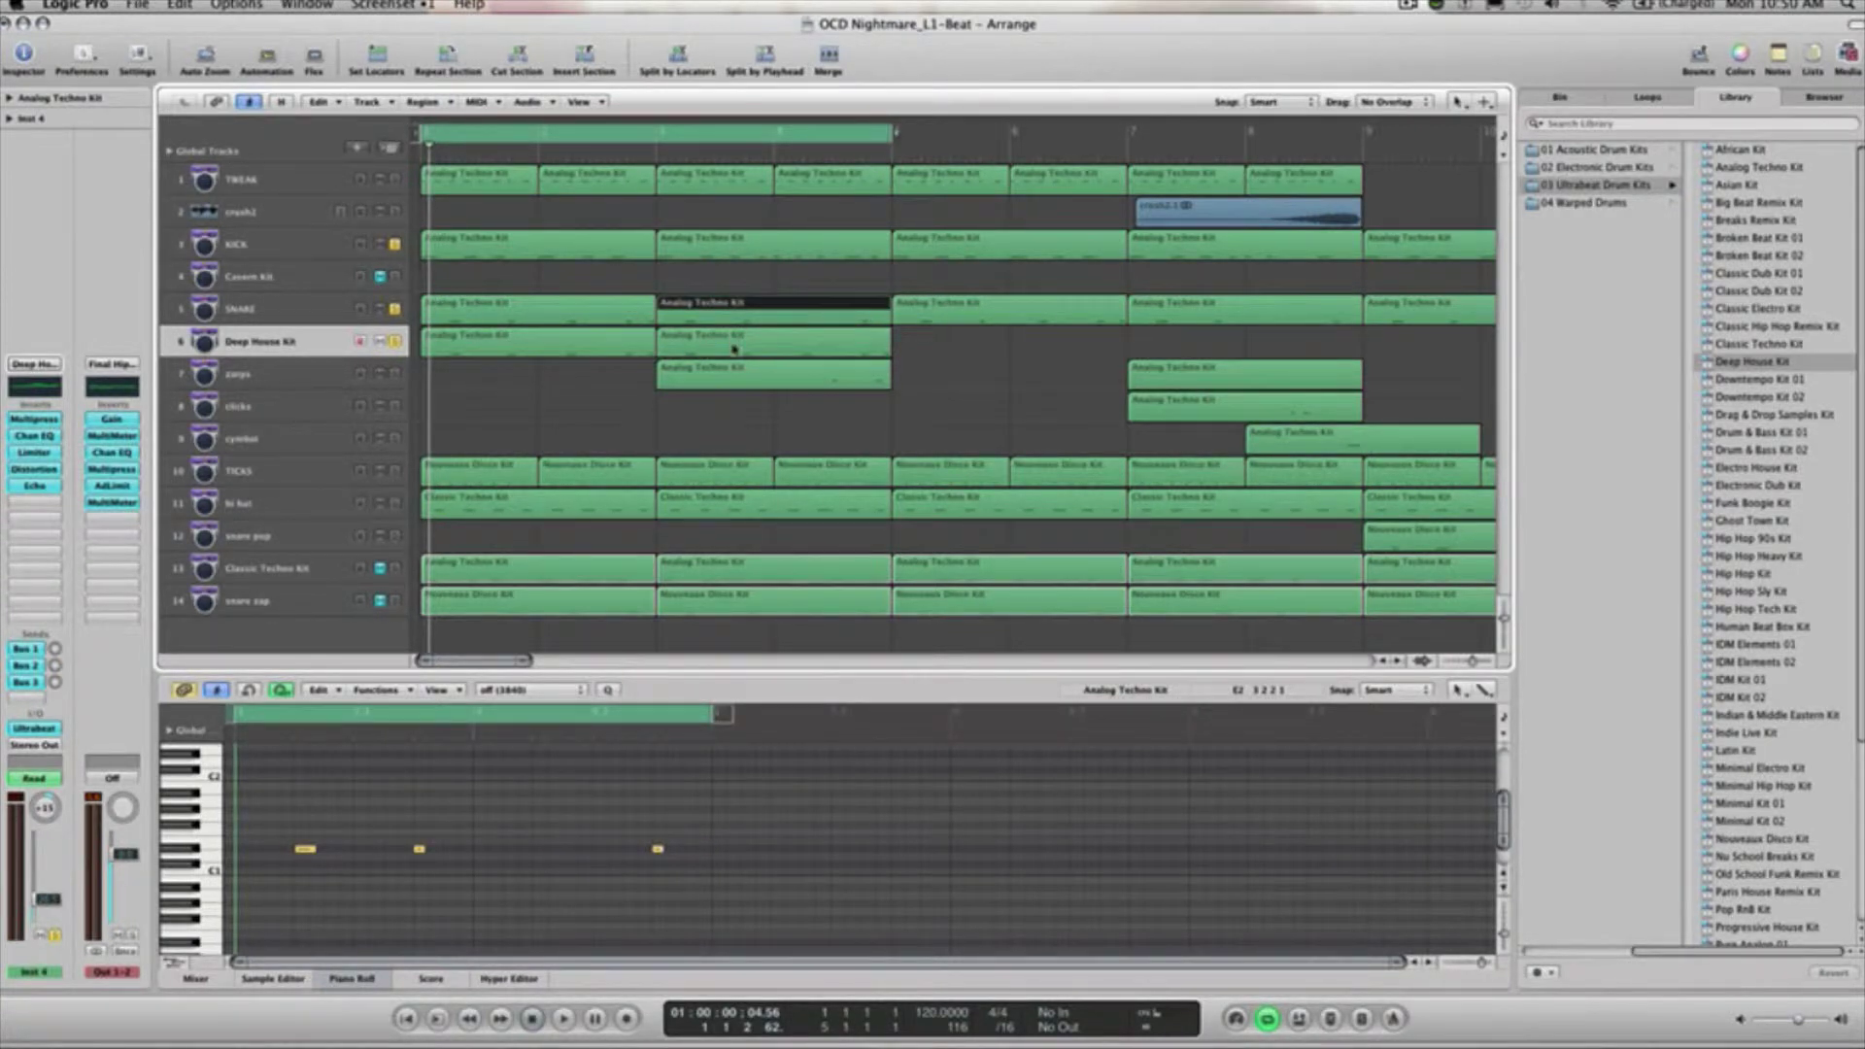
# Delete the third and last notes from the copied snare region at bar 3 to match the varied SNARE pattern.
pyautogui.click(735, 348)
pyautogui.click(542, 849)
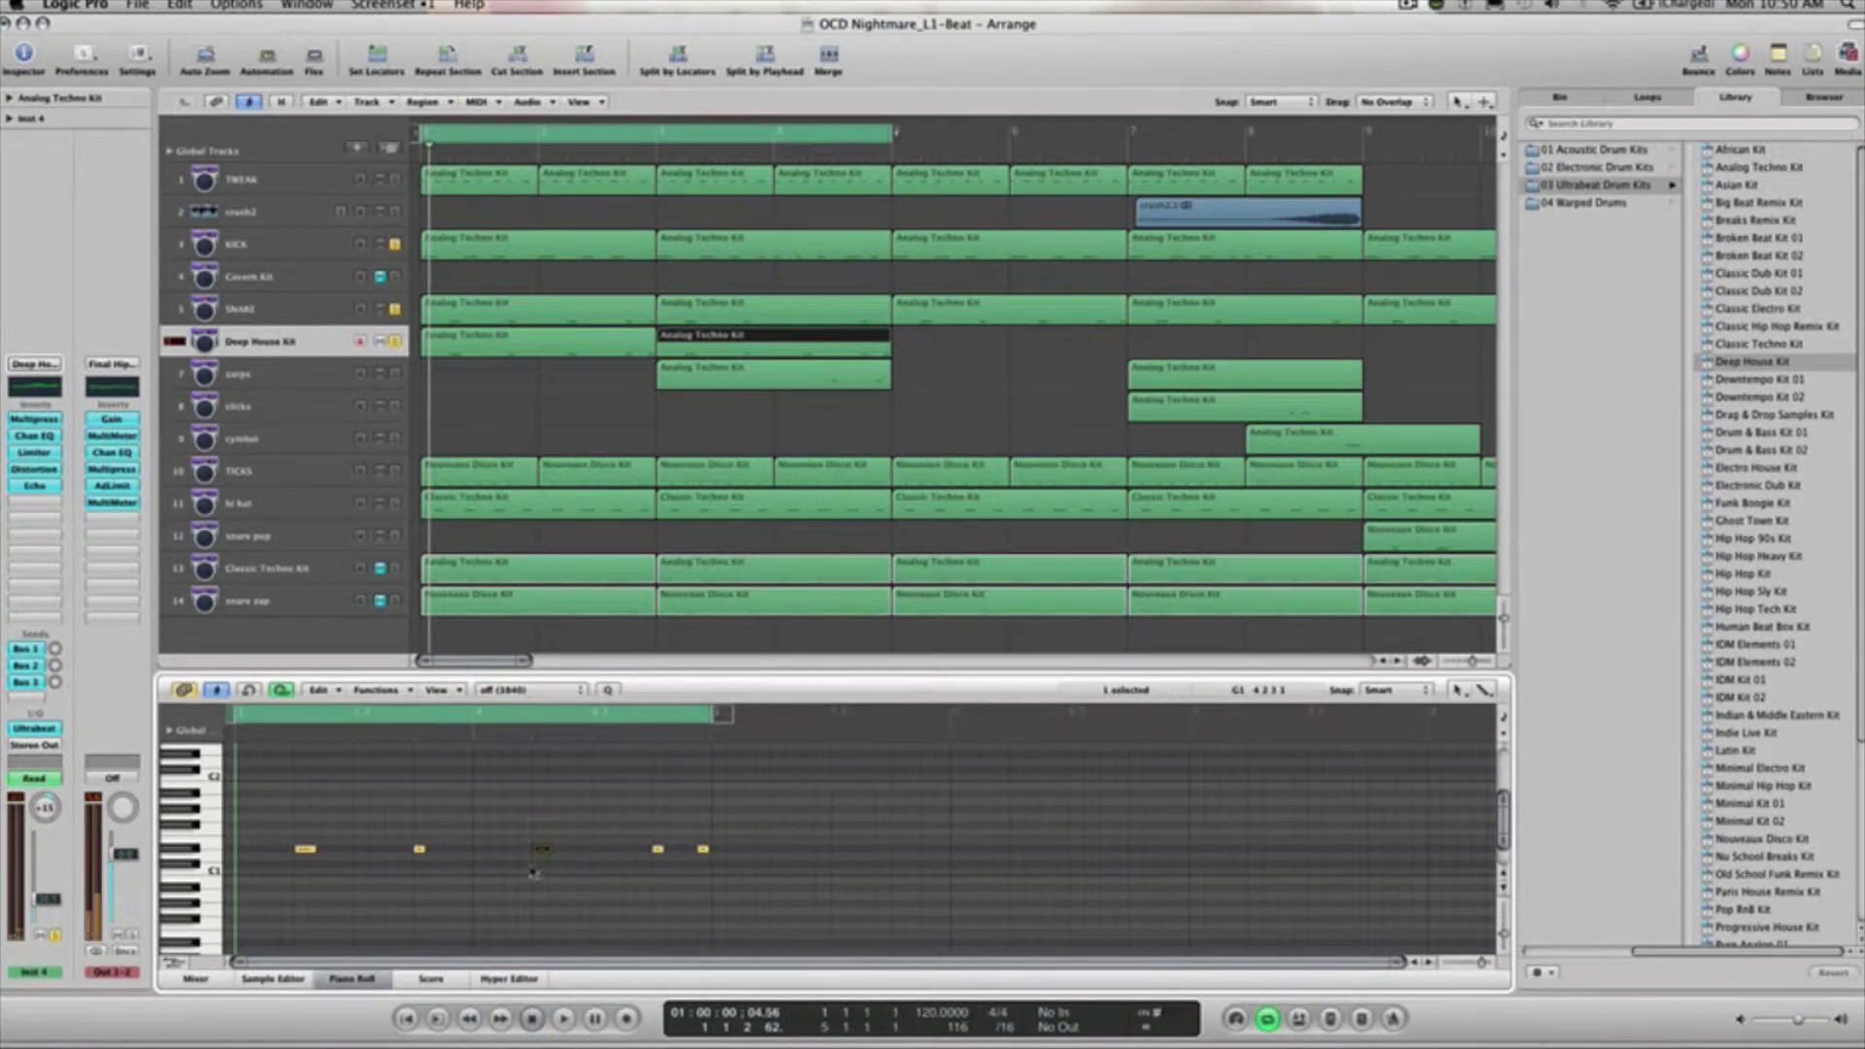
pyautogui.click(703, 848)
# Solo track 7 instead of the duplicate snare track and audition the loop while viewing the bar 3 SNARE and track 7 notes.
pyautogui.click(396, 342)
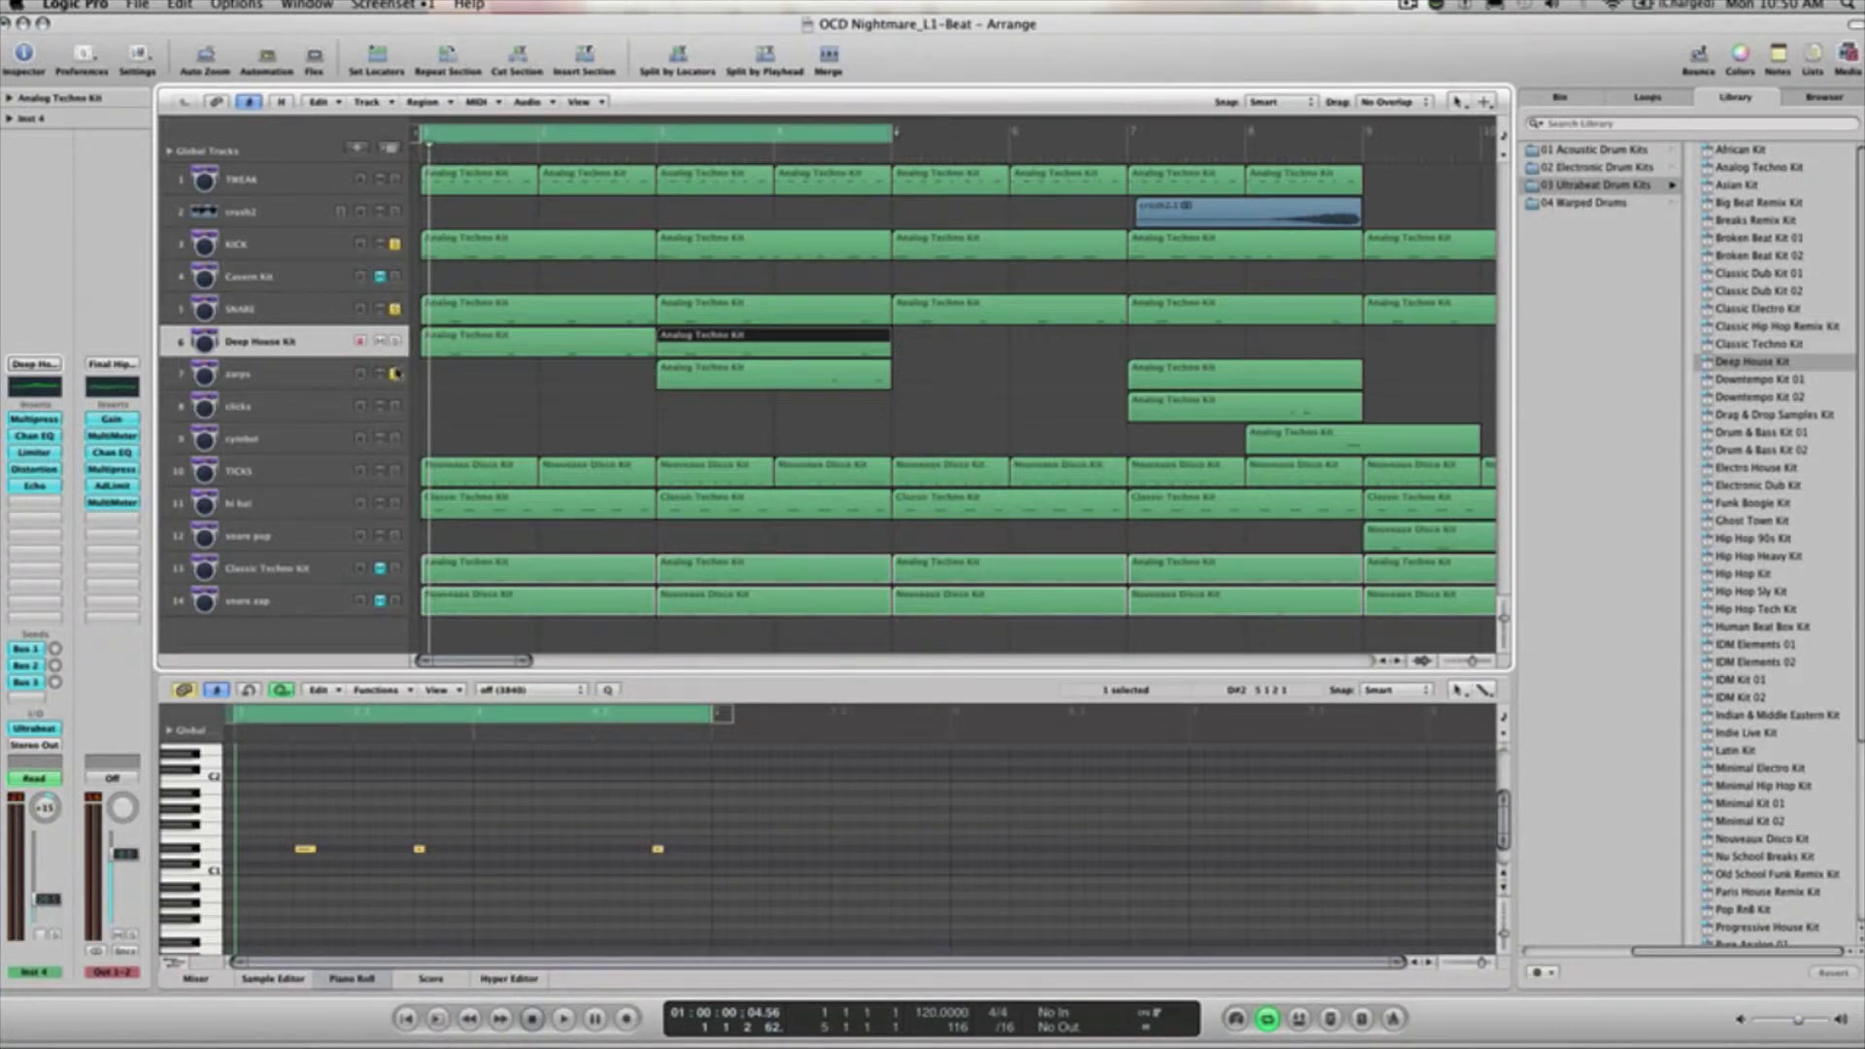
pyautogui.press('space')
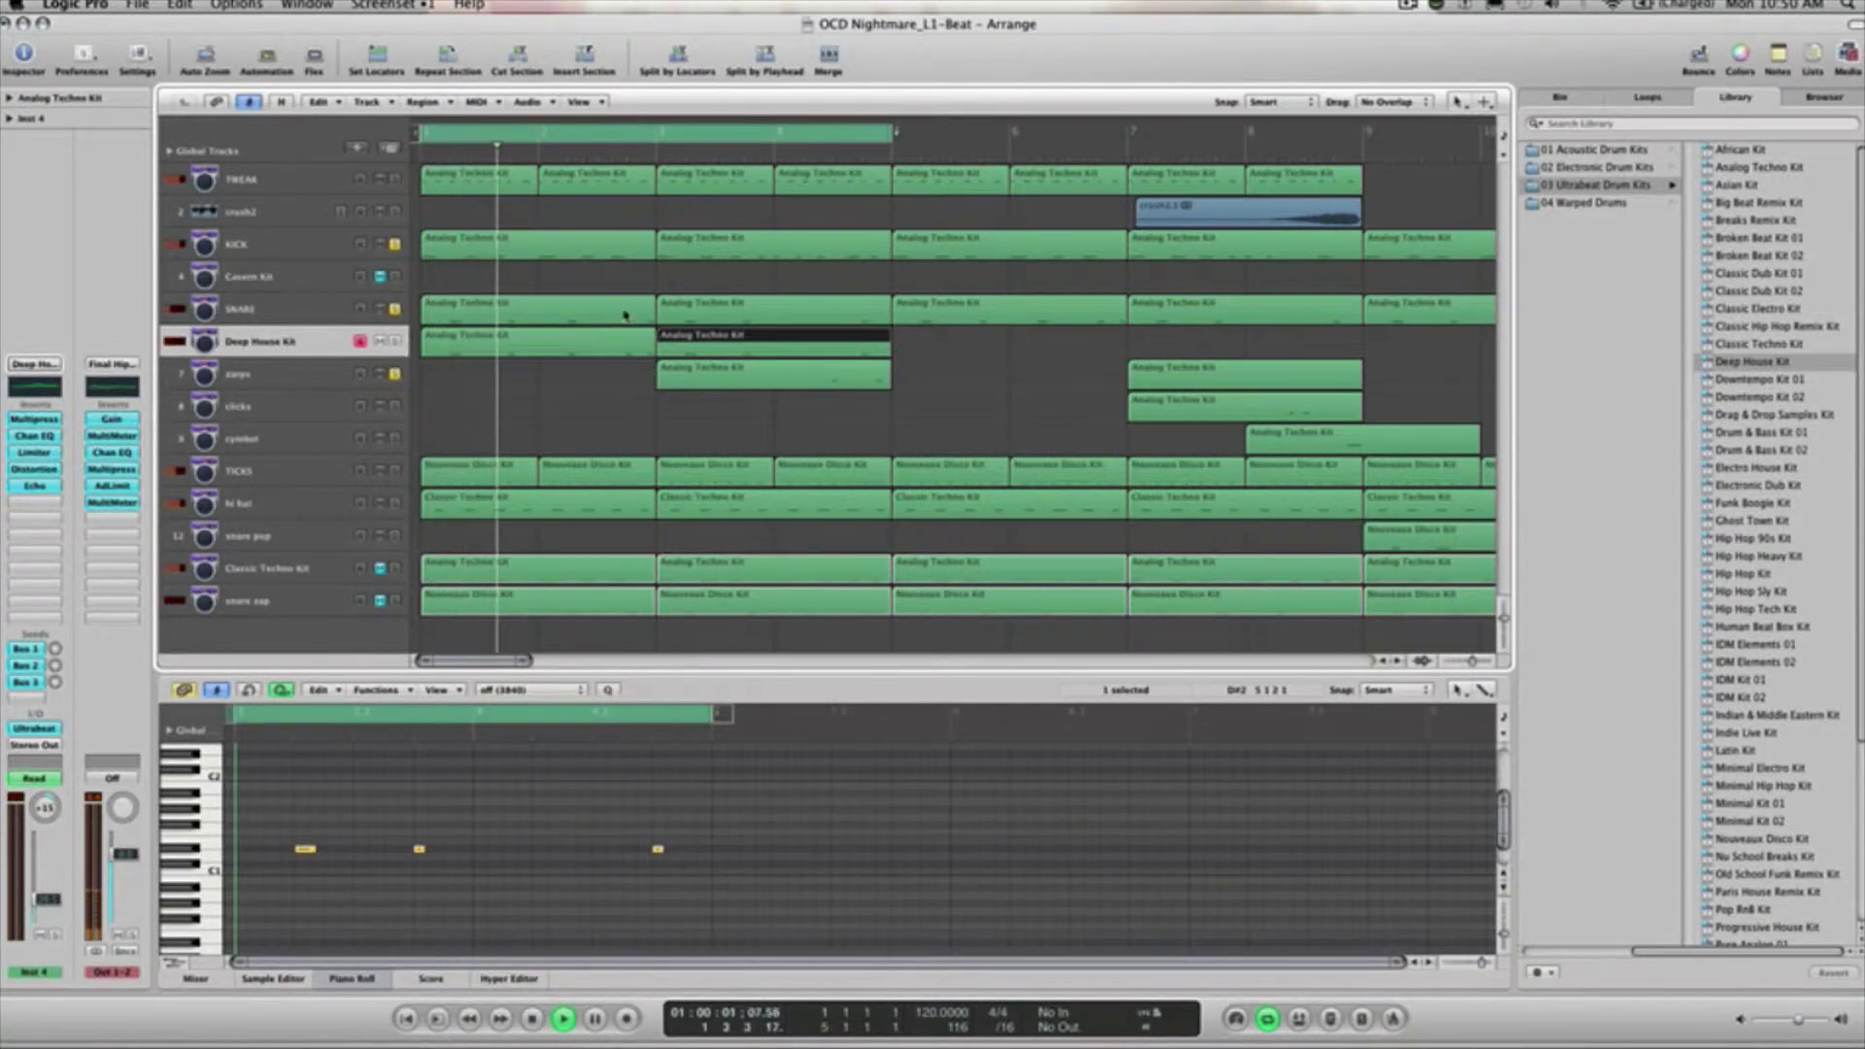
pyautogui.click(697, 313)
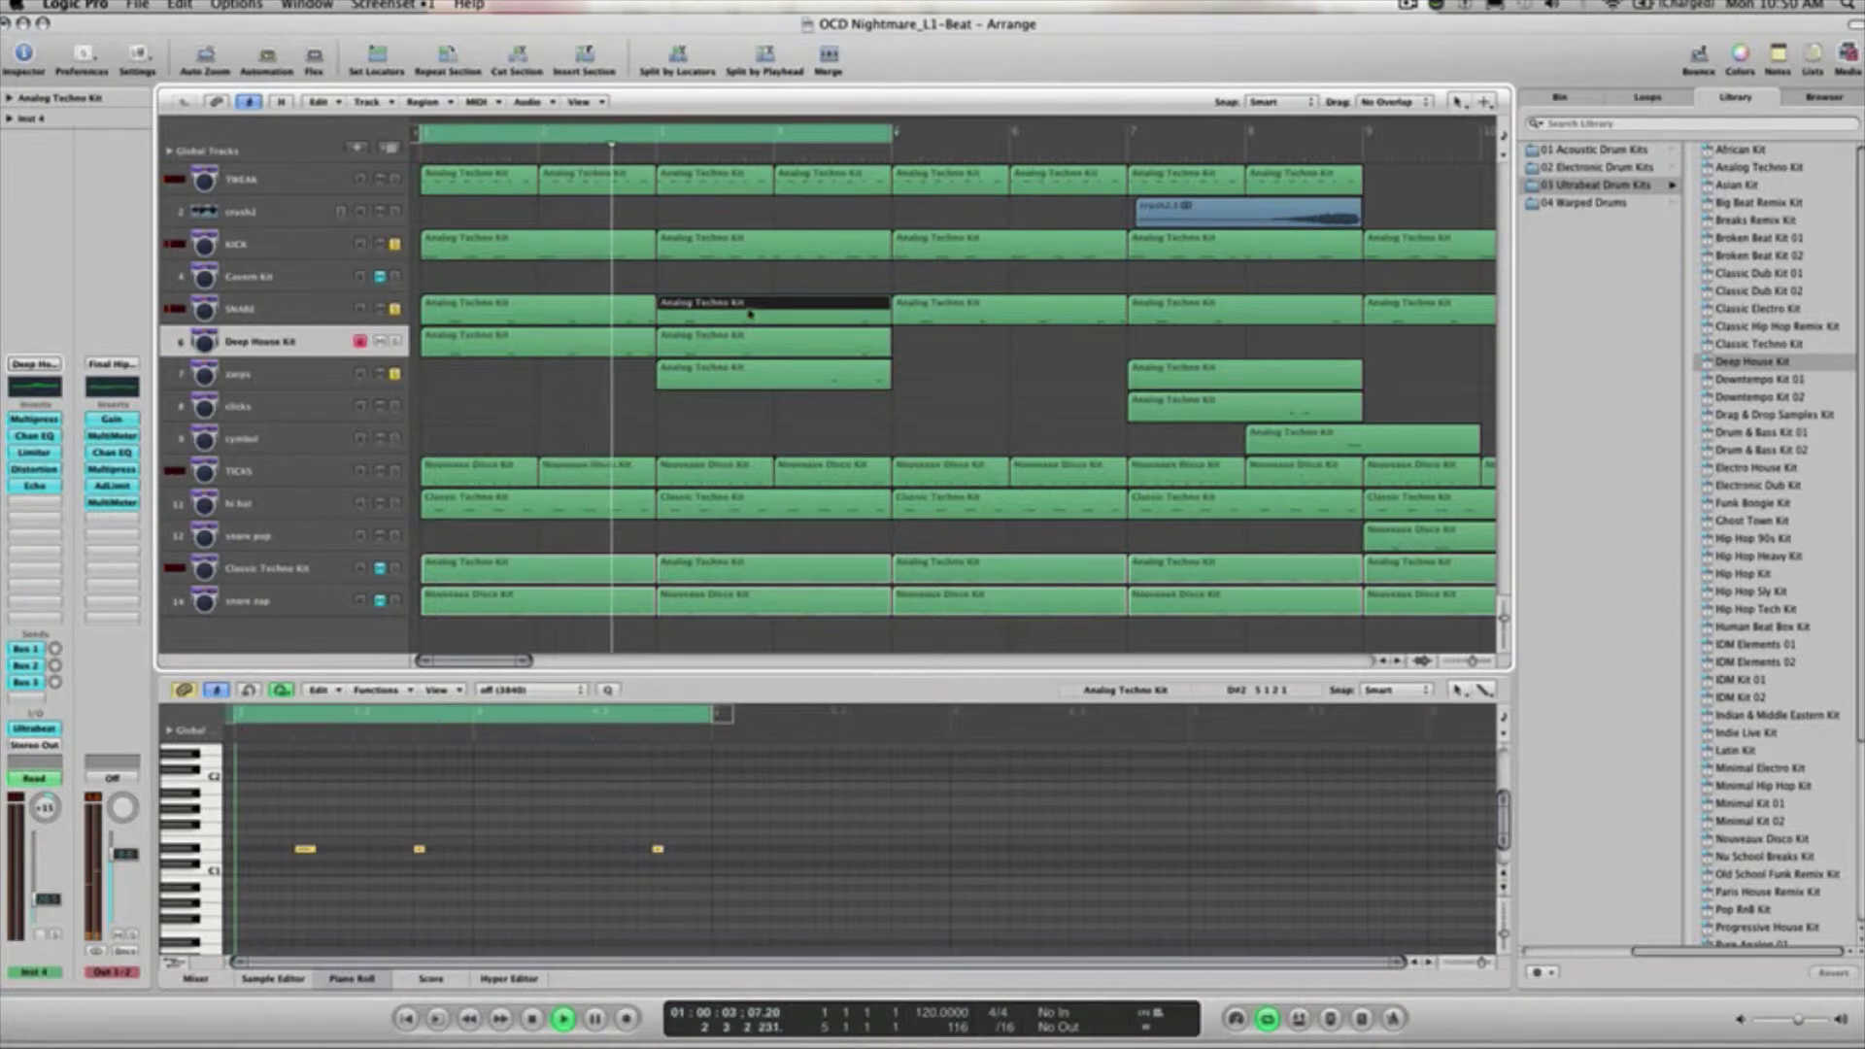
pyautogui.click(771, 377)
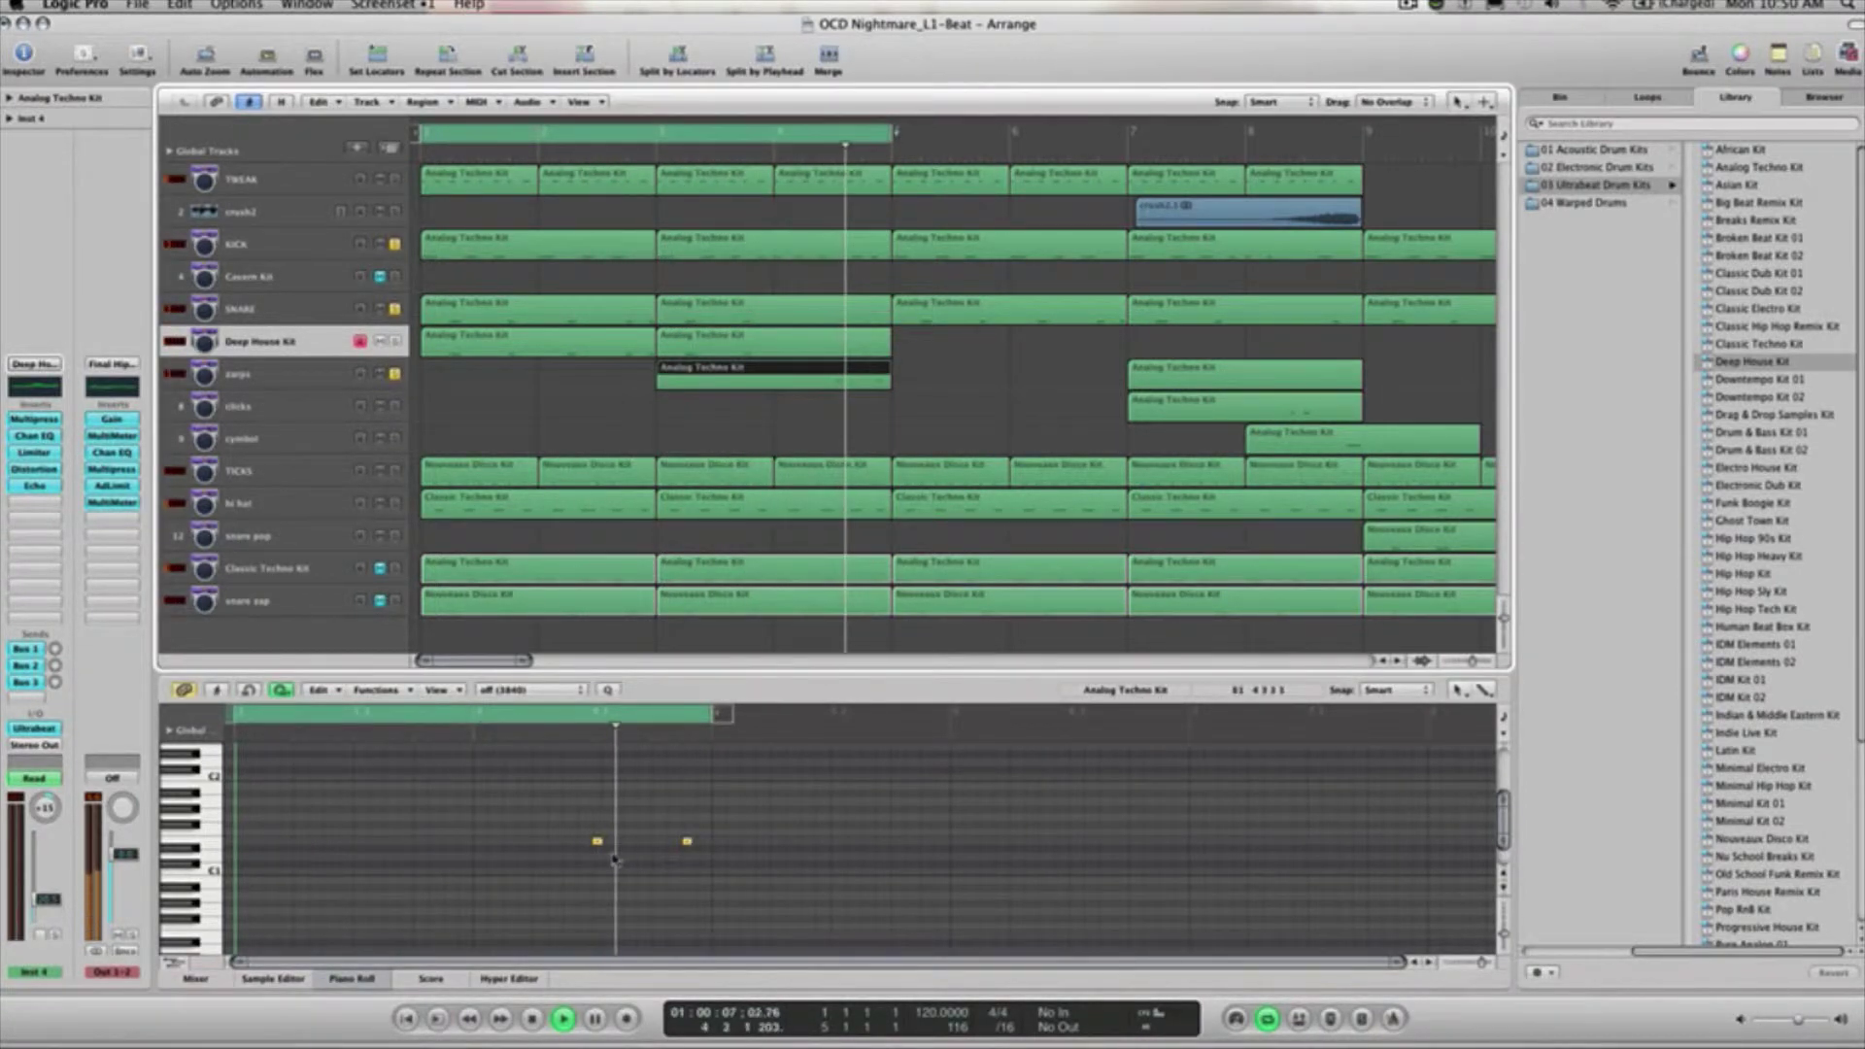
pyautogui.press('space')
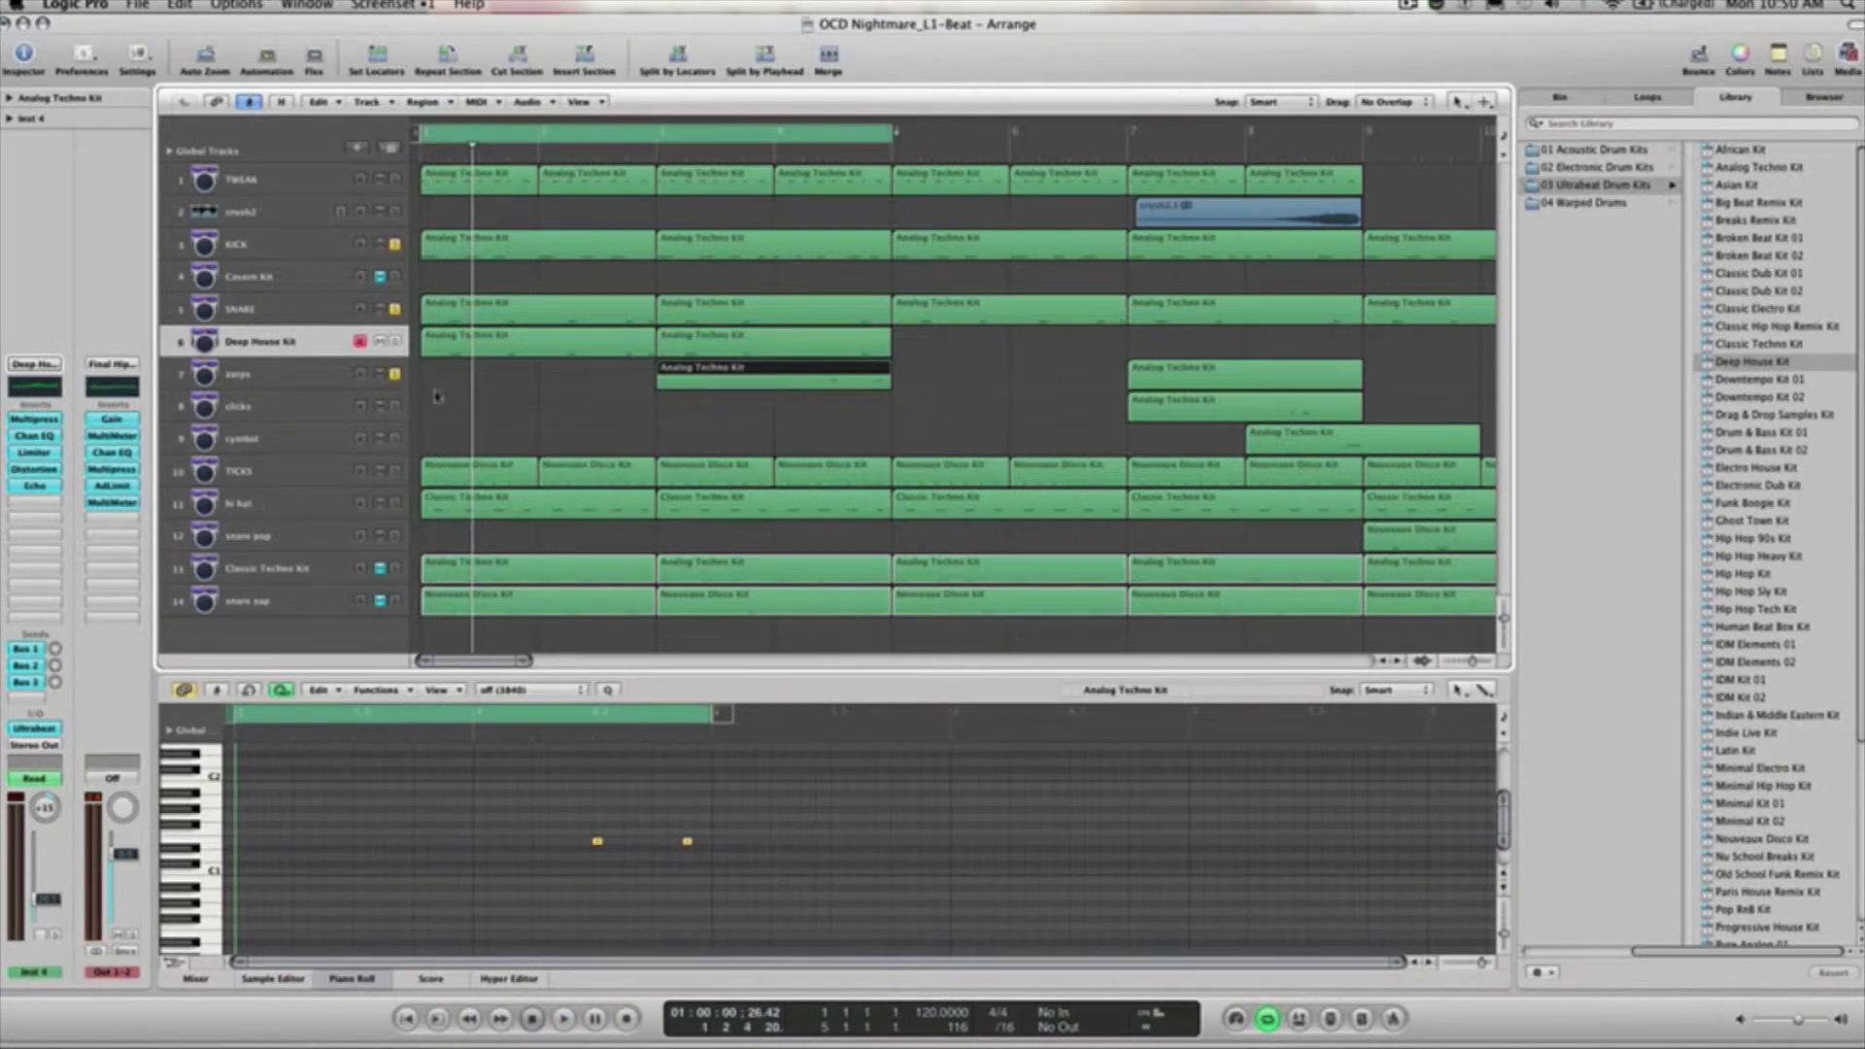
# Duplicate track 7 and place a copy of its bar 3 region on the duplicate with both notes pitched higher.
pyautogui.click(277, 376)
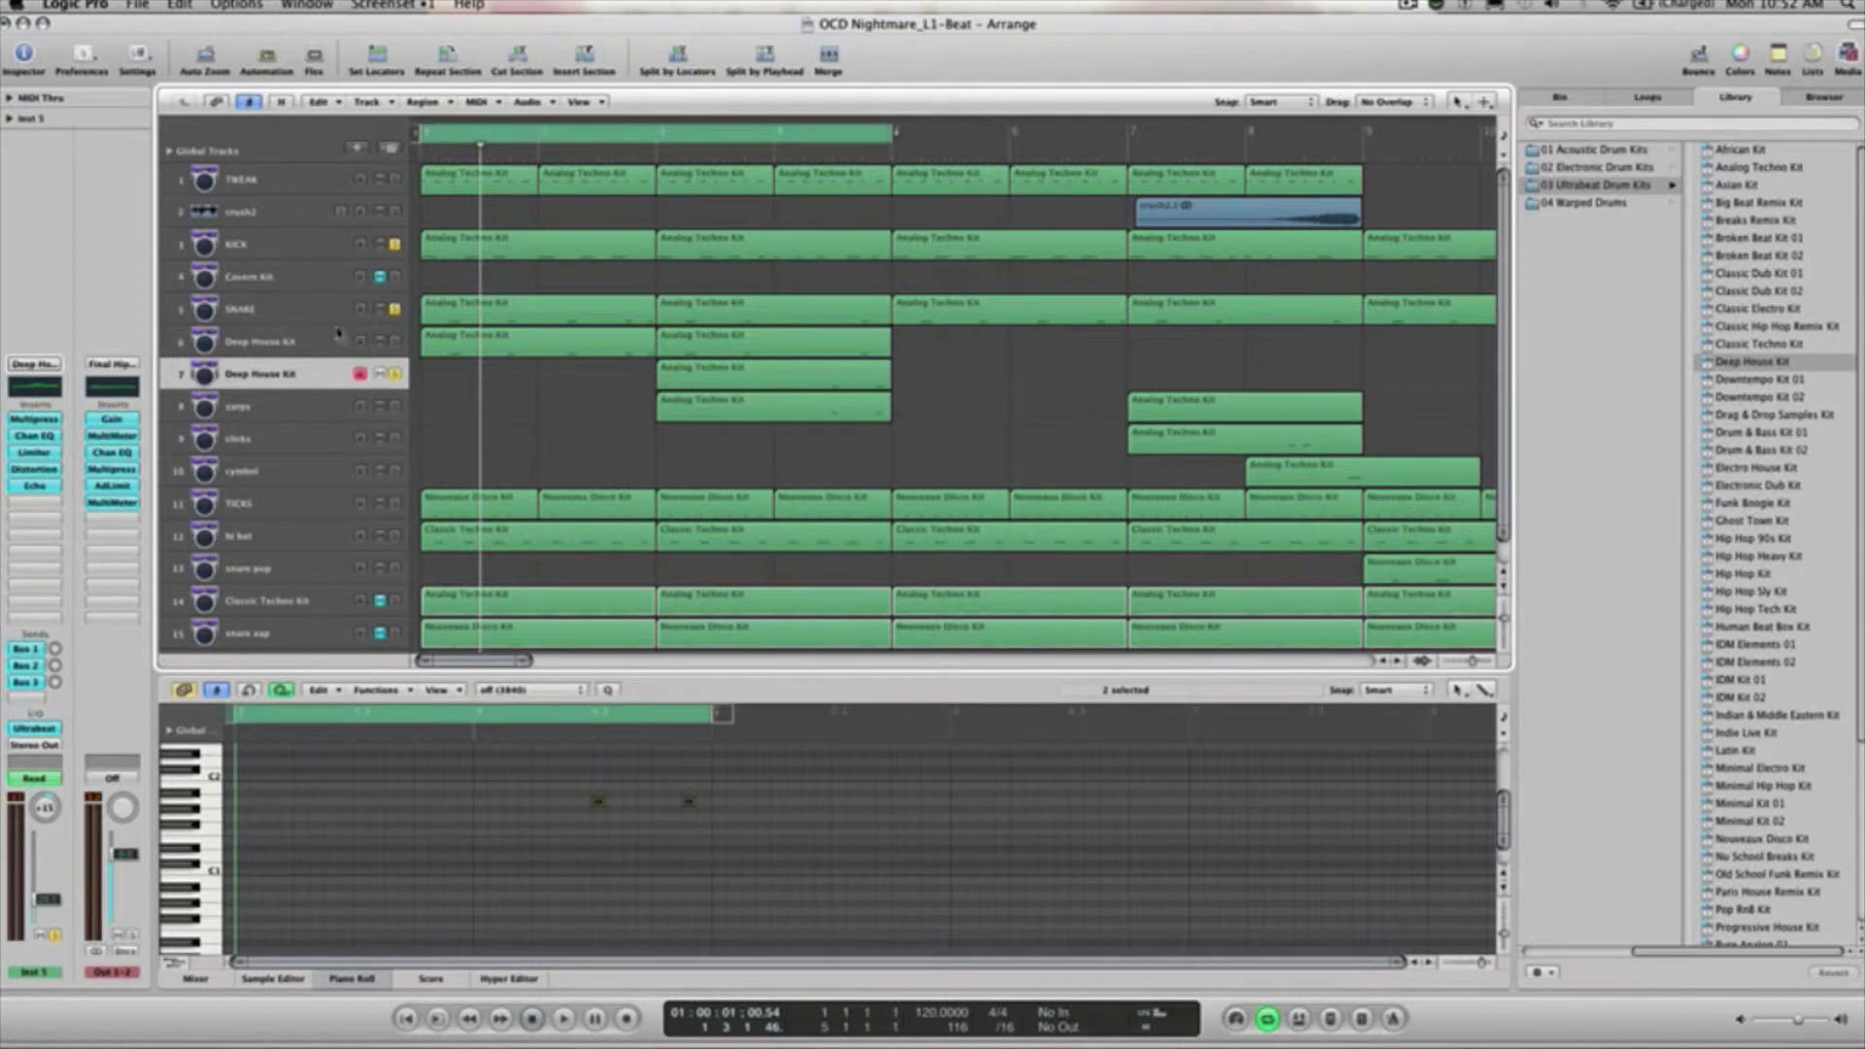
# Open the Bitcrusher settings of the KICK track and place the plug-in window clear of the track headers.
pyautogui.click(300, 249)
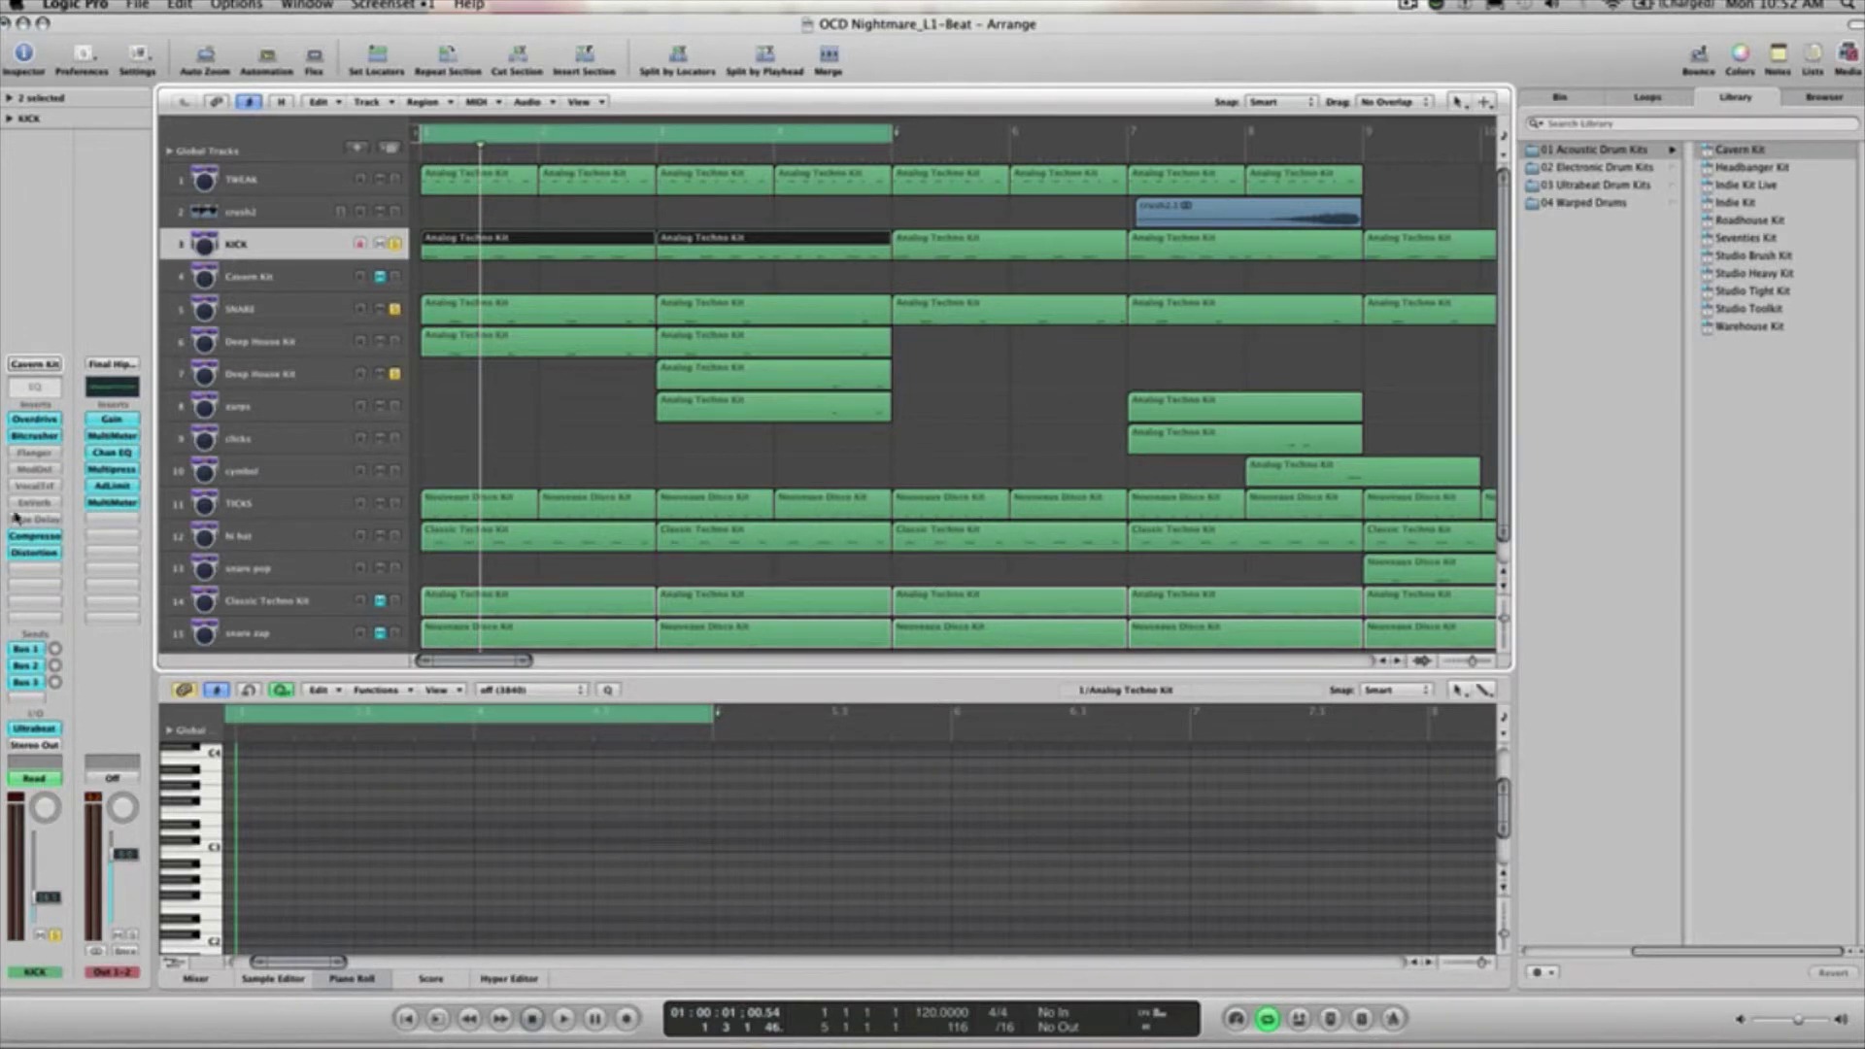
pyautogui.click(40, 437)
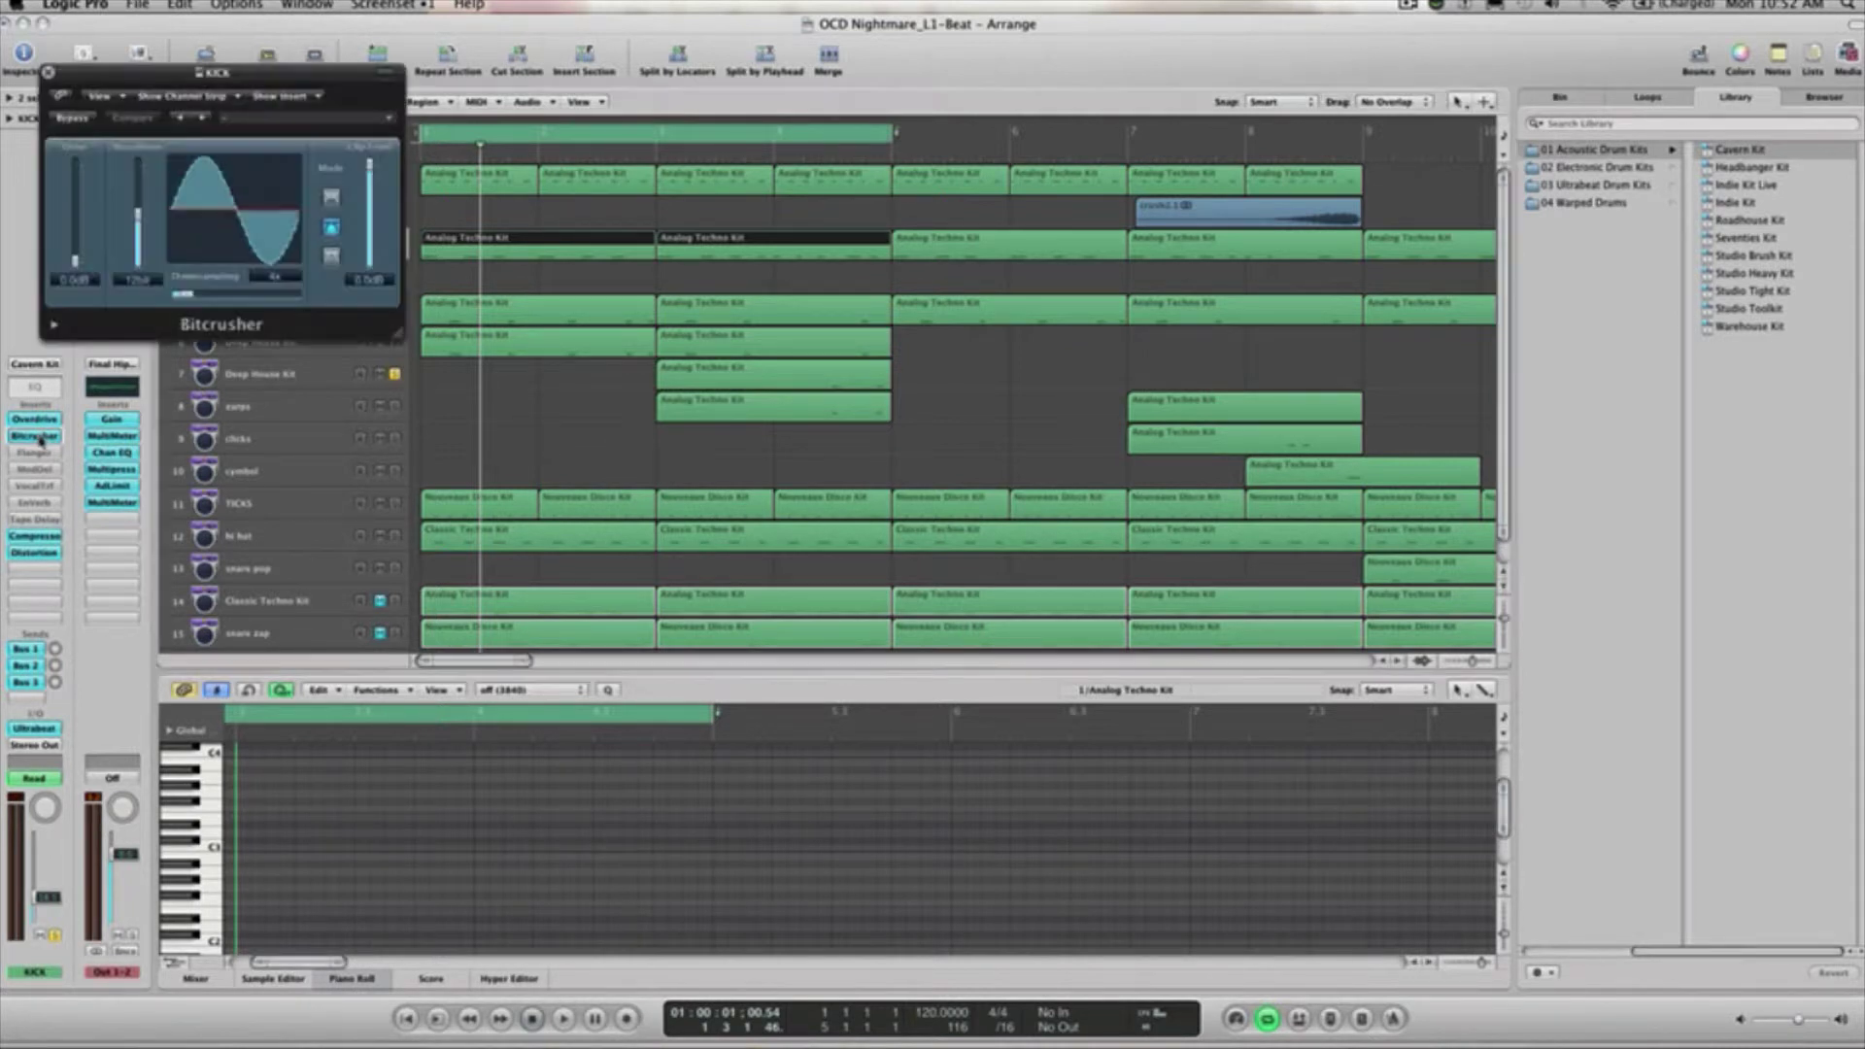
pyautogui.moveTo(158, 81); pyautogui.dragTo(802, 387)
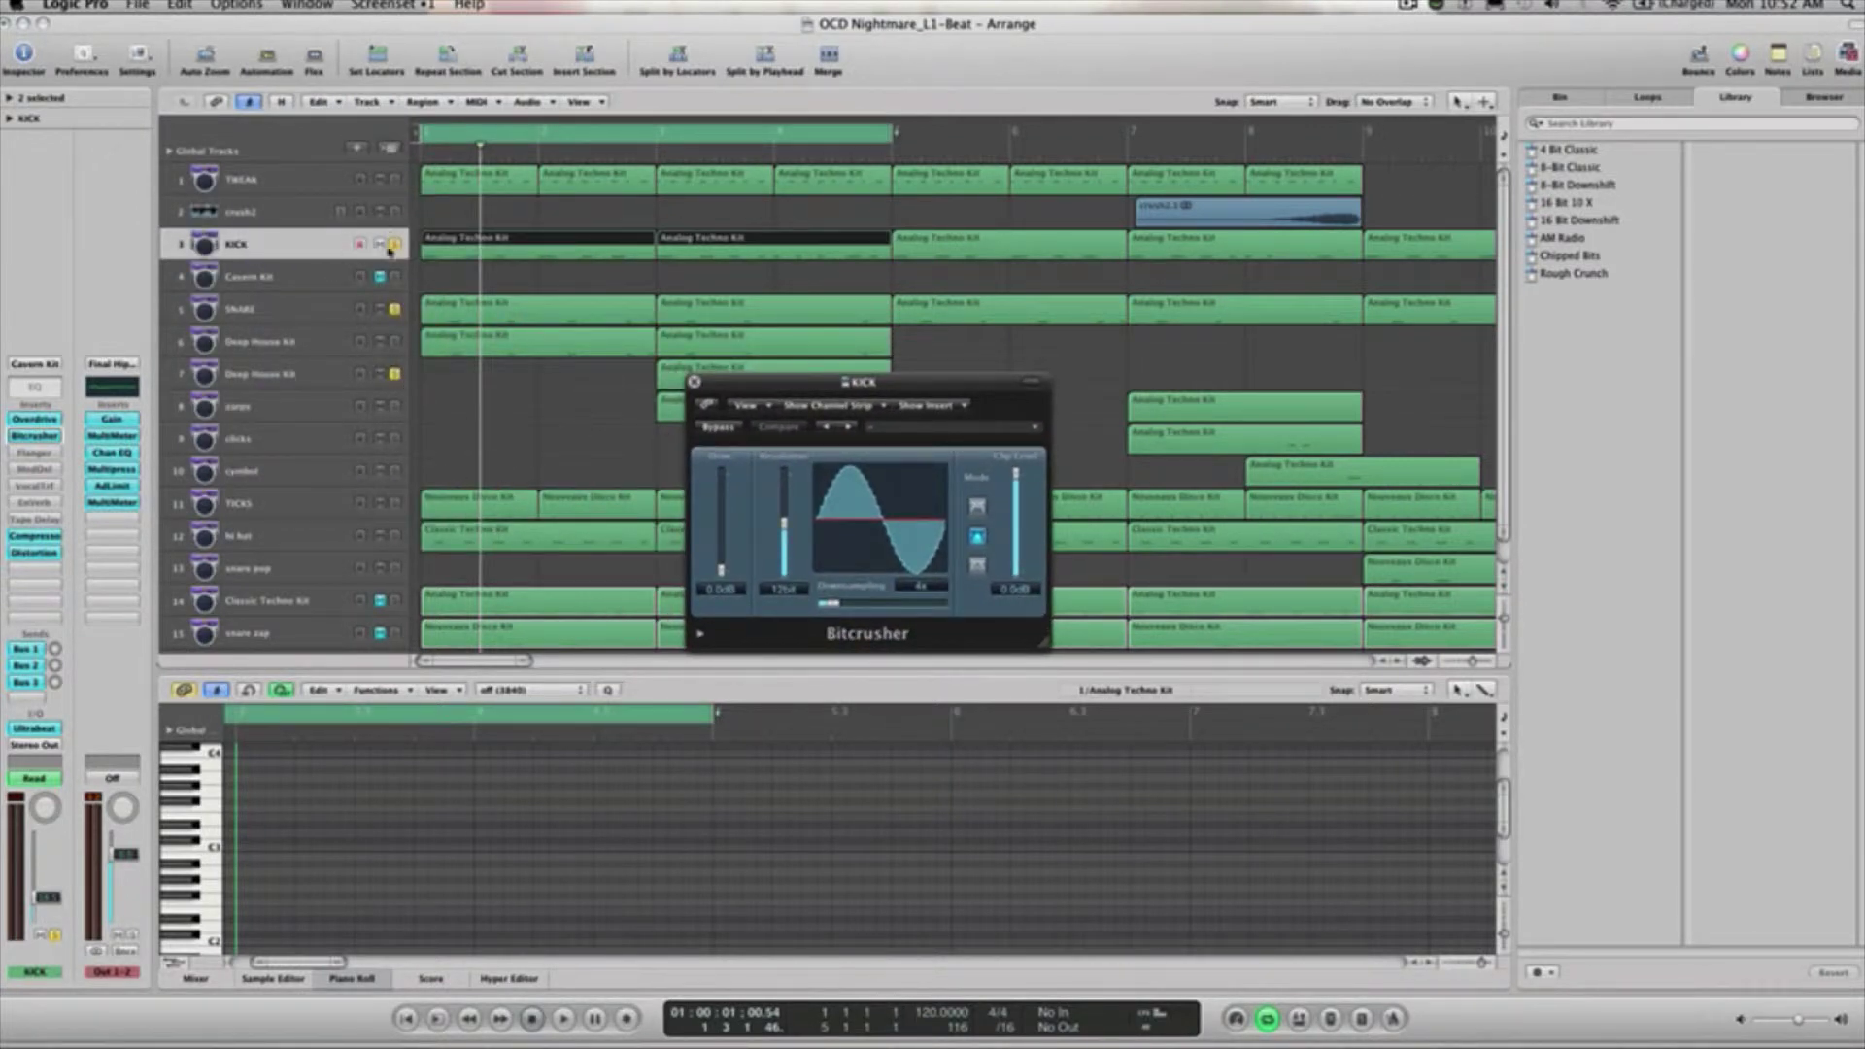
# Leave only KICK soloed and lower the Bitcrusher's downsampling to 3x while the loop plays.
pyautogui.click(396, 356)
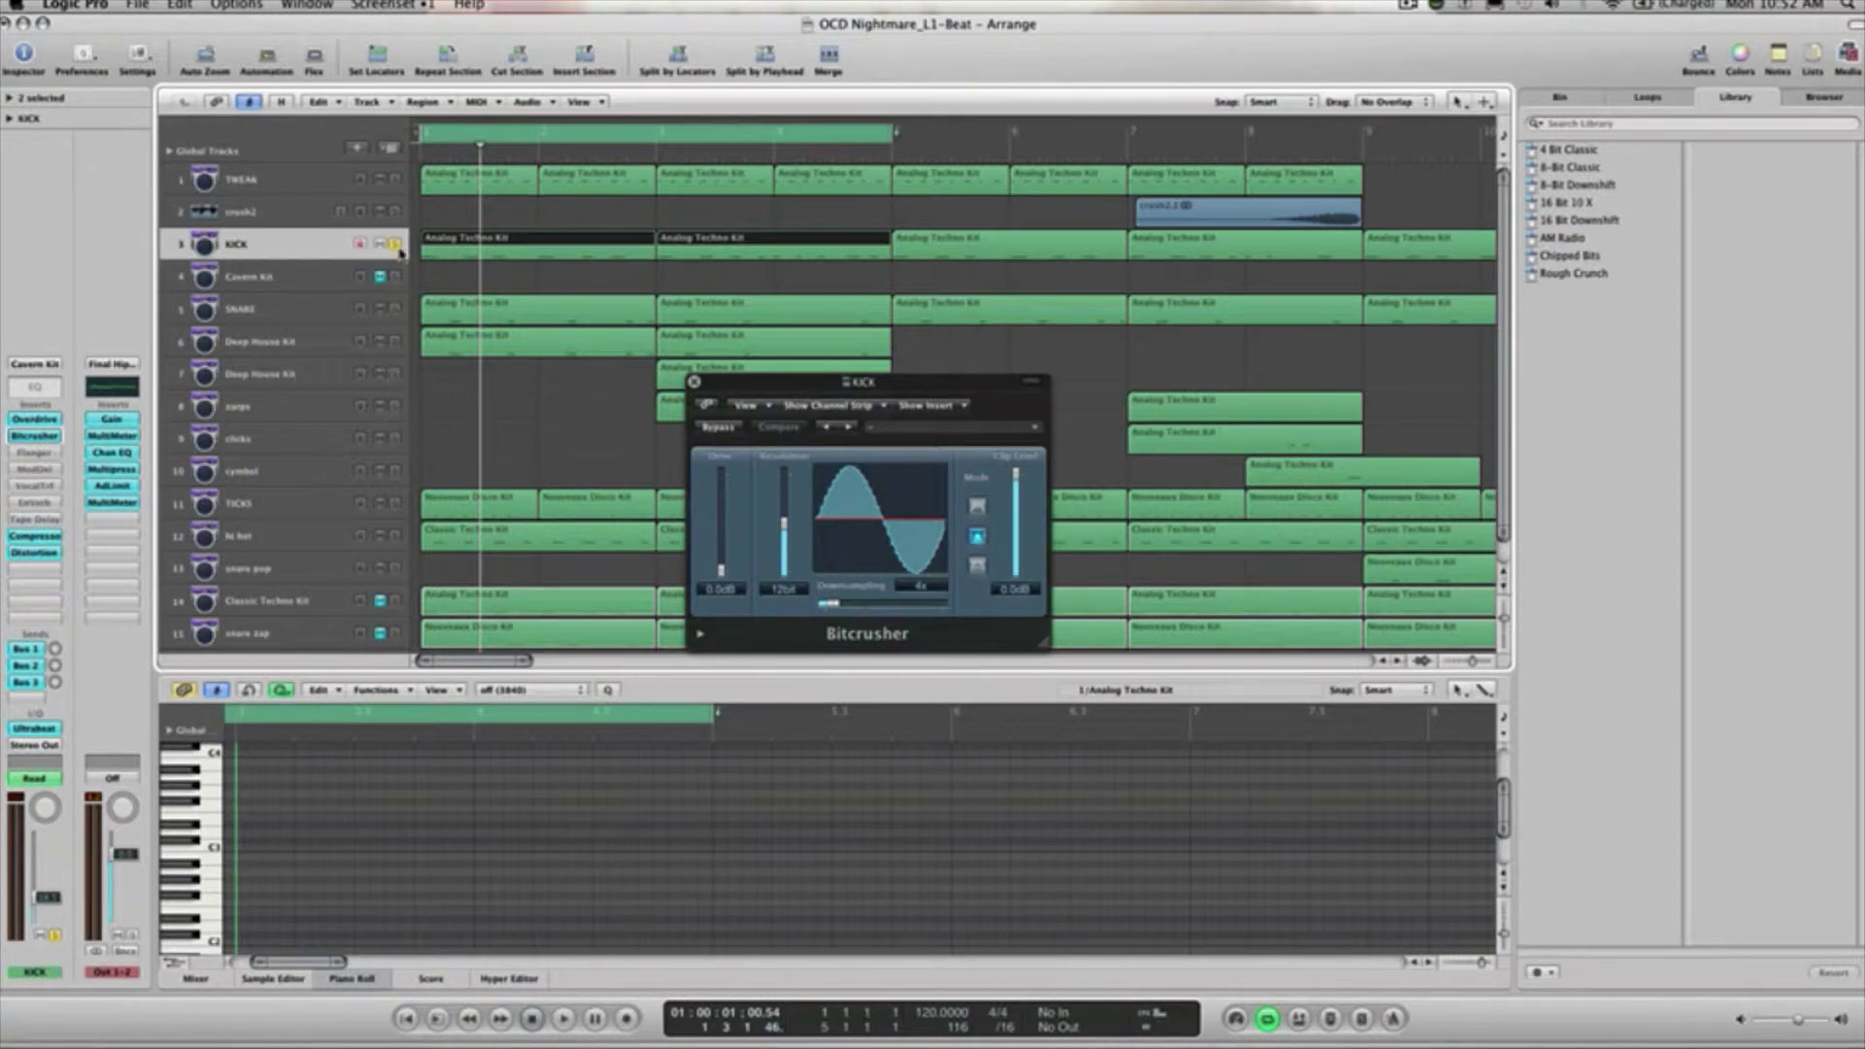
pyautogui.click(395, 245)
pyautogui.press('space')
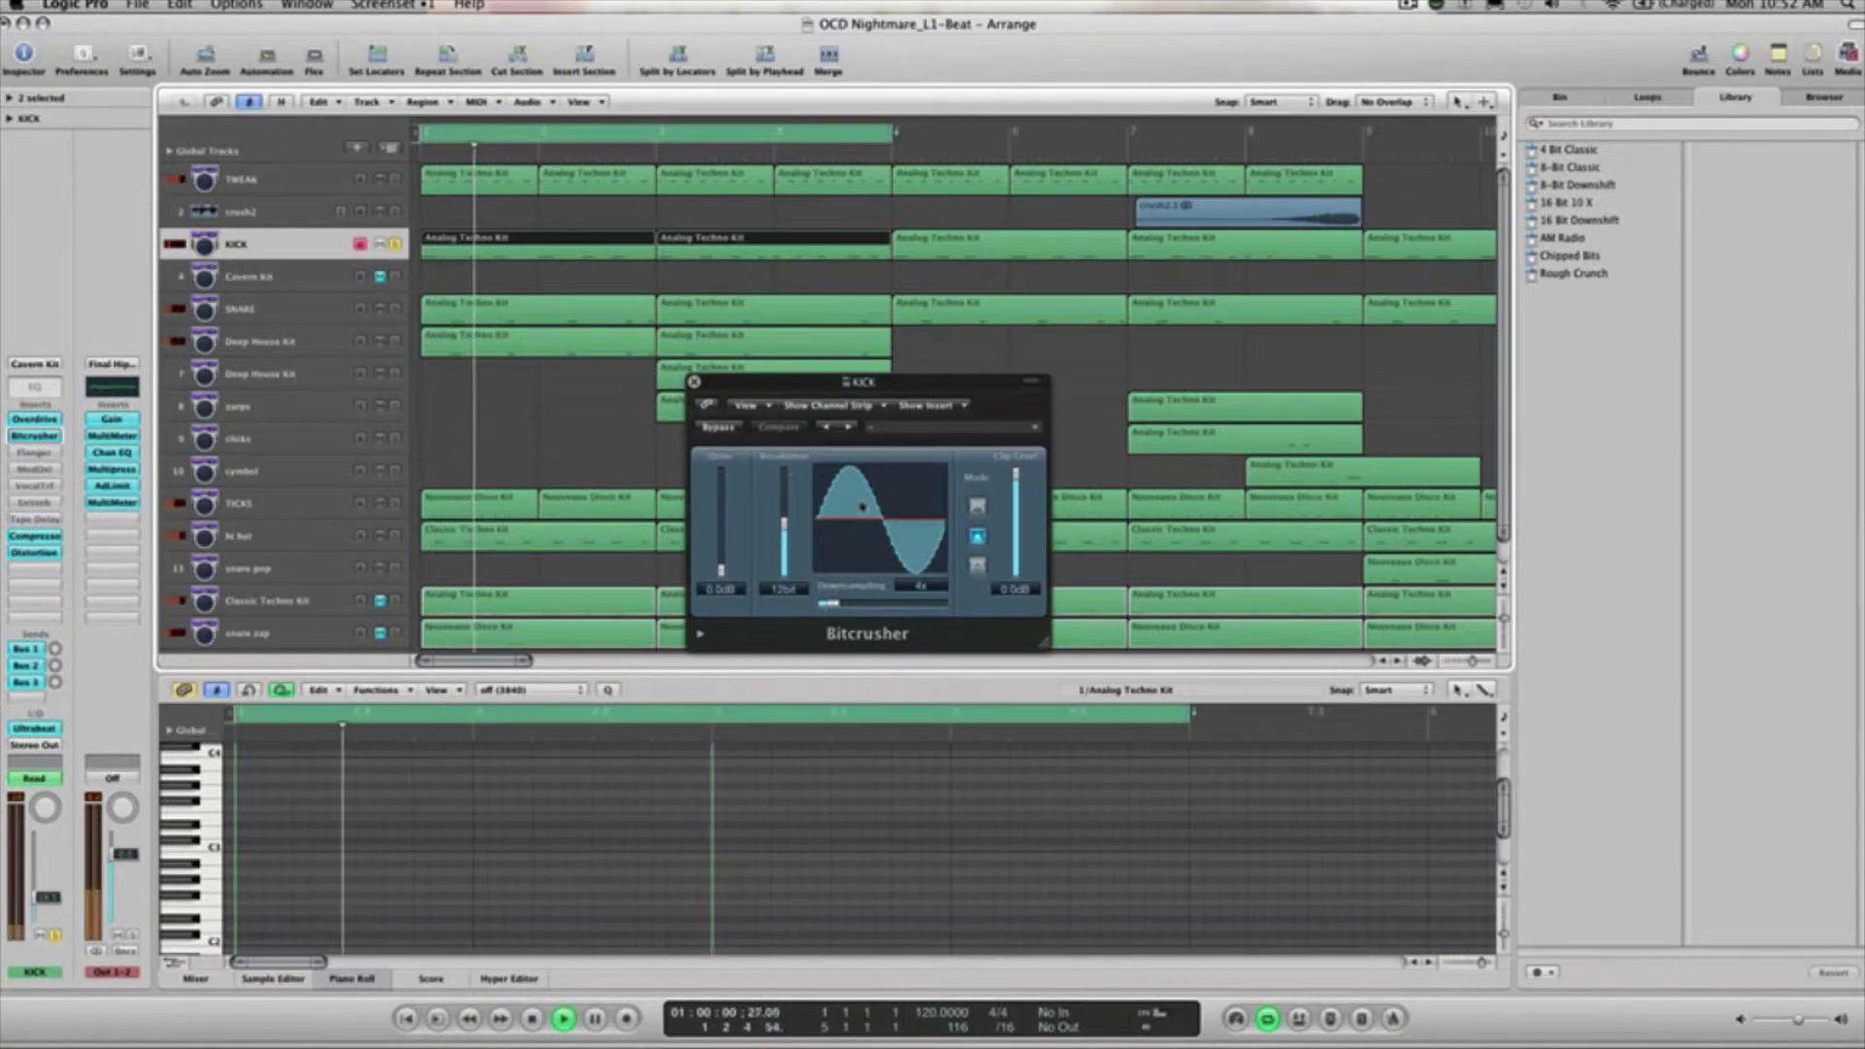
pyautogui.click(834, 604)
pyautogui.moveTo(834, 604)
pyautogui.mouseDown()
pyautogui.moveTo(915, 606)
pyautogui.moveTo(827, 604)
pyautogui.mouseUp()
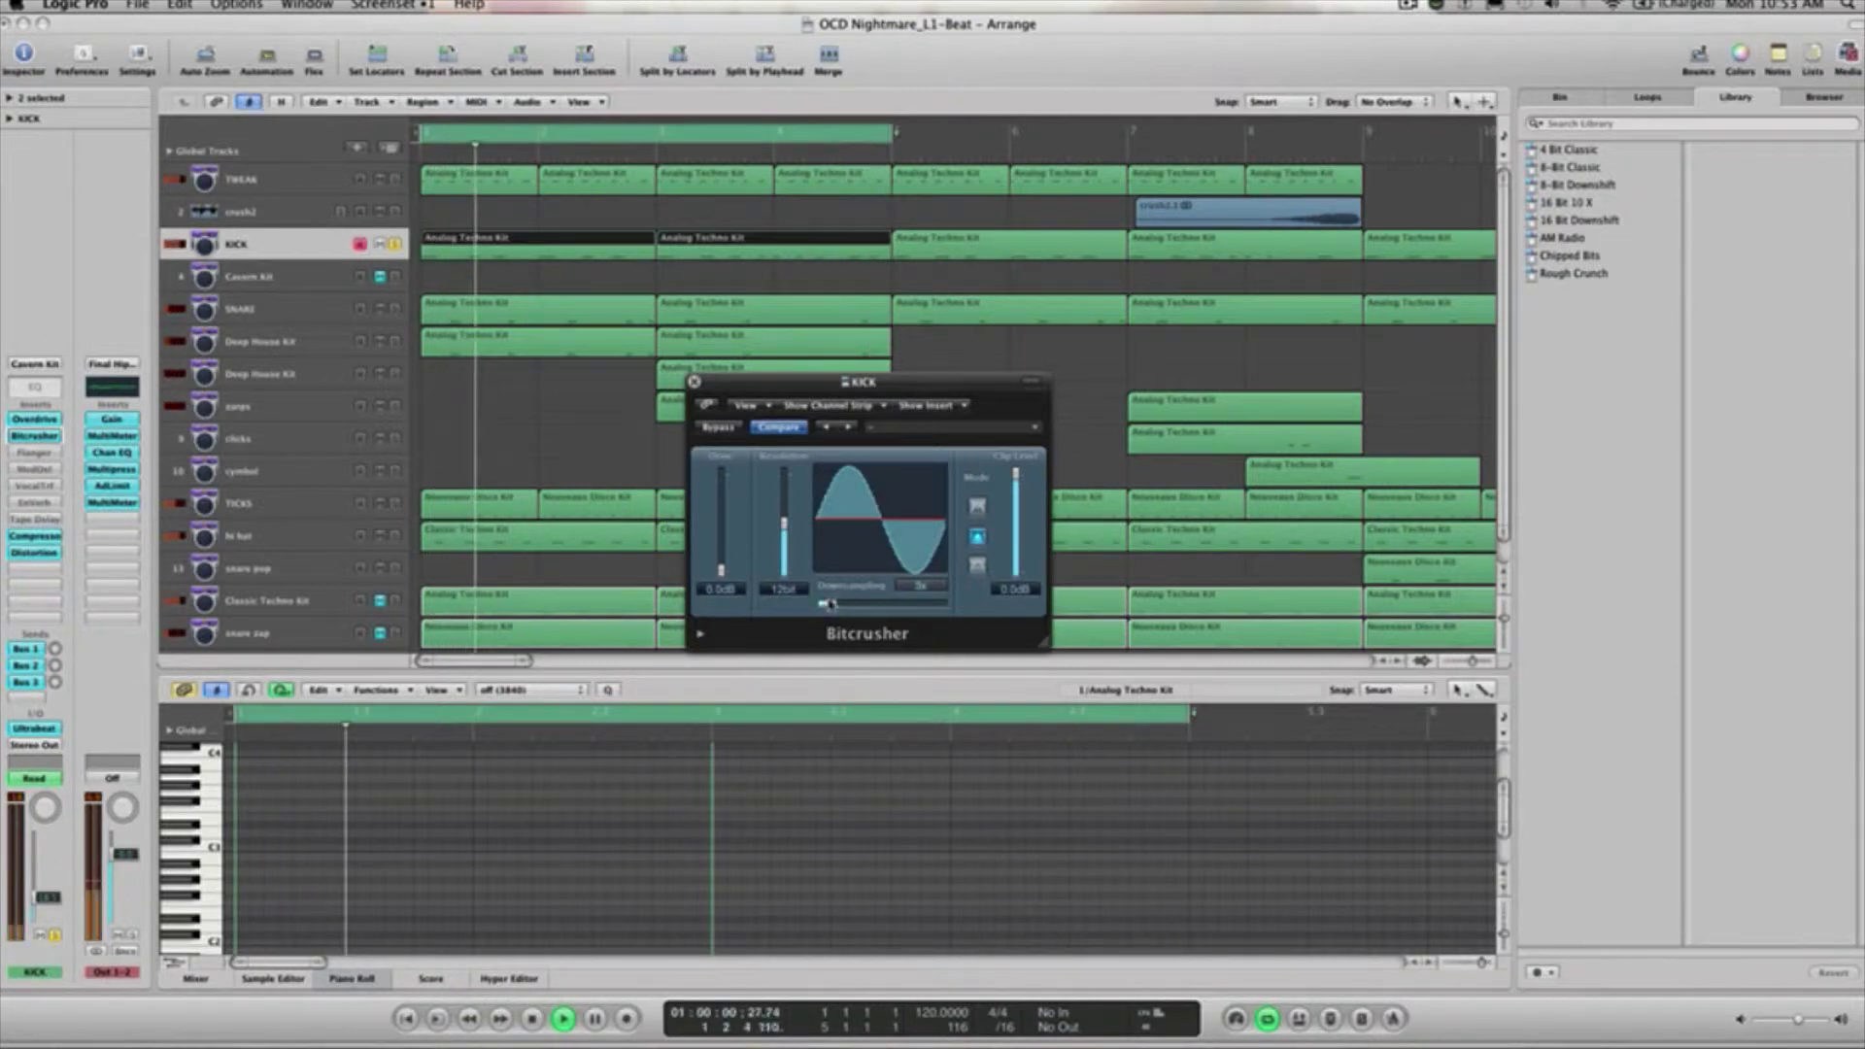
pyautogui.press('space')
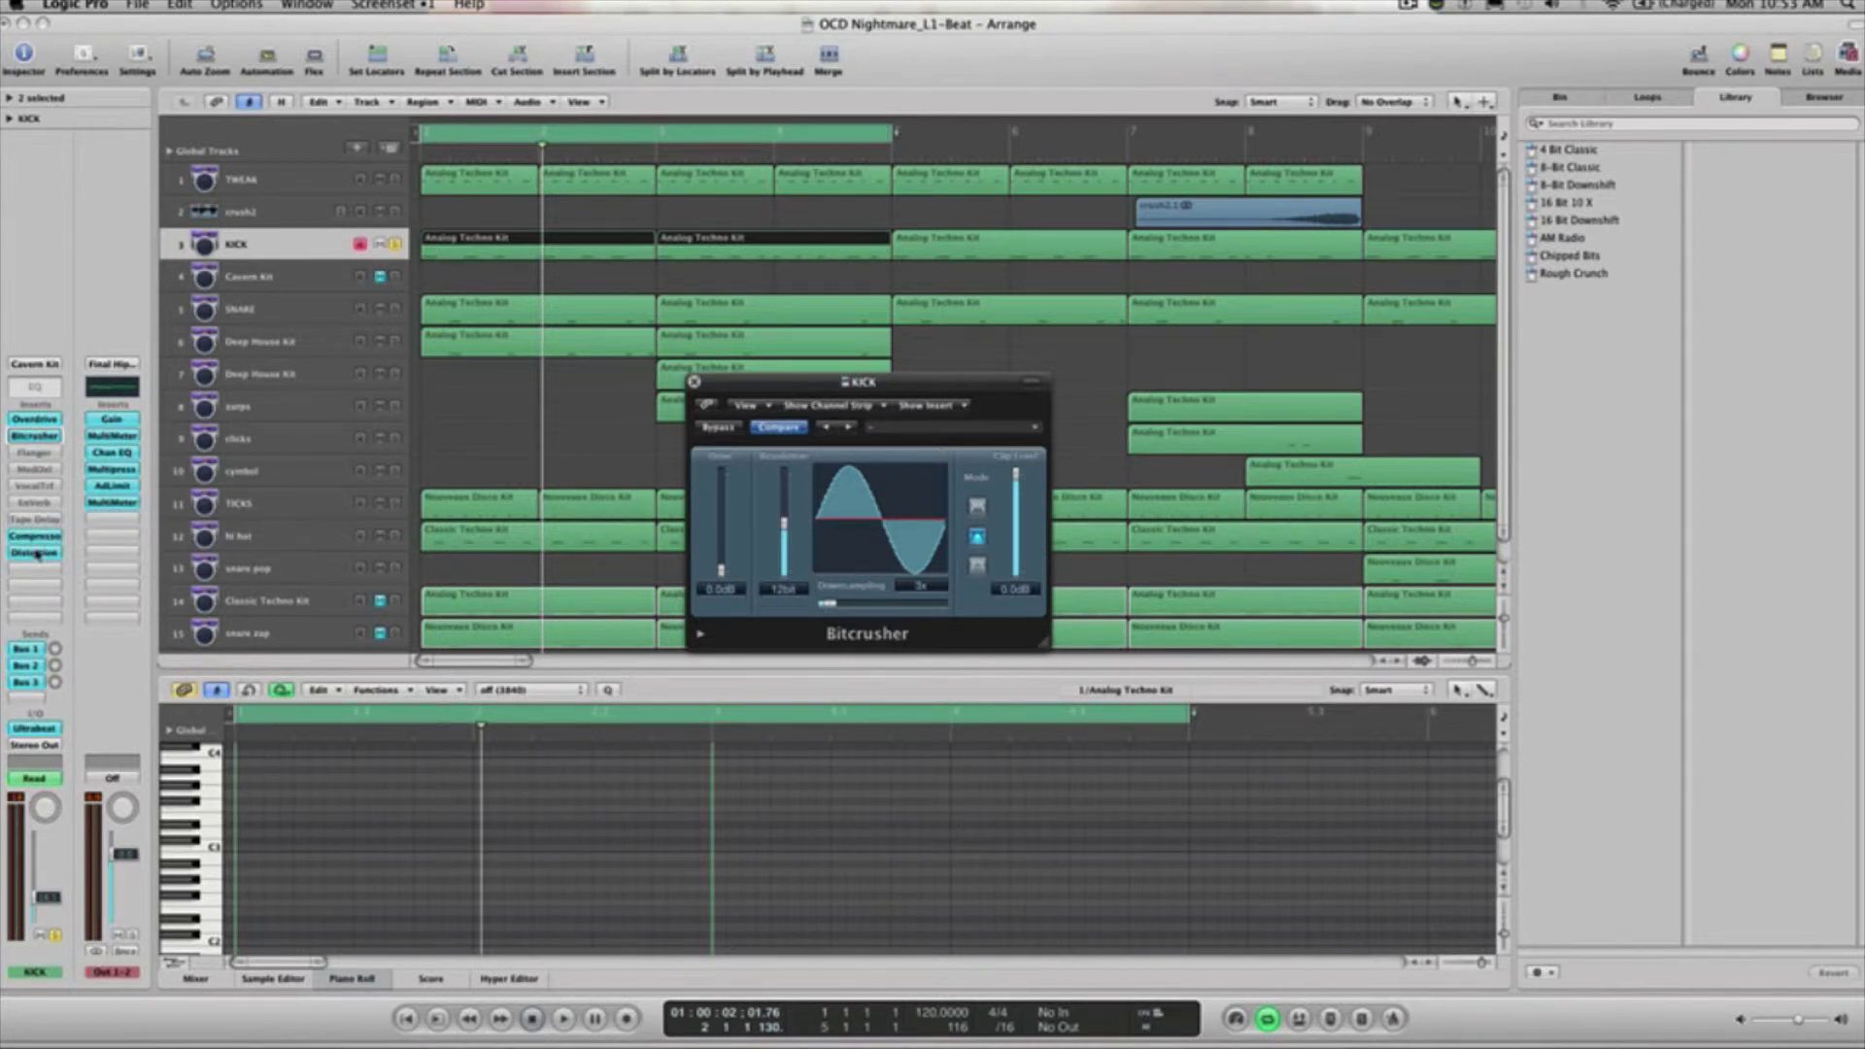
# Show the KICK track's existing Distortion plug-in and insert a second stereo Distortion in the empty slot after it.
pyautogui.click(36, 552)
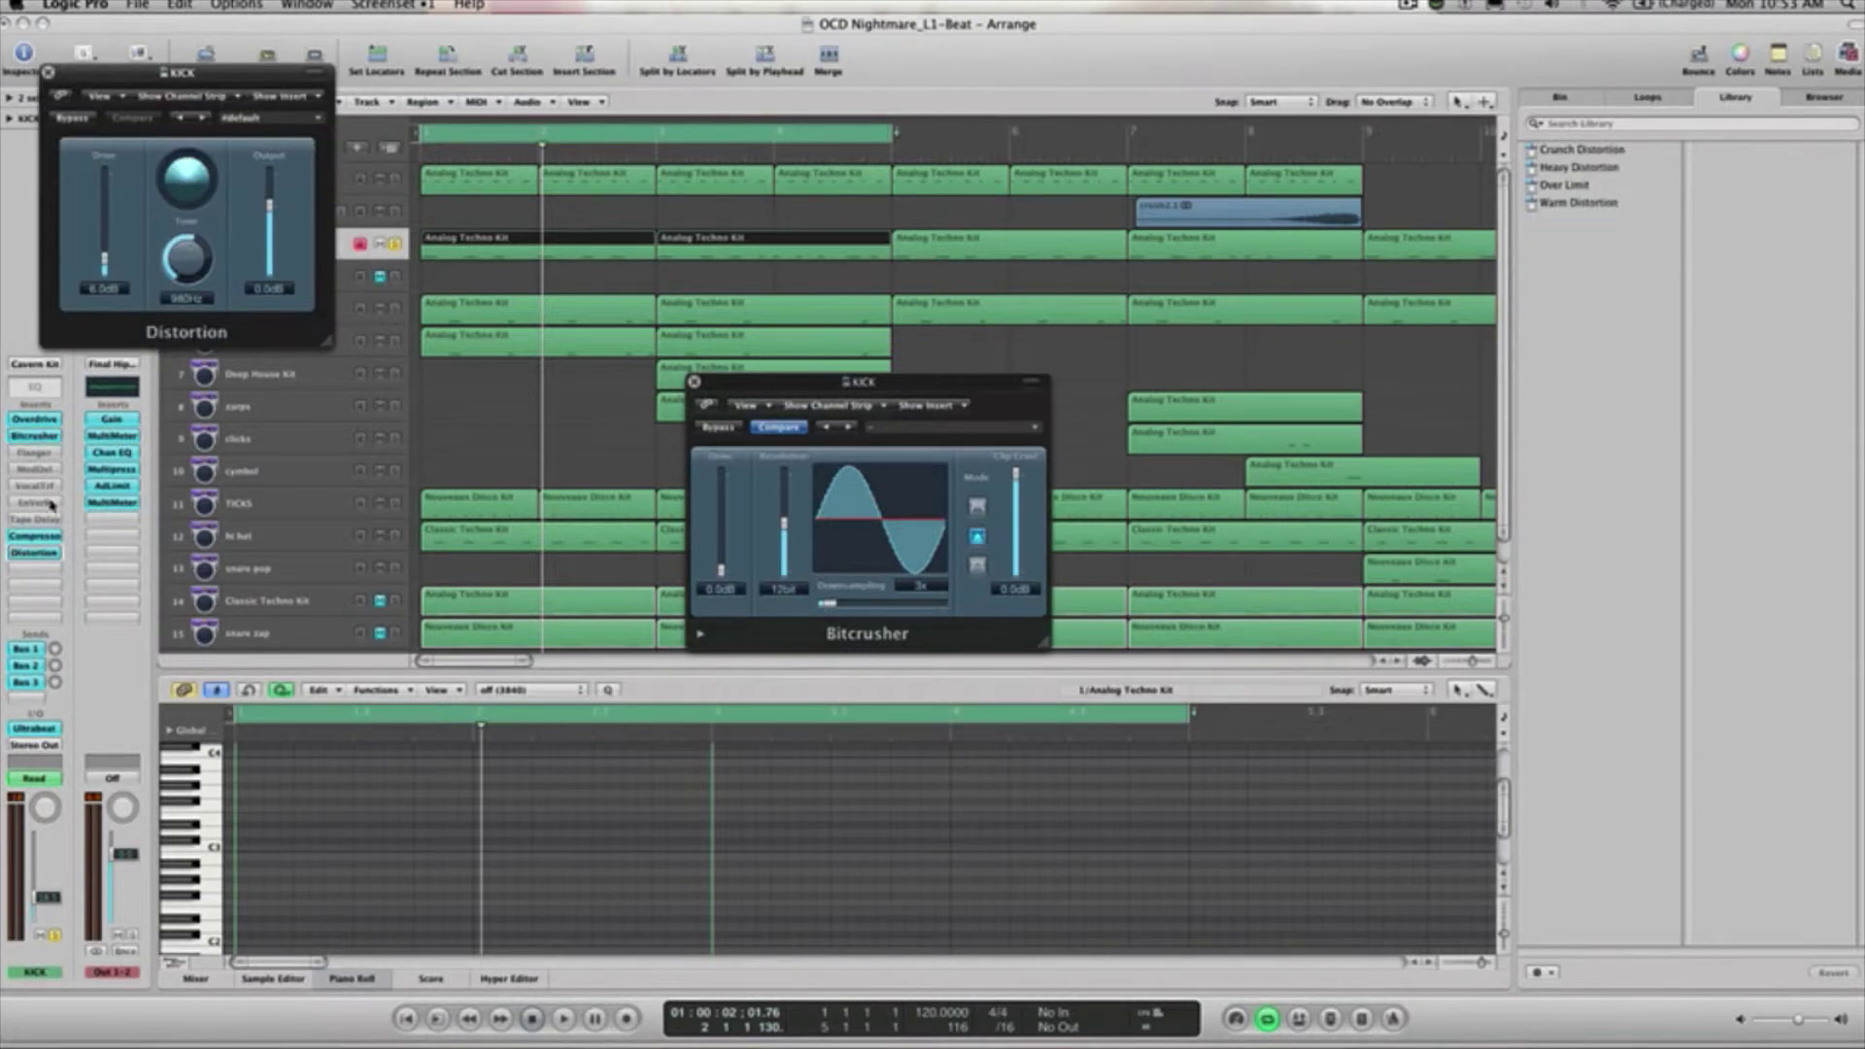
pyautogui.click(39, 577)
pyautogui.click(39, 562)
pyautogui.click(52, 575)
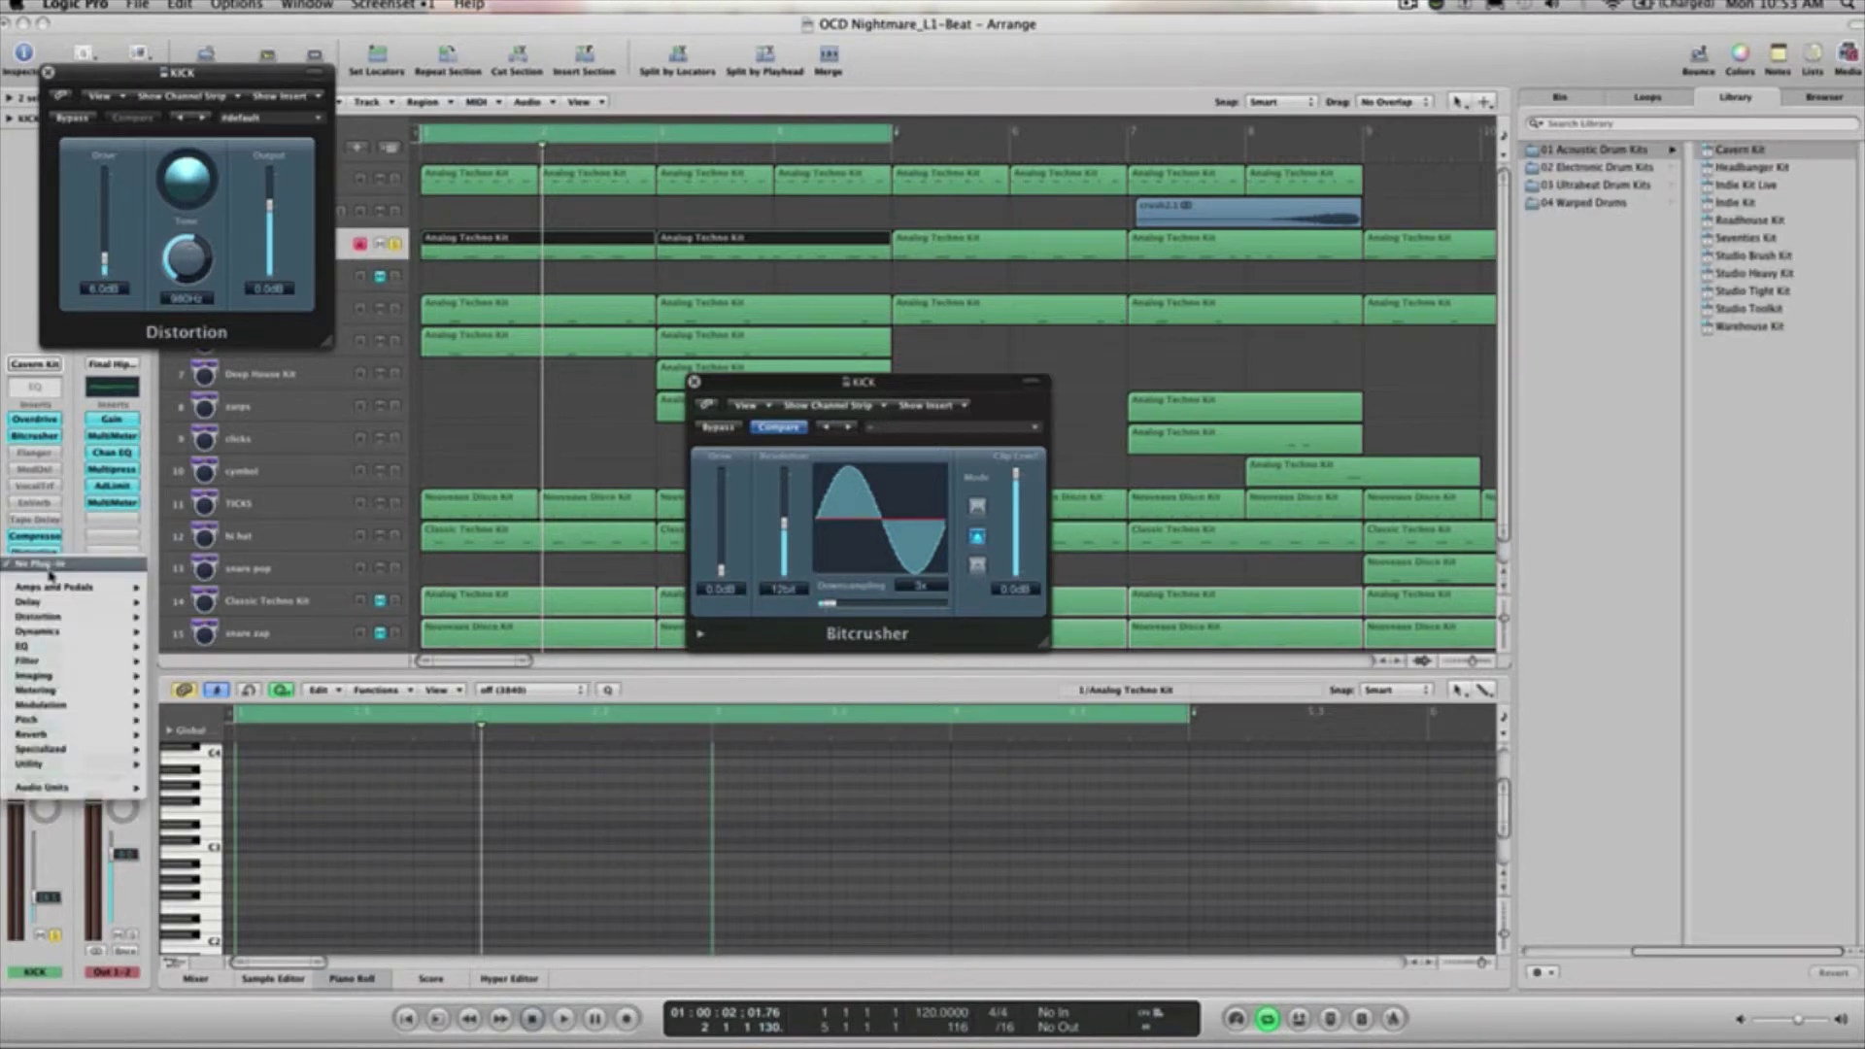
pyautogui.moveTo(46, 616)
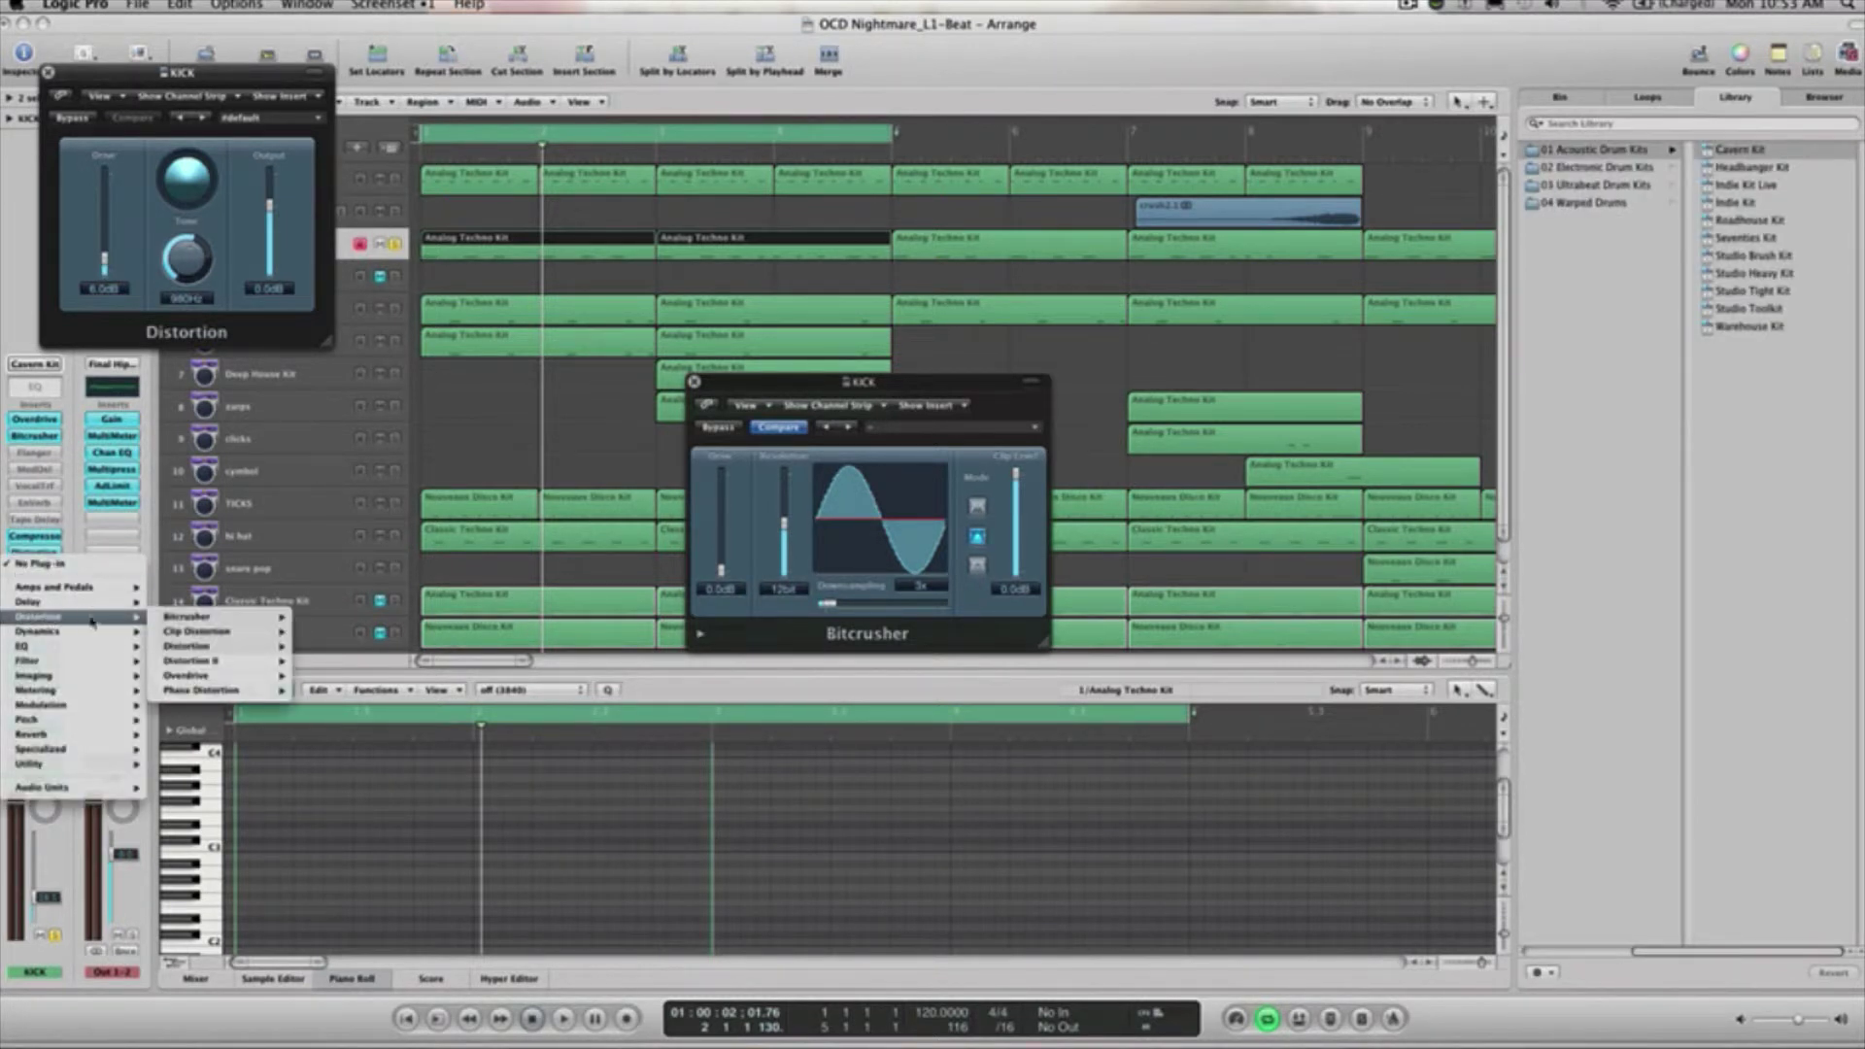
pyautogui.moveTo(177, 638)
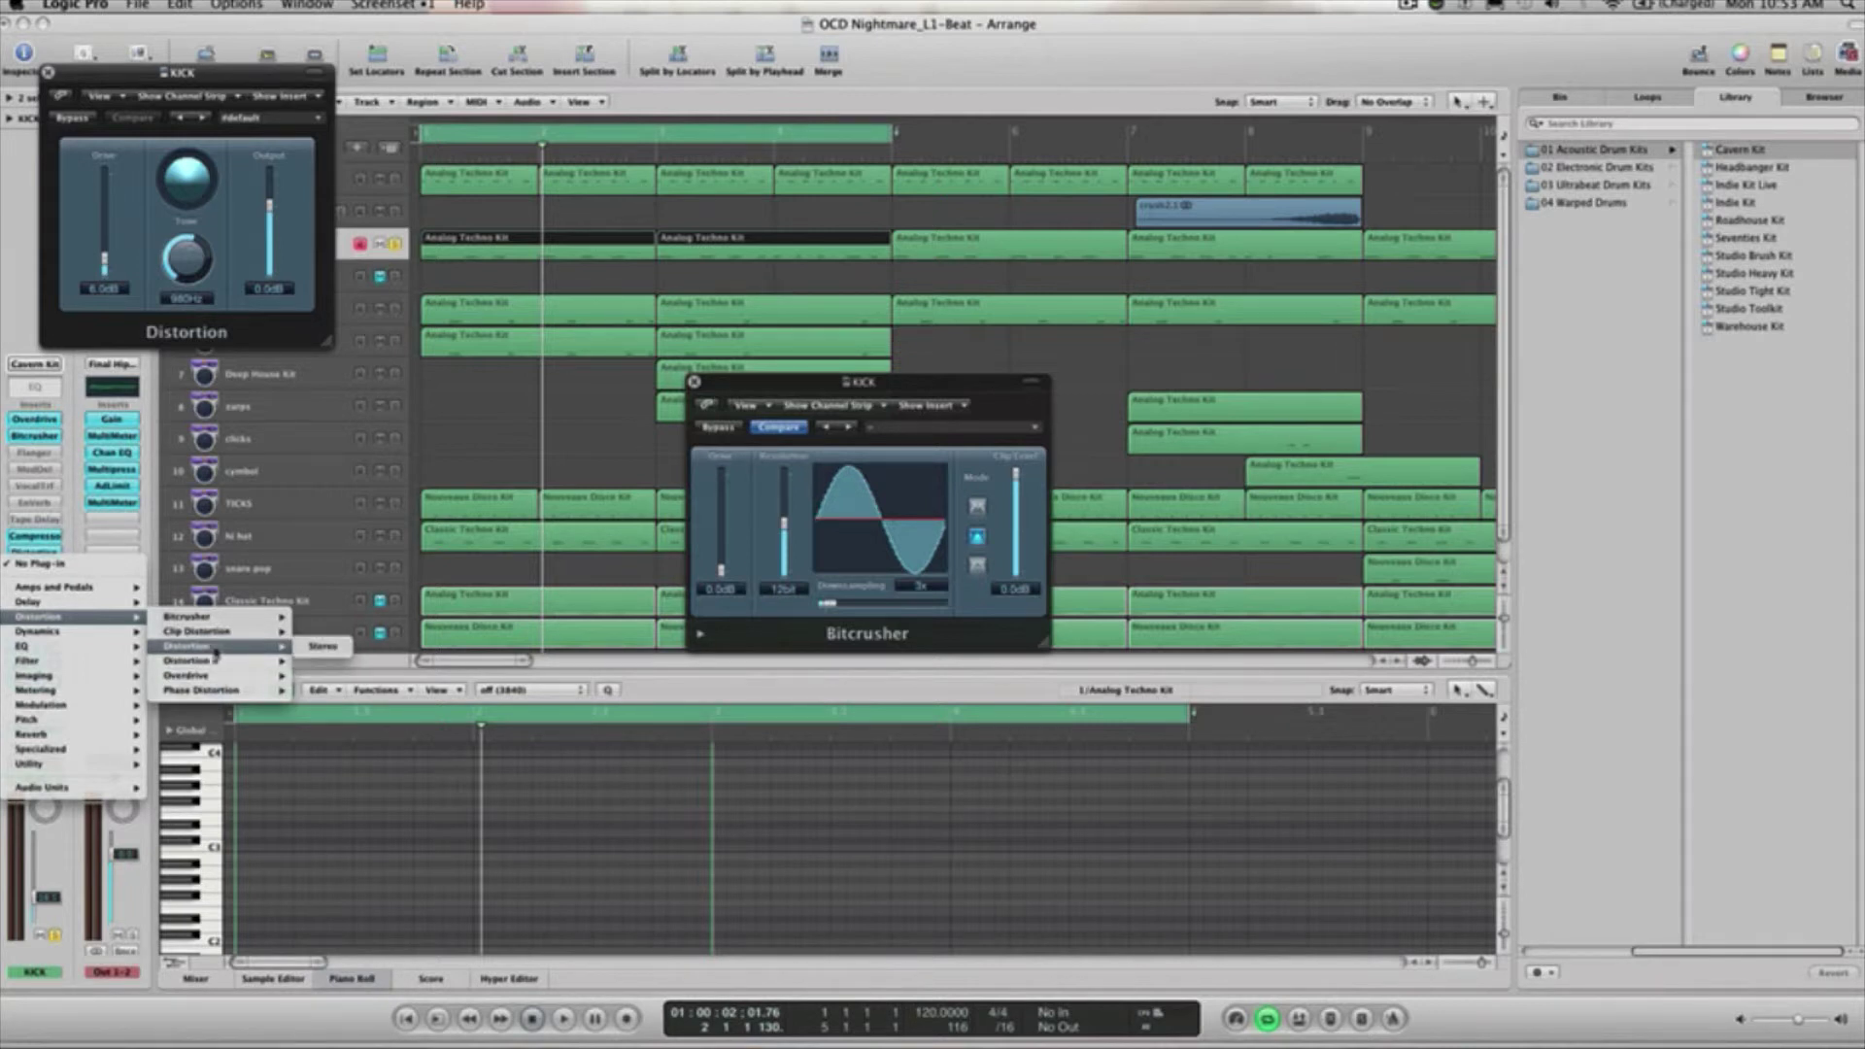
pyautogui.click(323, 645)
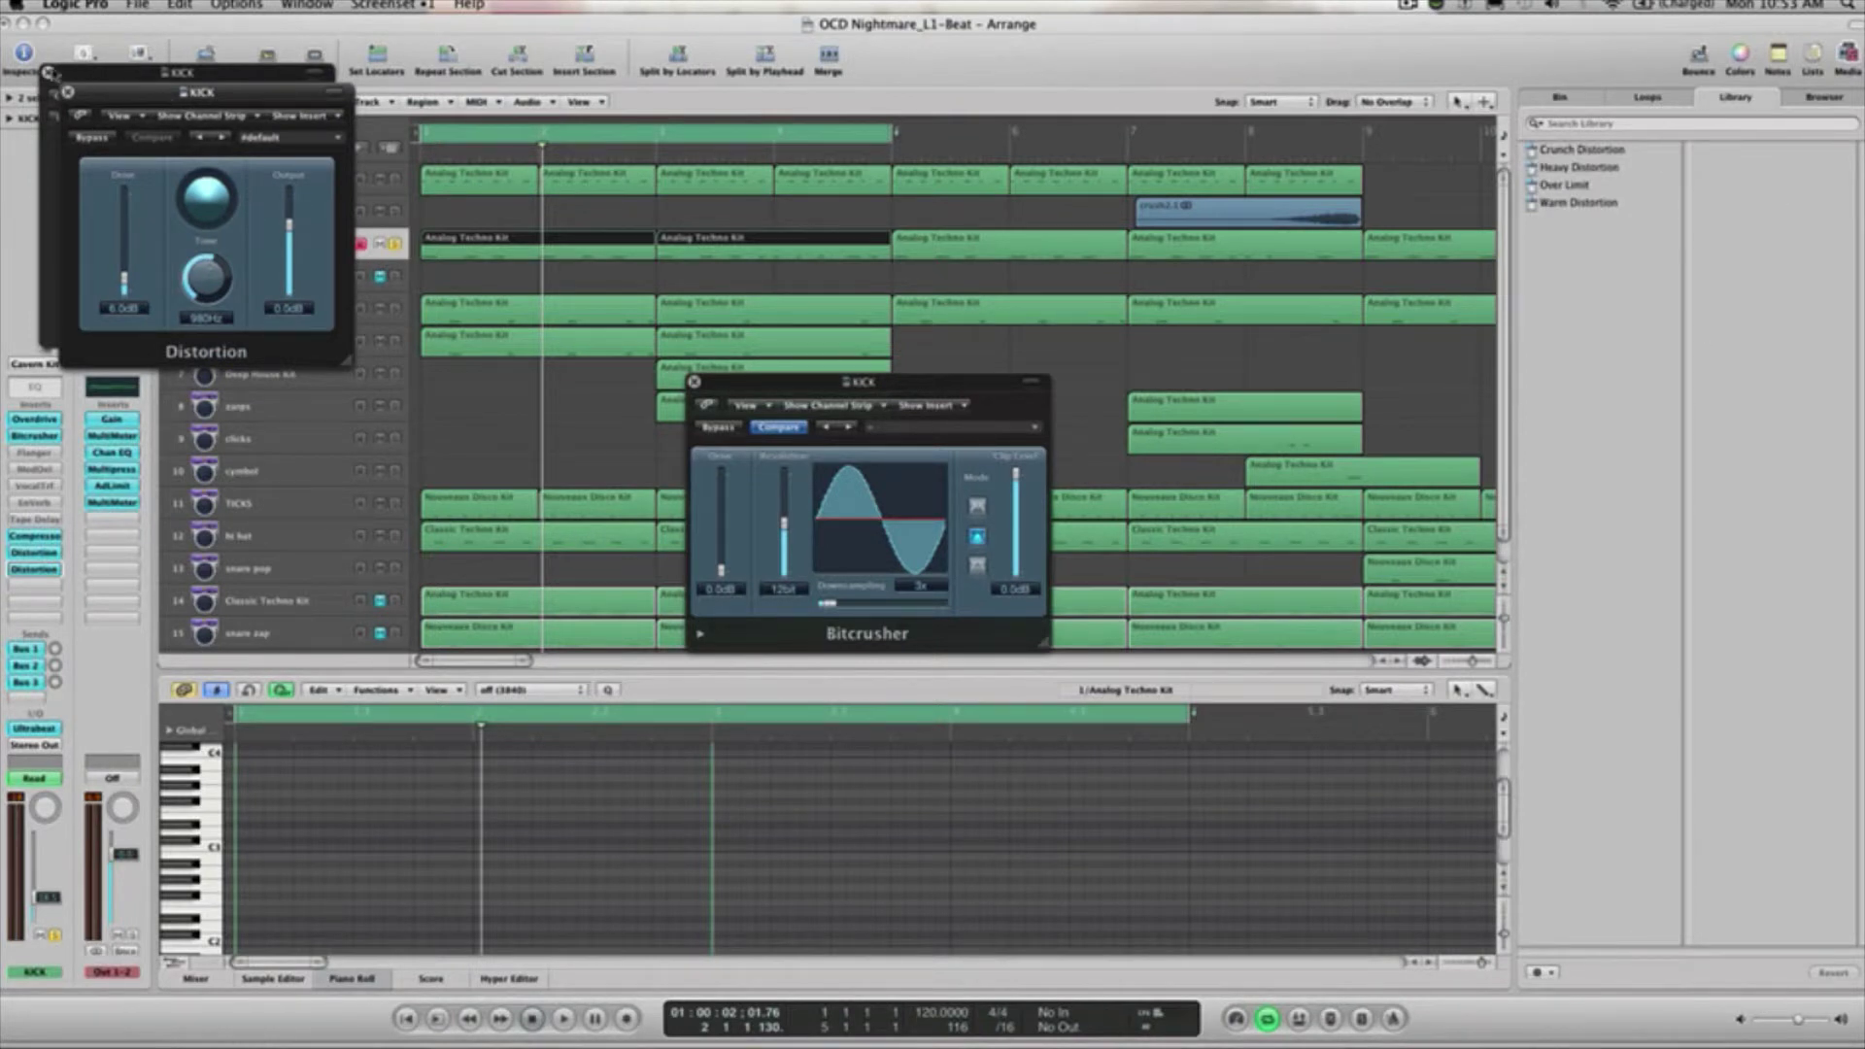
# Arrange the two Distortion windows side by side so their settings do not overlap.
pyautogui.click(86, 75)
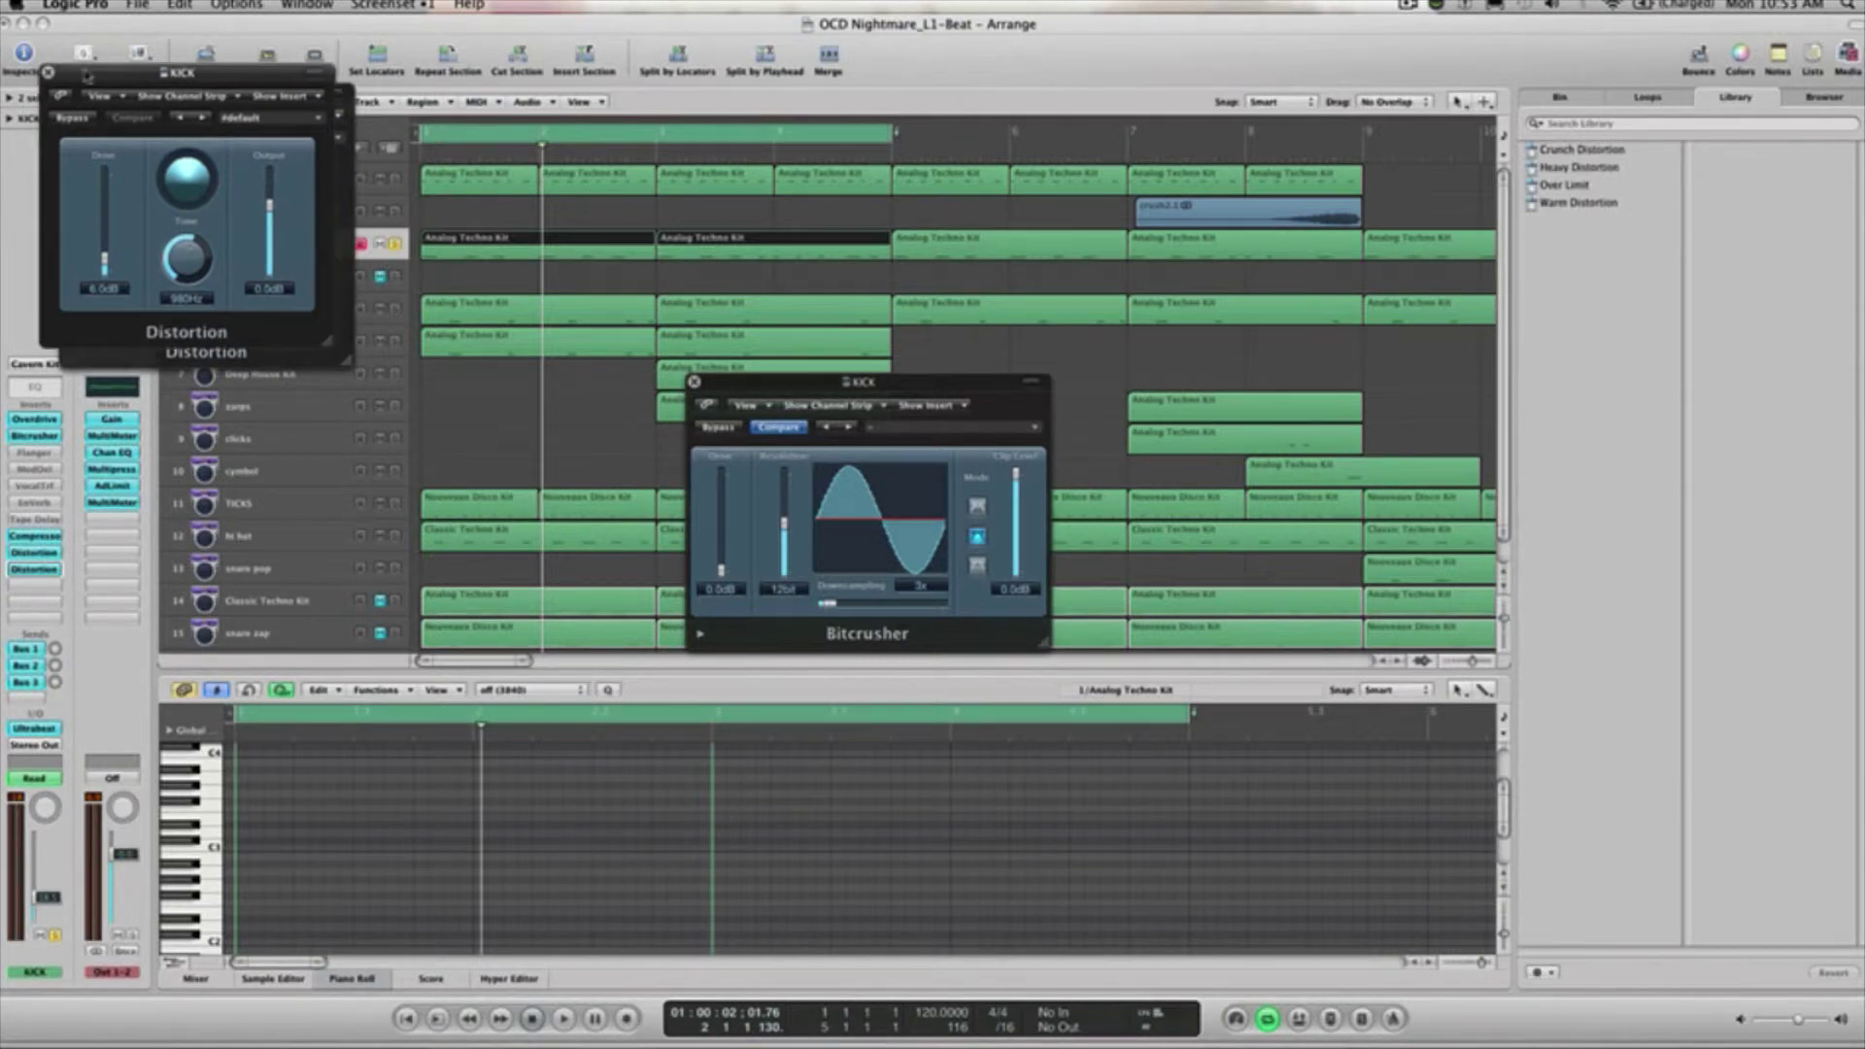
pyautogui.moveTo(204, 80); pyautogui.dragTo(148, 81)
pyautogui.moveTo(306, 121); pyautogui.dragTo(563, 123)
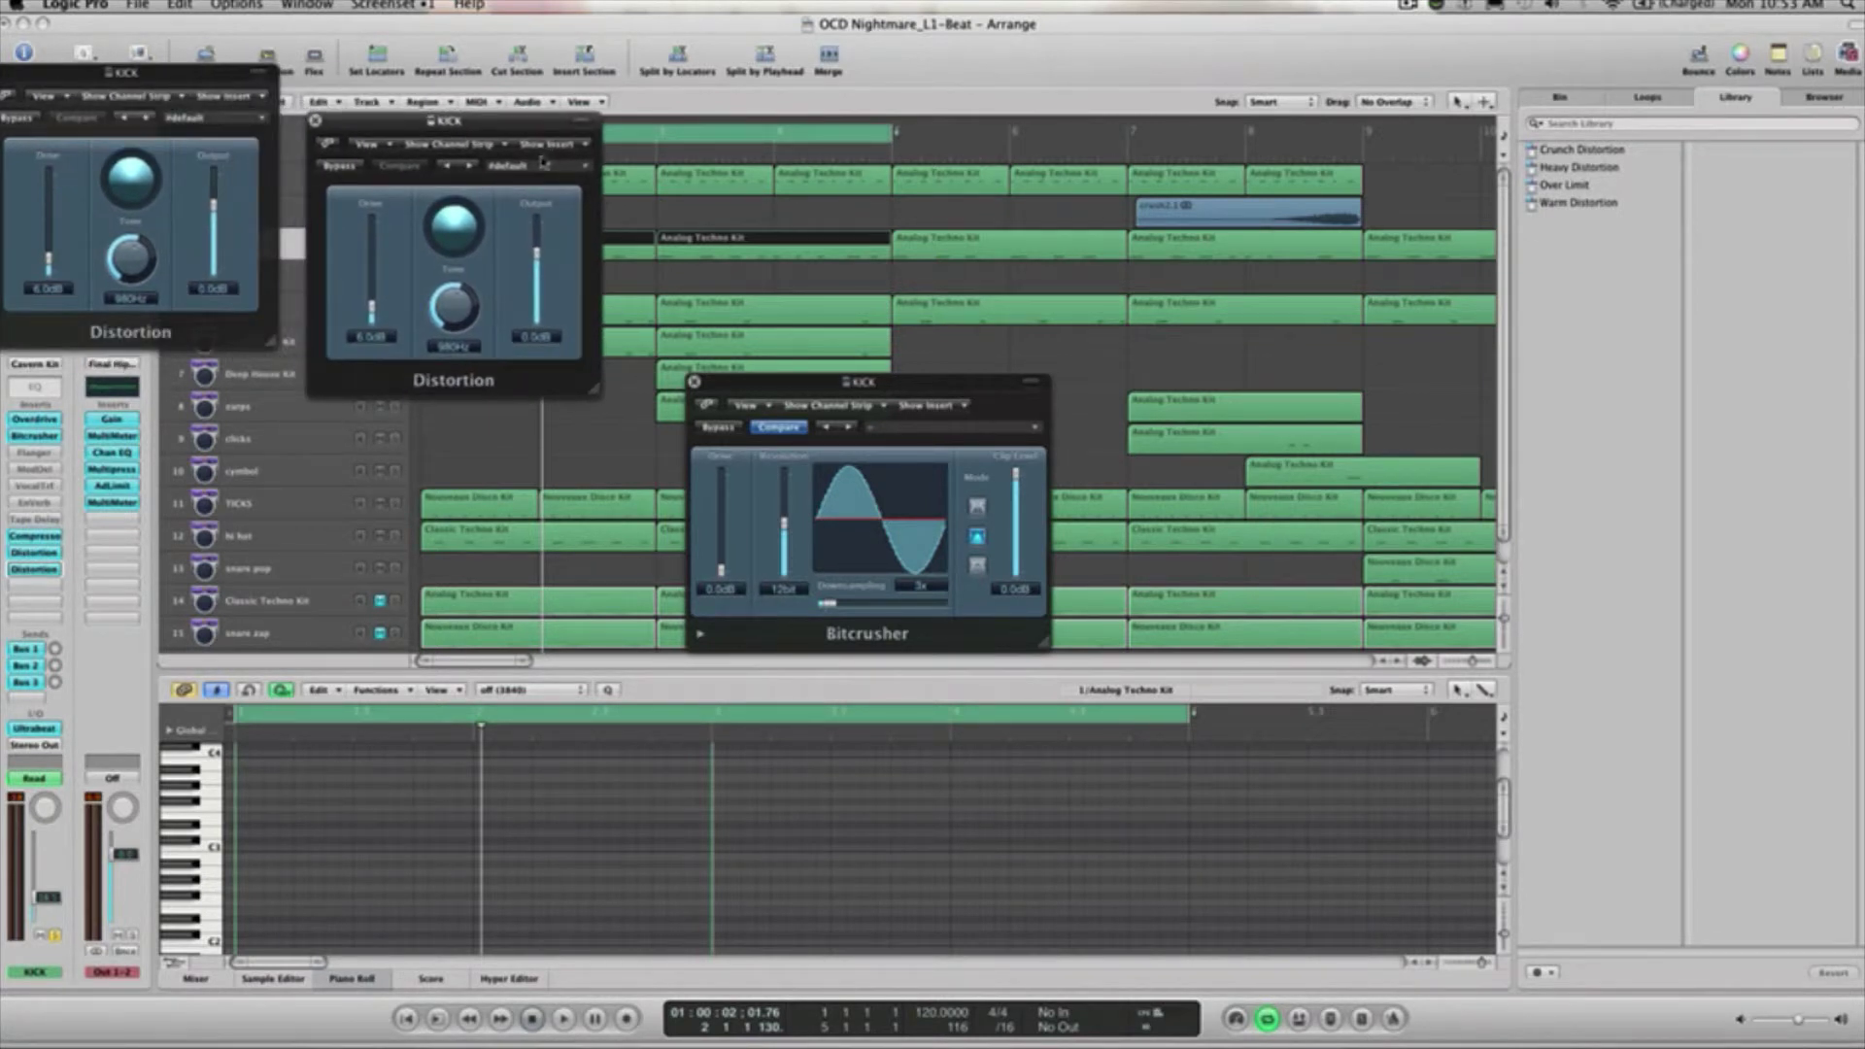
# Step through the second Distortion's presets, including Heavy Distortion and Over Limit, and settle on Warm Distortion.
pyautogui.click(471, 168)
pyautogui.click(471, 168)
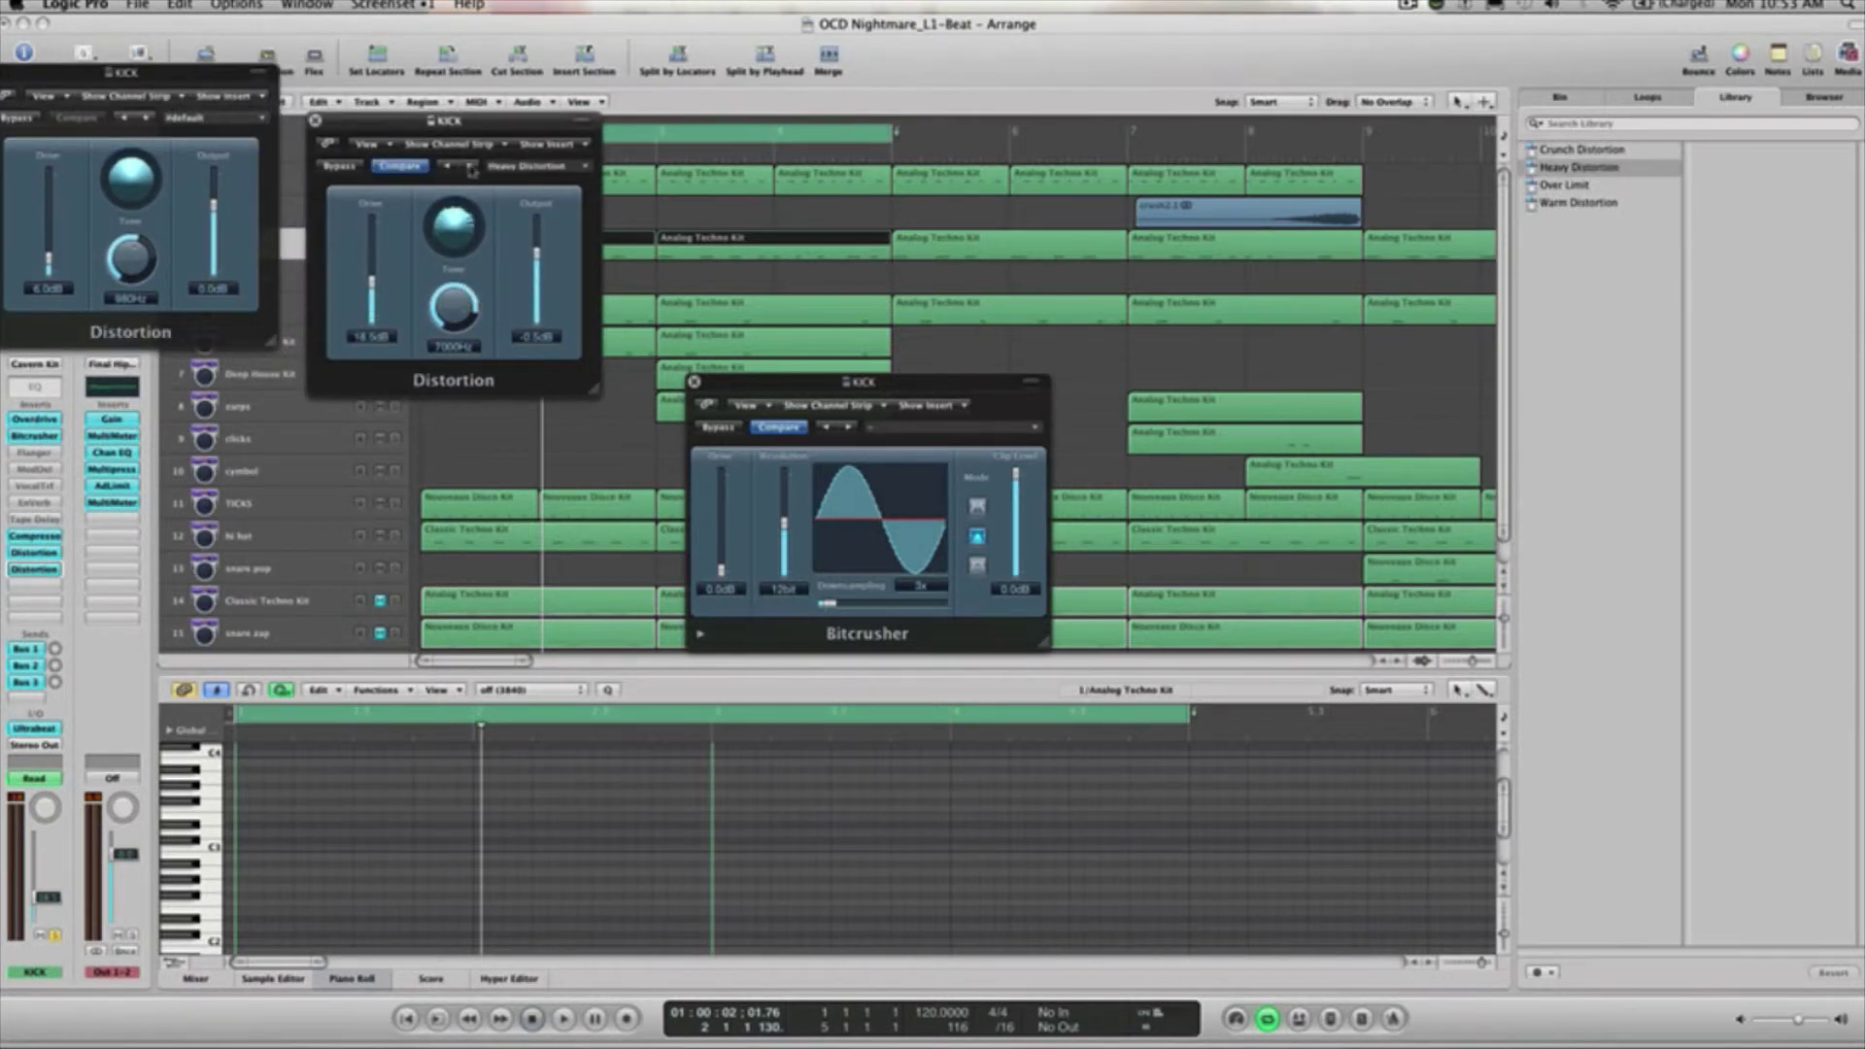
pyautogui.click(471, 168)
pyautogui.click(471, 168)
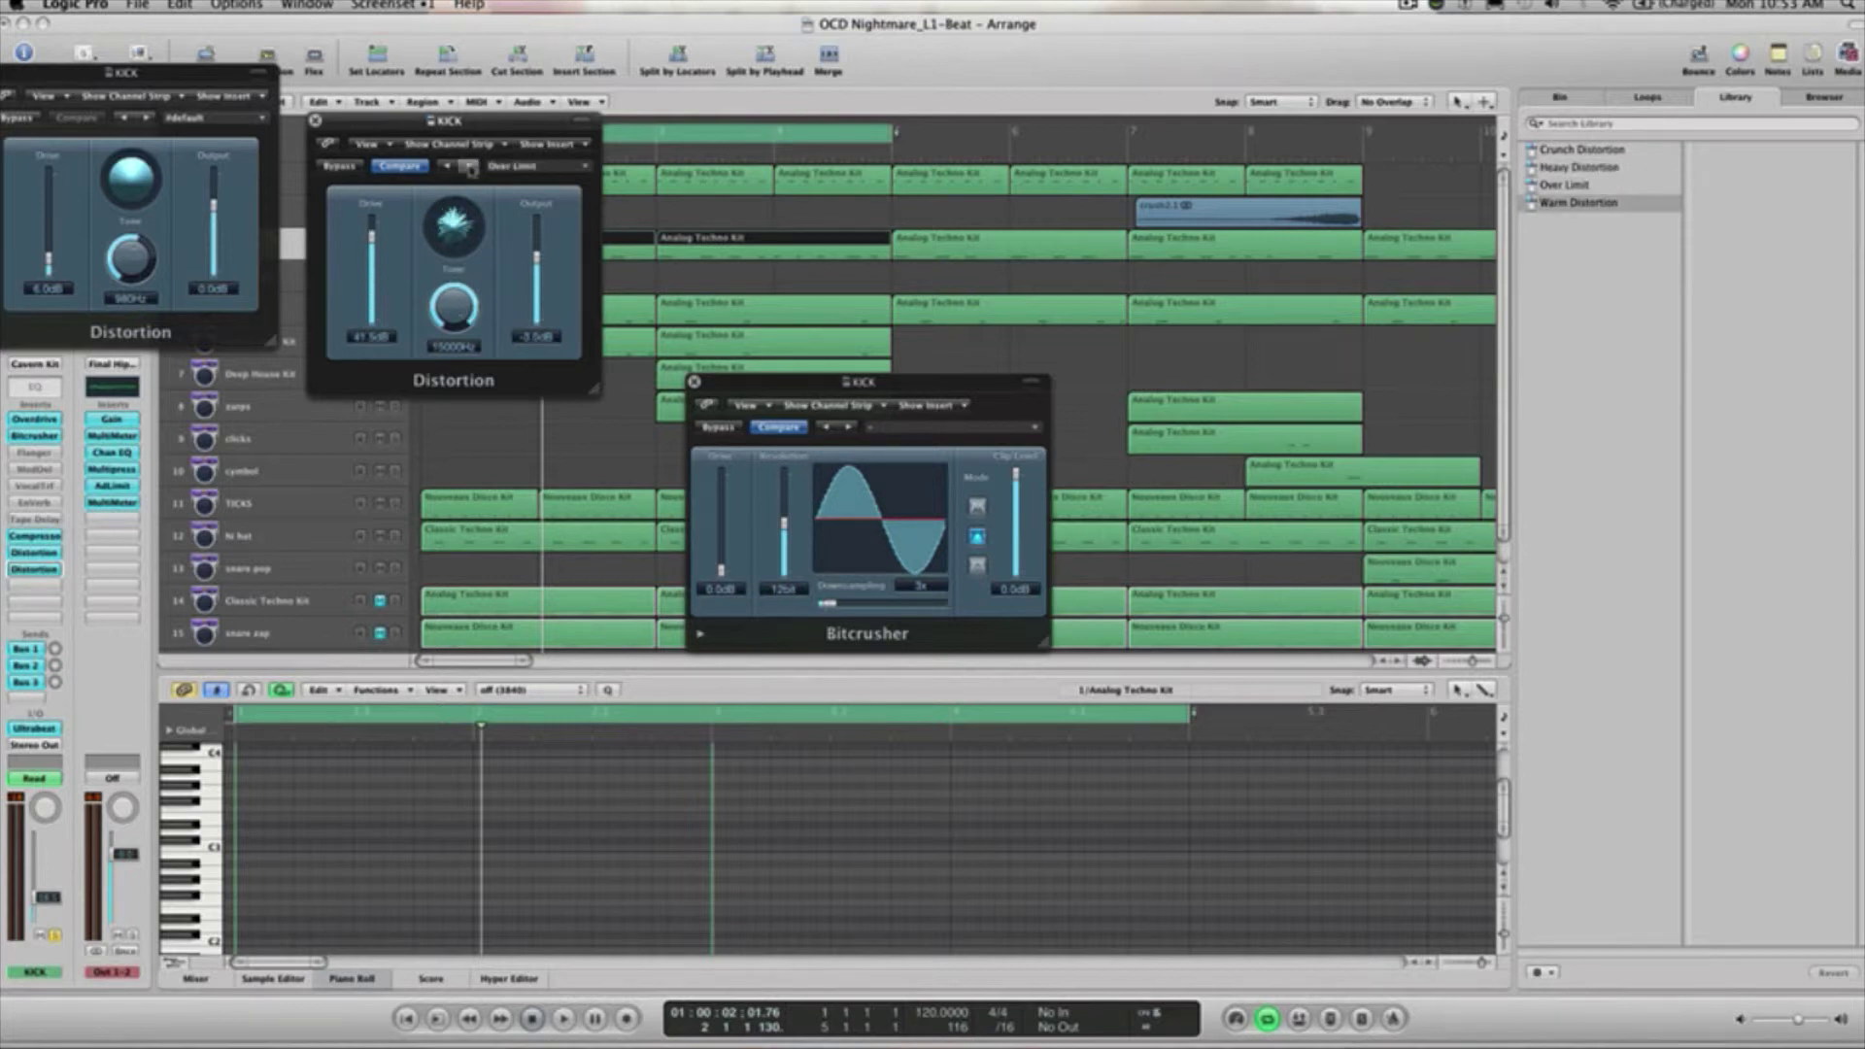
pyautogui.click(471, 168)
pyautogui.click(471, 168)
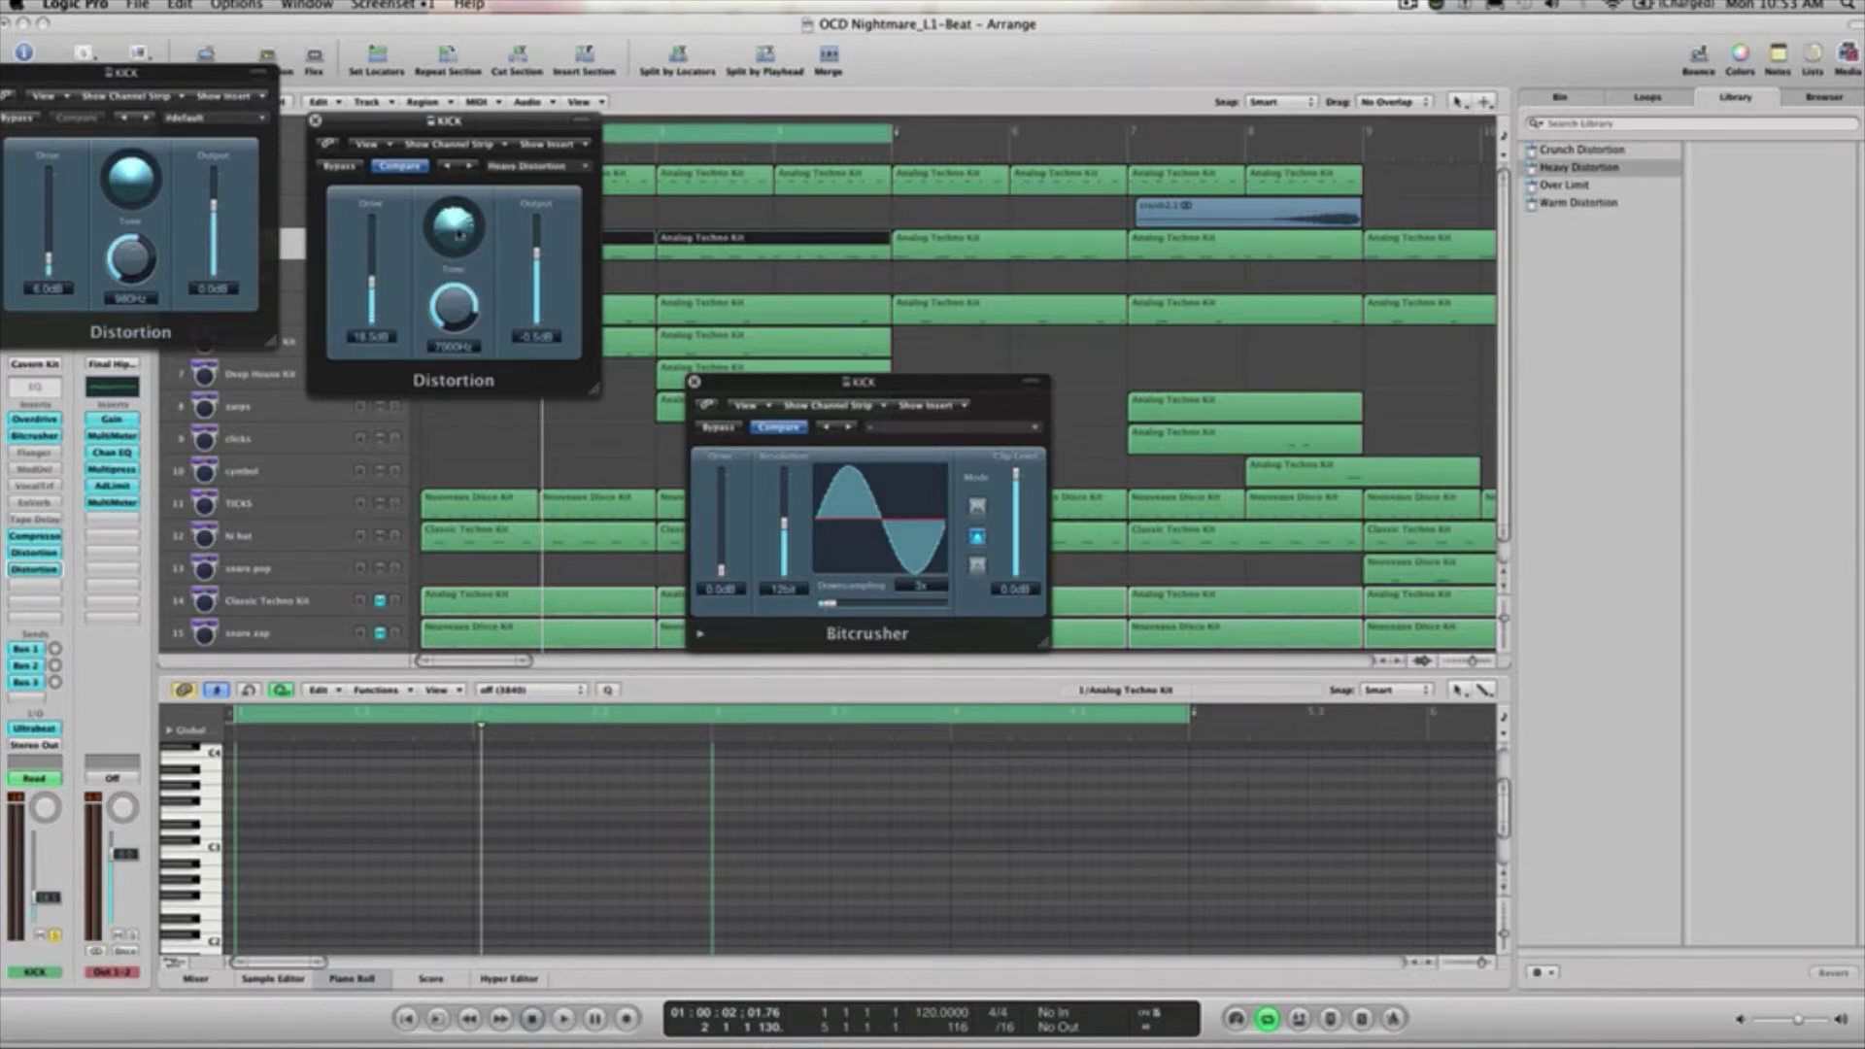
pyautogui.click(472, 168)
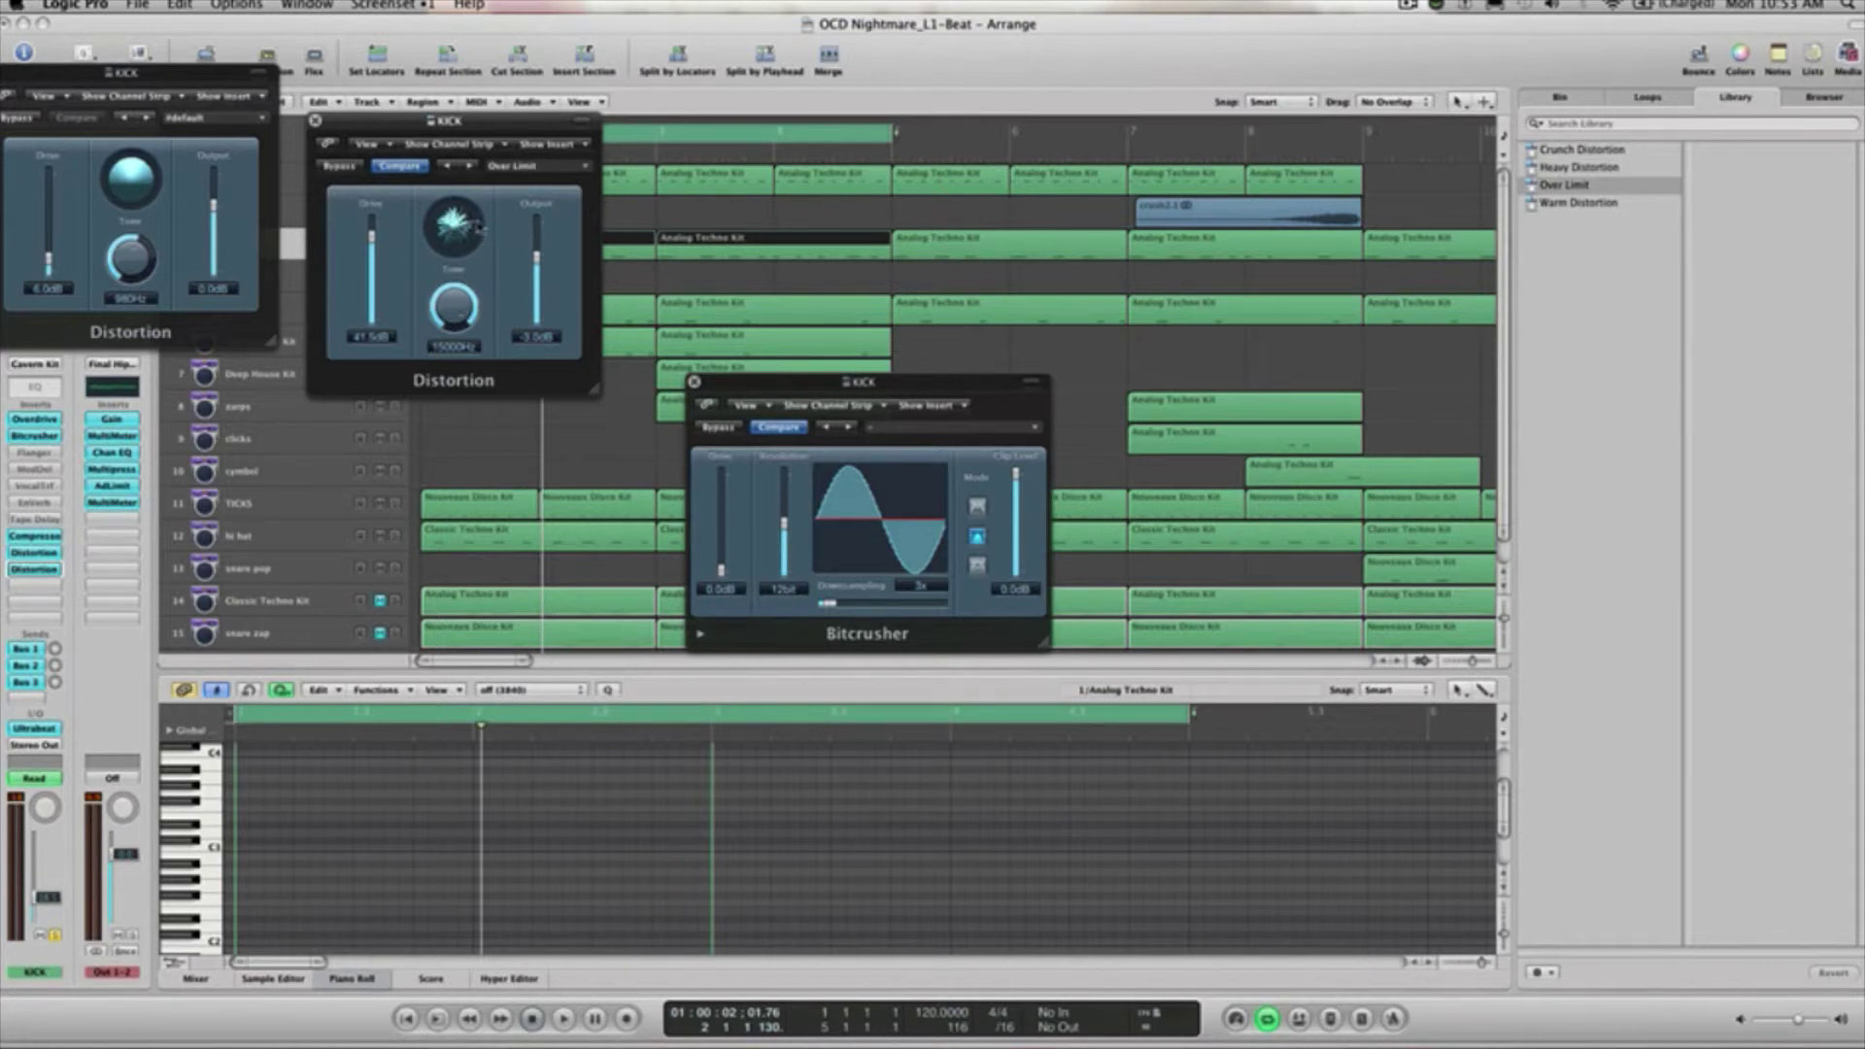
pyautogui.click(472, 168)
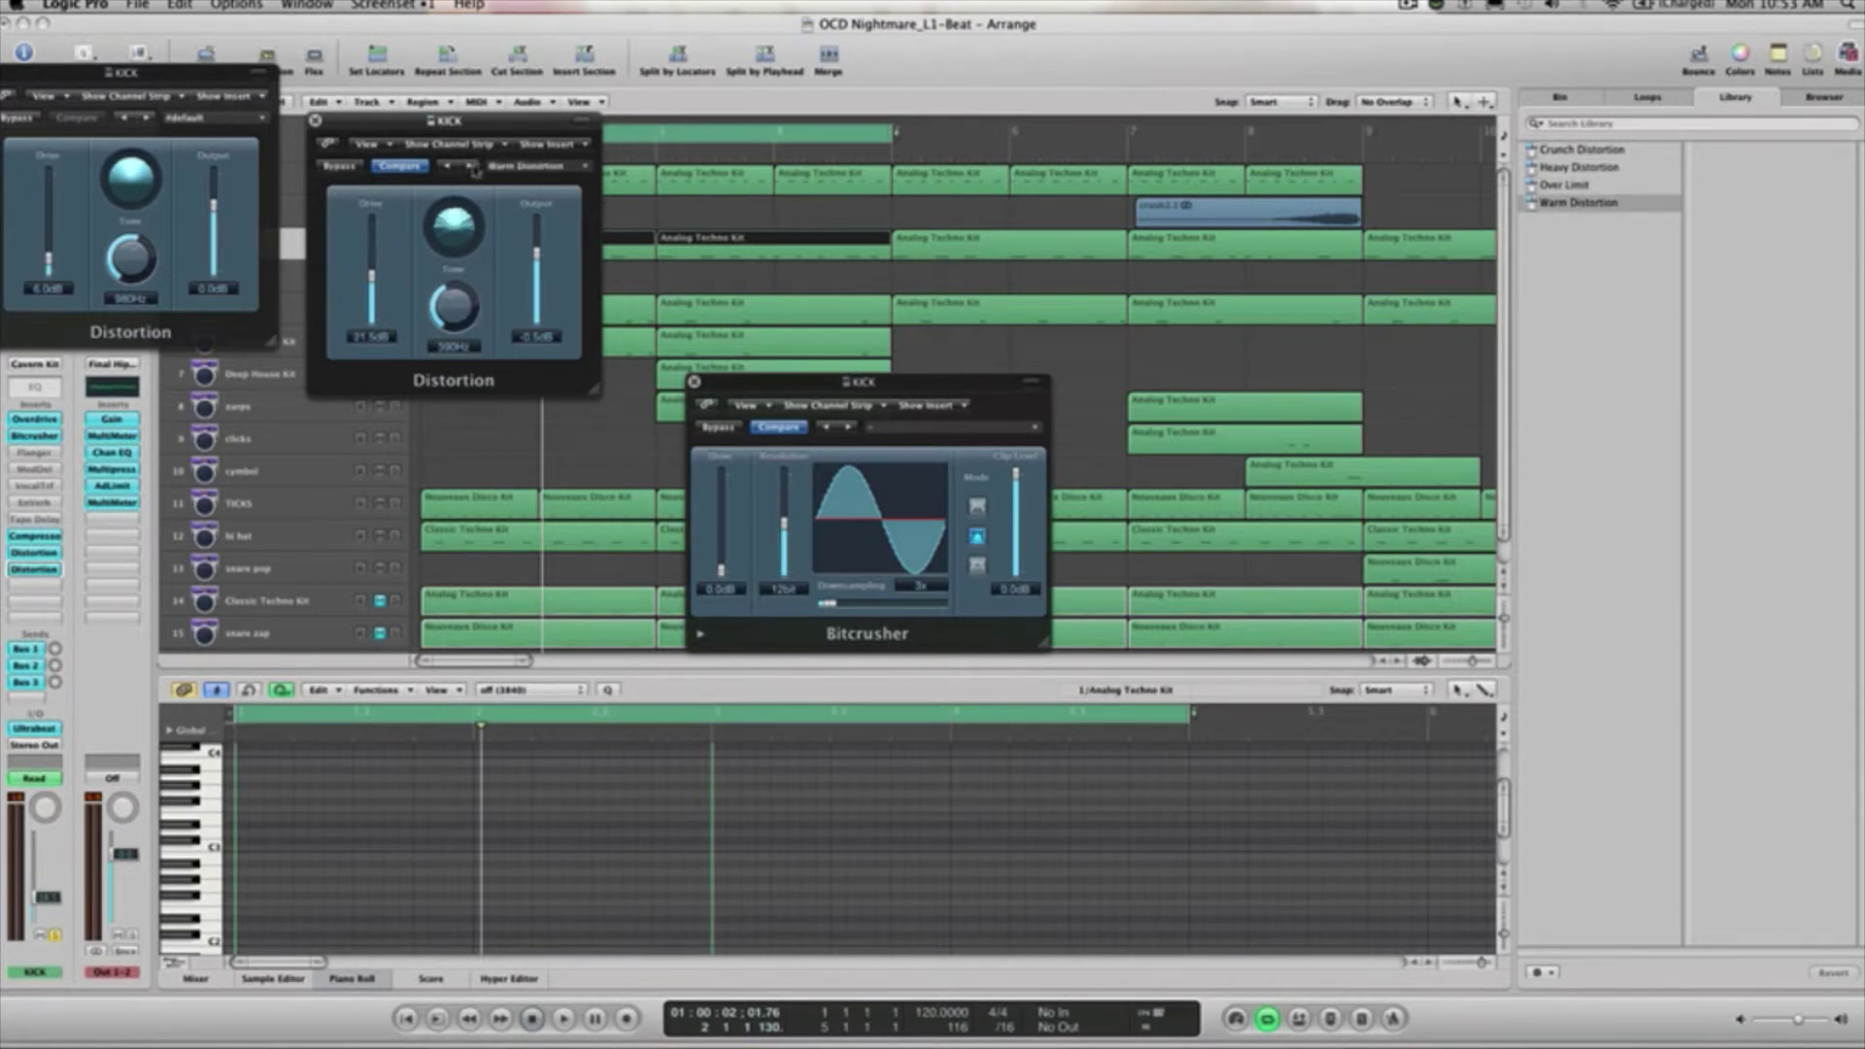
# Raise the second Distortion's drive to 33.5 dB, lower its tone frequency and close its window.
pyautogui.moveTo(372, 277)
pyautogui.mouseDown()
pyautogui.moveTo(373, 231)
pyautogui.moveTo(372, 248)
pyautogui.mouseUp()
pyautogui.moveTo(453, 301); pyautogui.dragTo(452, 314)
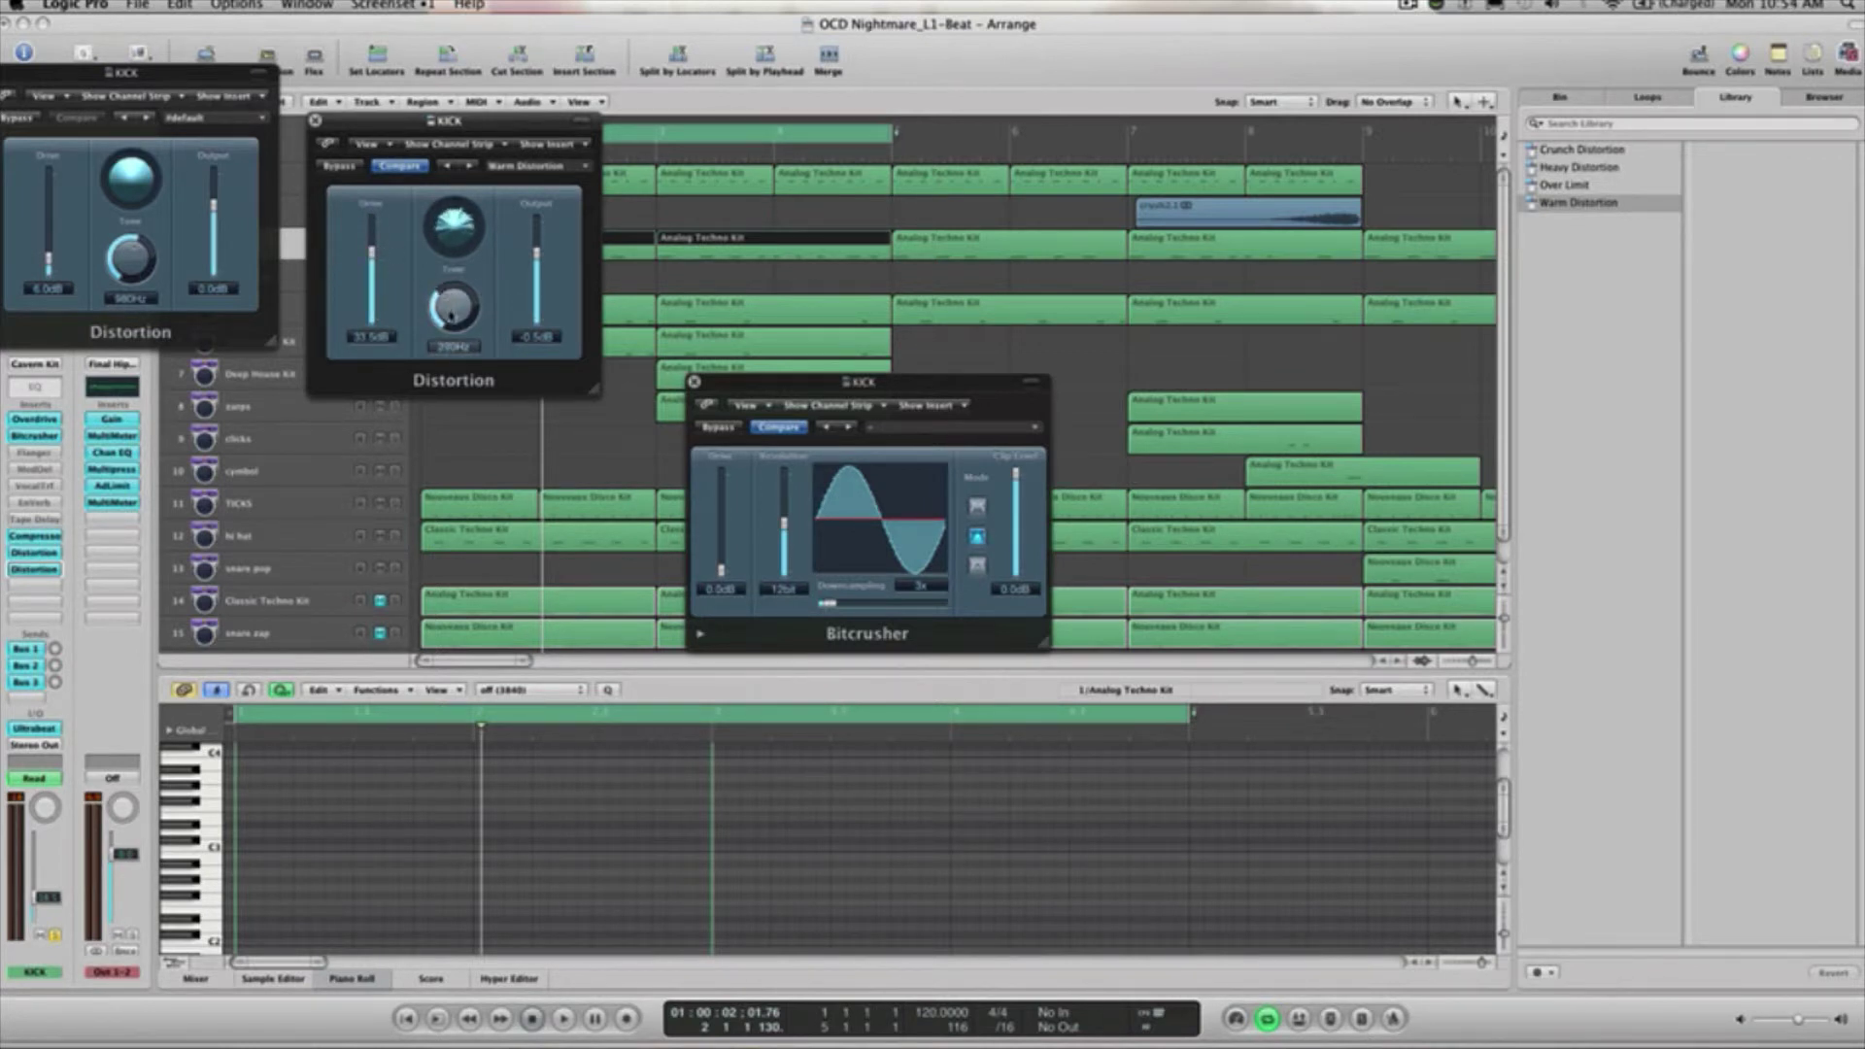
pyautogui.click(314, 120)
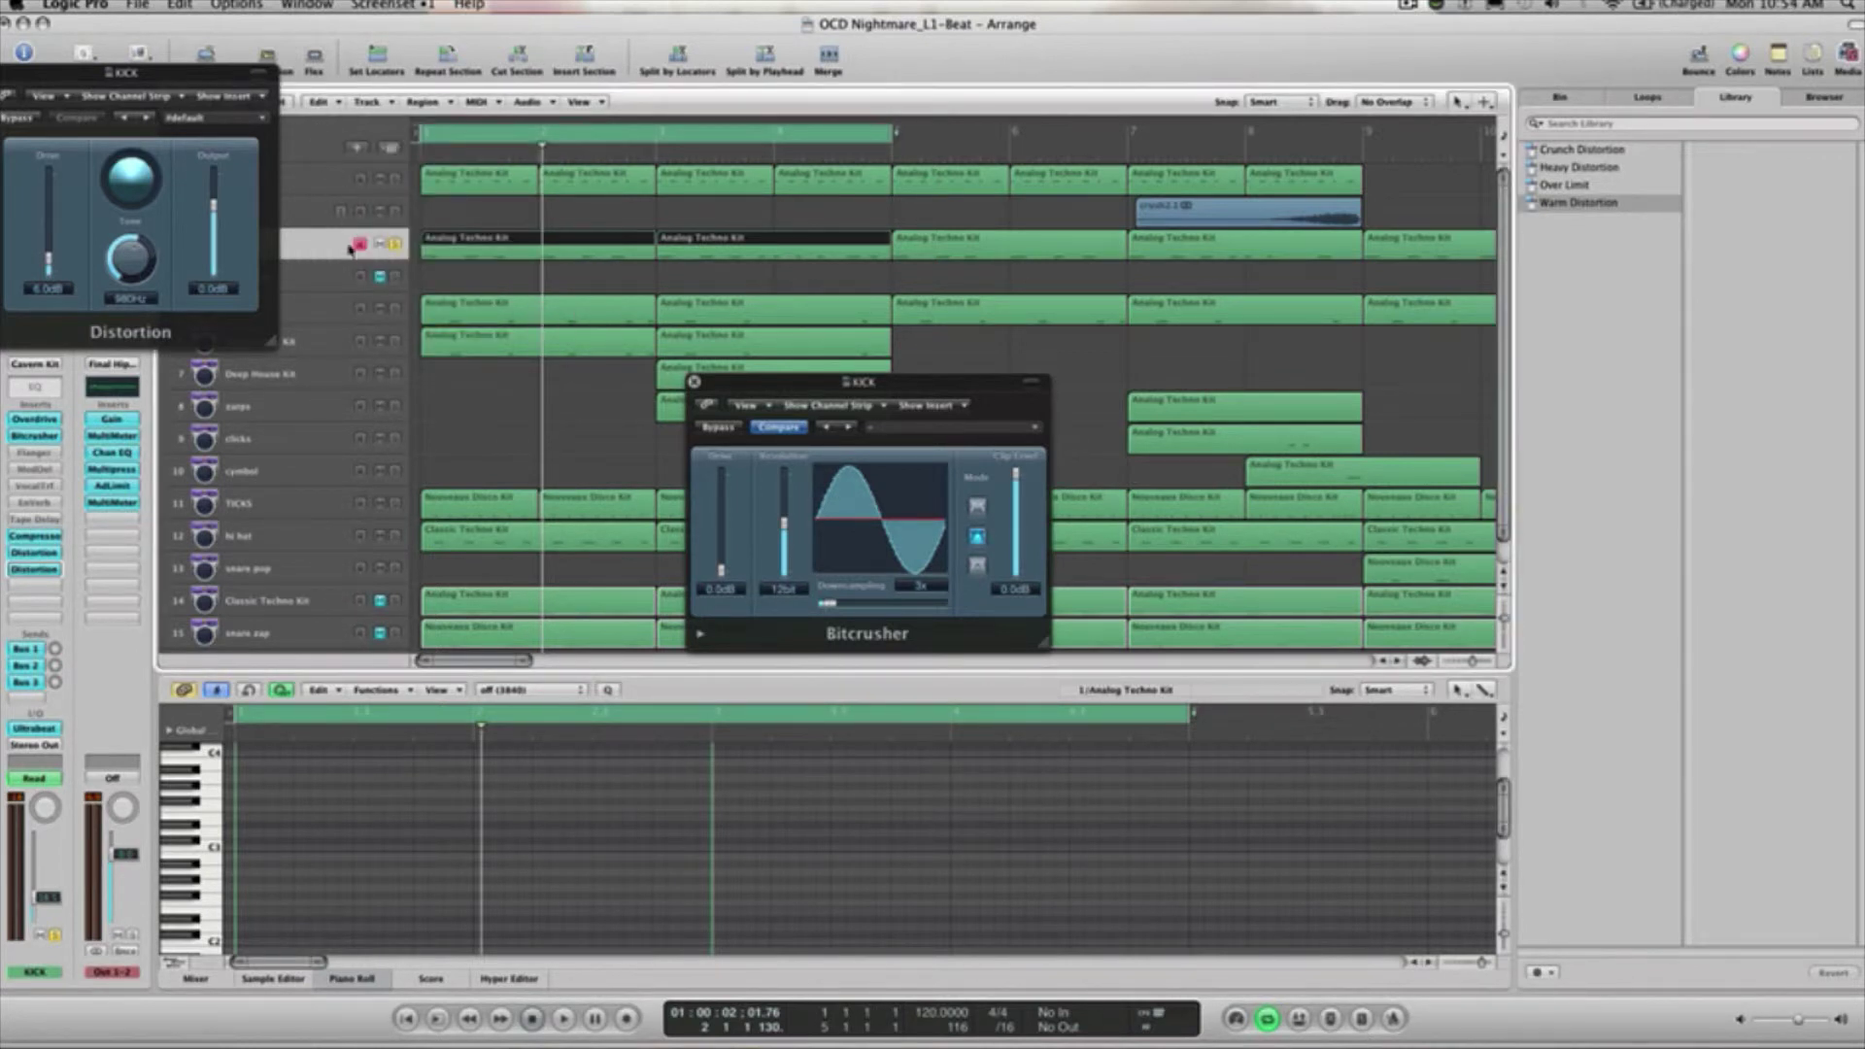
# Move the kick's first Distortion window beside Bitcrusher, audition the kick and remove the second Distortion from the KICK channel.
pyautogui.moveTo(162, 76); pyautogui.dragTo(487, 345)
pyautogui.press('space')
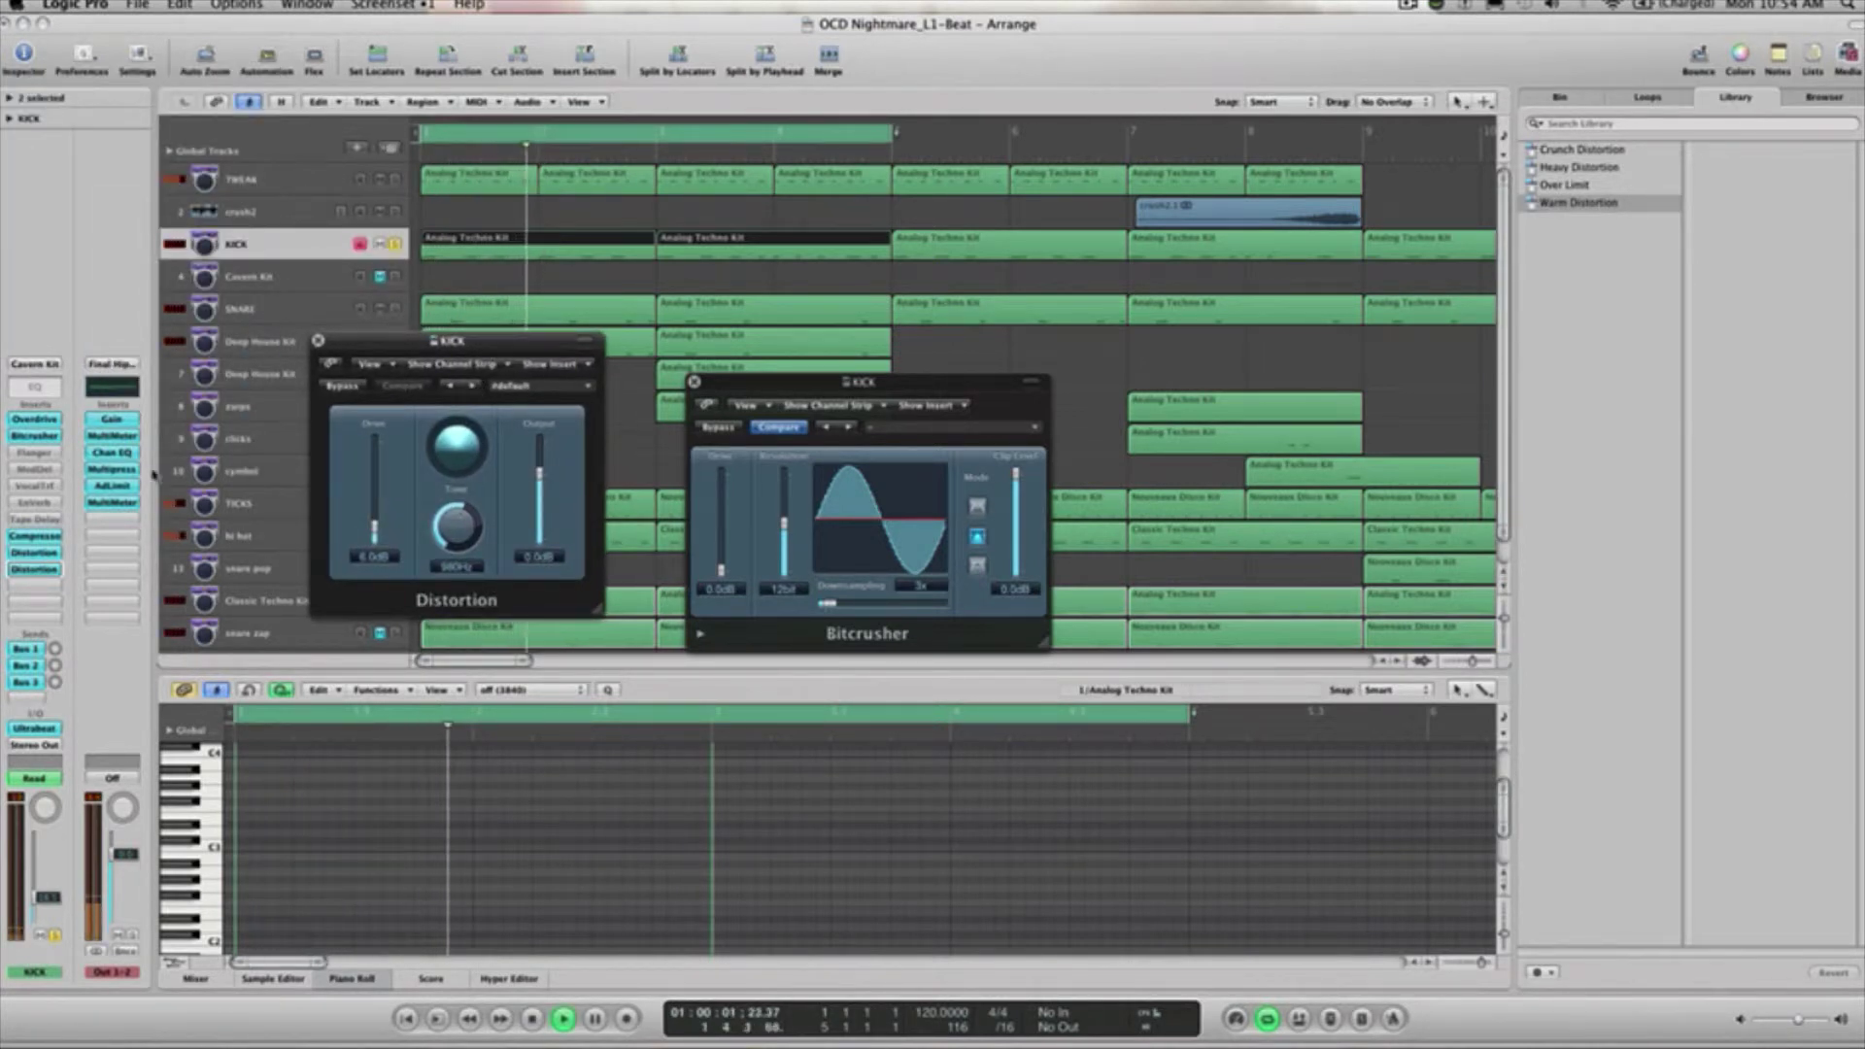
pyautogui.press('space')
pyautogui.click(47, 570)
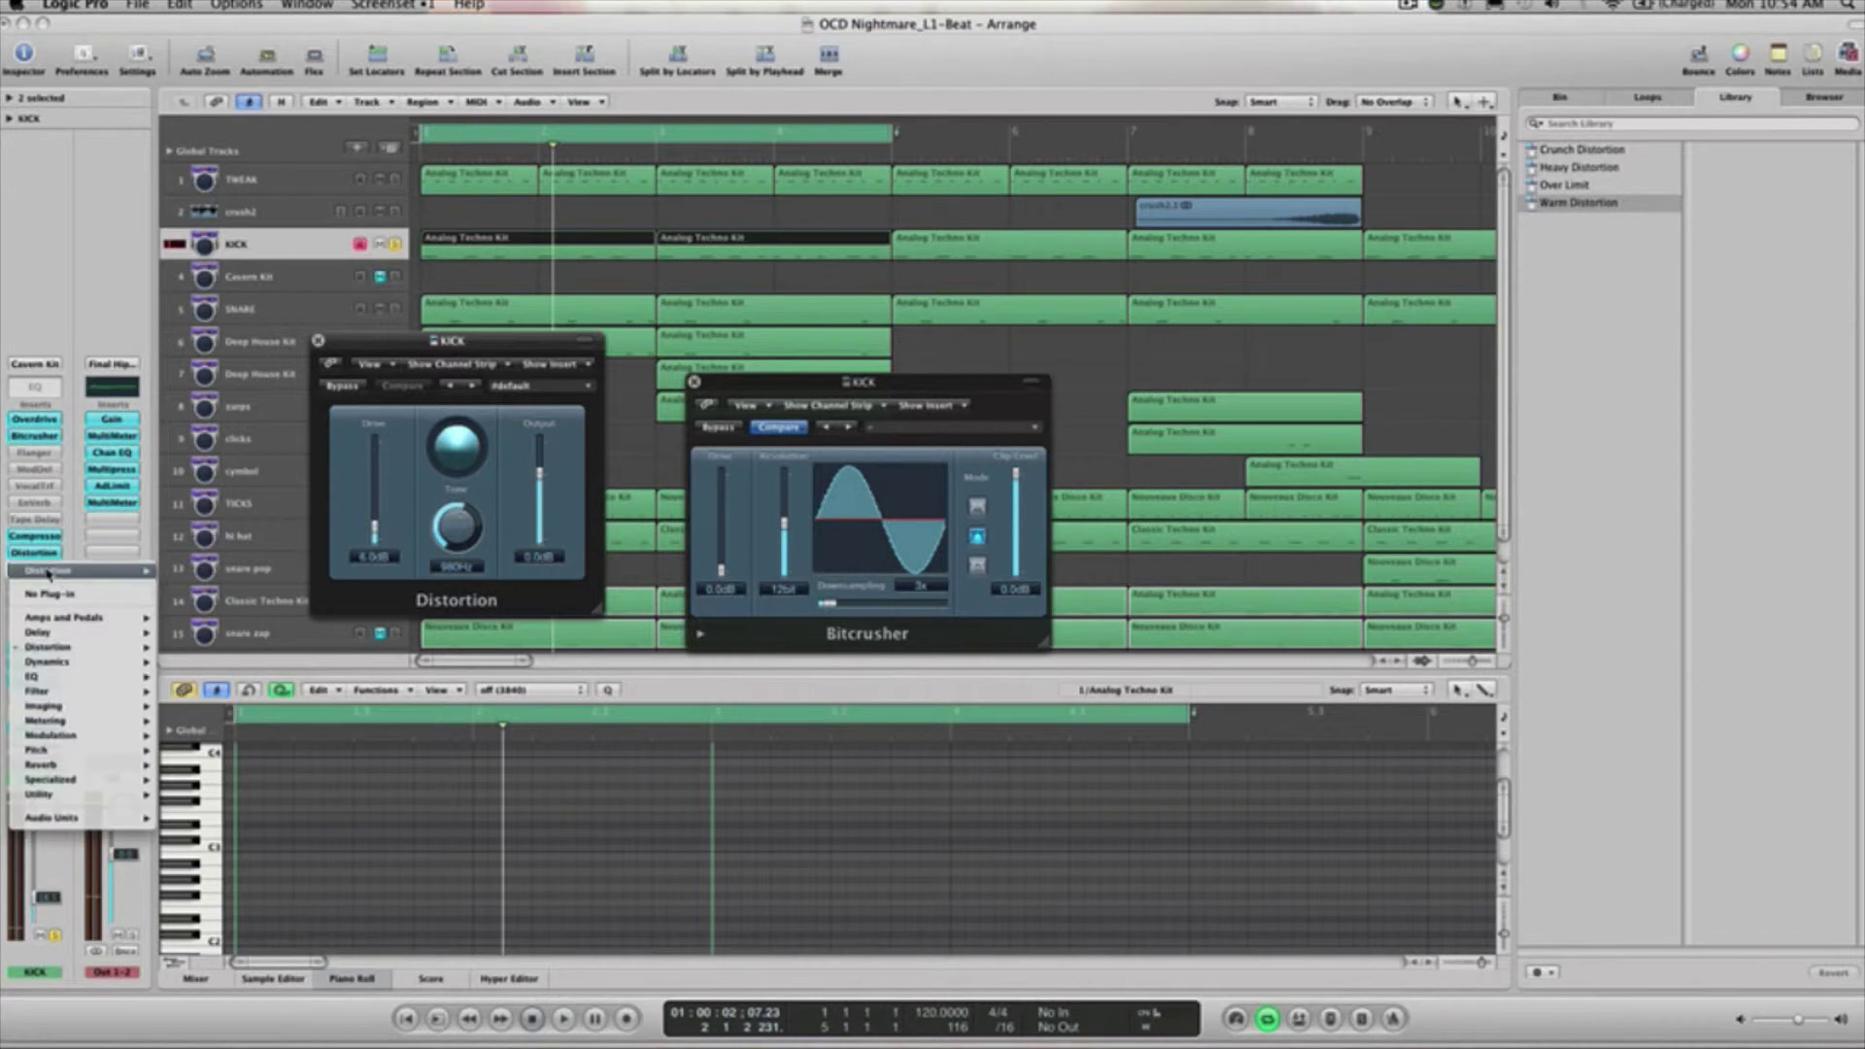
pyautogui.moveTo(46, 572)
pyautogui.click(47, 572)
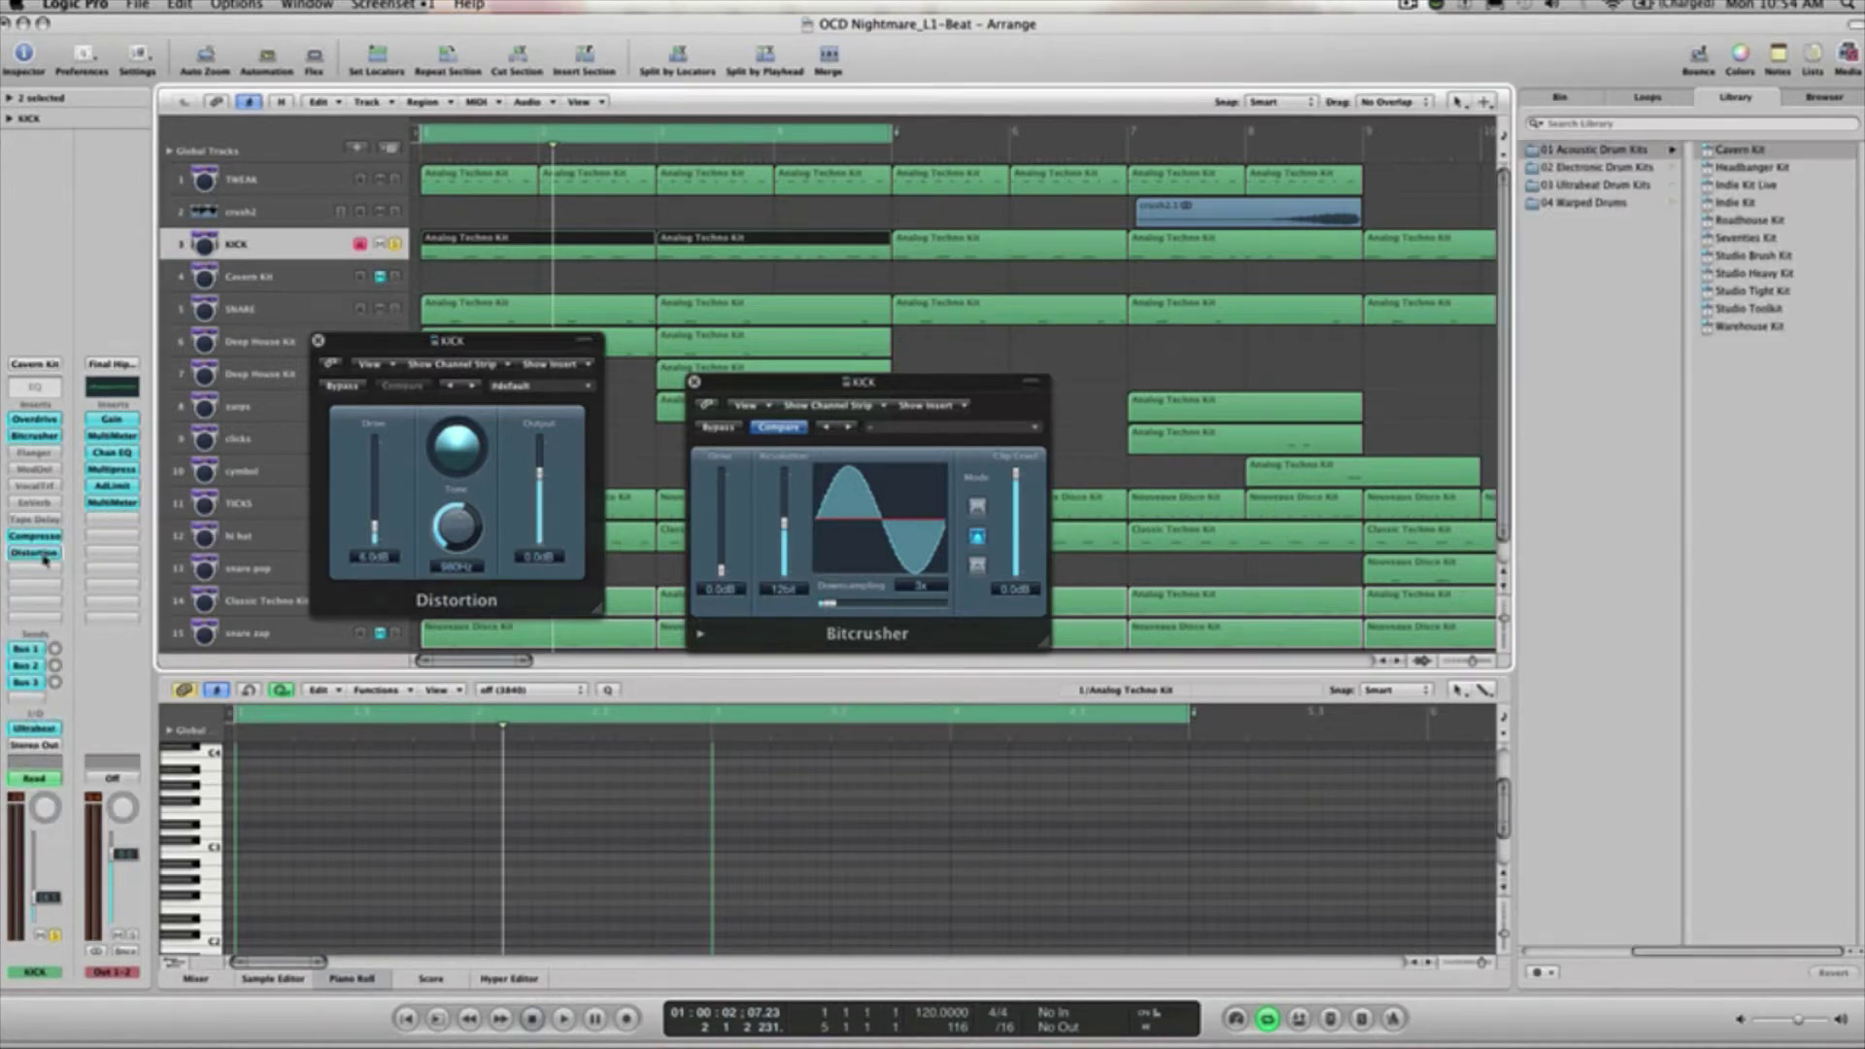
# Play the kick while lowering its remaining Distortion's drive to 0.0 dB, stop playback and close the Distortion window.
pyautogui.press('Return')
pyautogui.press('space')
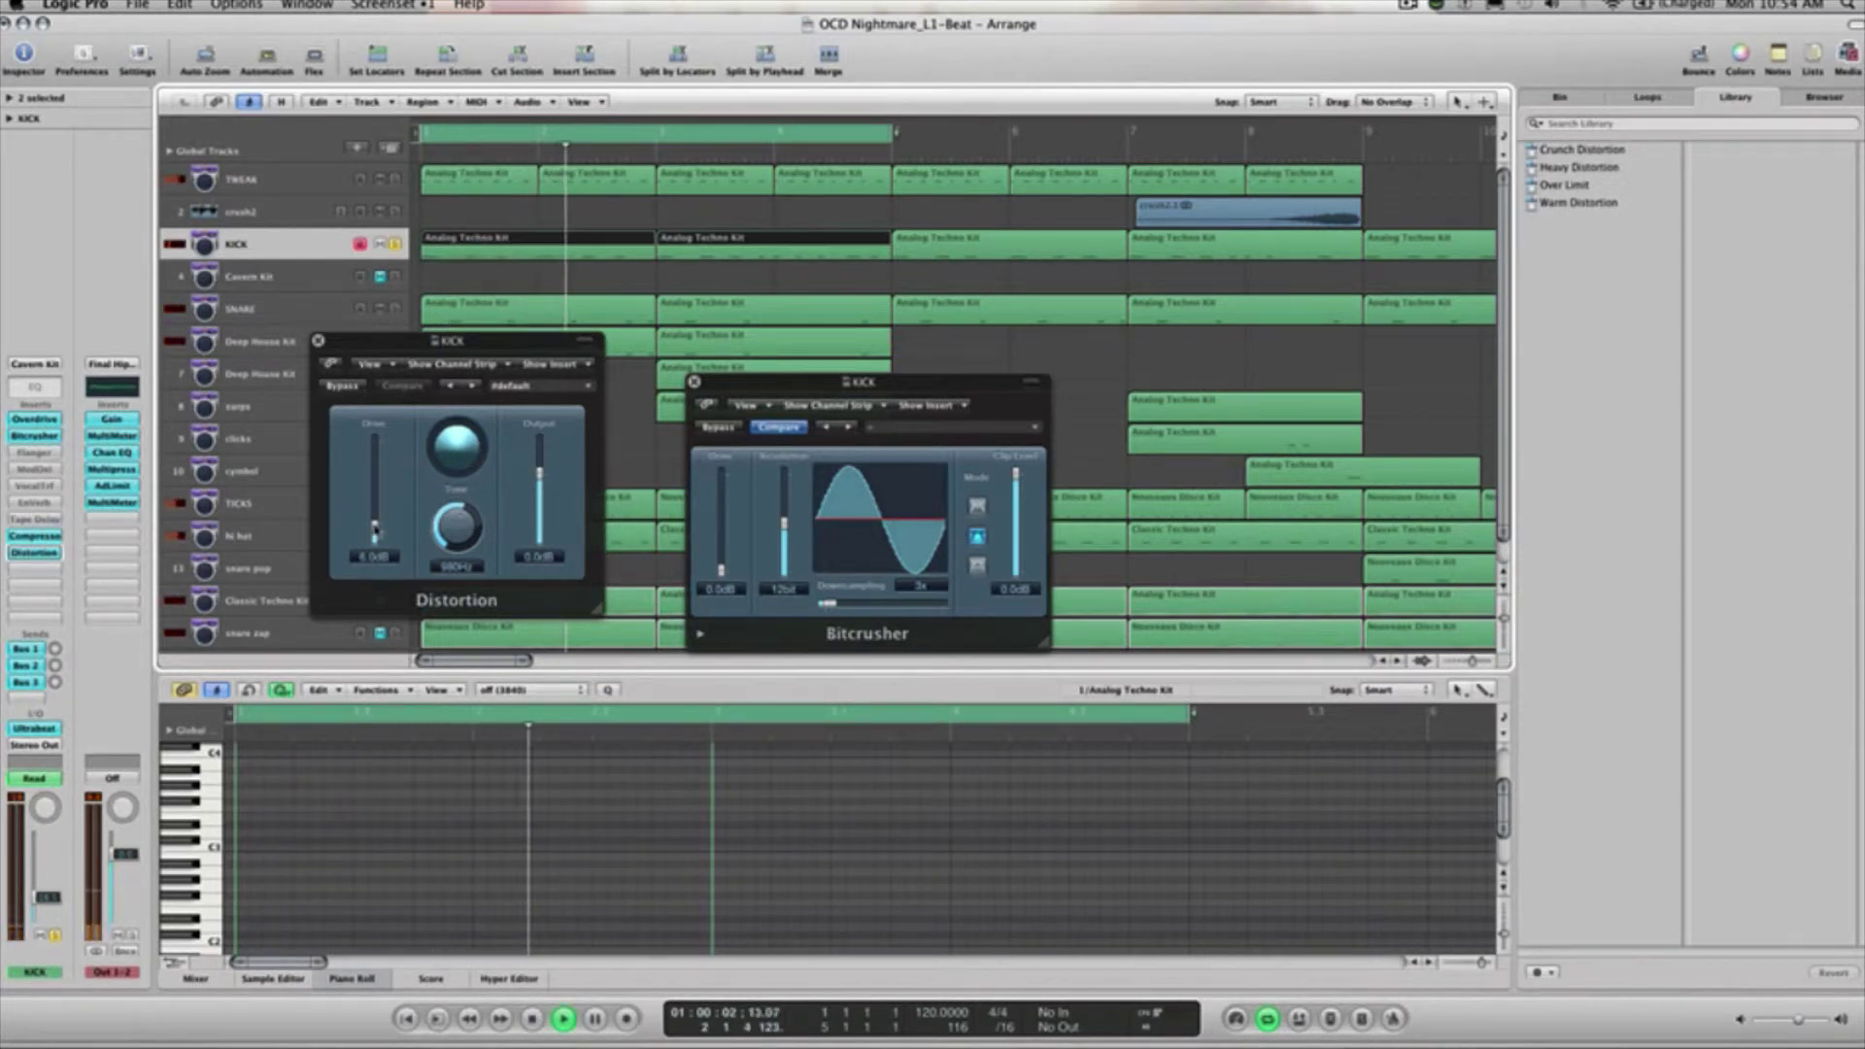
pyautogui.moveTo(374, 529); pyautogui.dragTo(374, 578)
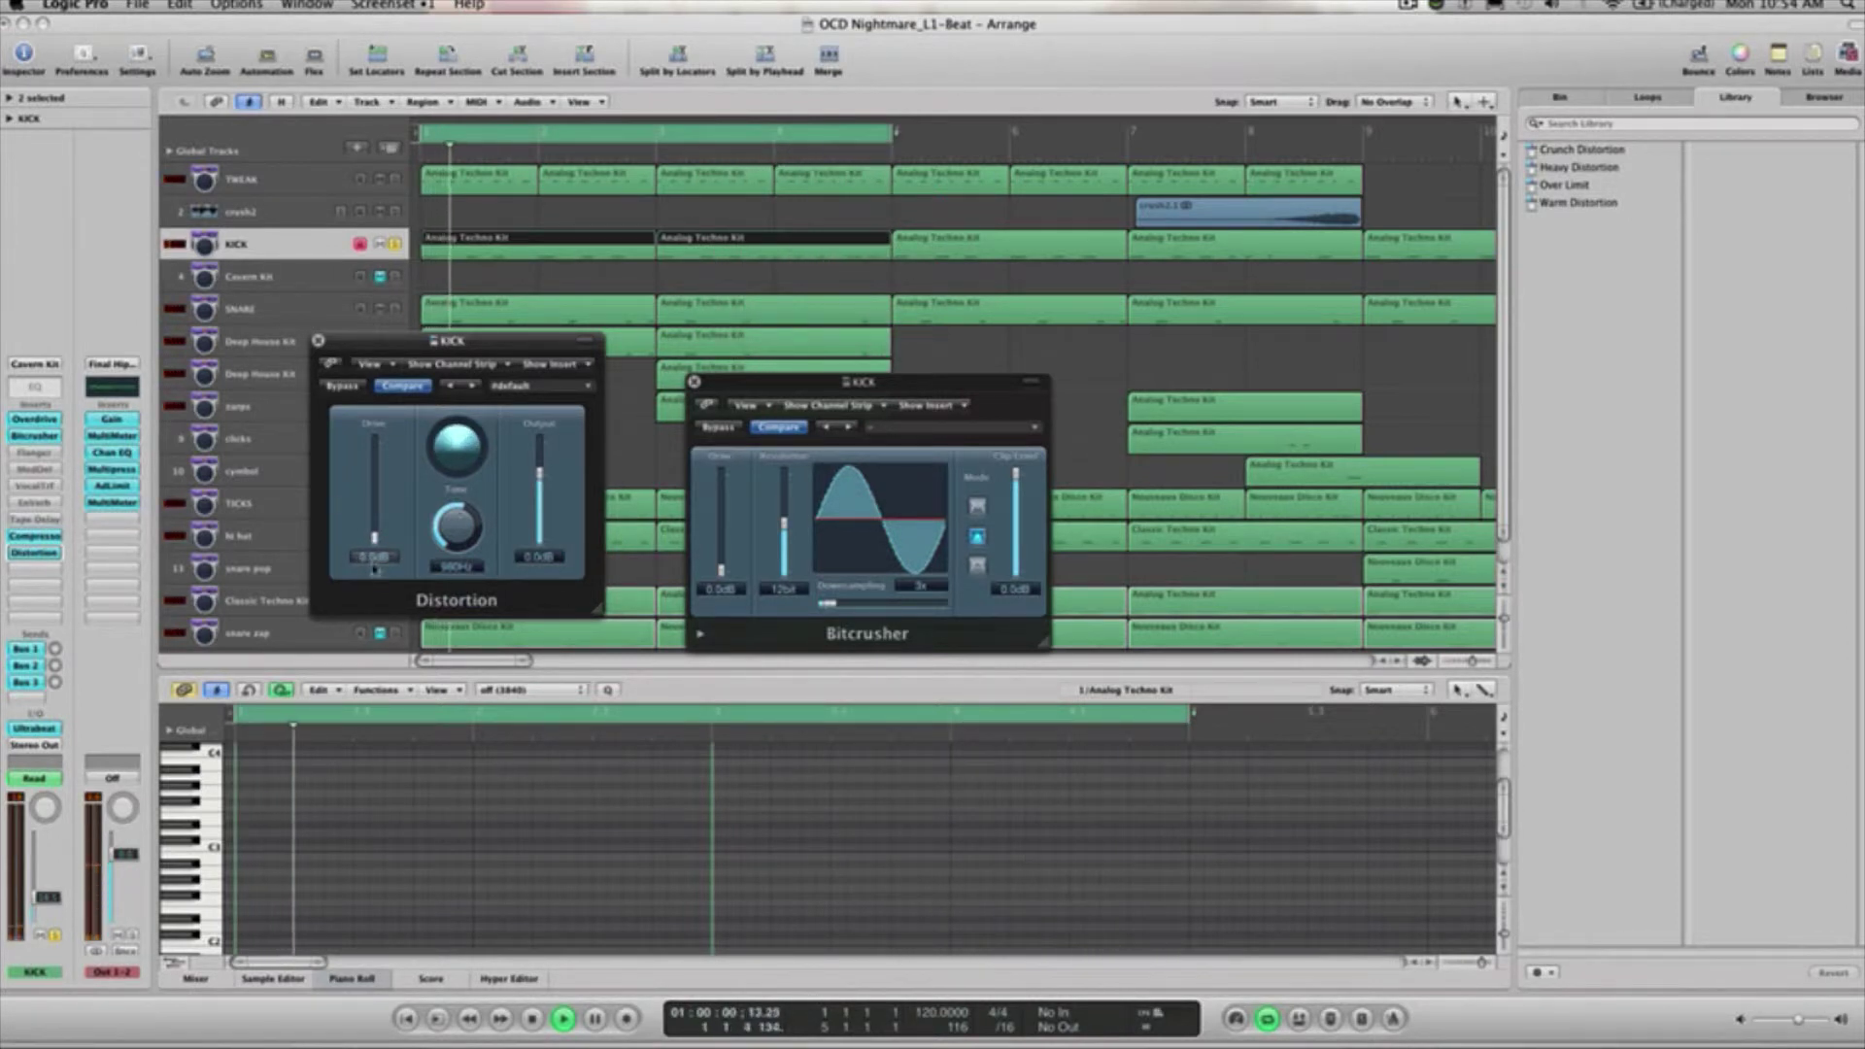
pyautogui.press('space')
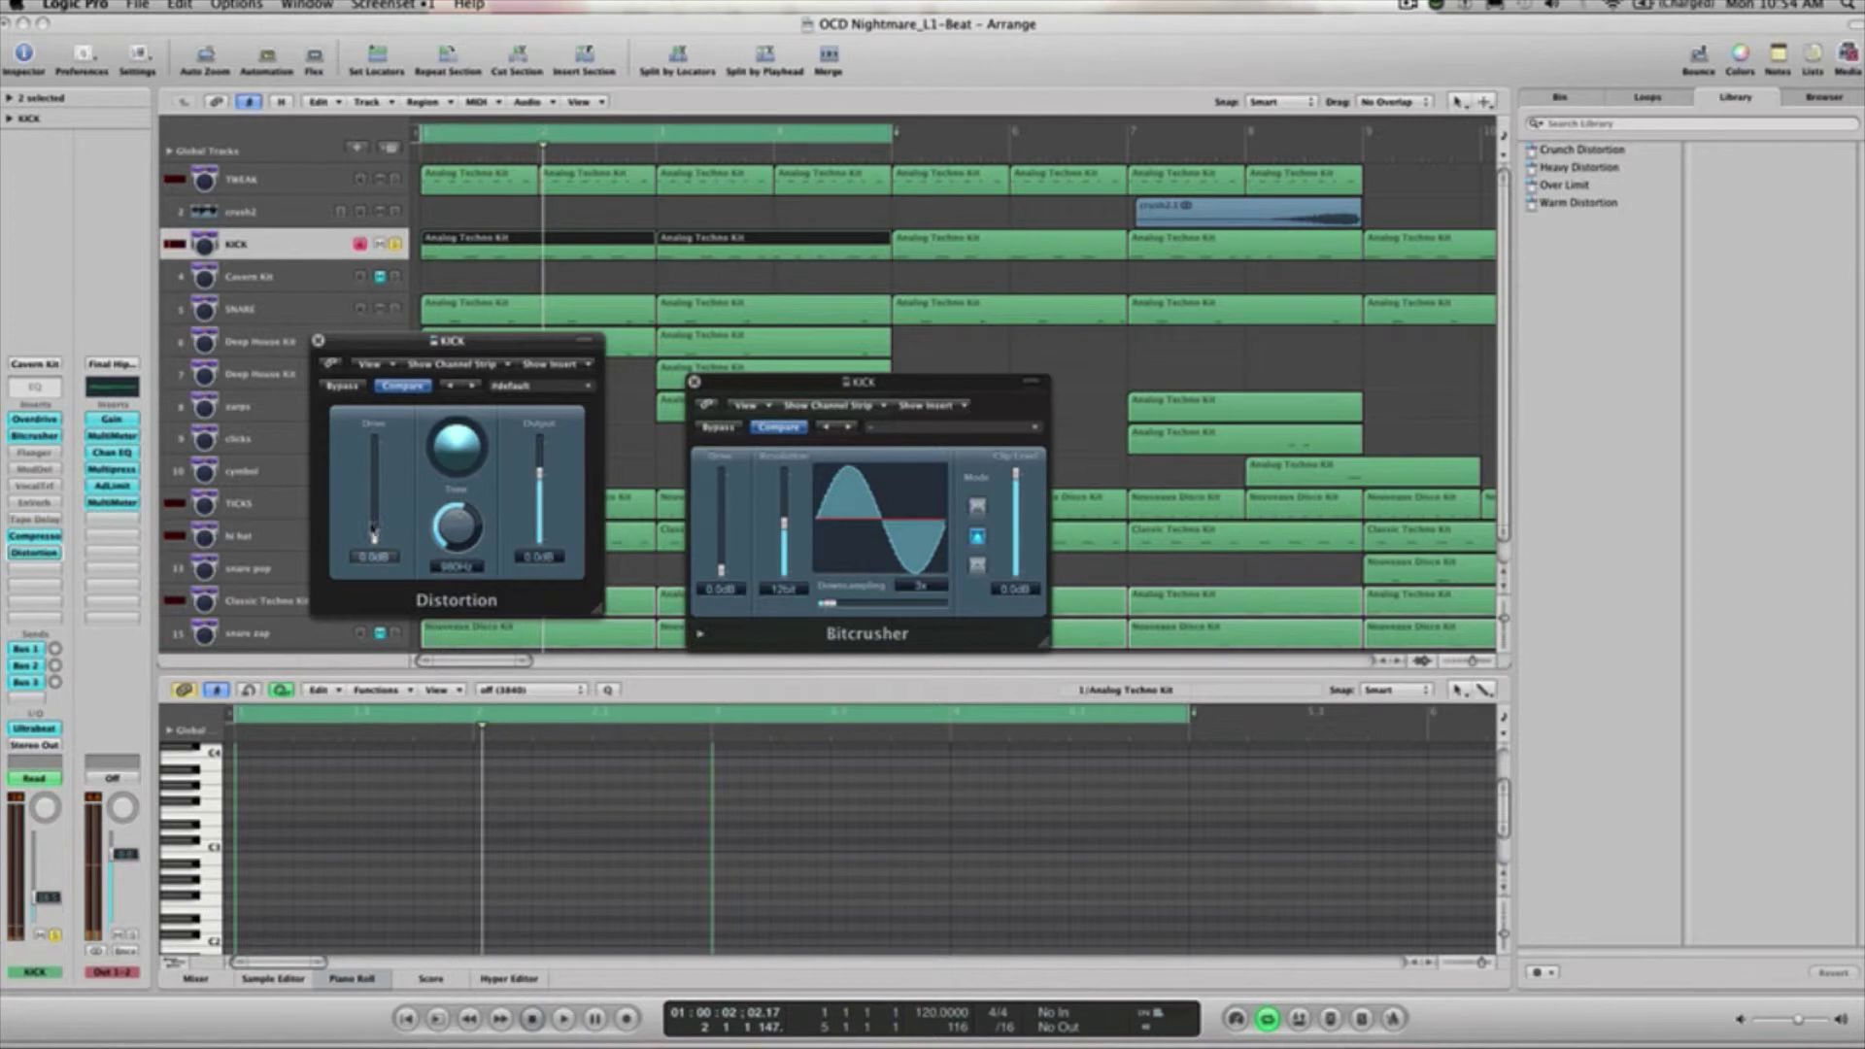
pyautogui.click(318, 342)
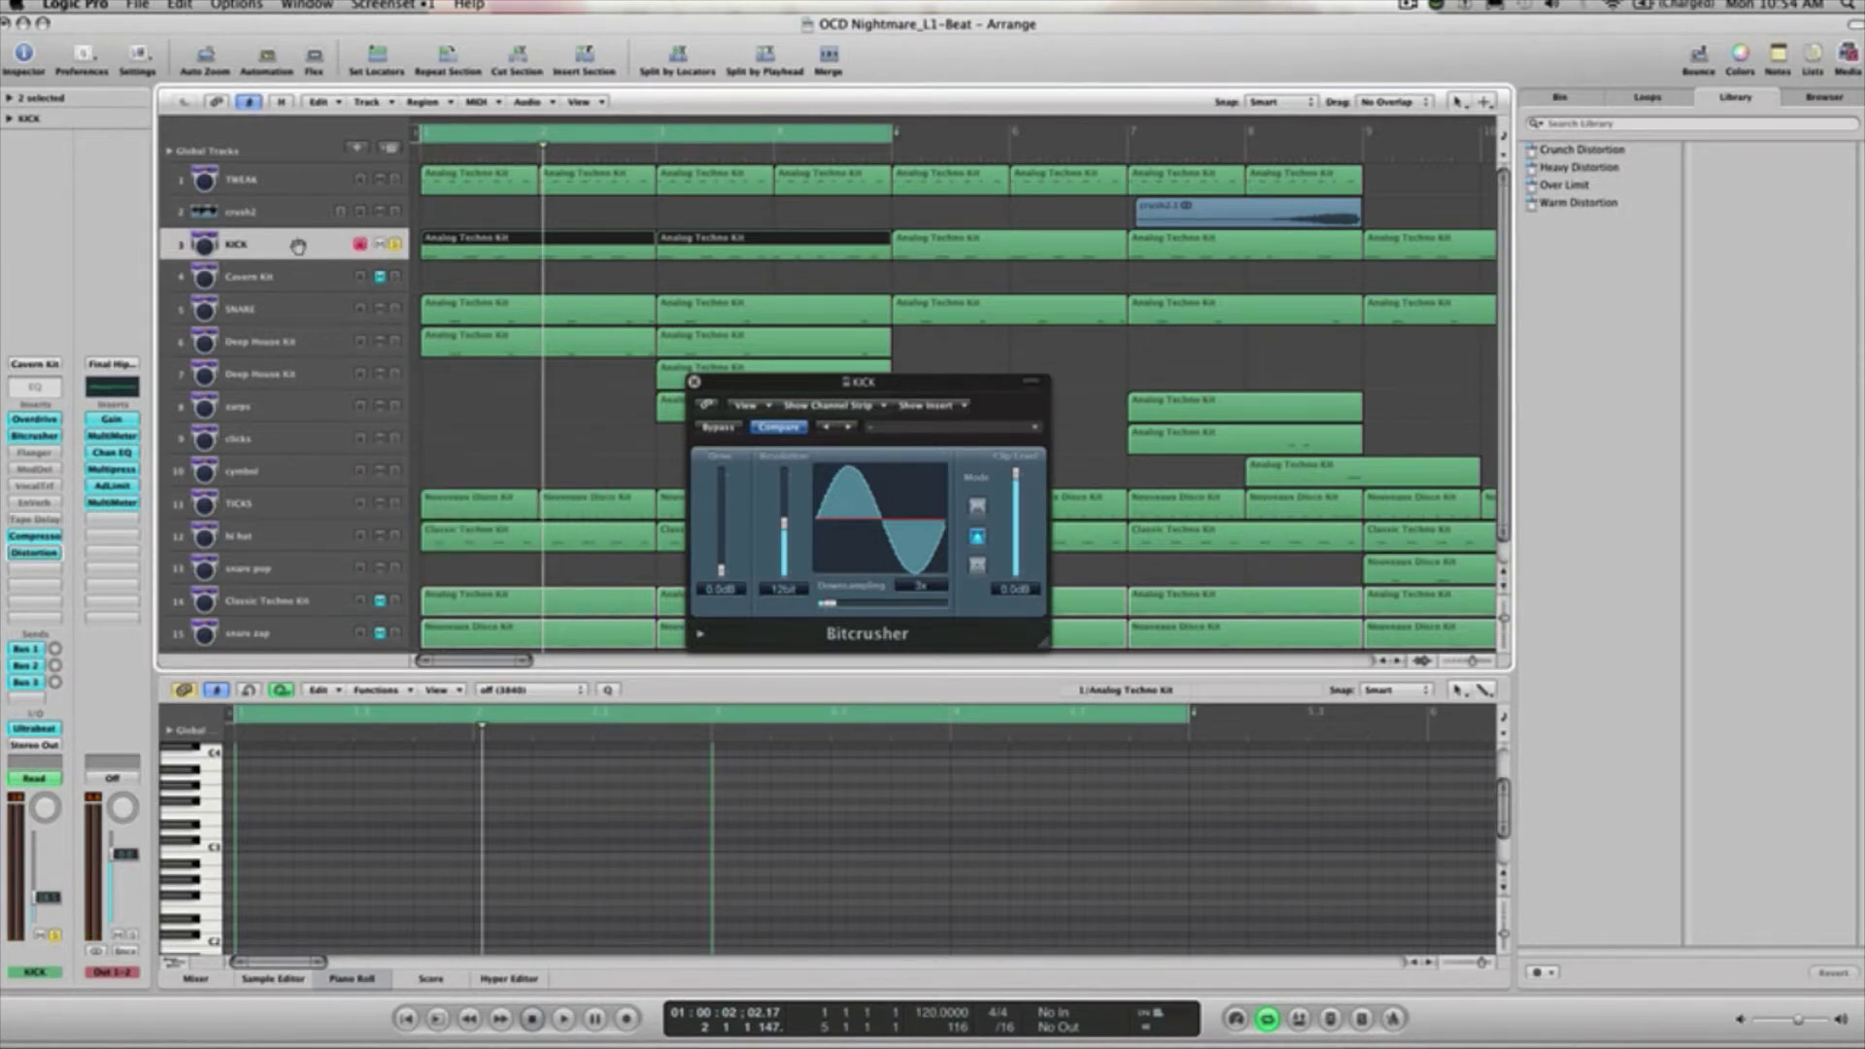
# Reopen the kick's Distortion and Bitcrusher windows, set Bitcrusher's downsampling to 4x and close both windows.
pyautogui.click(39, 553)
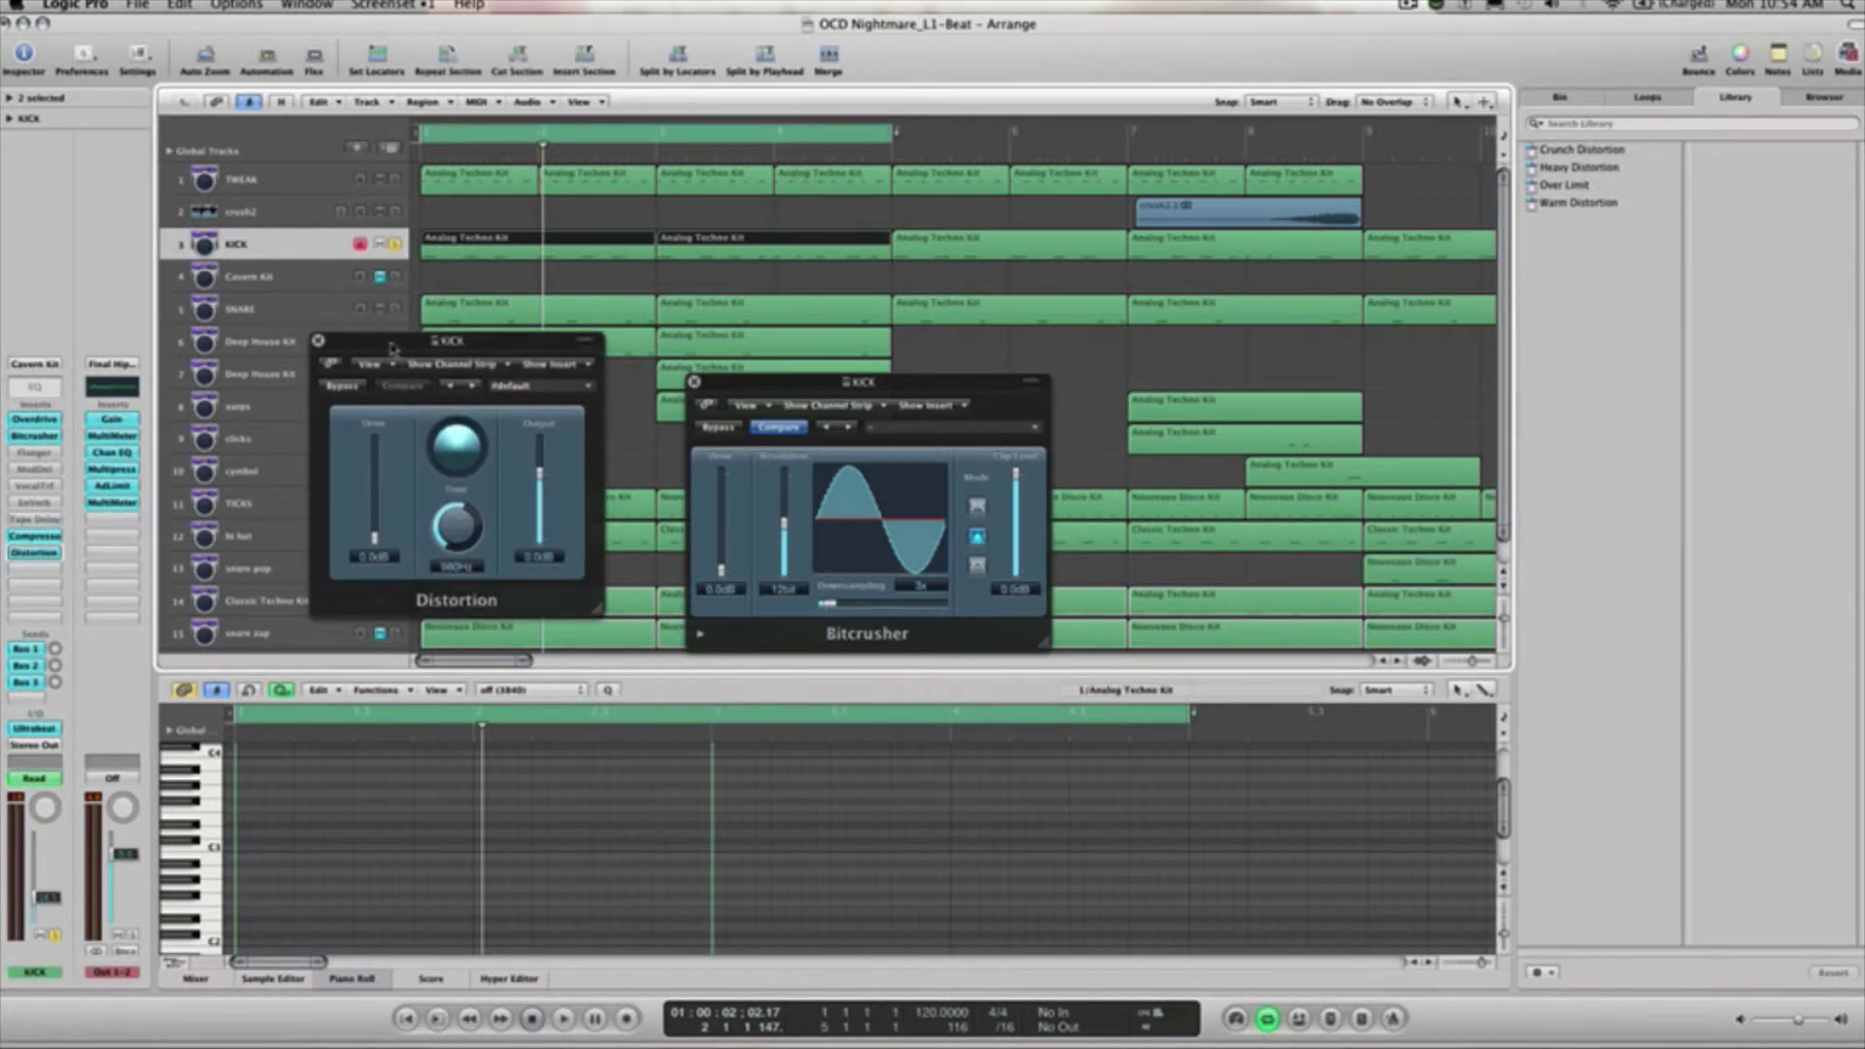
pyautogui.moveTo(392, 350); pyautogui.dragTo(381, 354)
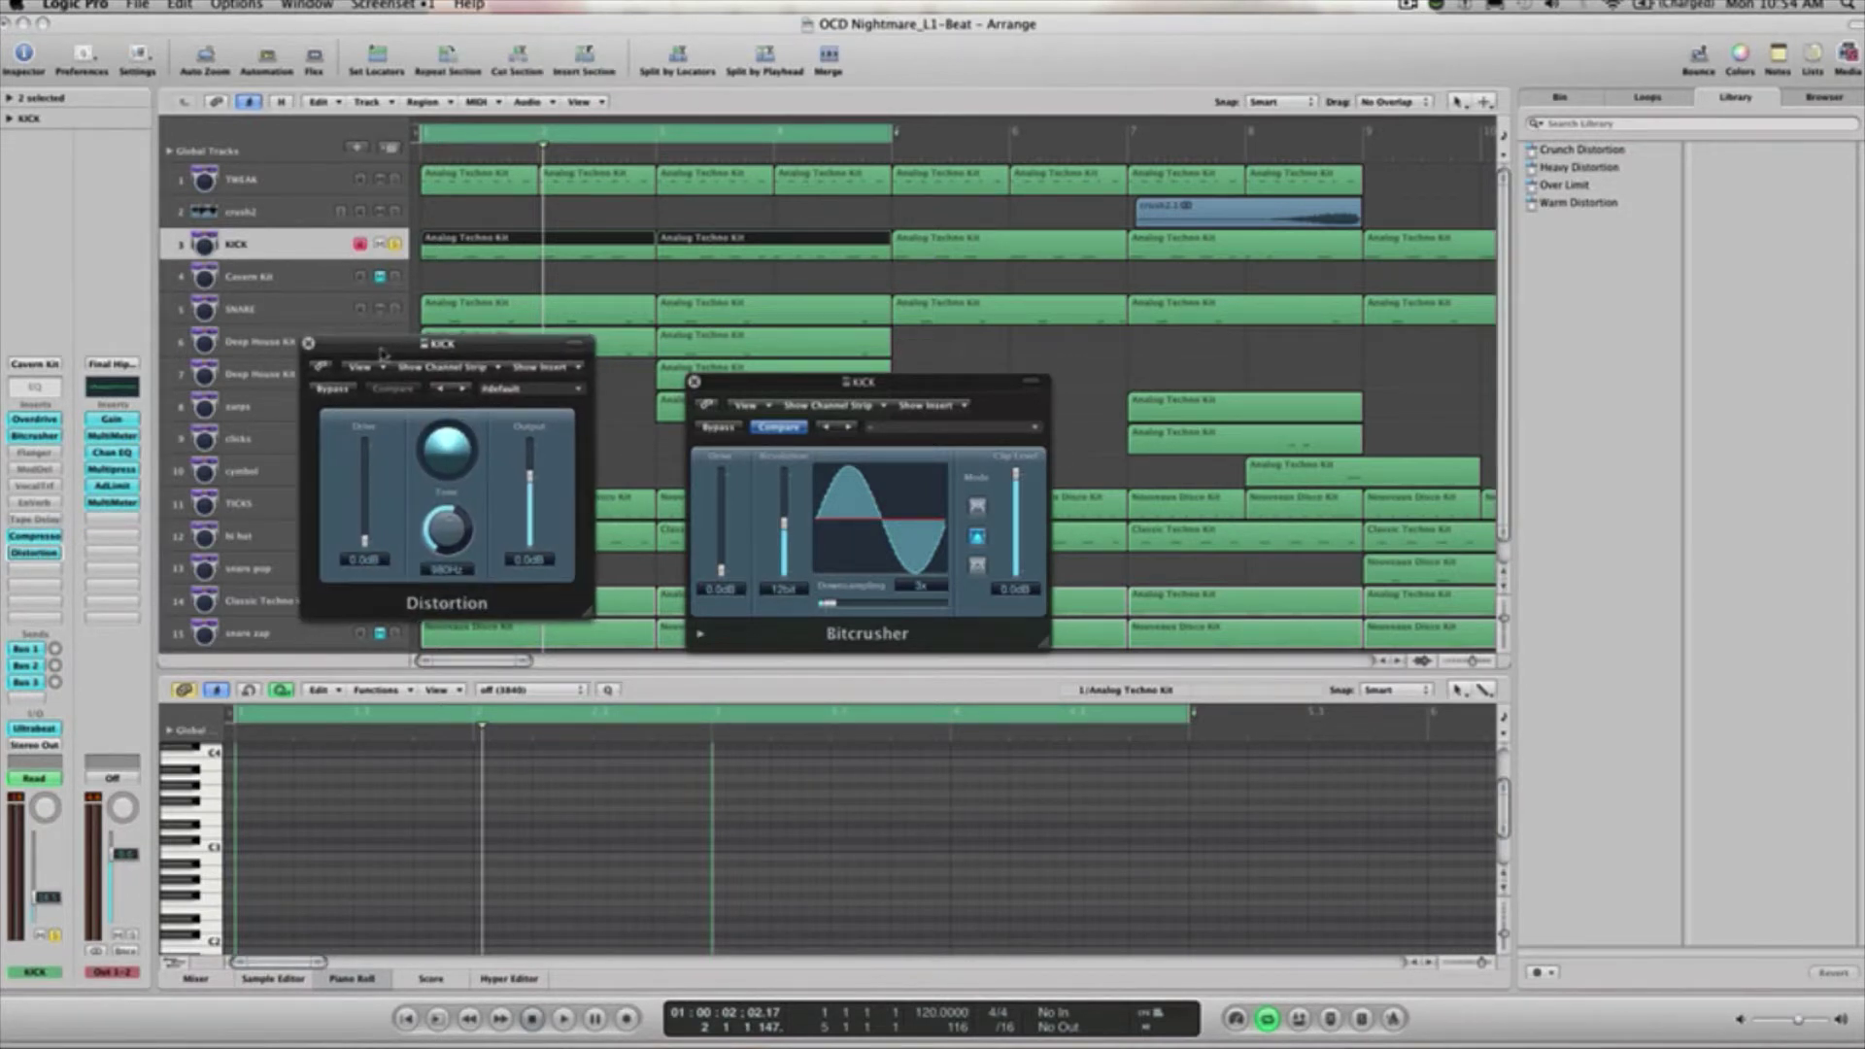
pyautogui.click(47, 439)
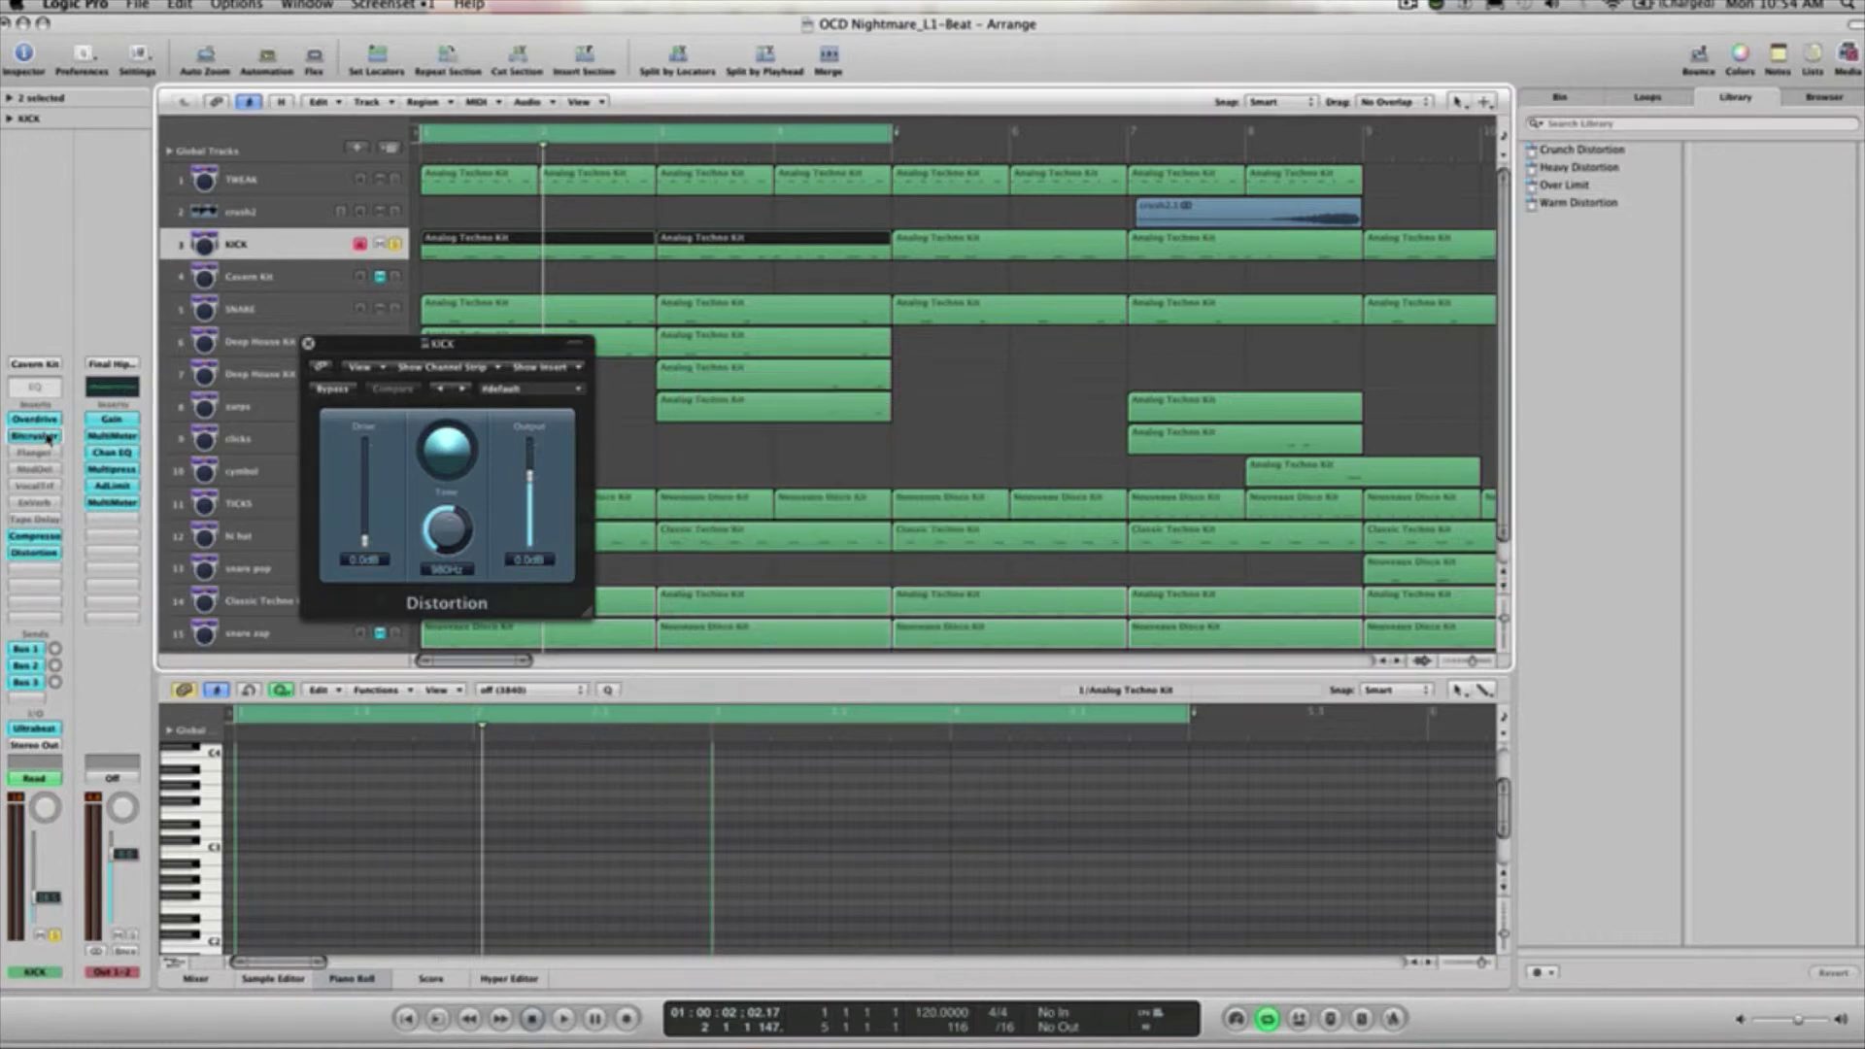
pyautogui.click(47, 439)
pyautogui.moveTo(826, 600); pyautogui.dragTo(831, 604)
pyautogui.moveTo(832, 604); pyautogui.dragTo(831, 580)
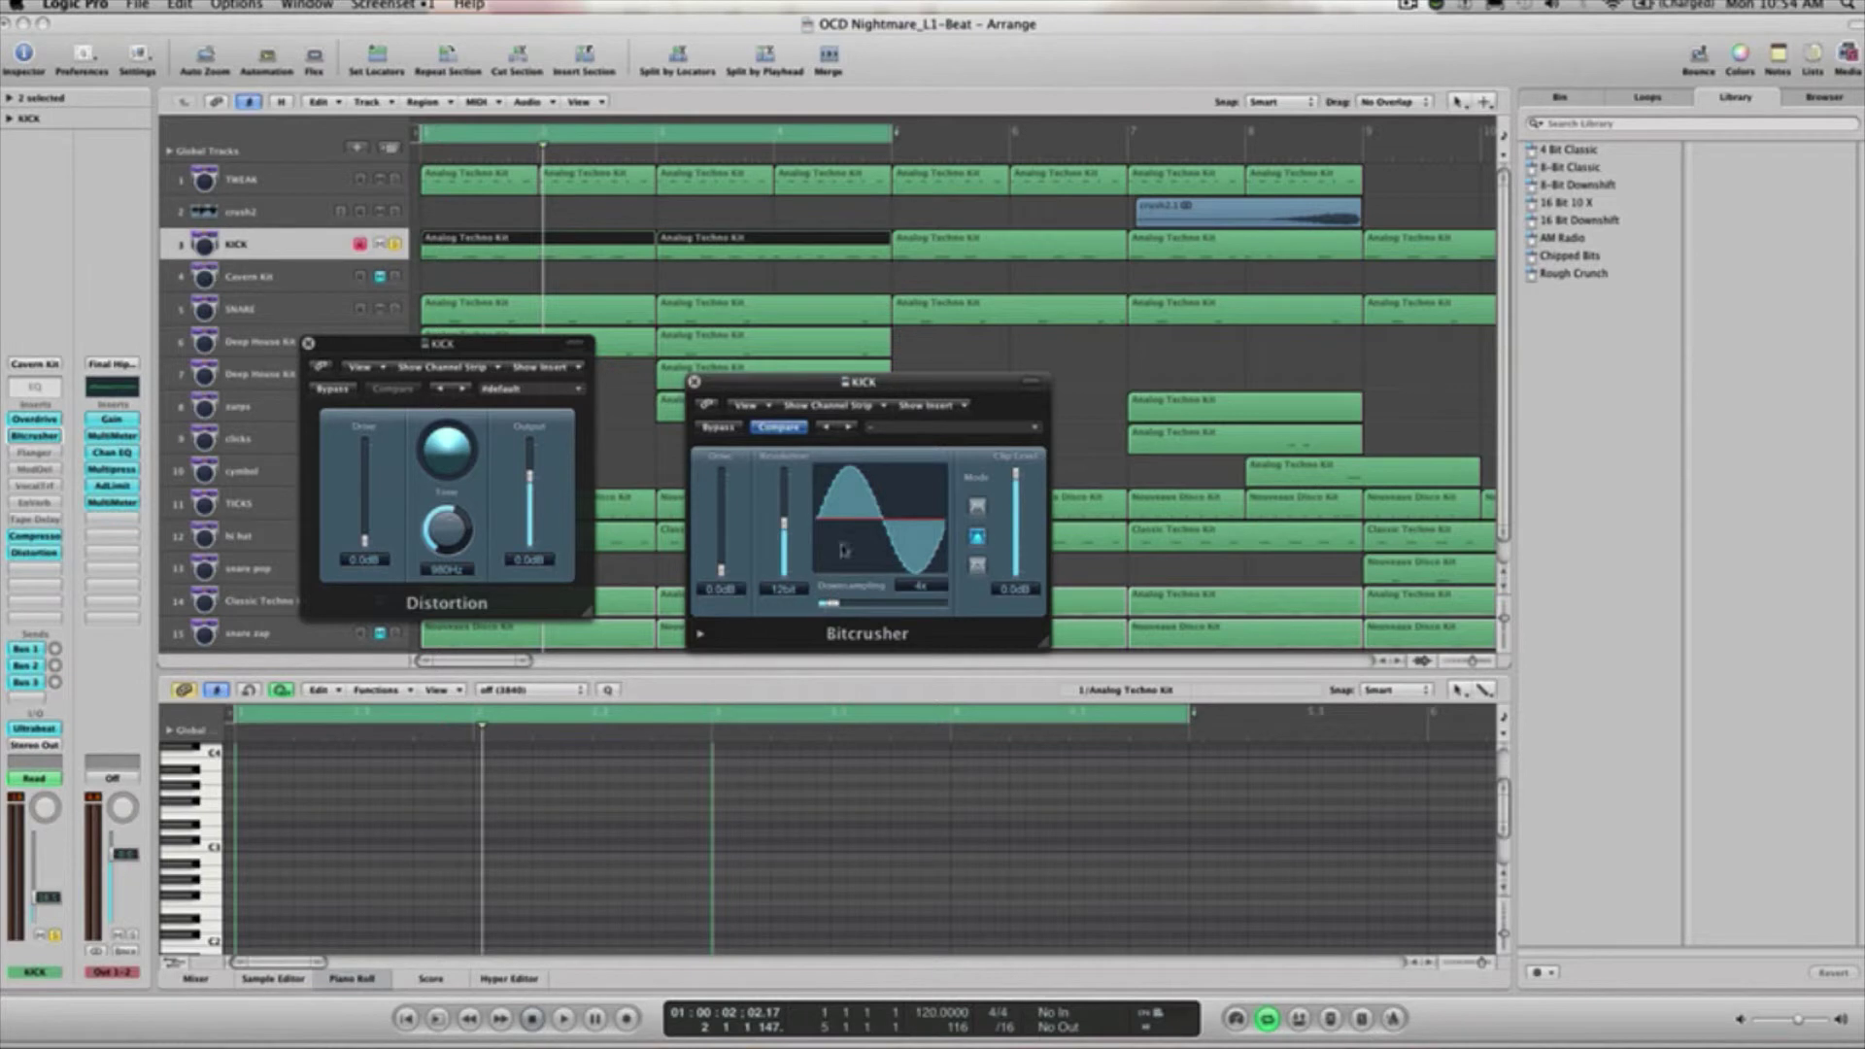
pyautogui.click(695, 383)
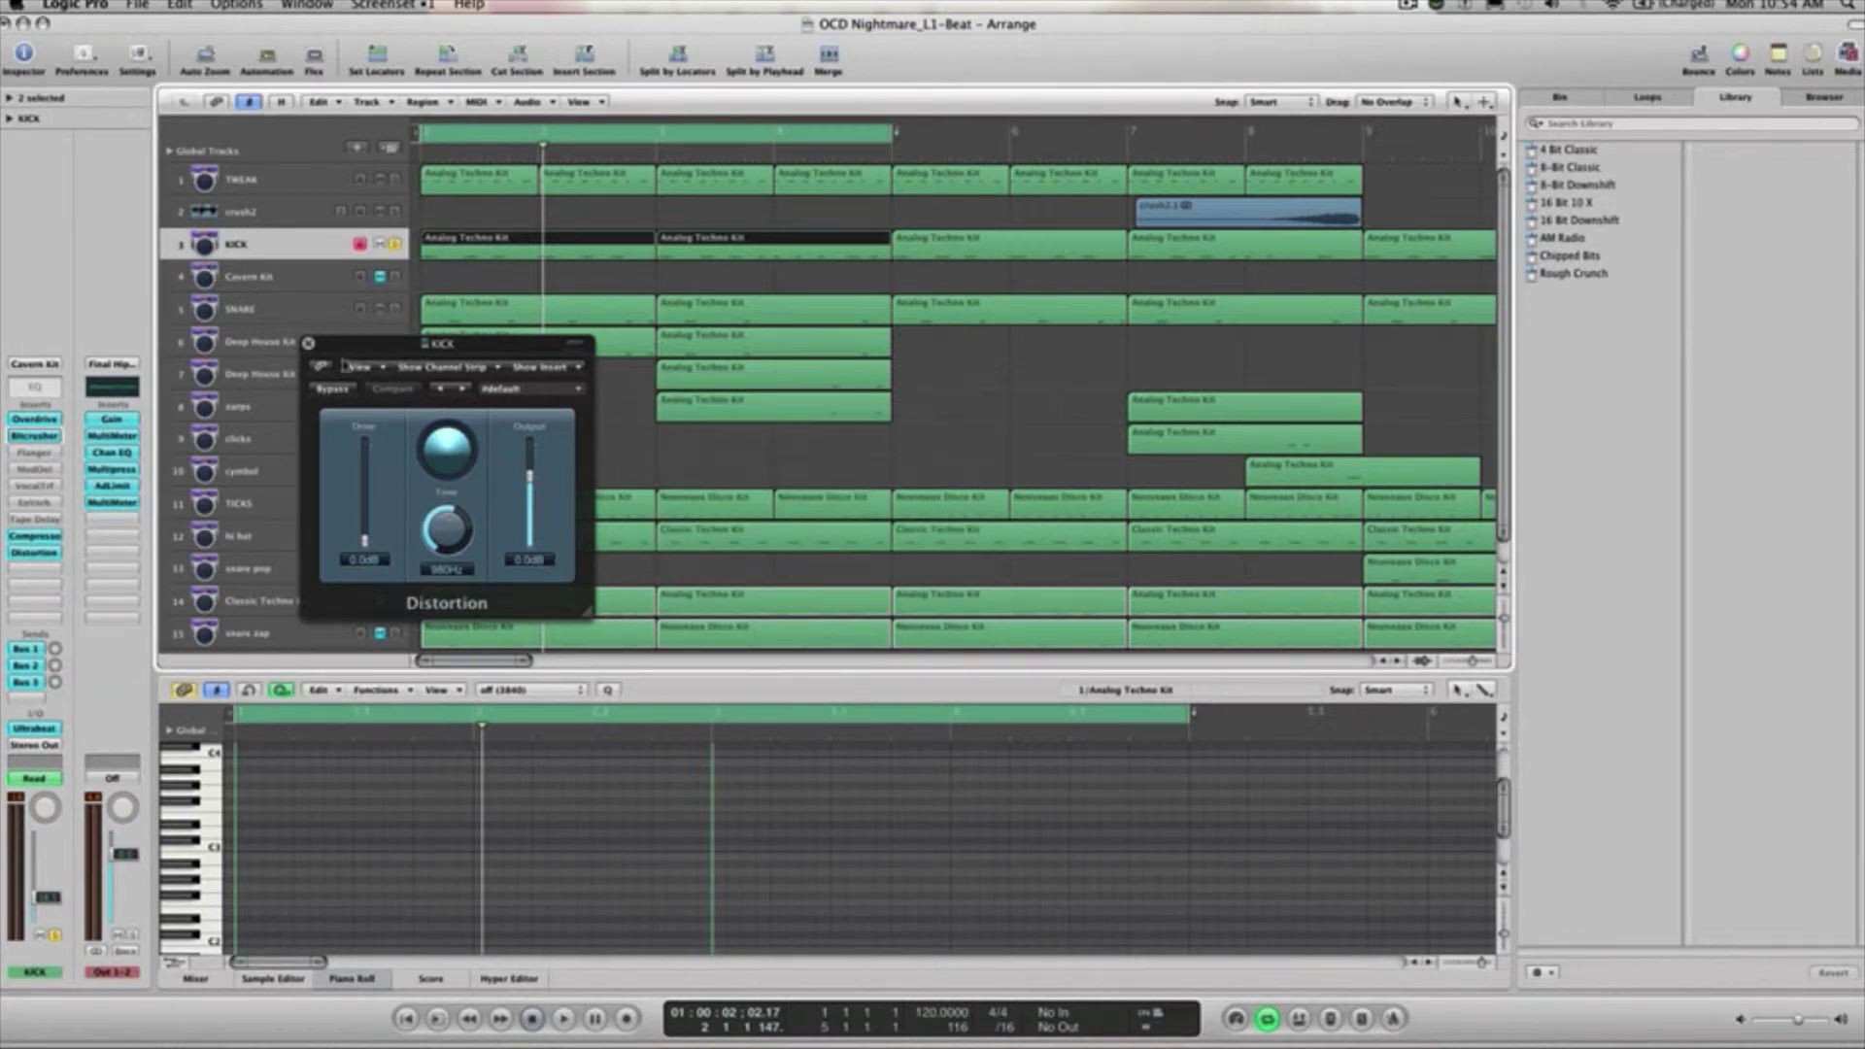
pyautogui.click(307, 343)
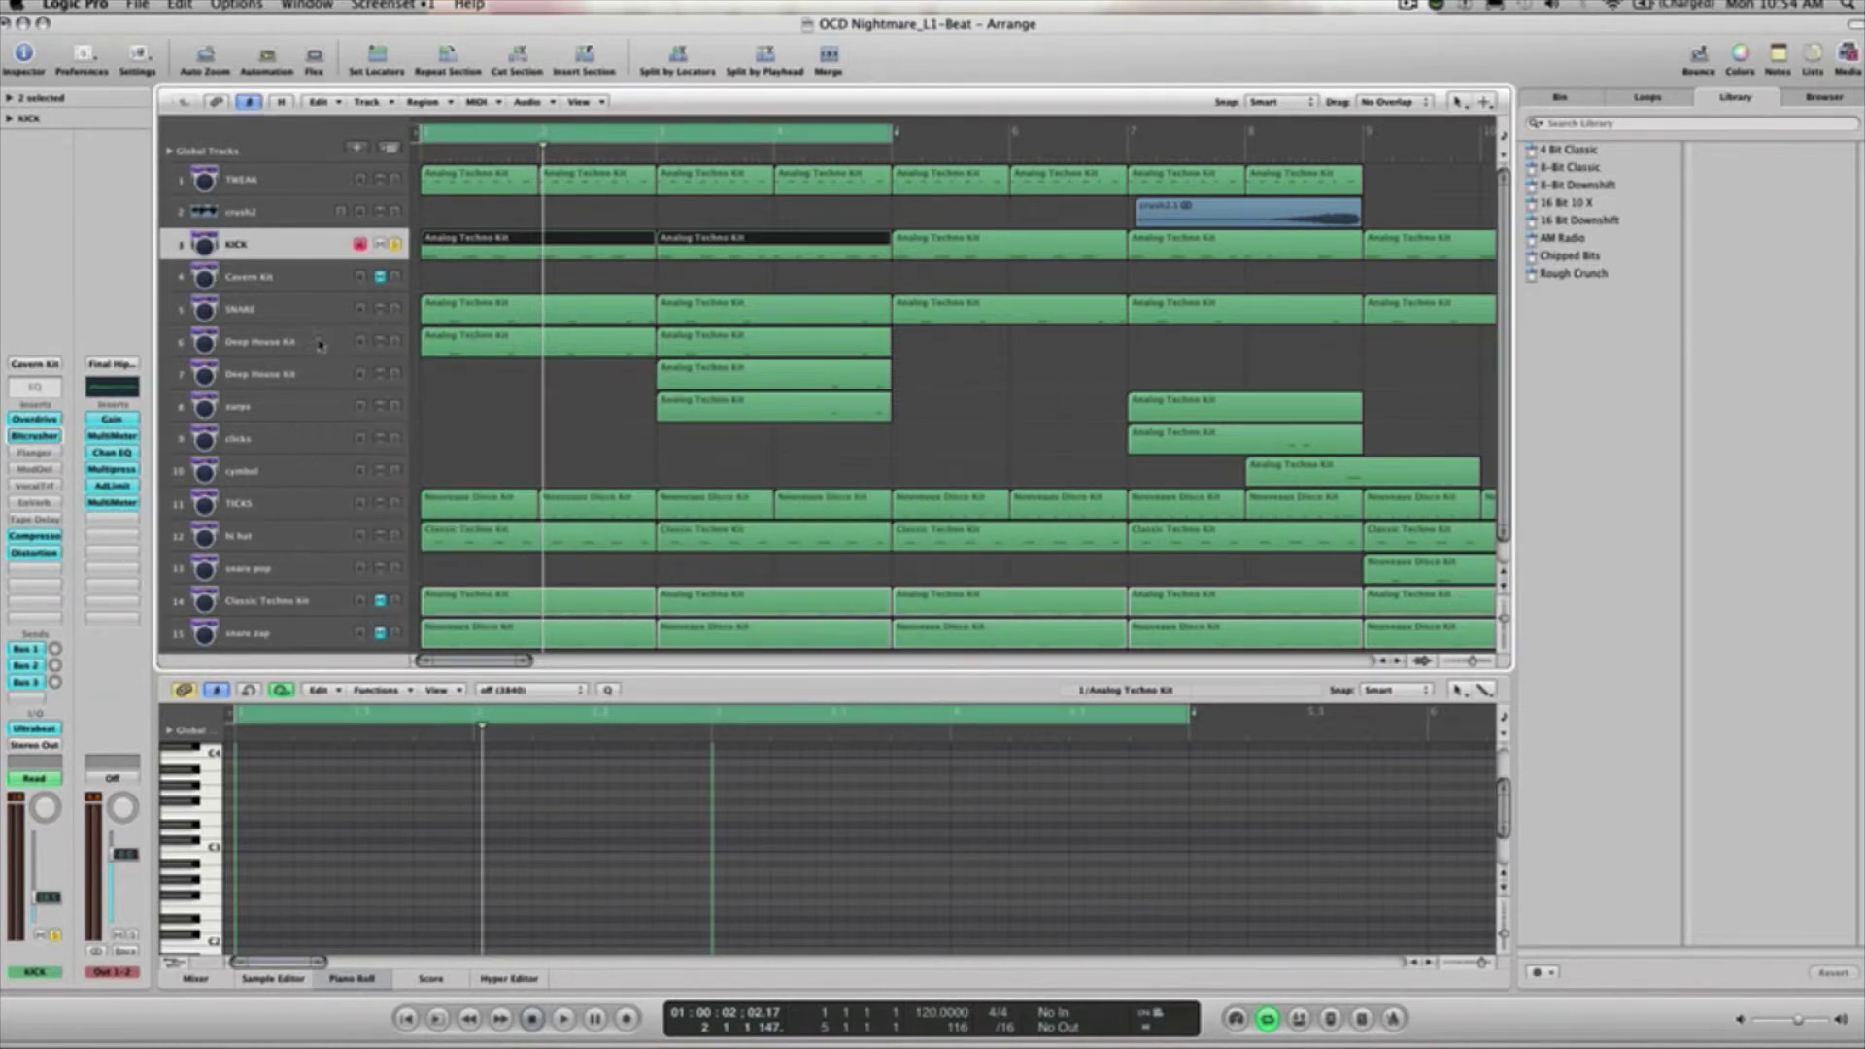
# Select the SNARE track, show its Distortion and Echo plug-ins and arrange the Echo window below the Distortion window.
pyautogui.click(260, 303)
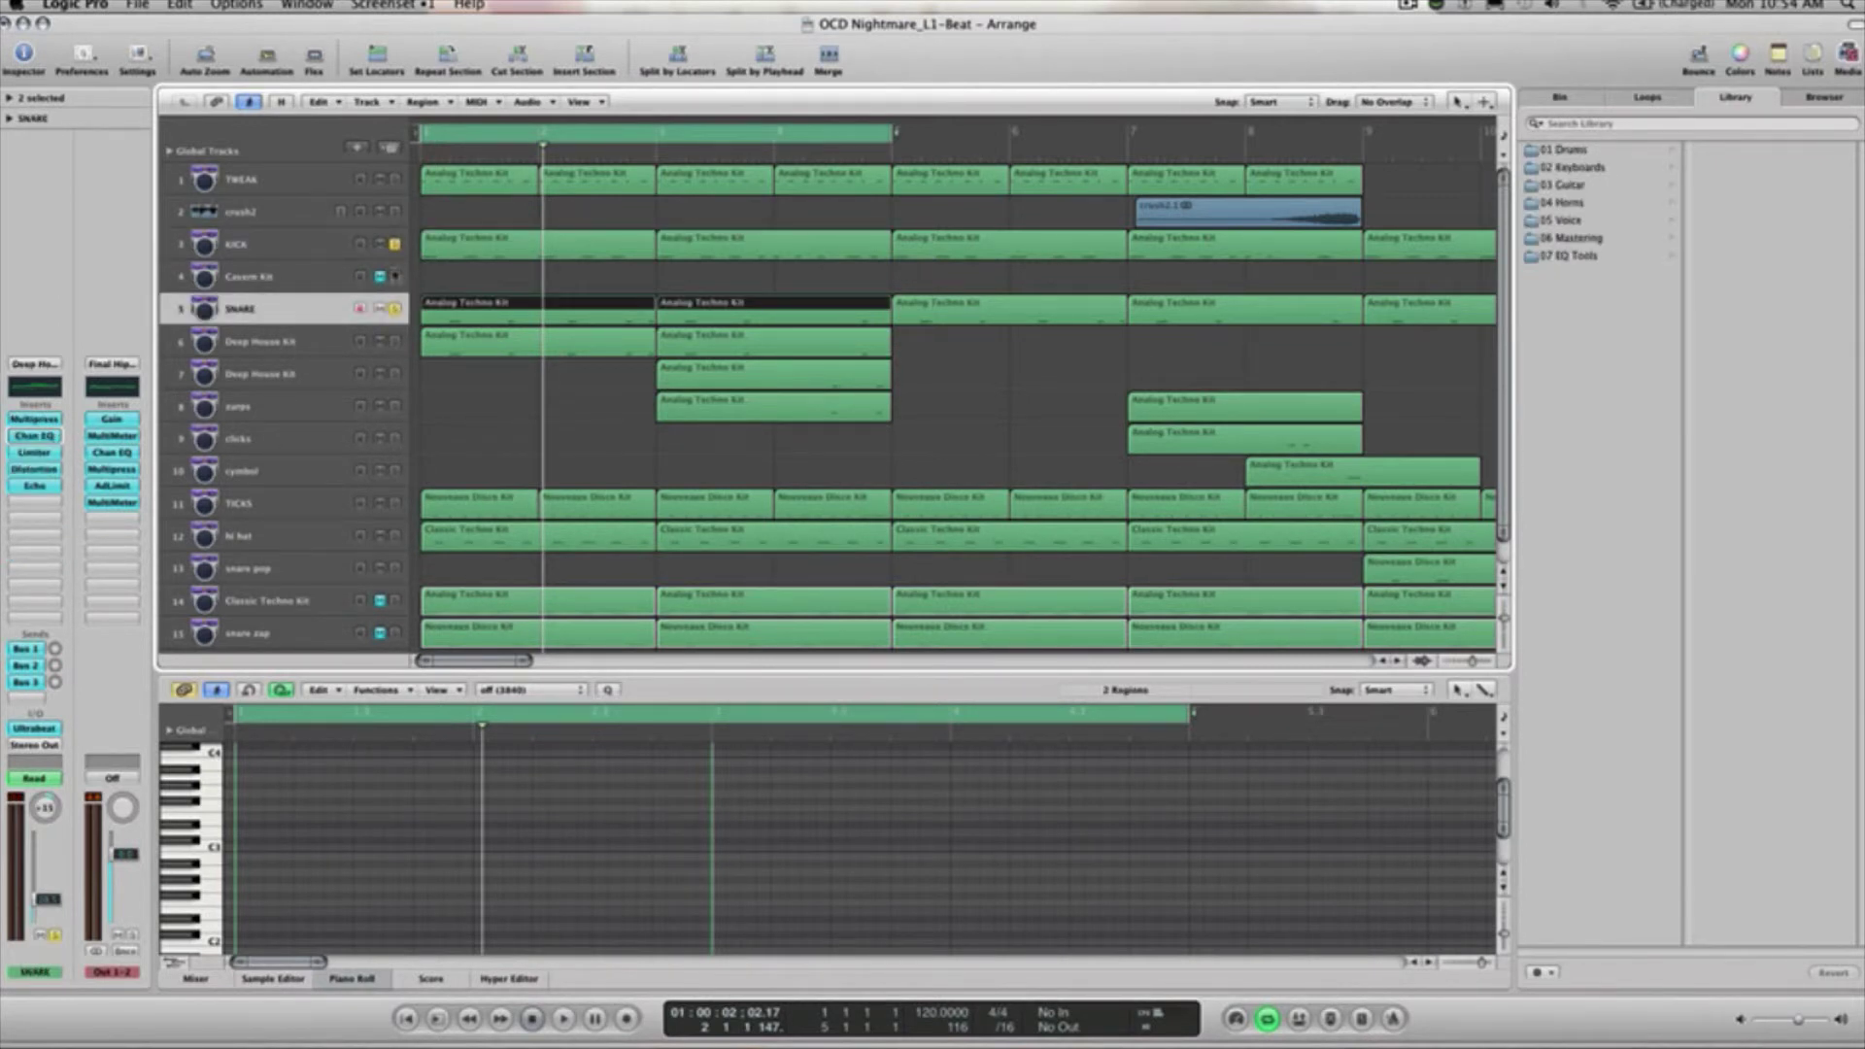
pyautogui.click(34, 470)
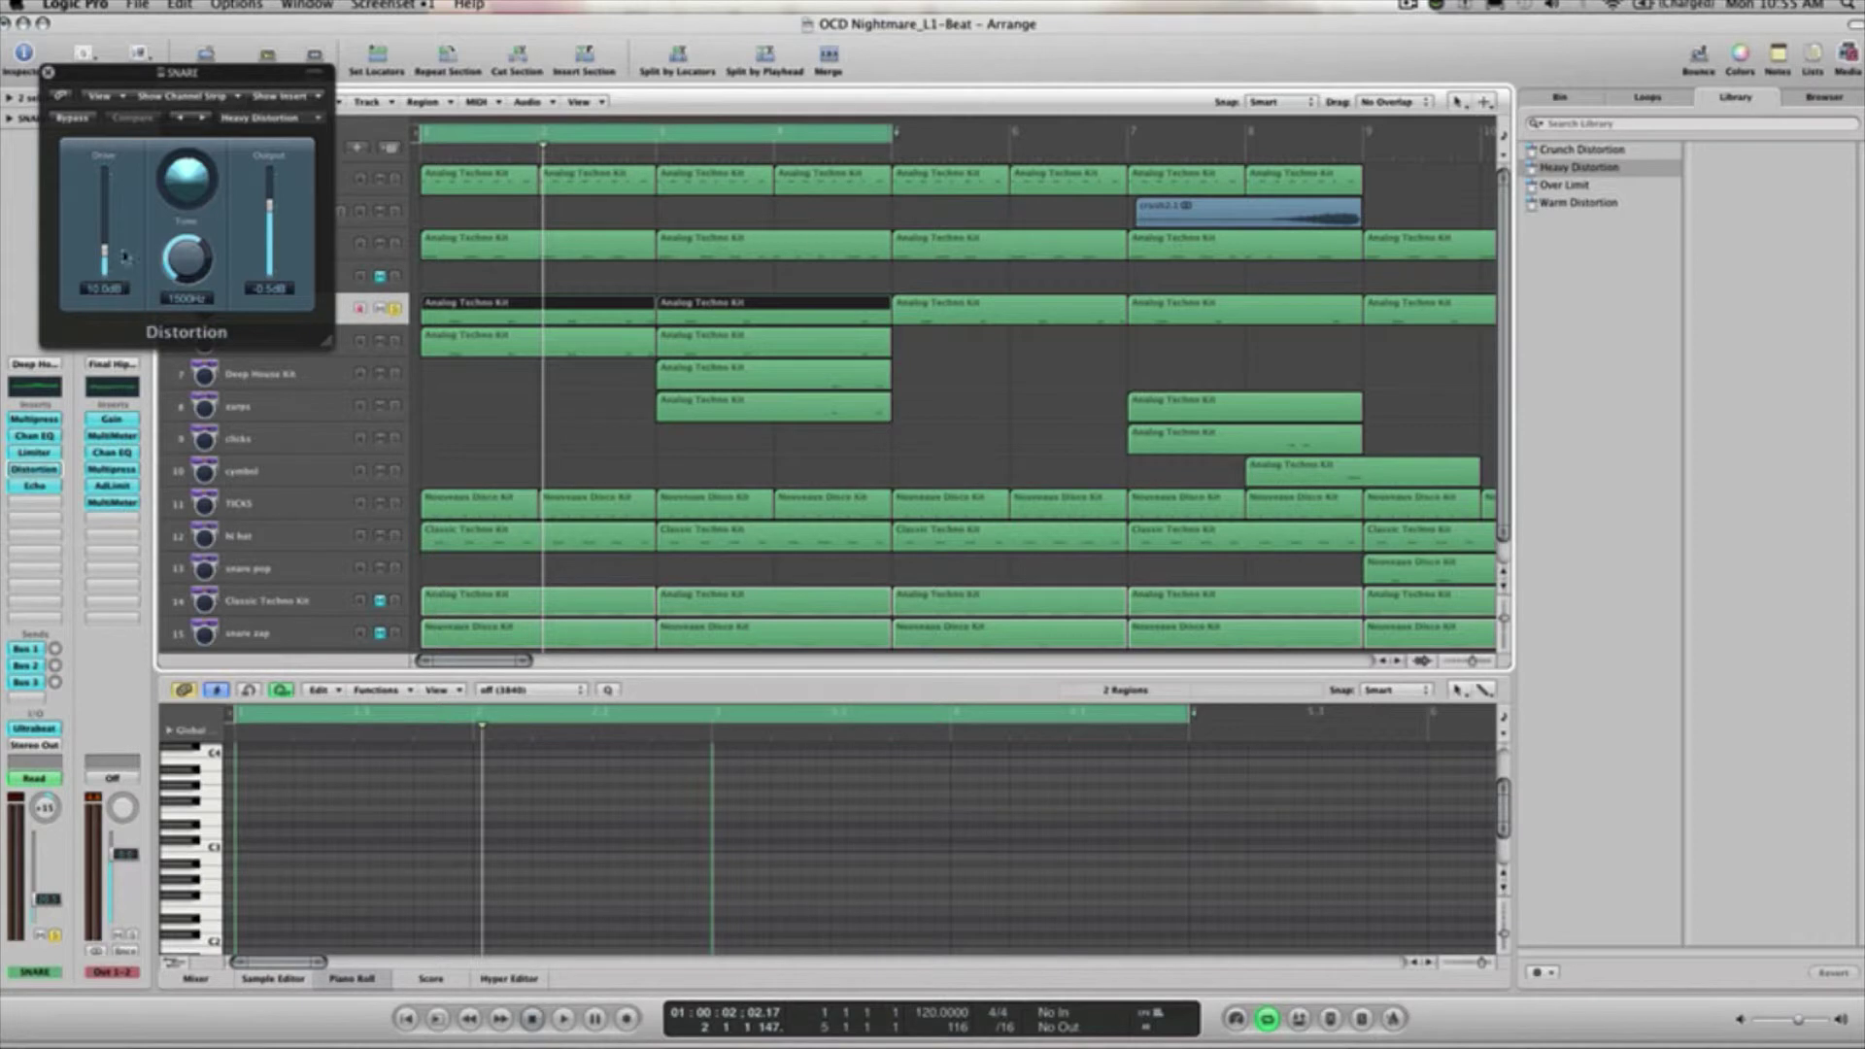
pyautogui.moveTo(87, 77); pyautogui.dragTo(786, 335)
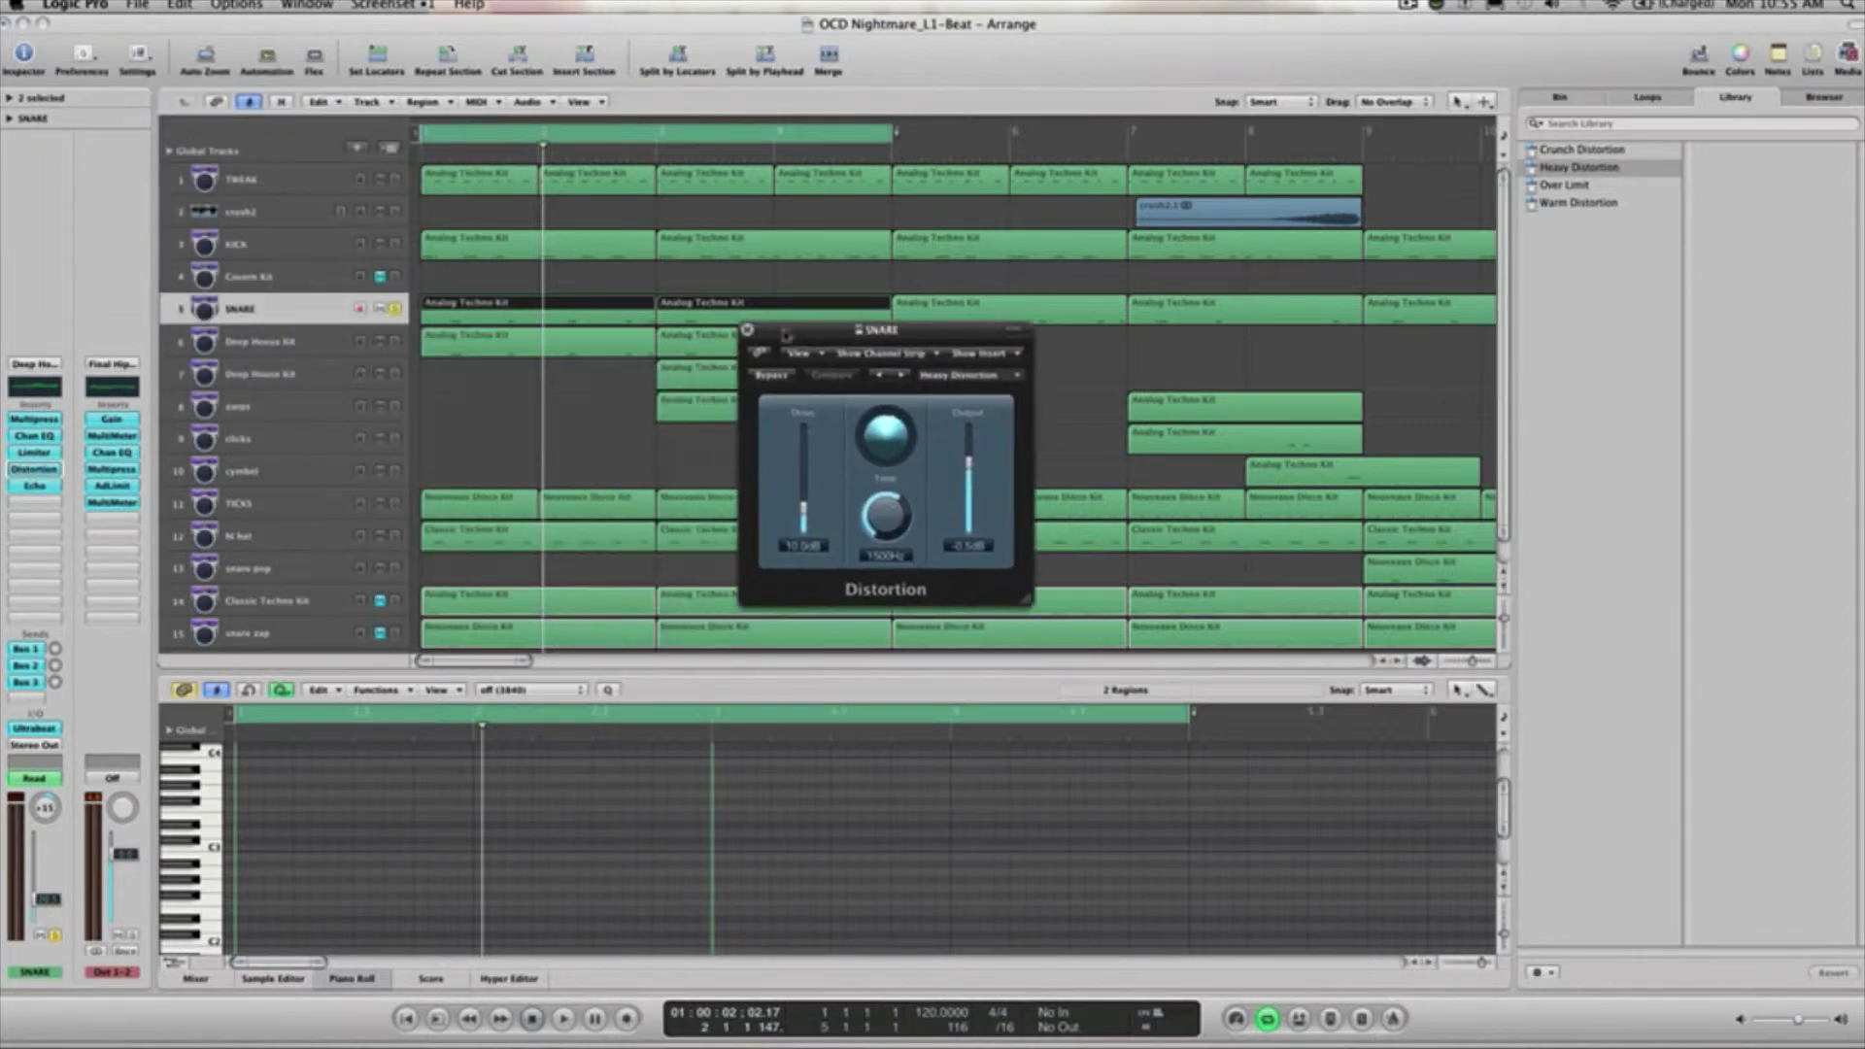
pyautogui.click(21, 486)
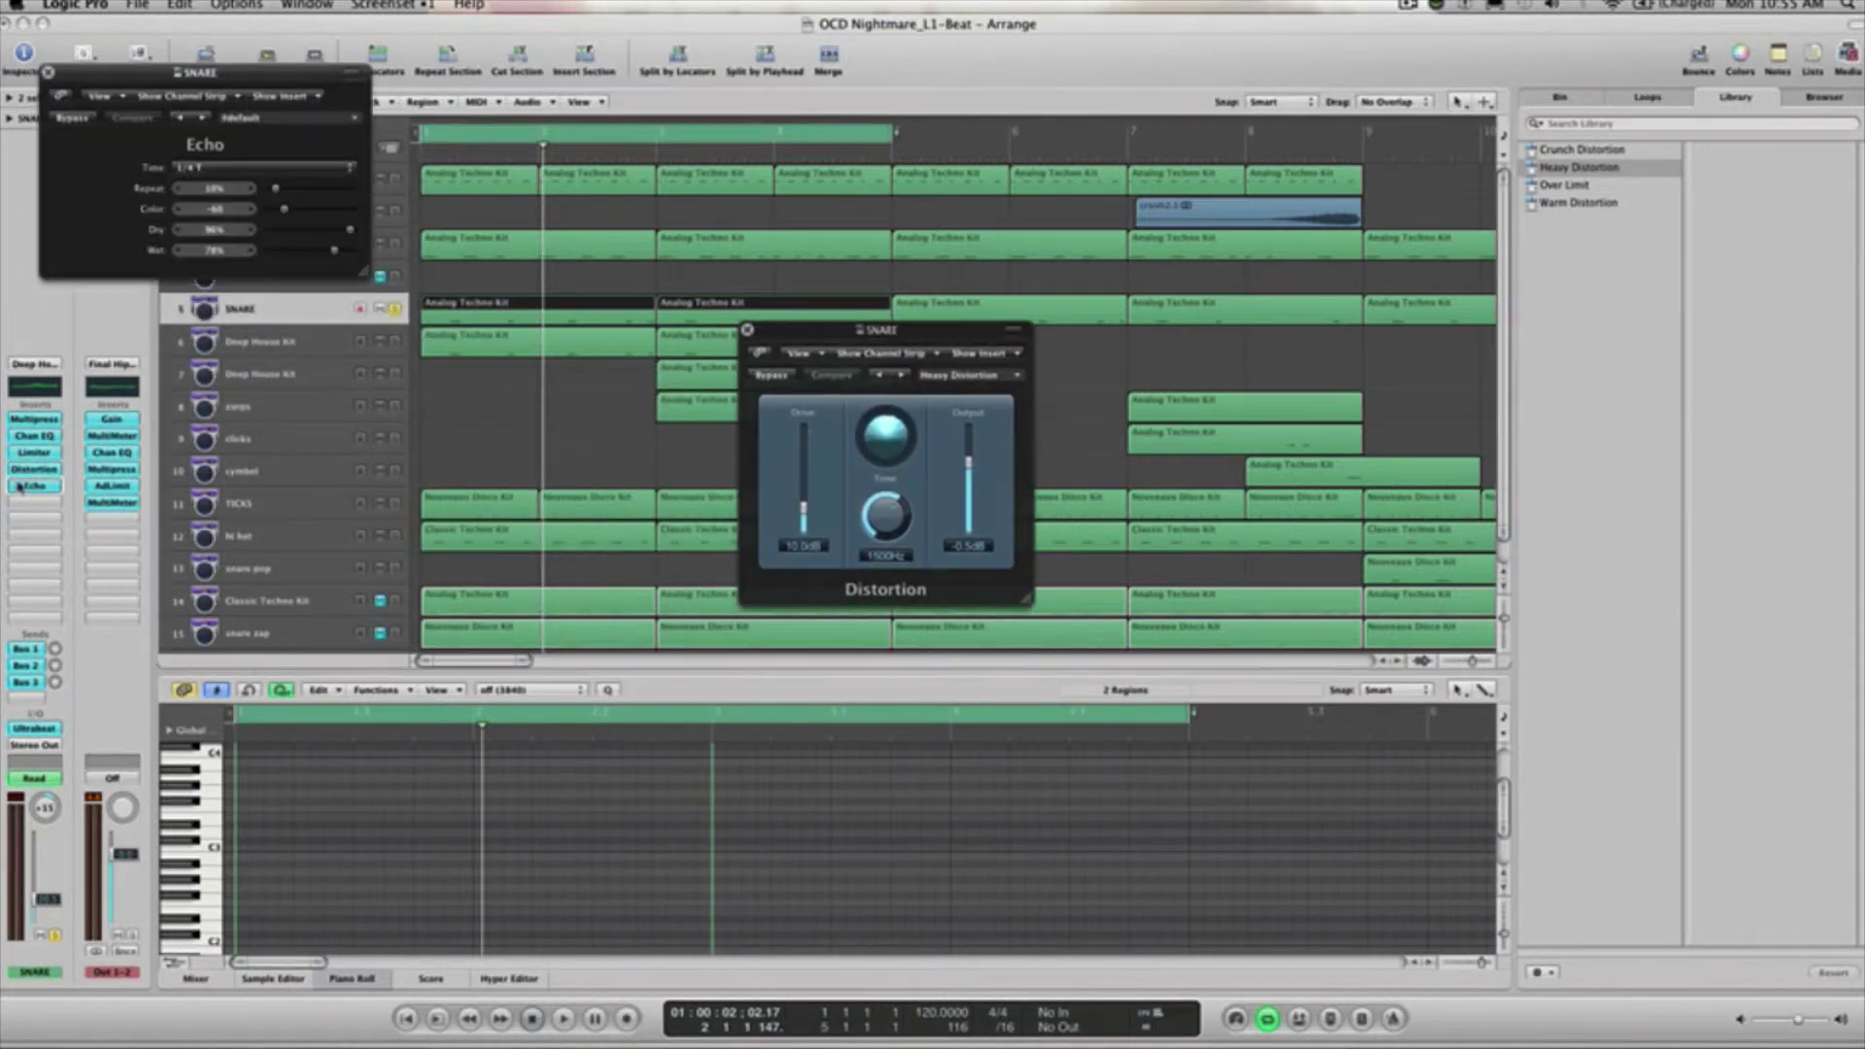
pyautogui.moveTo(127, 82); pyautogui.dragTo(819, 649)
# Compare the snare with Echo bypassed and enabled during playback, leaving Echo on, and clear away the plug-in windows.
pyautogui.click(772, 691)
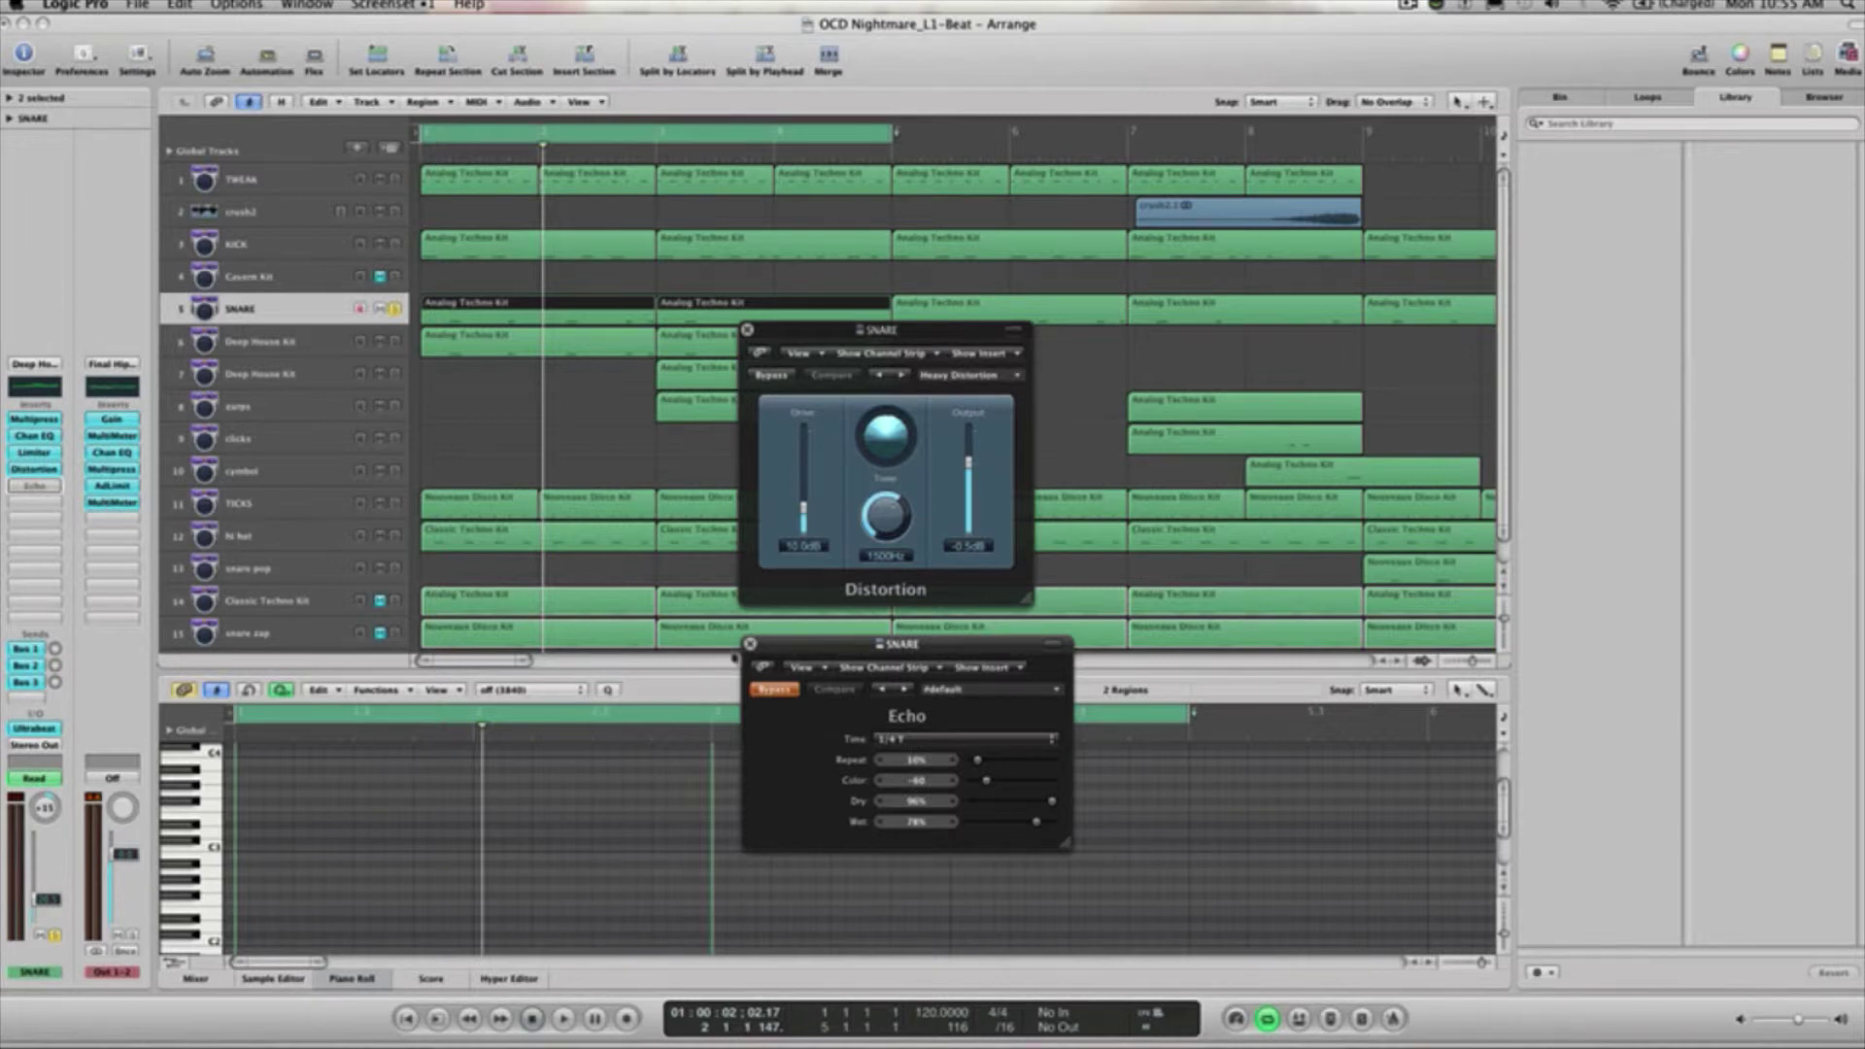
pyautogui.keyDown('alt'); pyautogui.click(34, 486); pyautogui.keyUp('alt')
pyautogui.keyDown('alt'); pyautogui.click(43, 491); pyautogui.keyUp('alt')
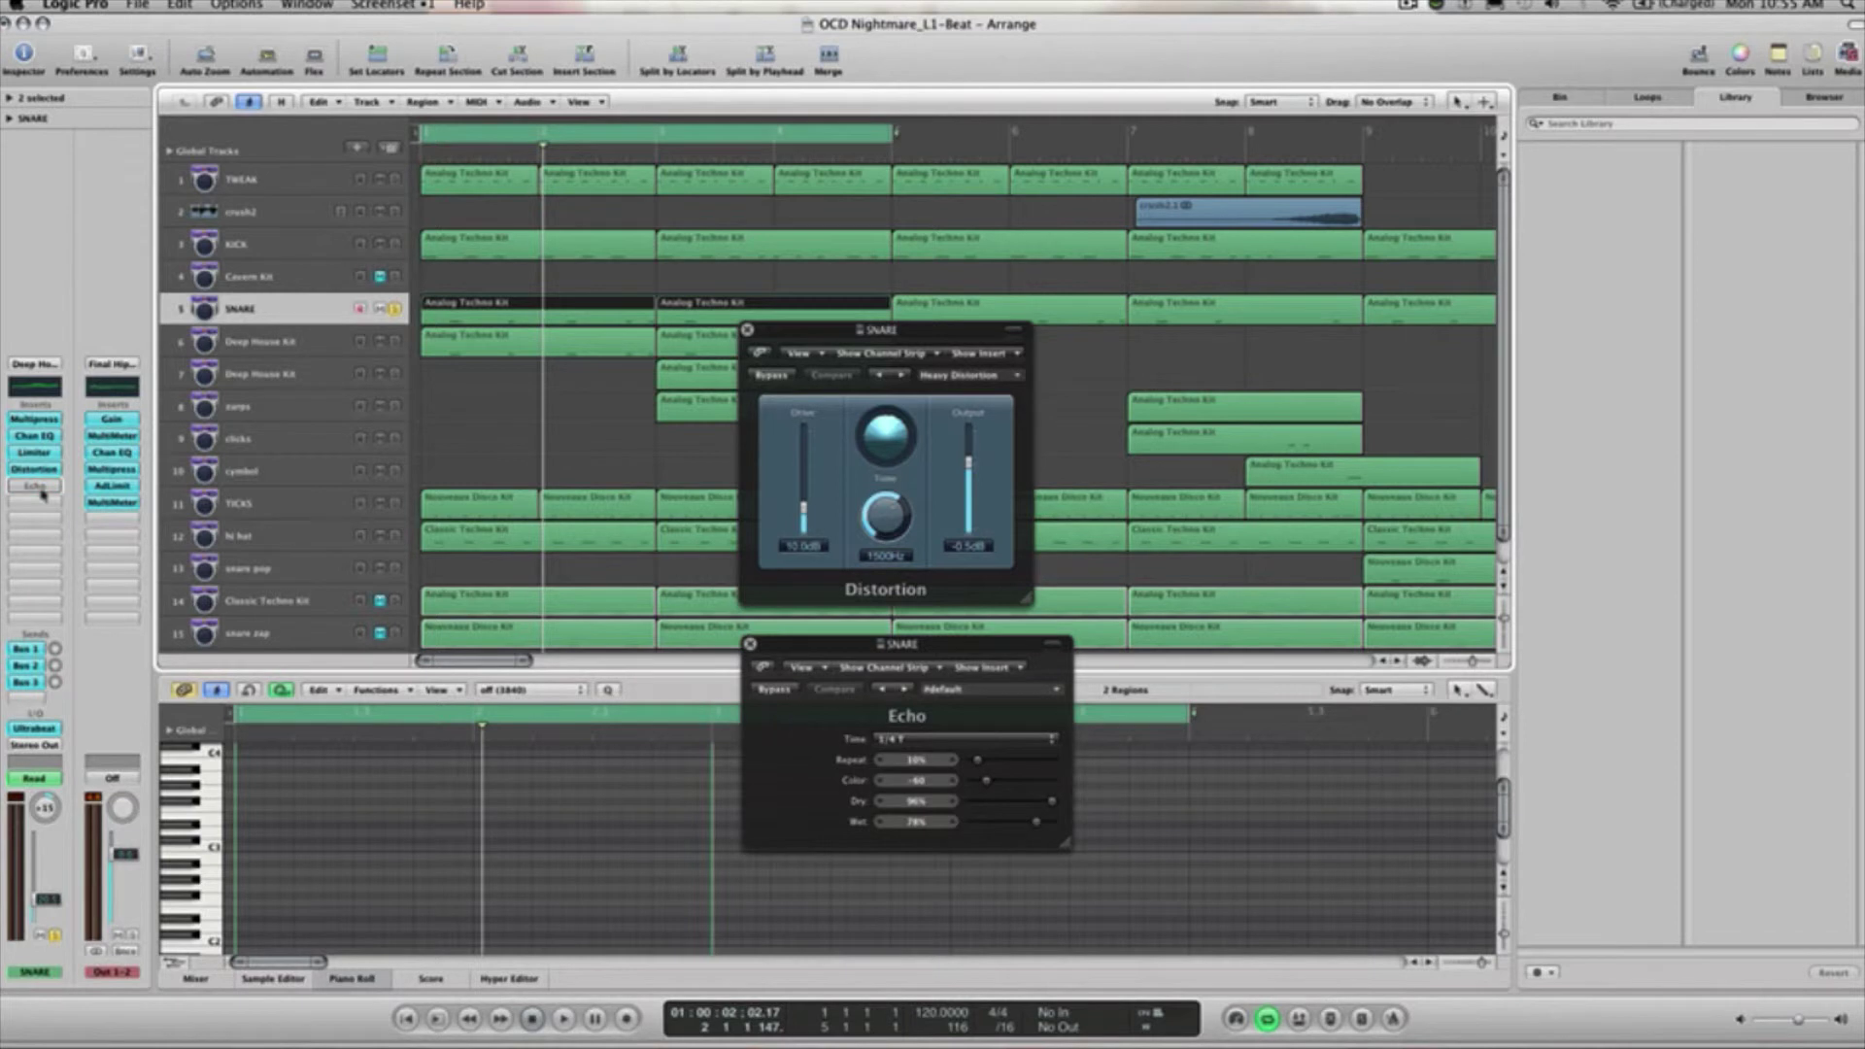
pyautogui.keyDown('alt'); pyautogui.click(43, 491); pyautogui.keyUp('alt')
pyautogui.press('space')
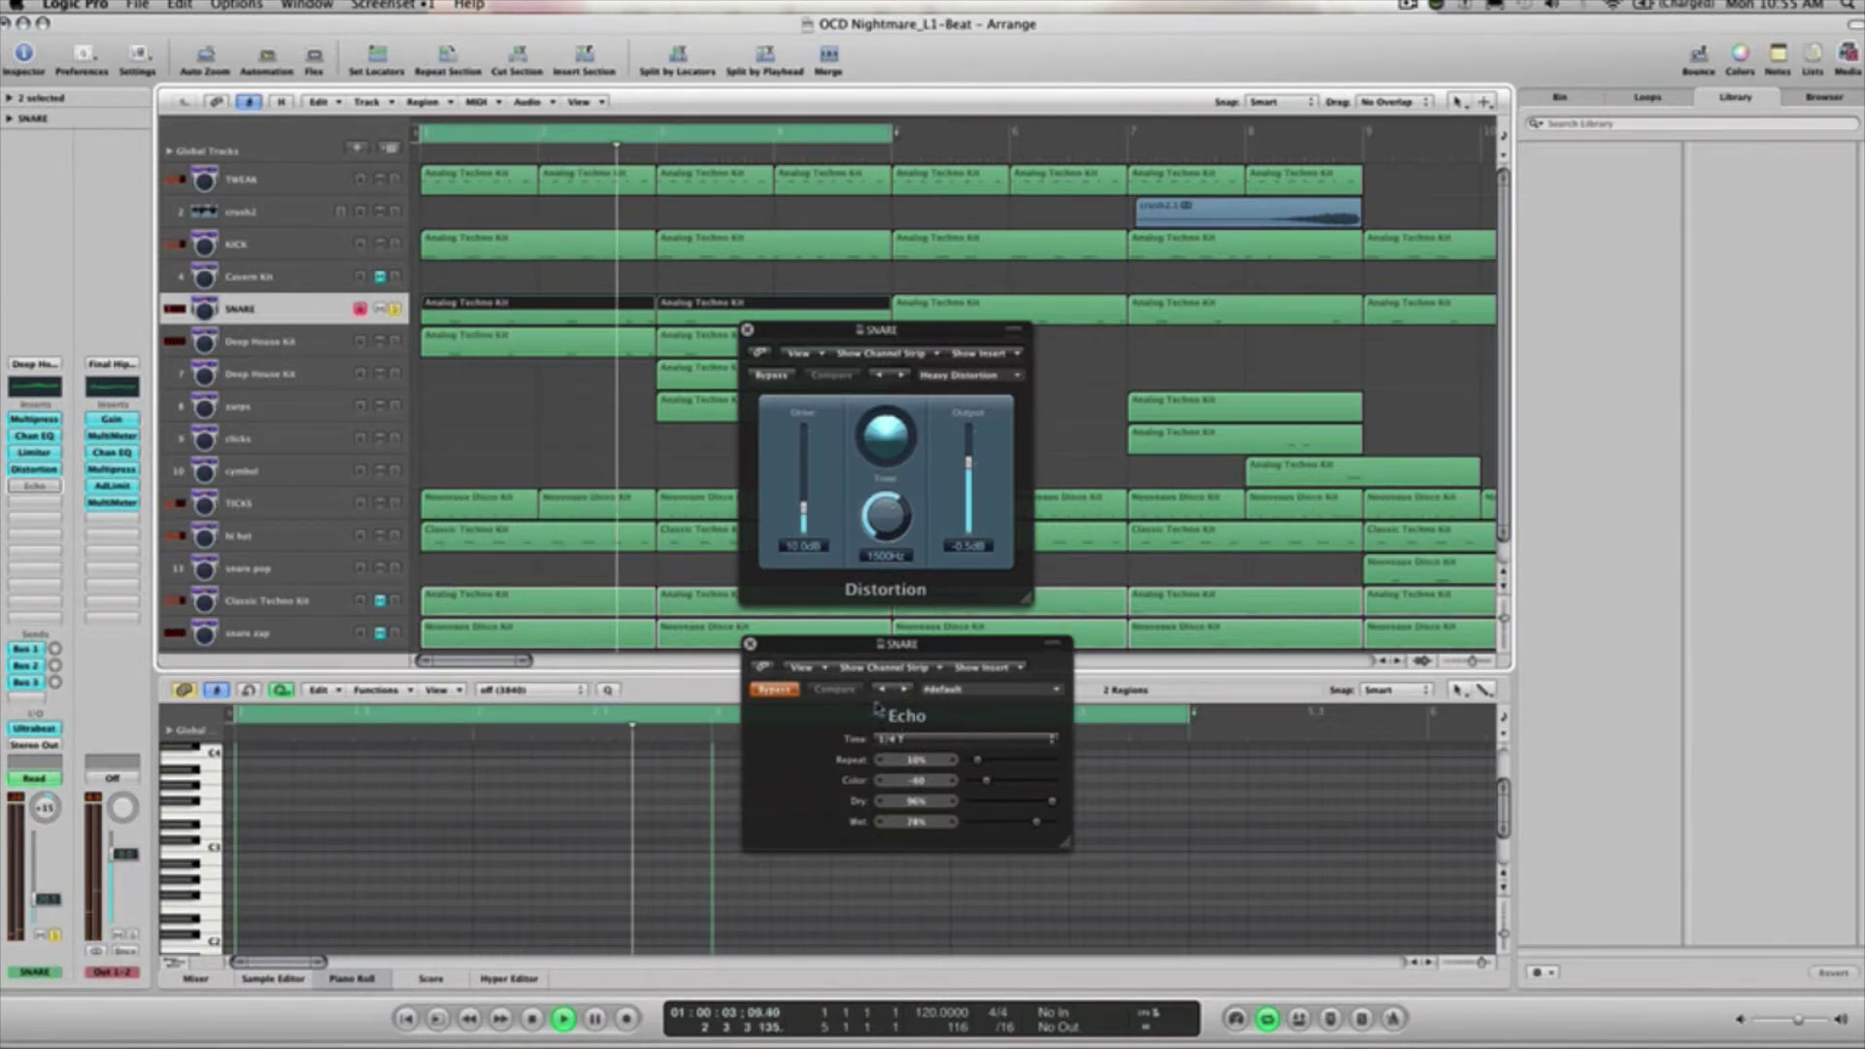
pyautogui.click(774, 689)
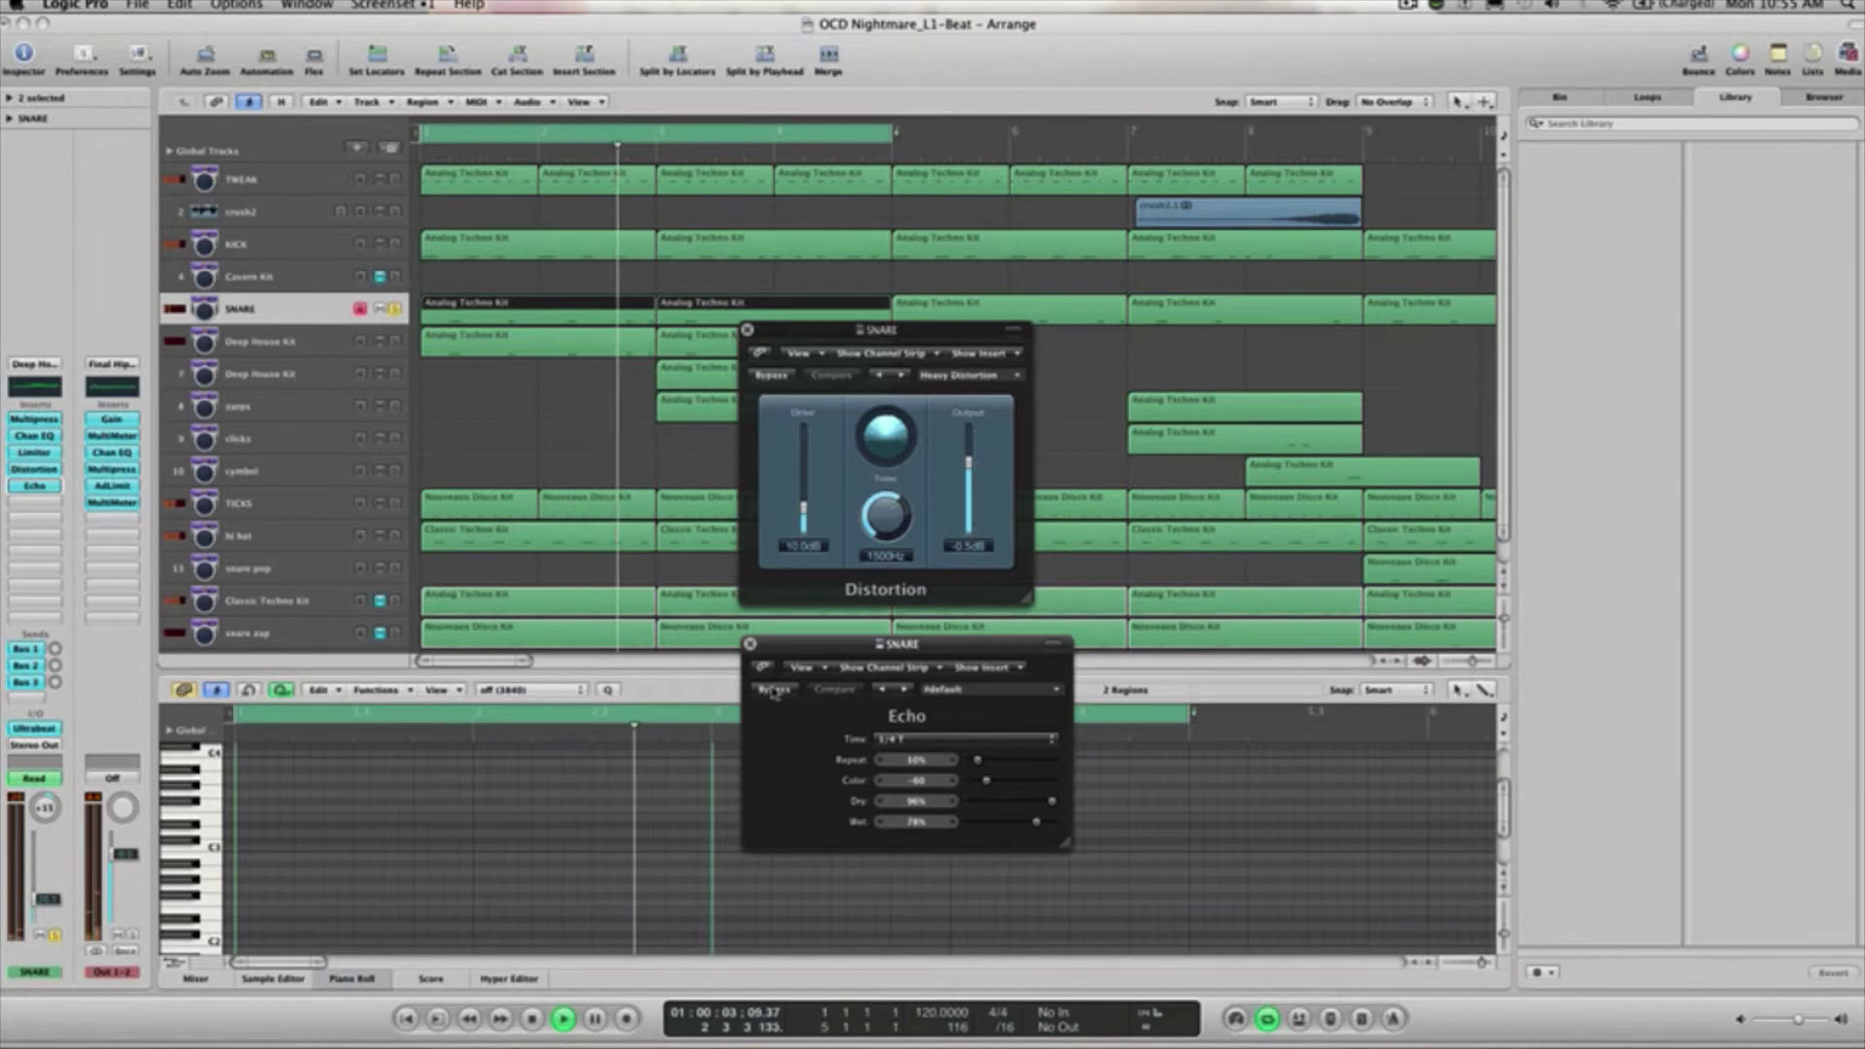
pyautogui.press('space')
pyautogui.moveTo(822, 652); pyautogui.dragTo(400, 427)
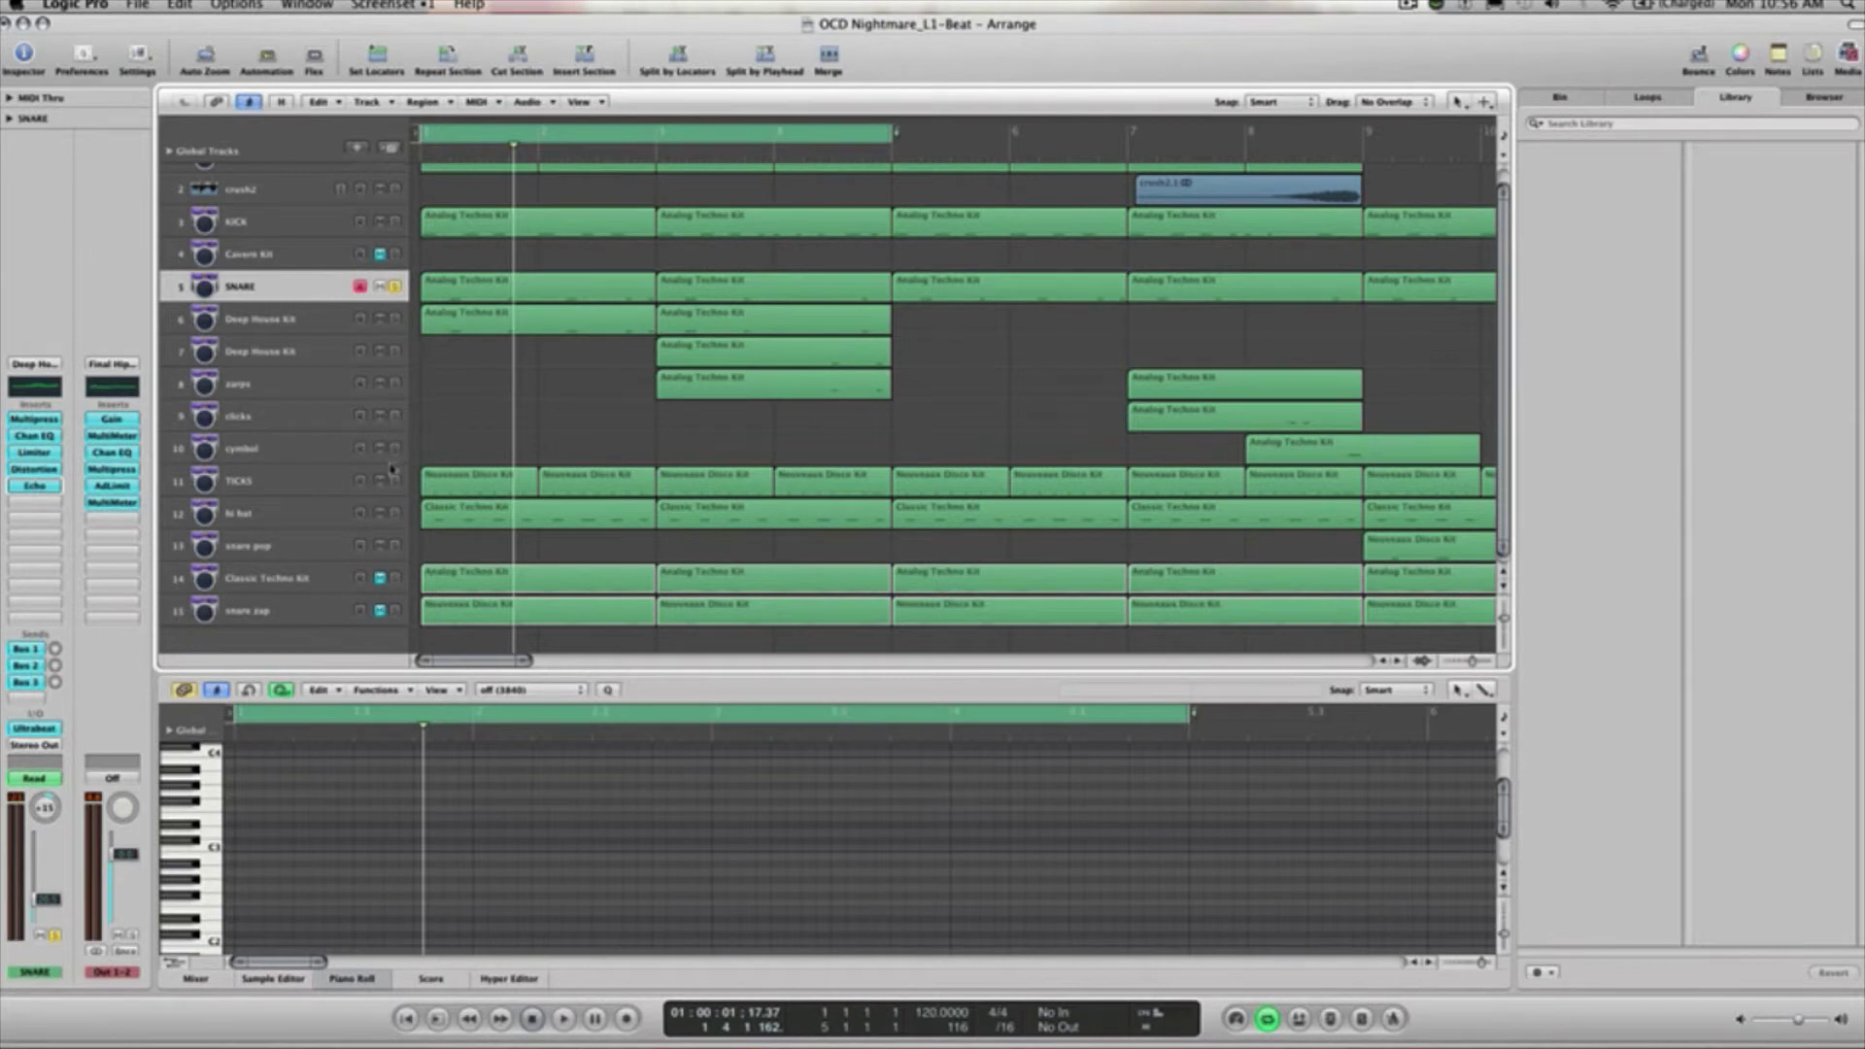
# Unsolo the SNARE track, select the first TICKS region, and listen to the TICKS track soloed.
pyautogui.scroll(1, 396, 527)
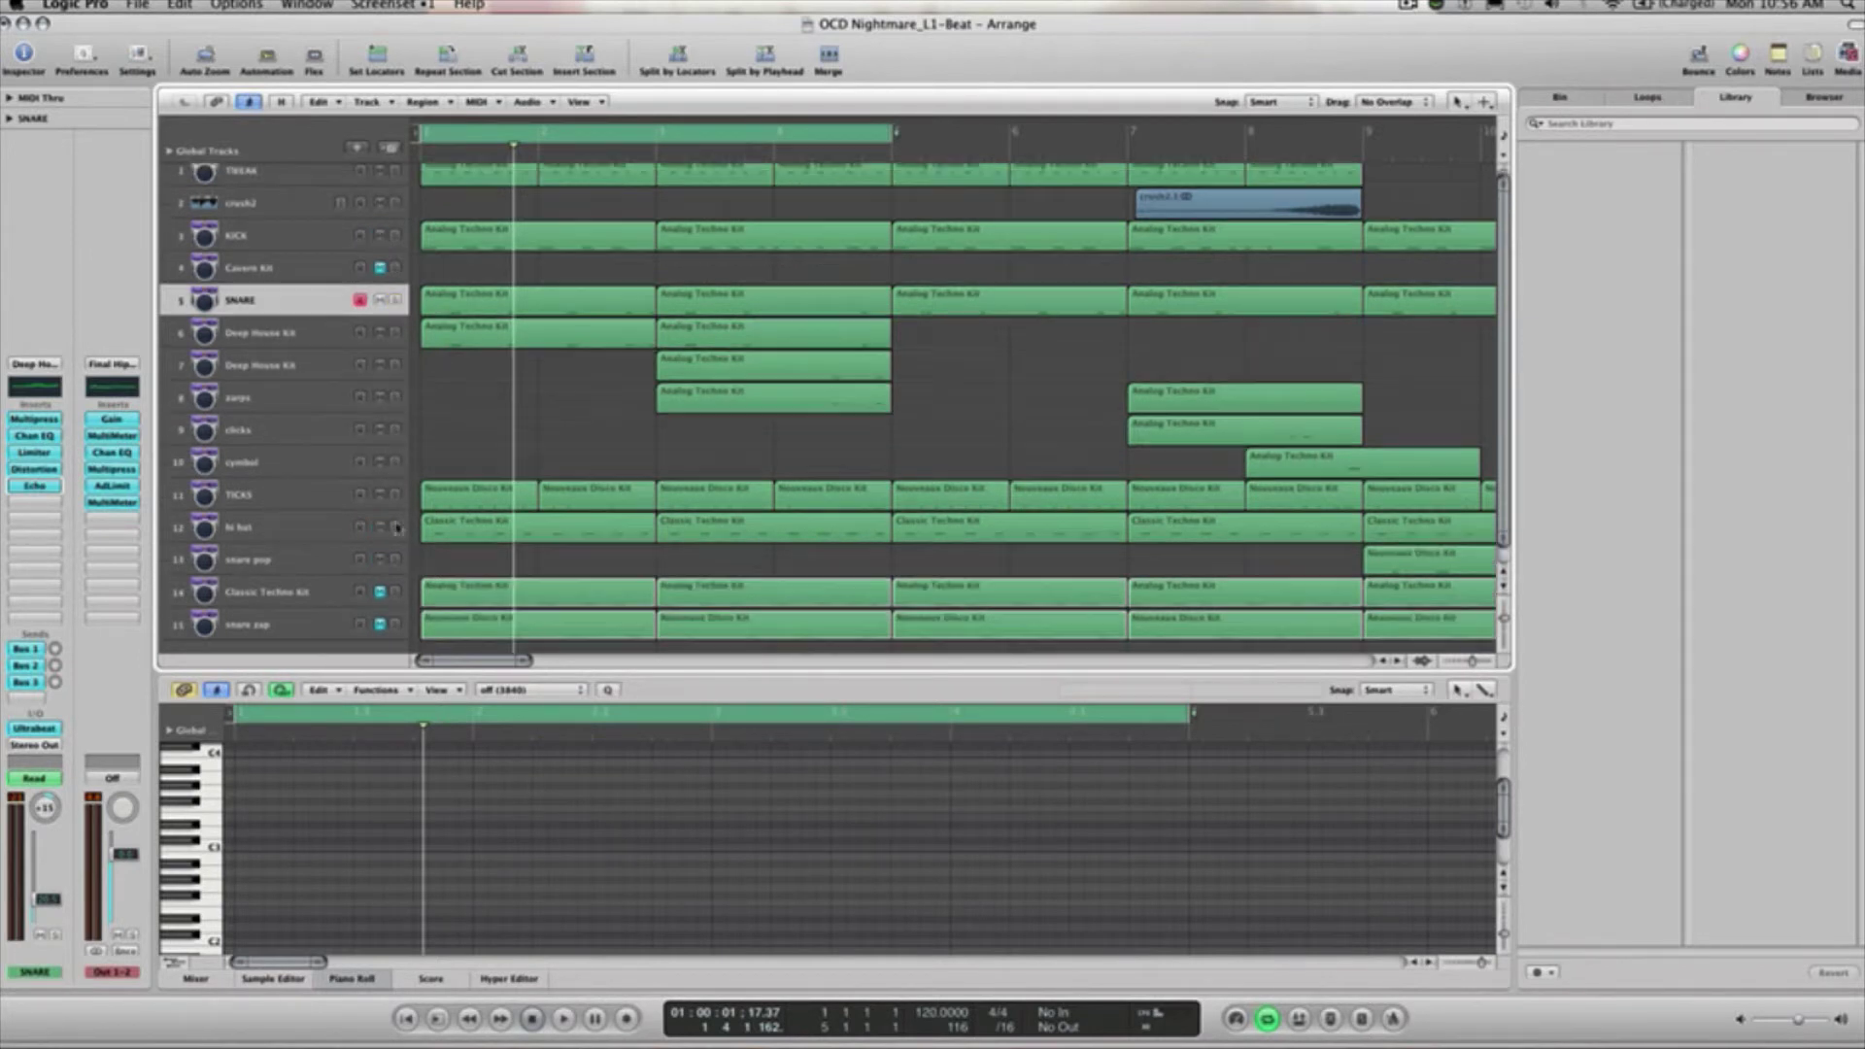
pyautogui.click(476, 500)
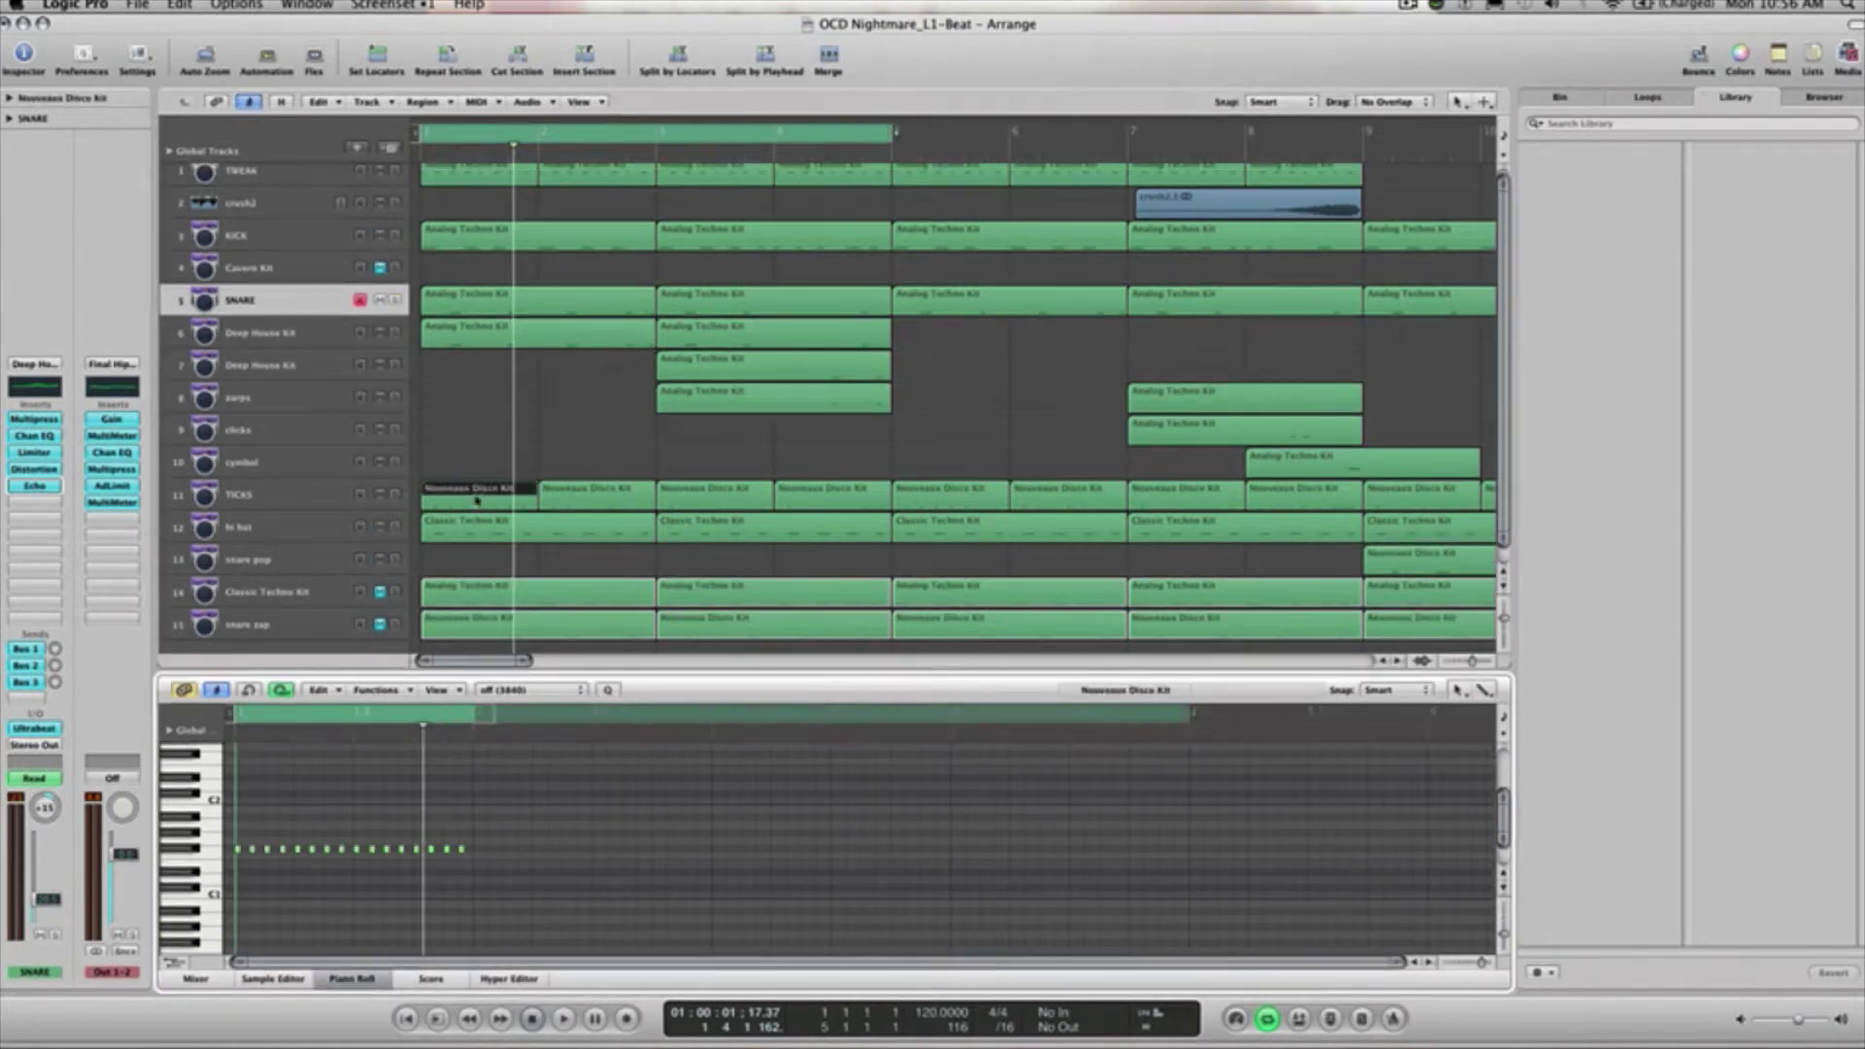
pyautogui.press('space')
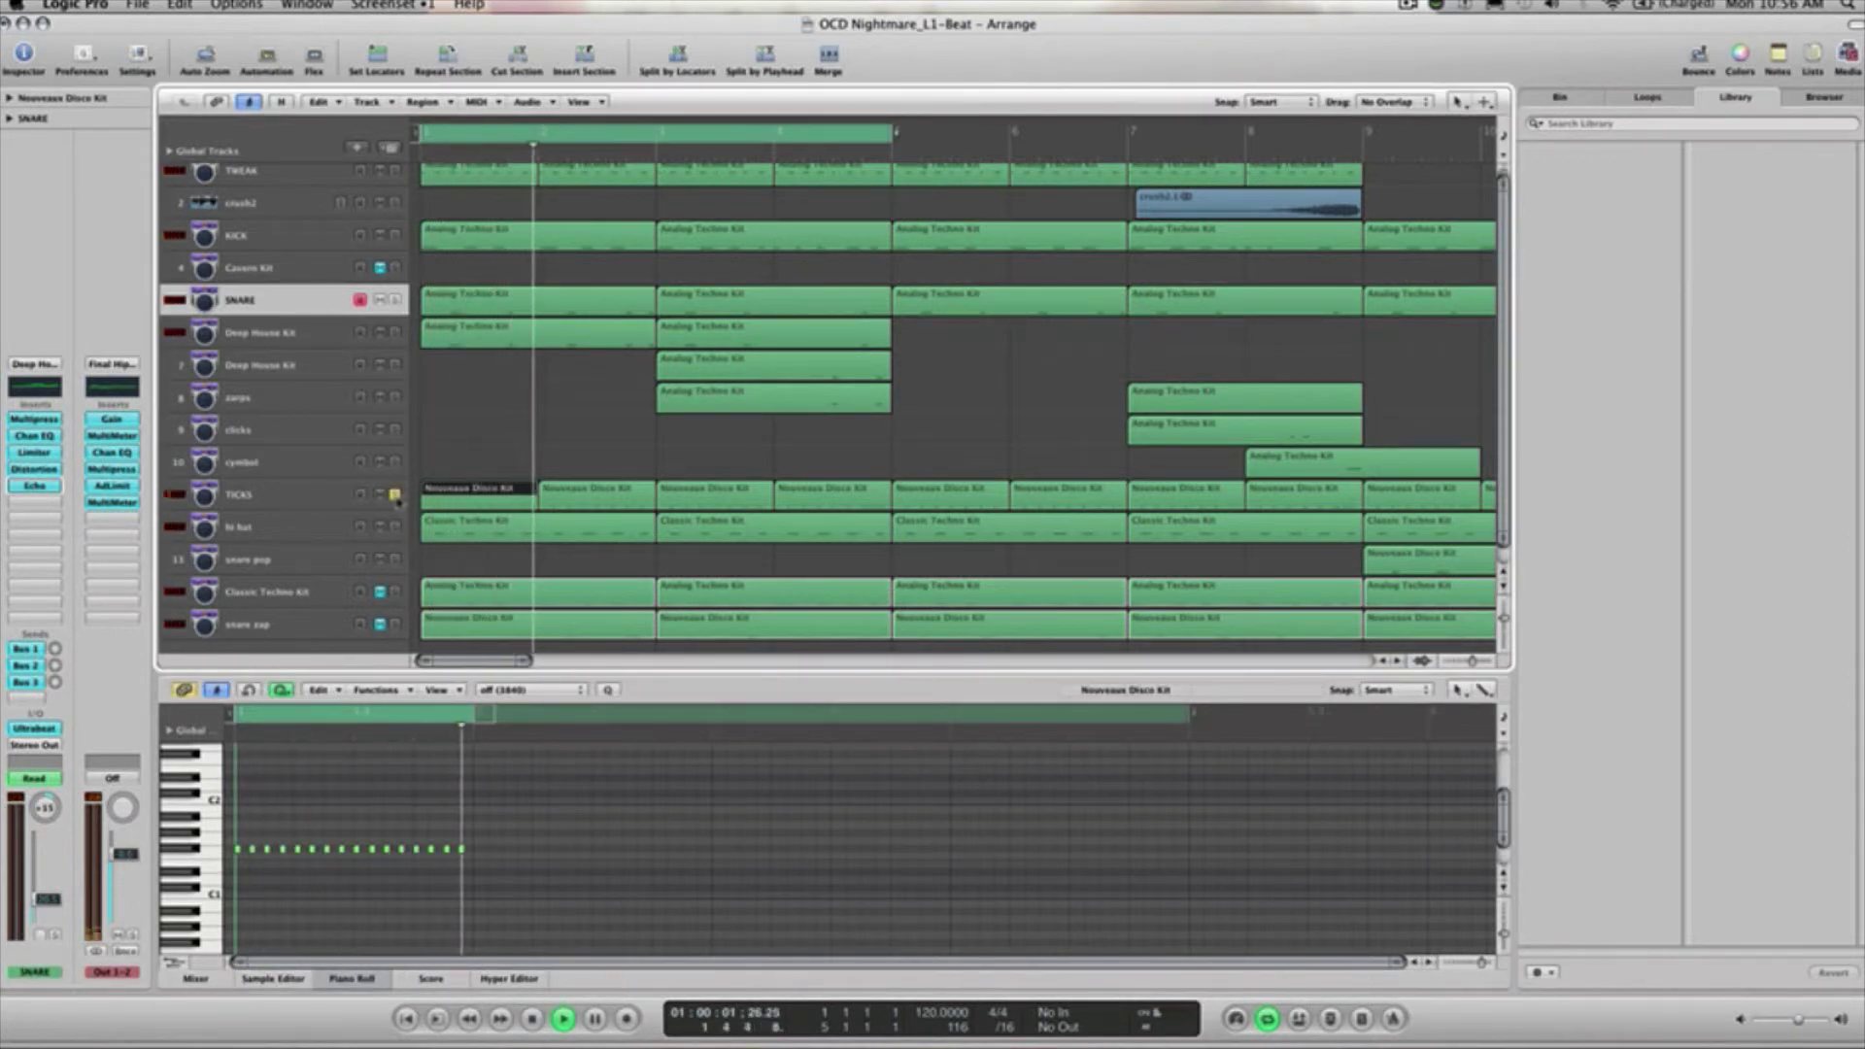
pyautogui.press('space')
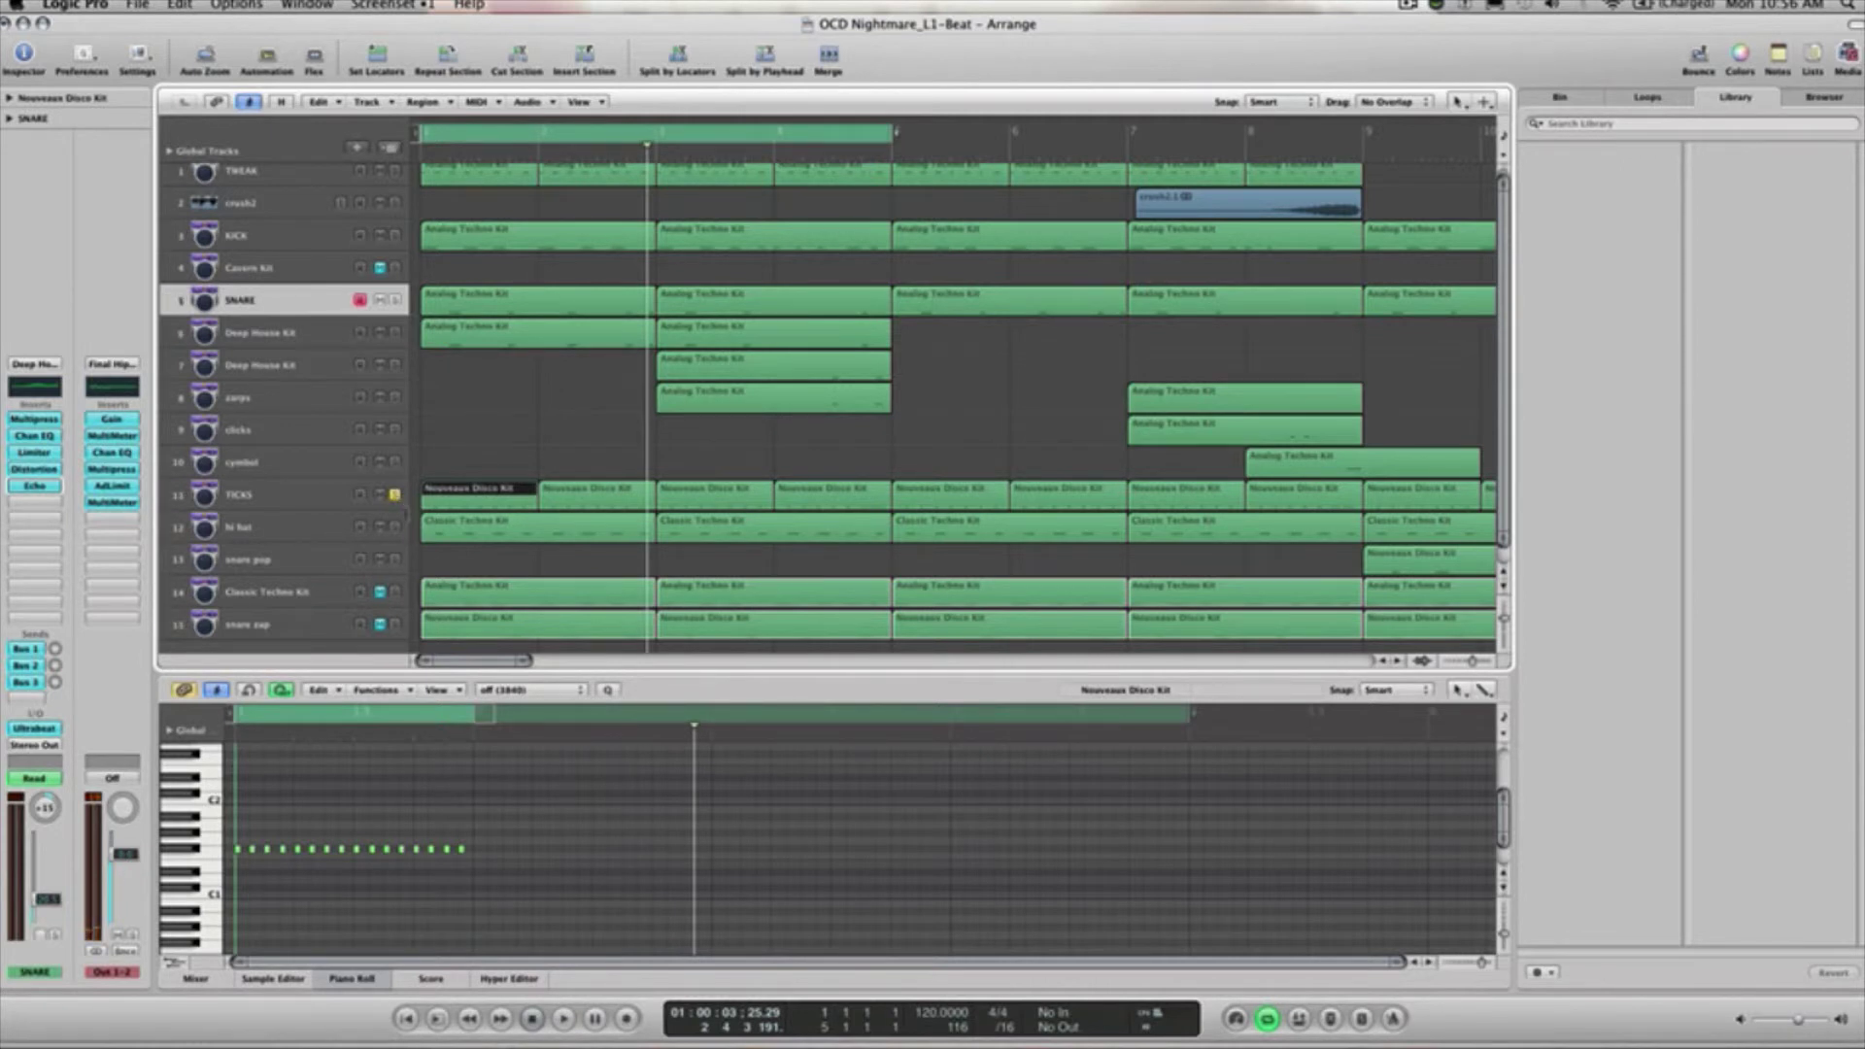
# Play KICK, SNARE and track 8 soloed without TICKS, bring TICKS back in by soloing it and stop playback.
pyautogui.click(497, 425)
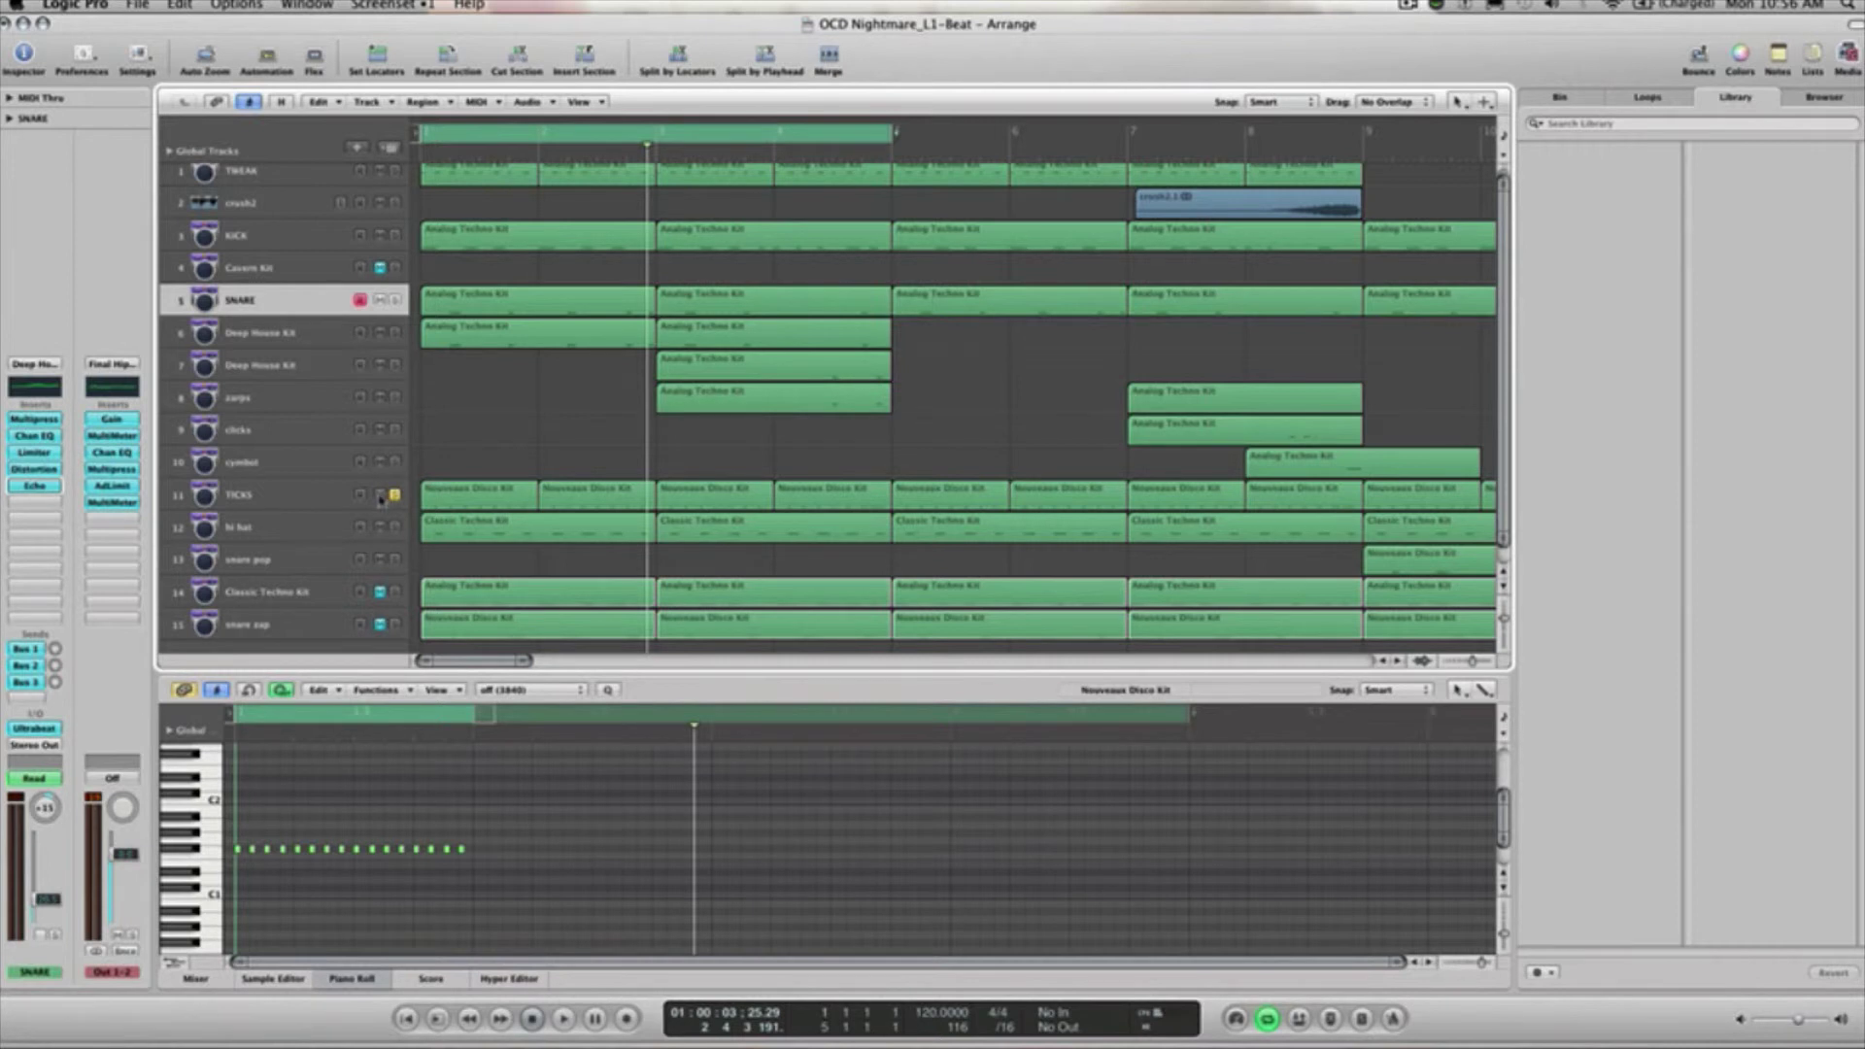
pyautogui.scroll(1, 421, 339)
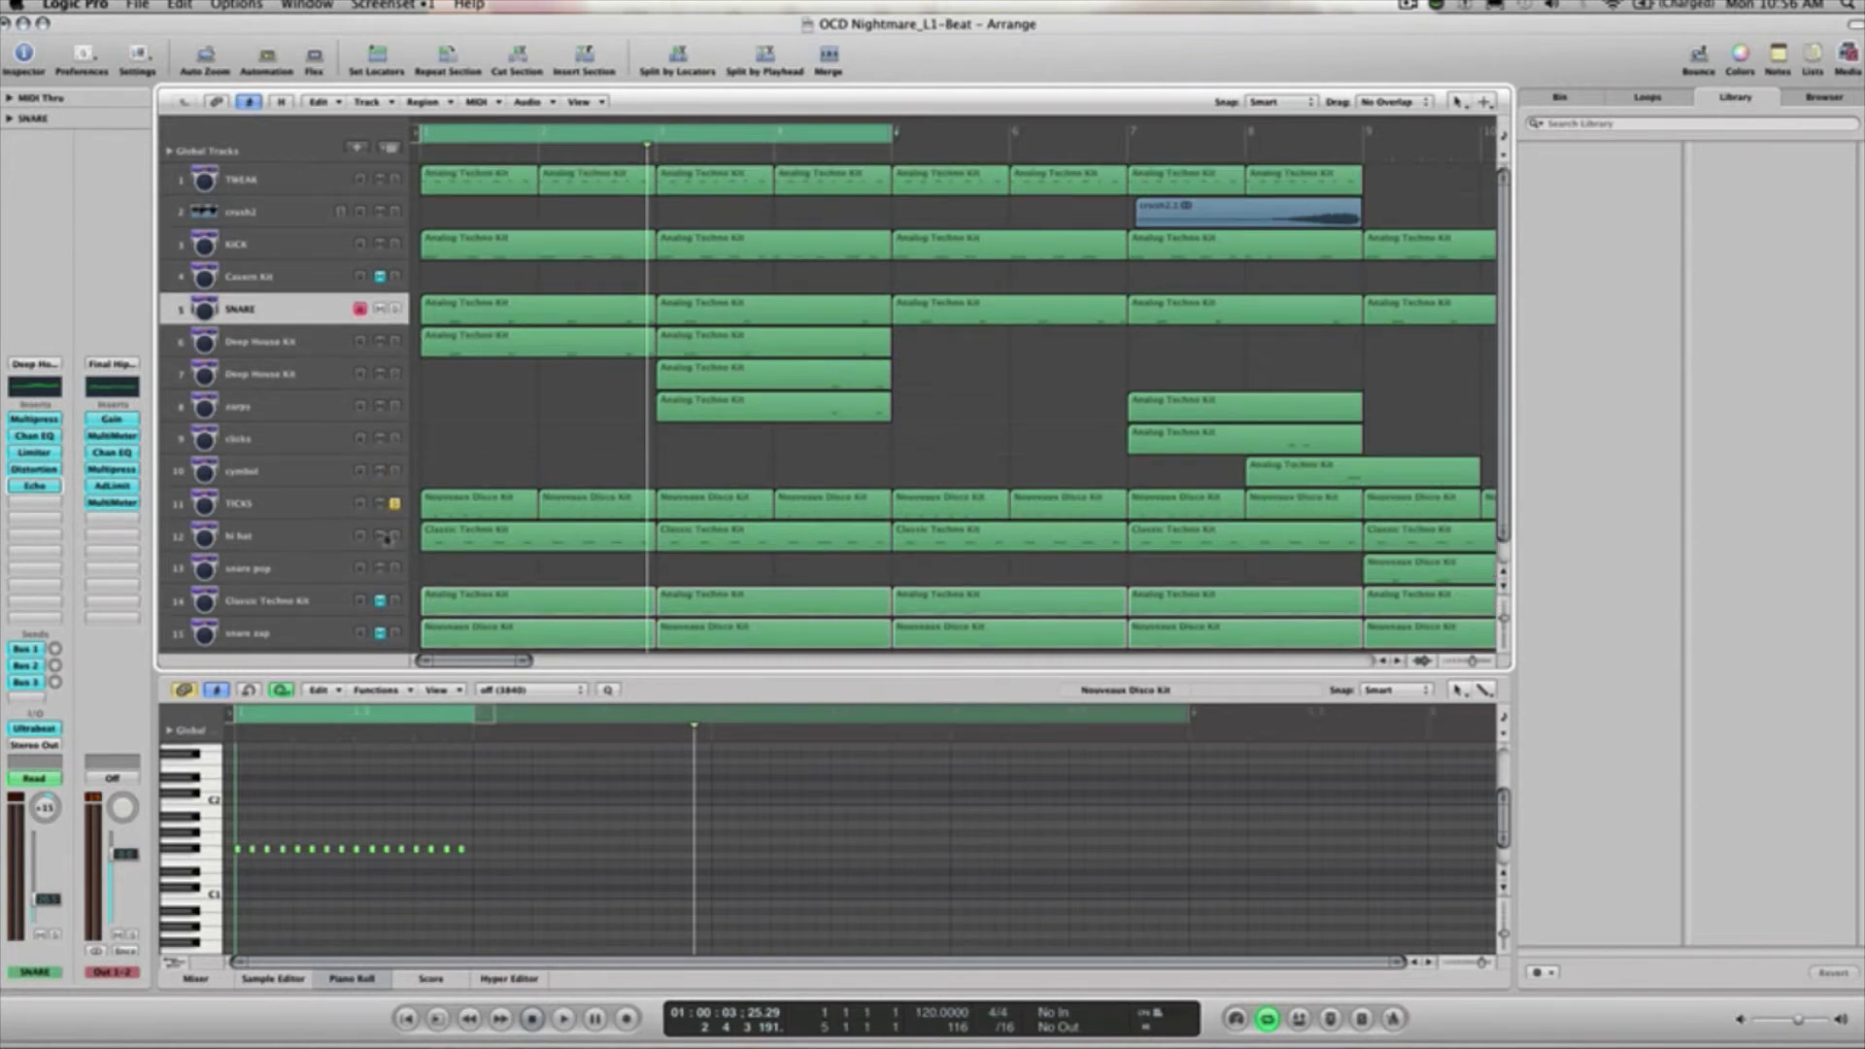
pyautogui.press('space')
pyautogui.scroll(-1, 406, 516)
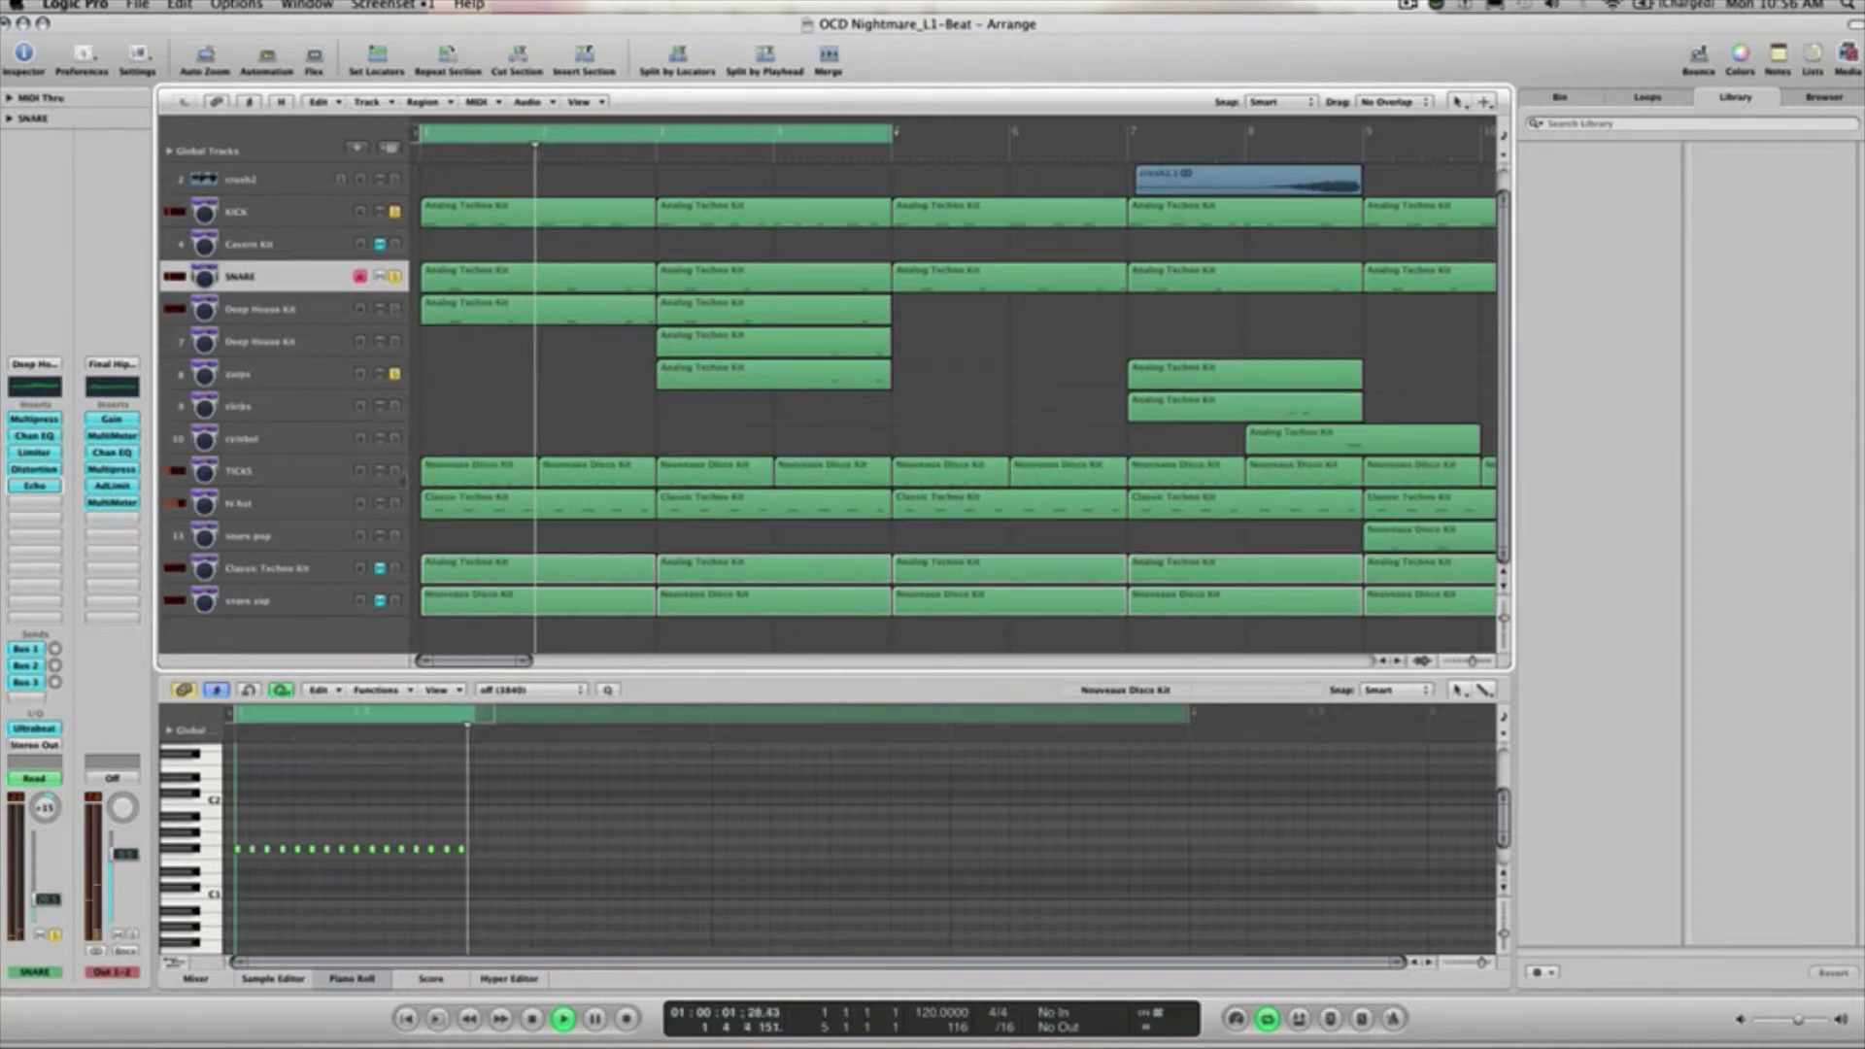
pyautogui.scroll(1, 408, 513)
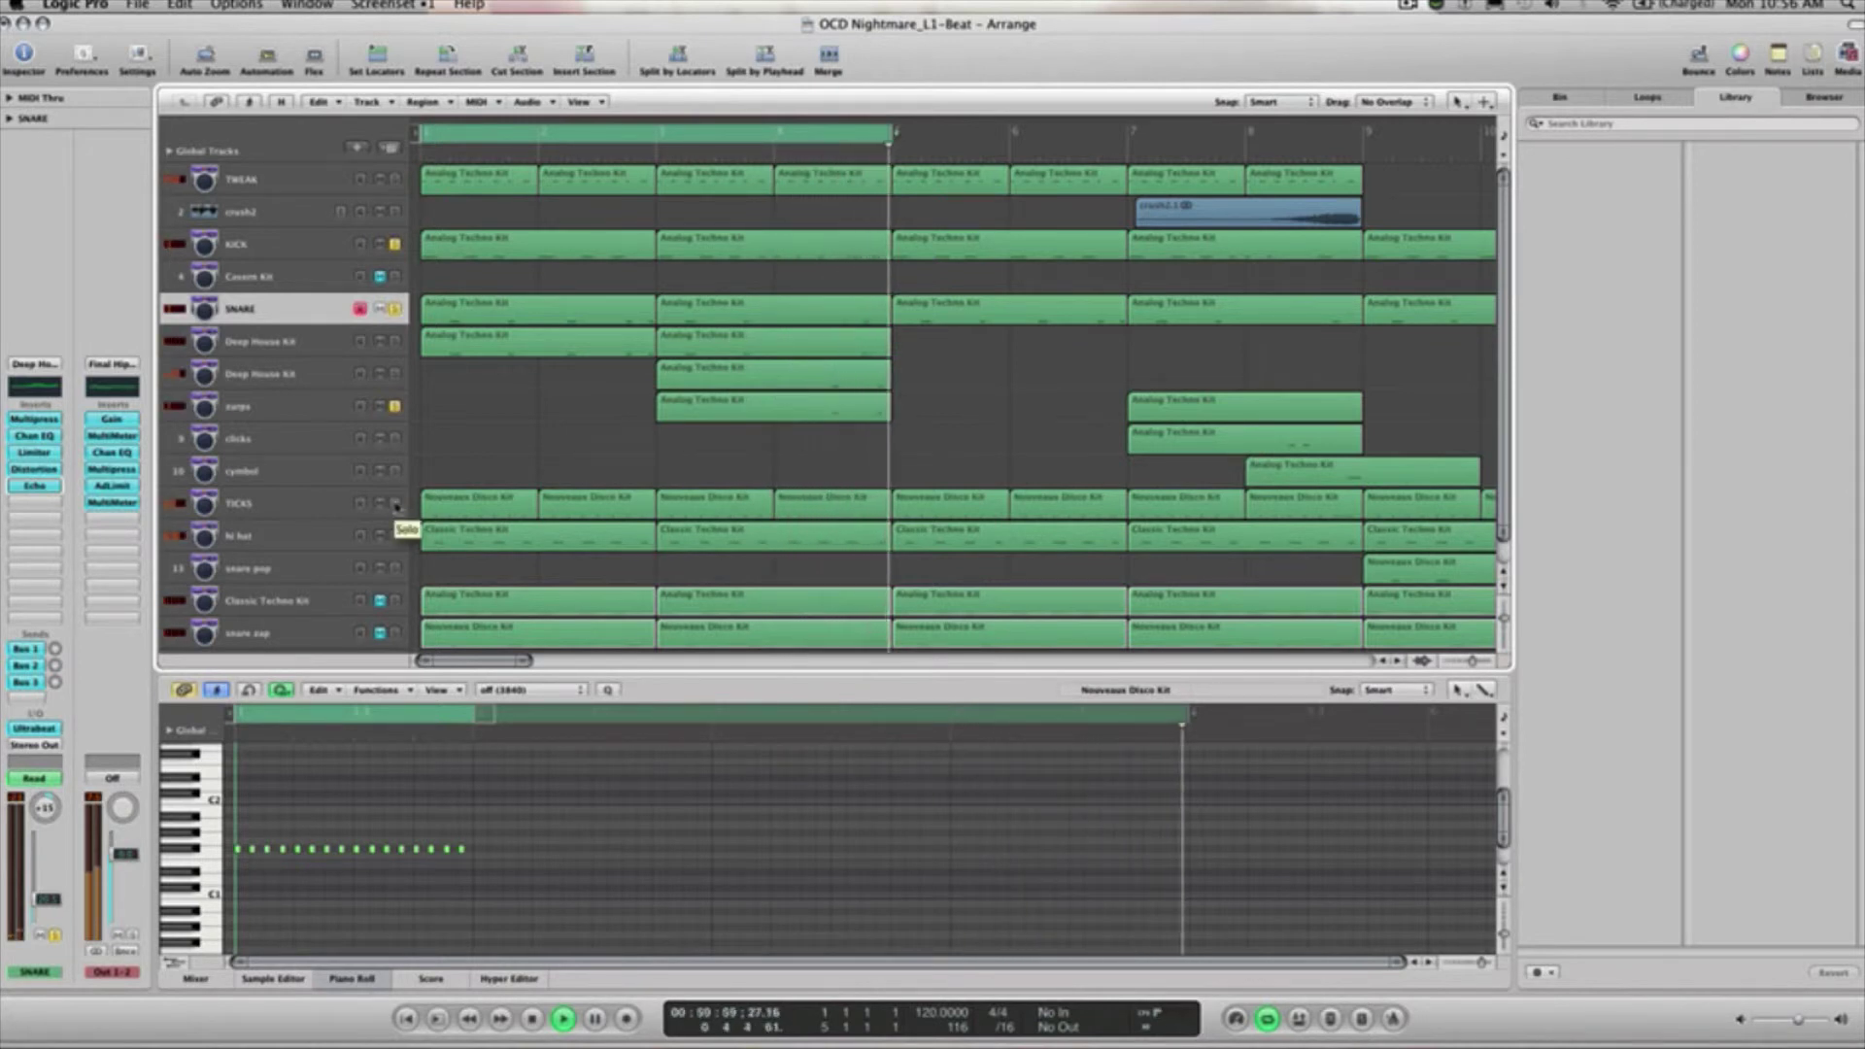
pyautogui.click(394, 504)
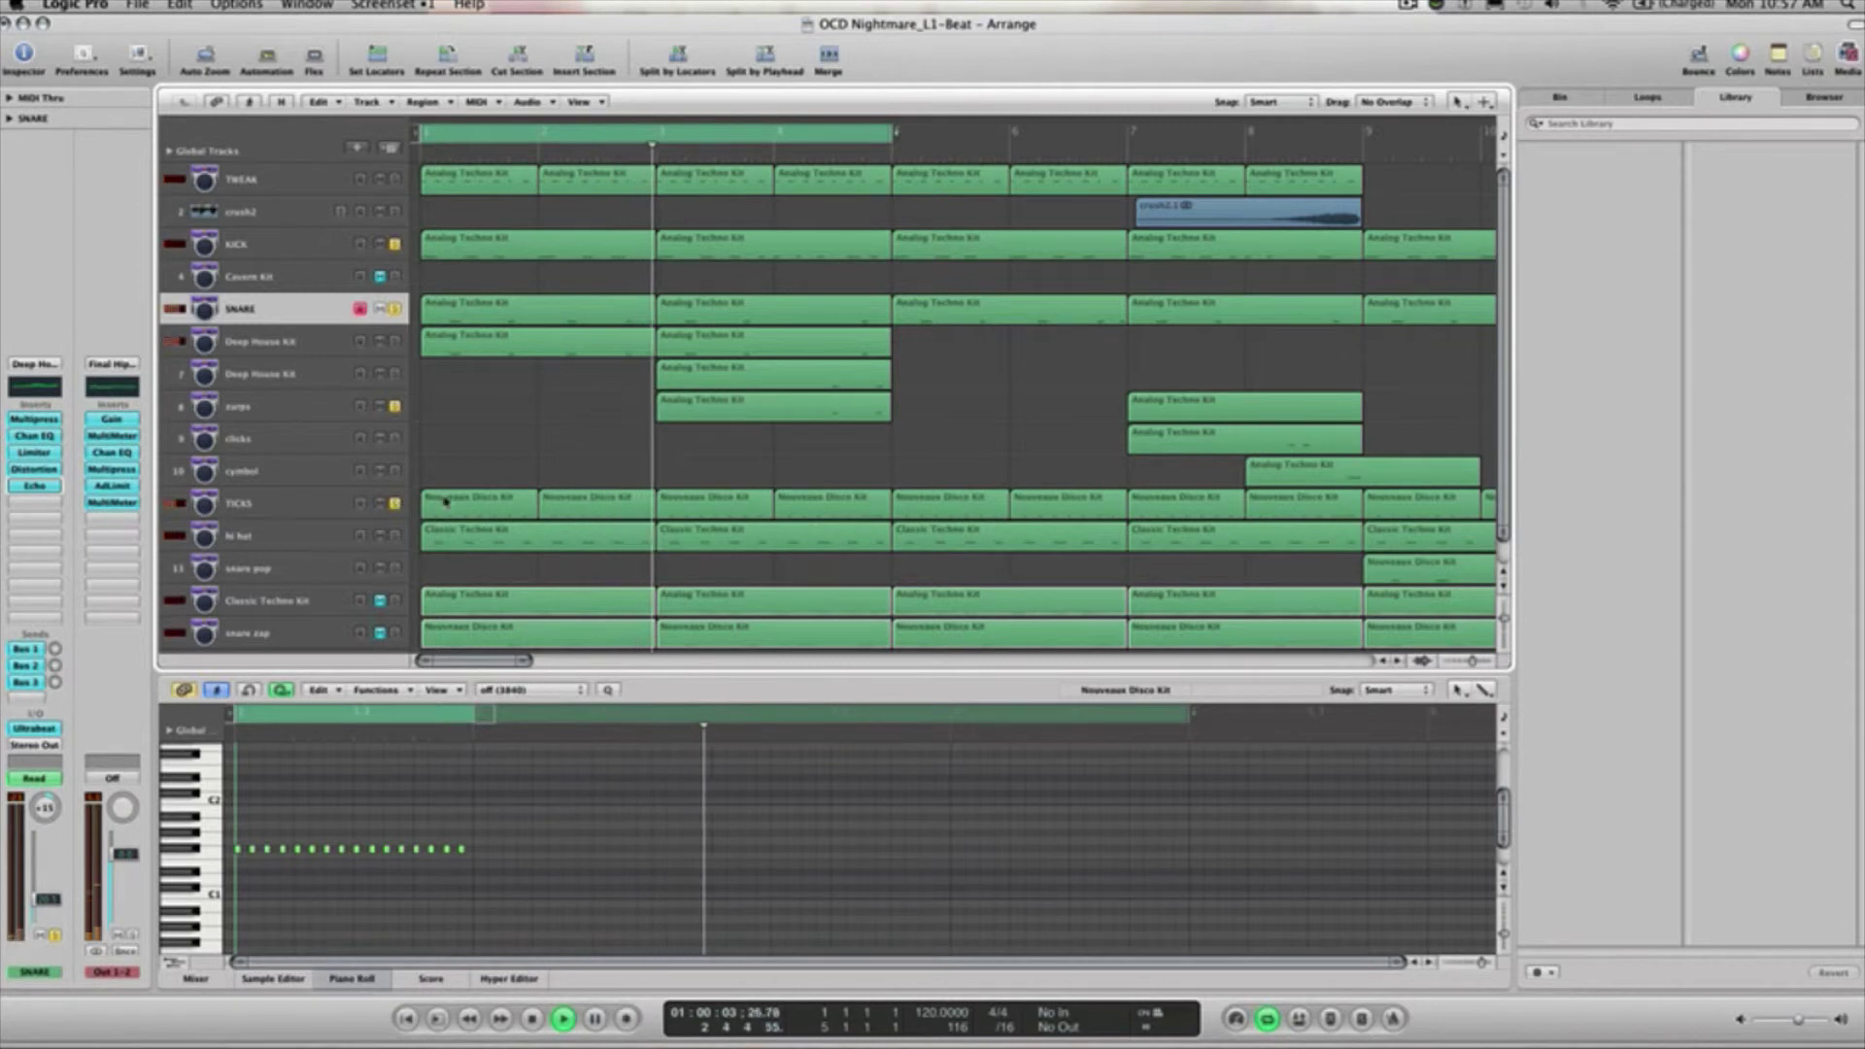
pyautogui.press('space')
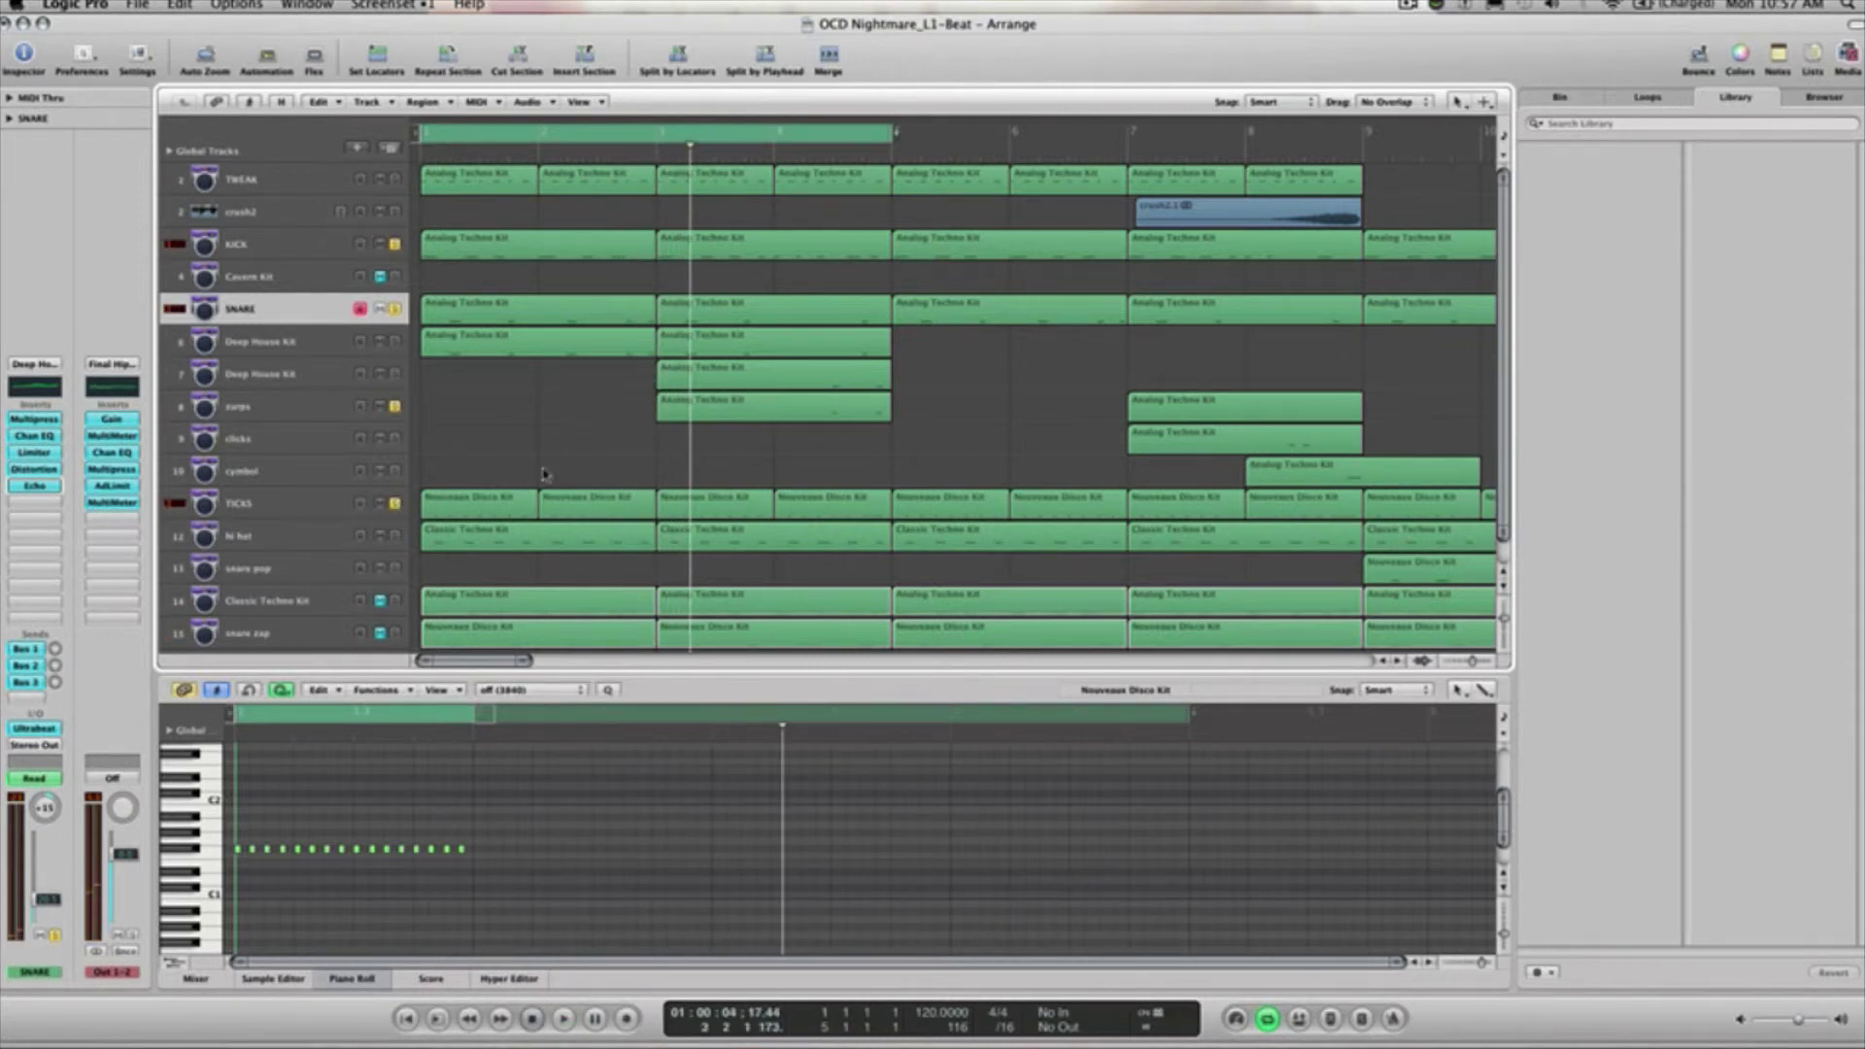
# Select the first TICKS region and add a short run of notes at a lower pitch beneath the start of its pattern.
pyautogui.click(426, 506)
pyautogui.click(571, 507)
pyautogui.click(493, 510)
pyautogui.click(585, 511)
pyautogui.click(496, 512)
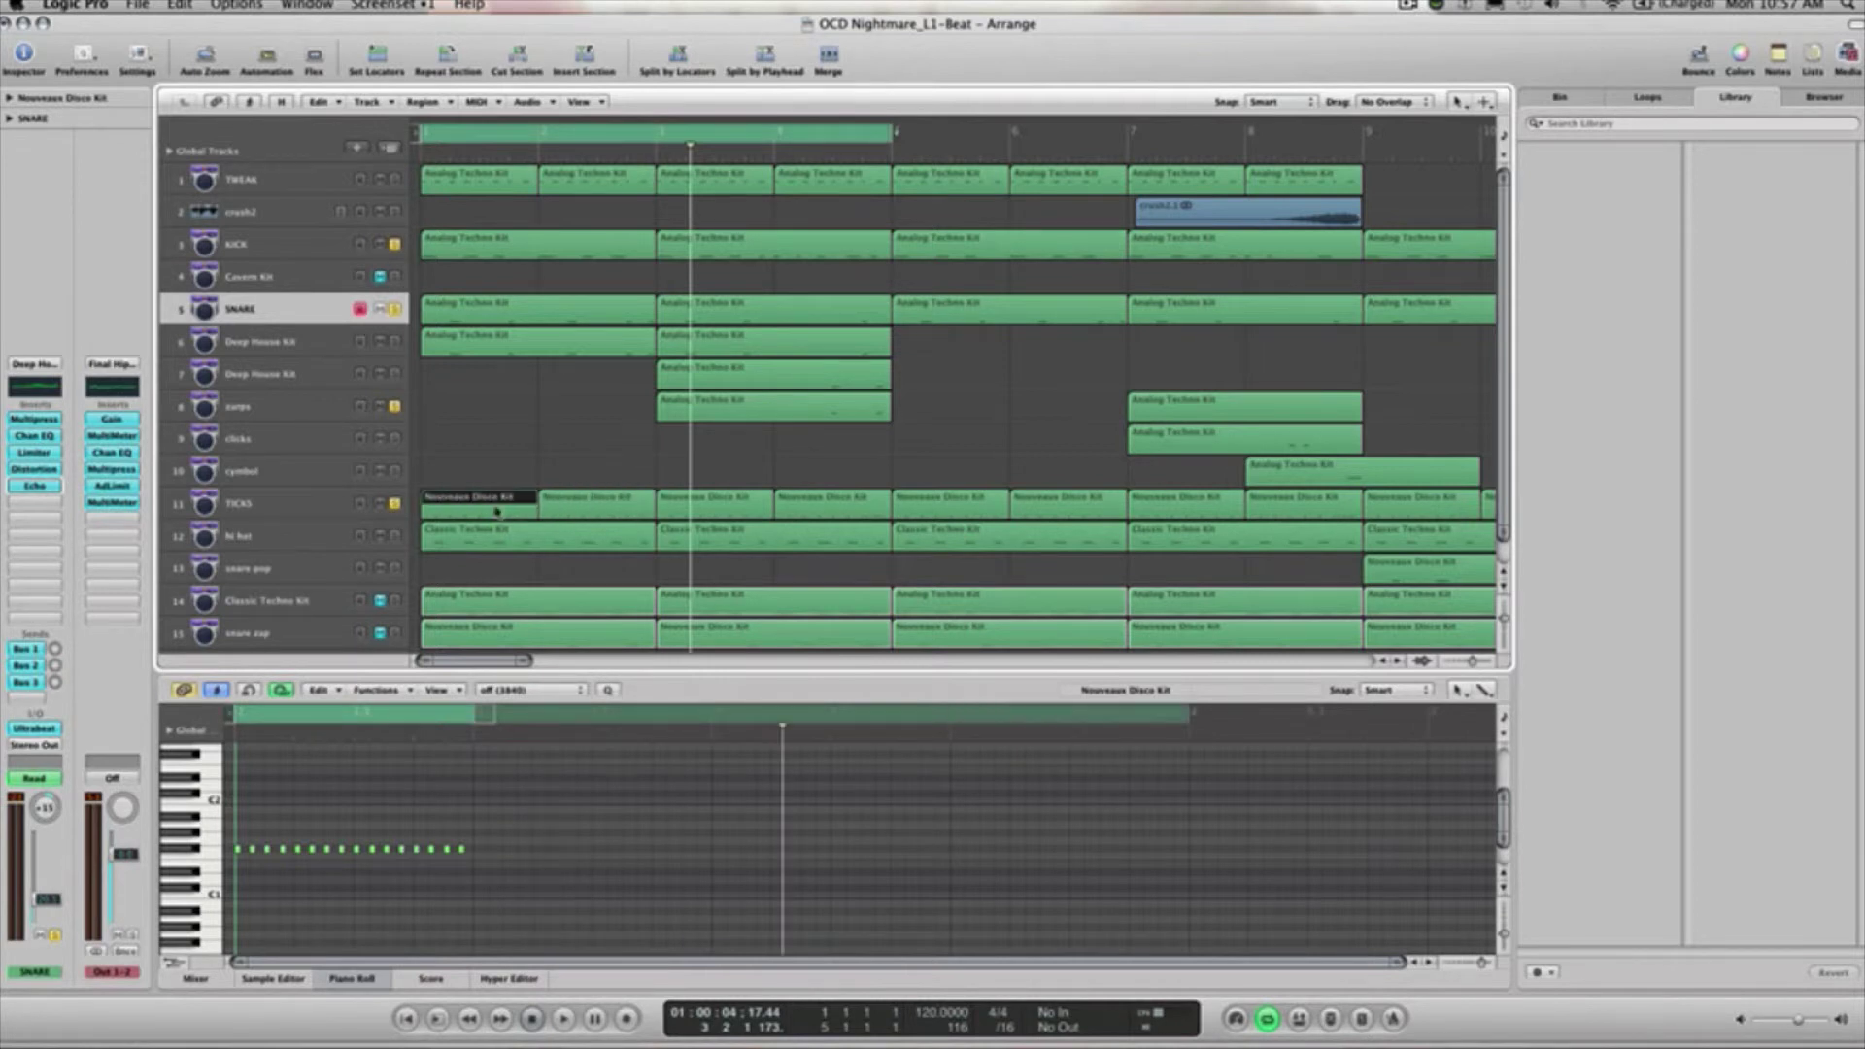
pyautogui.click(298, 822)
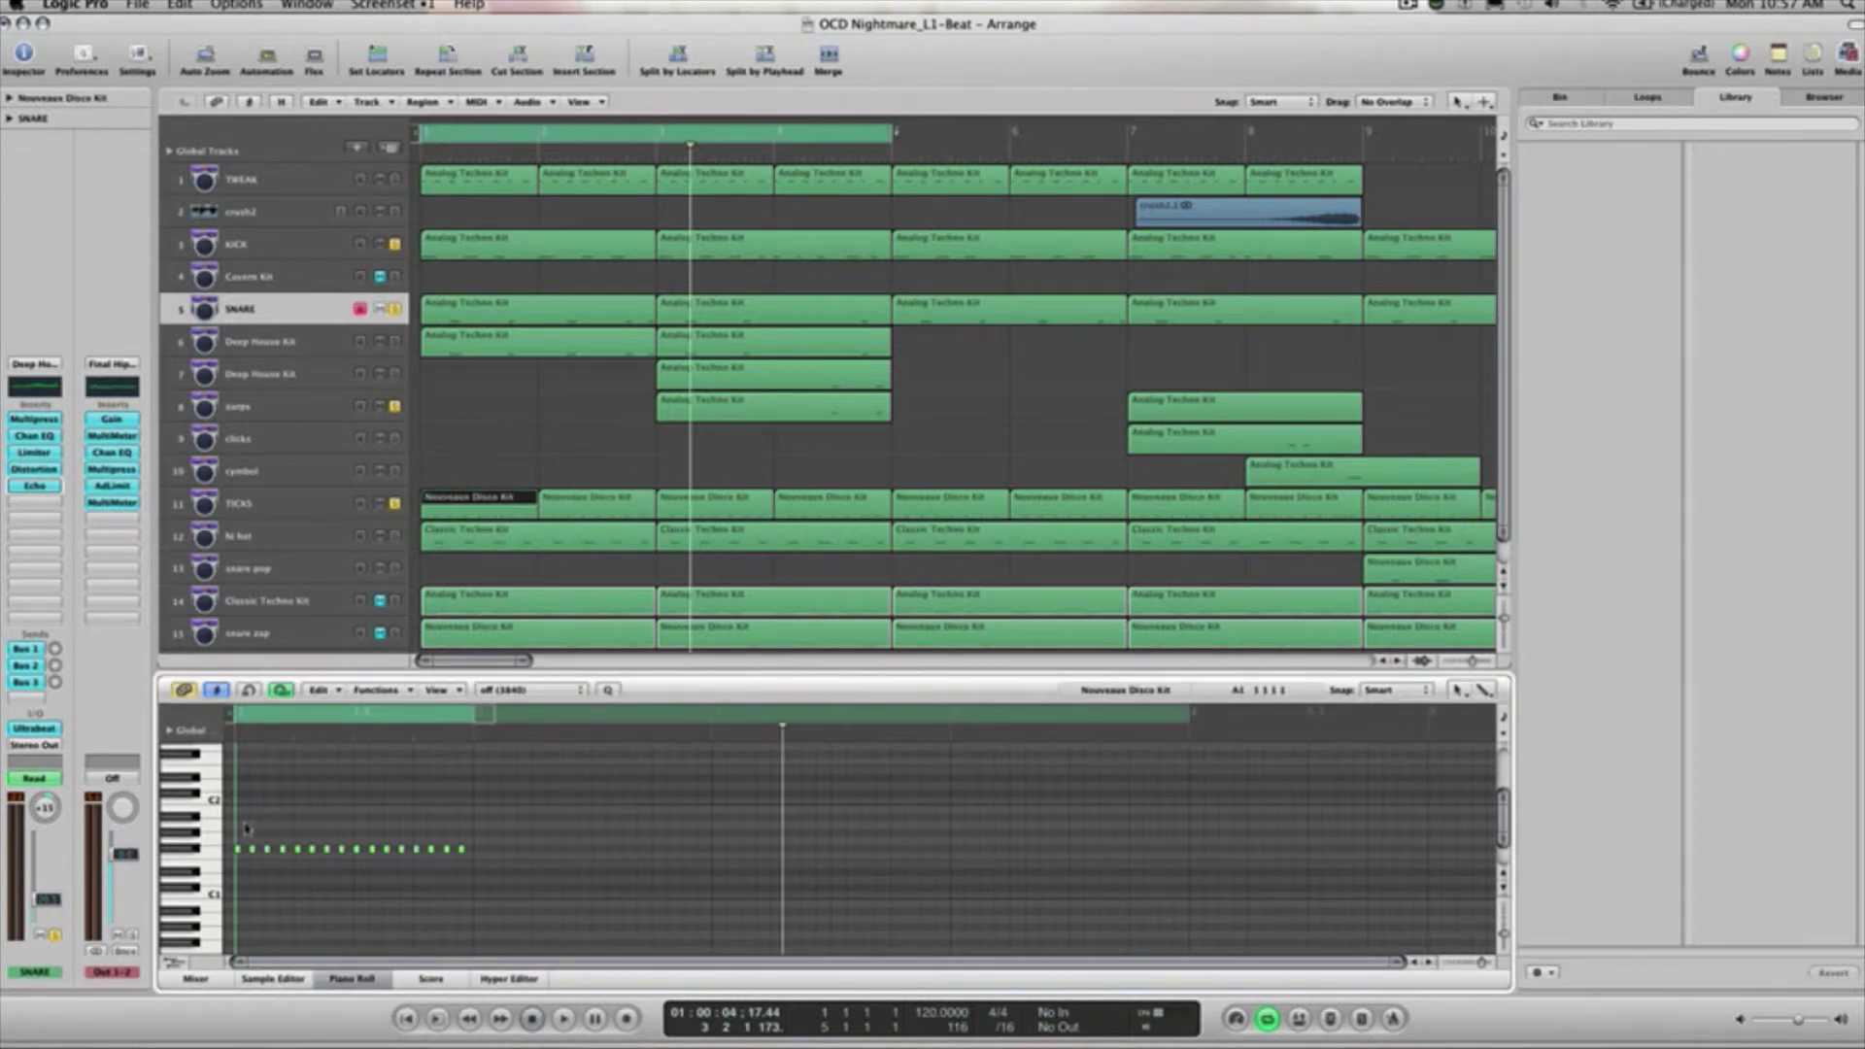
pyautogui.moveTo(242, 834); pyautogui.dragTo(293, 874)
pyautogui.moveTo(253, 862); pyautogui.dragTo(234, 863)
pyautogui.click(252, 873)
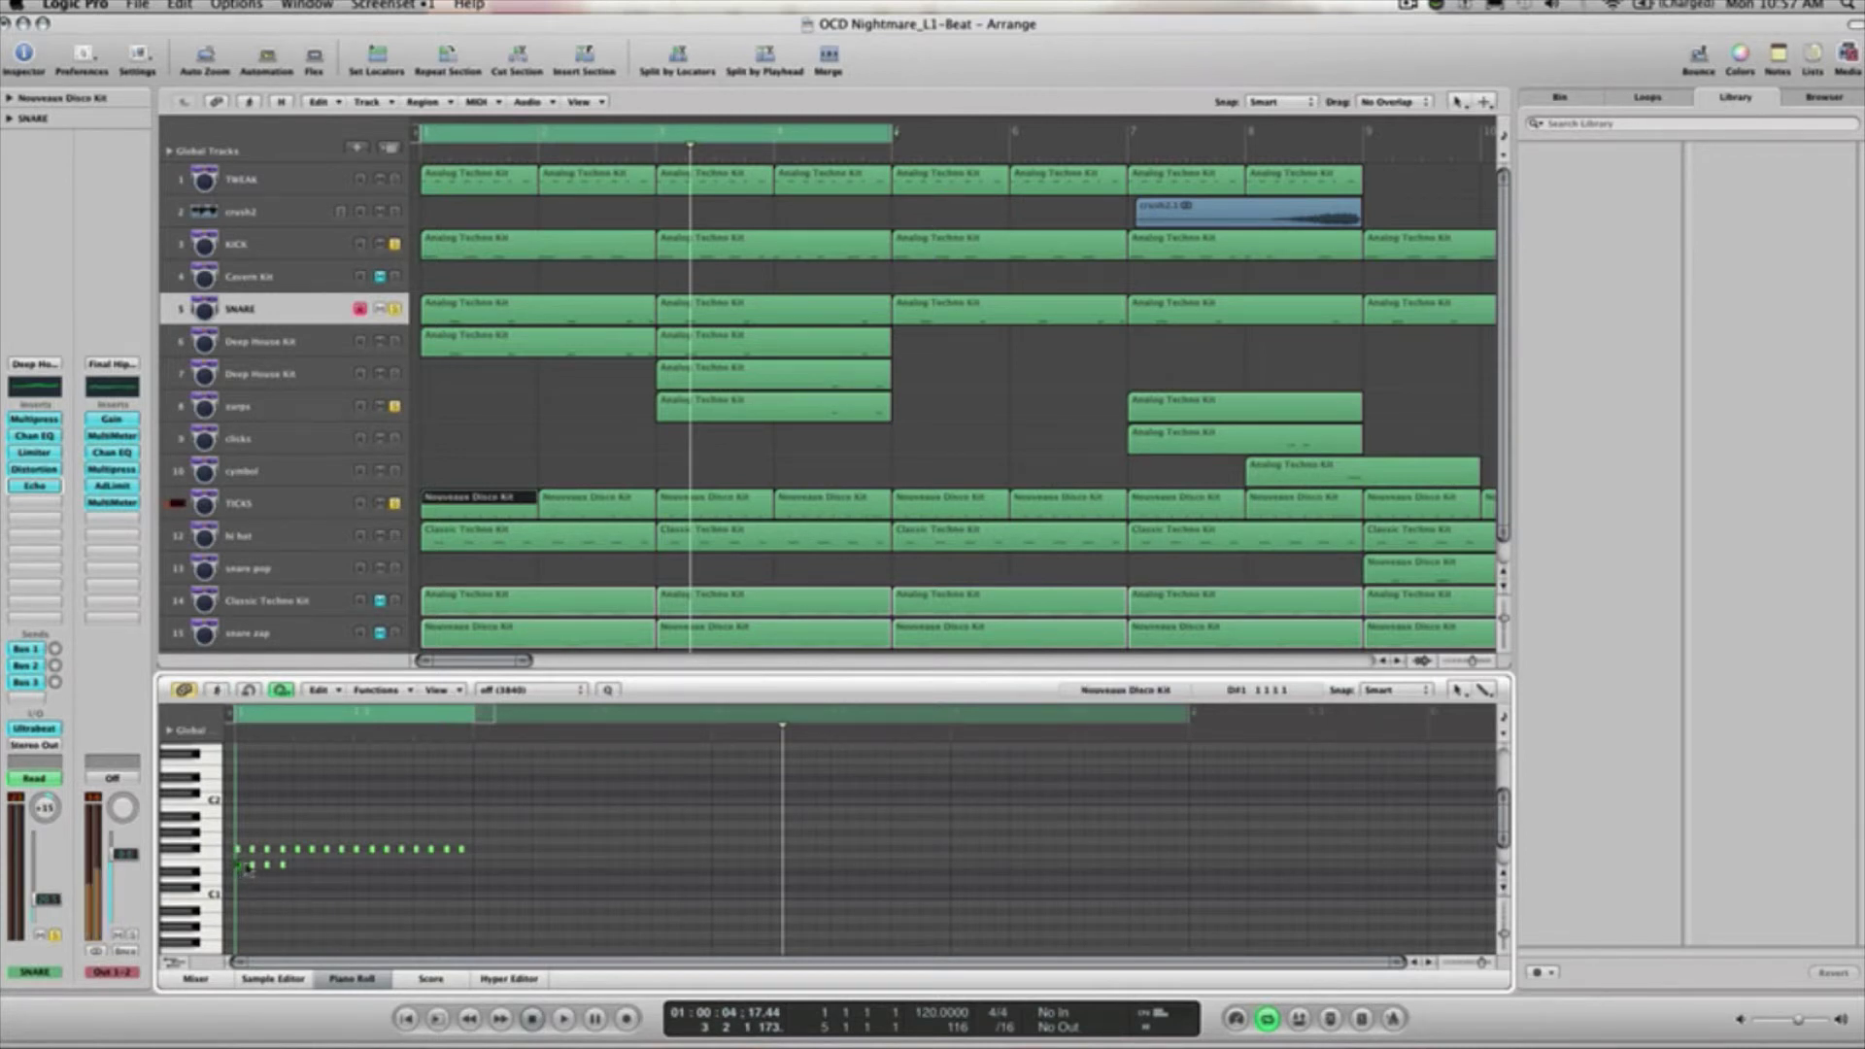
# Undo the lower-pitch notes added beneath the start of the first TICKS region's pattern and deselect the remaining notes.
pyautogui.moveTo(298, 872); pyautogui.dragTo(357, 863)
pyautogui.press('super+z')
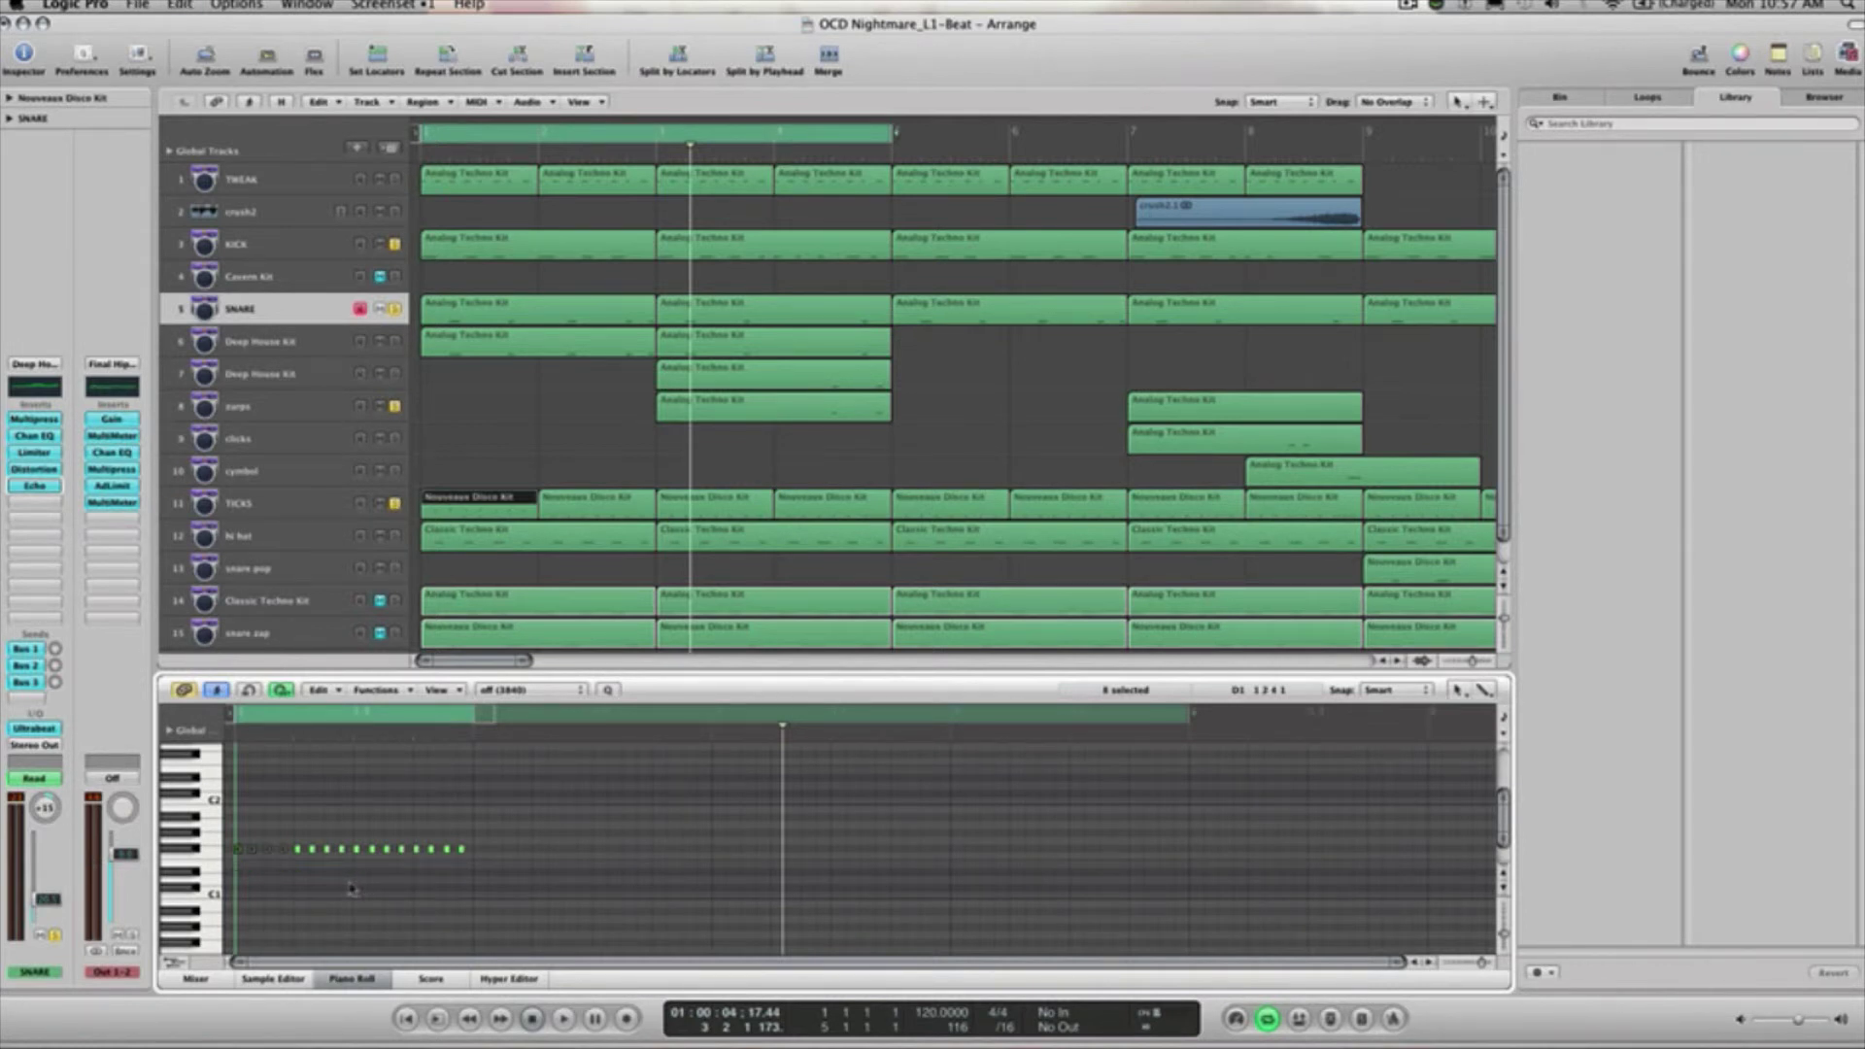
pyautogui.click(295, 872)
# Select the second TICKS region and shorten the cycle range to cover only bars 1 and 2.
pyautogui.click(611, 506)
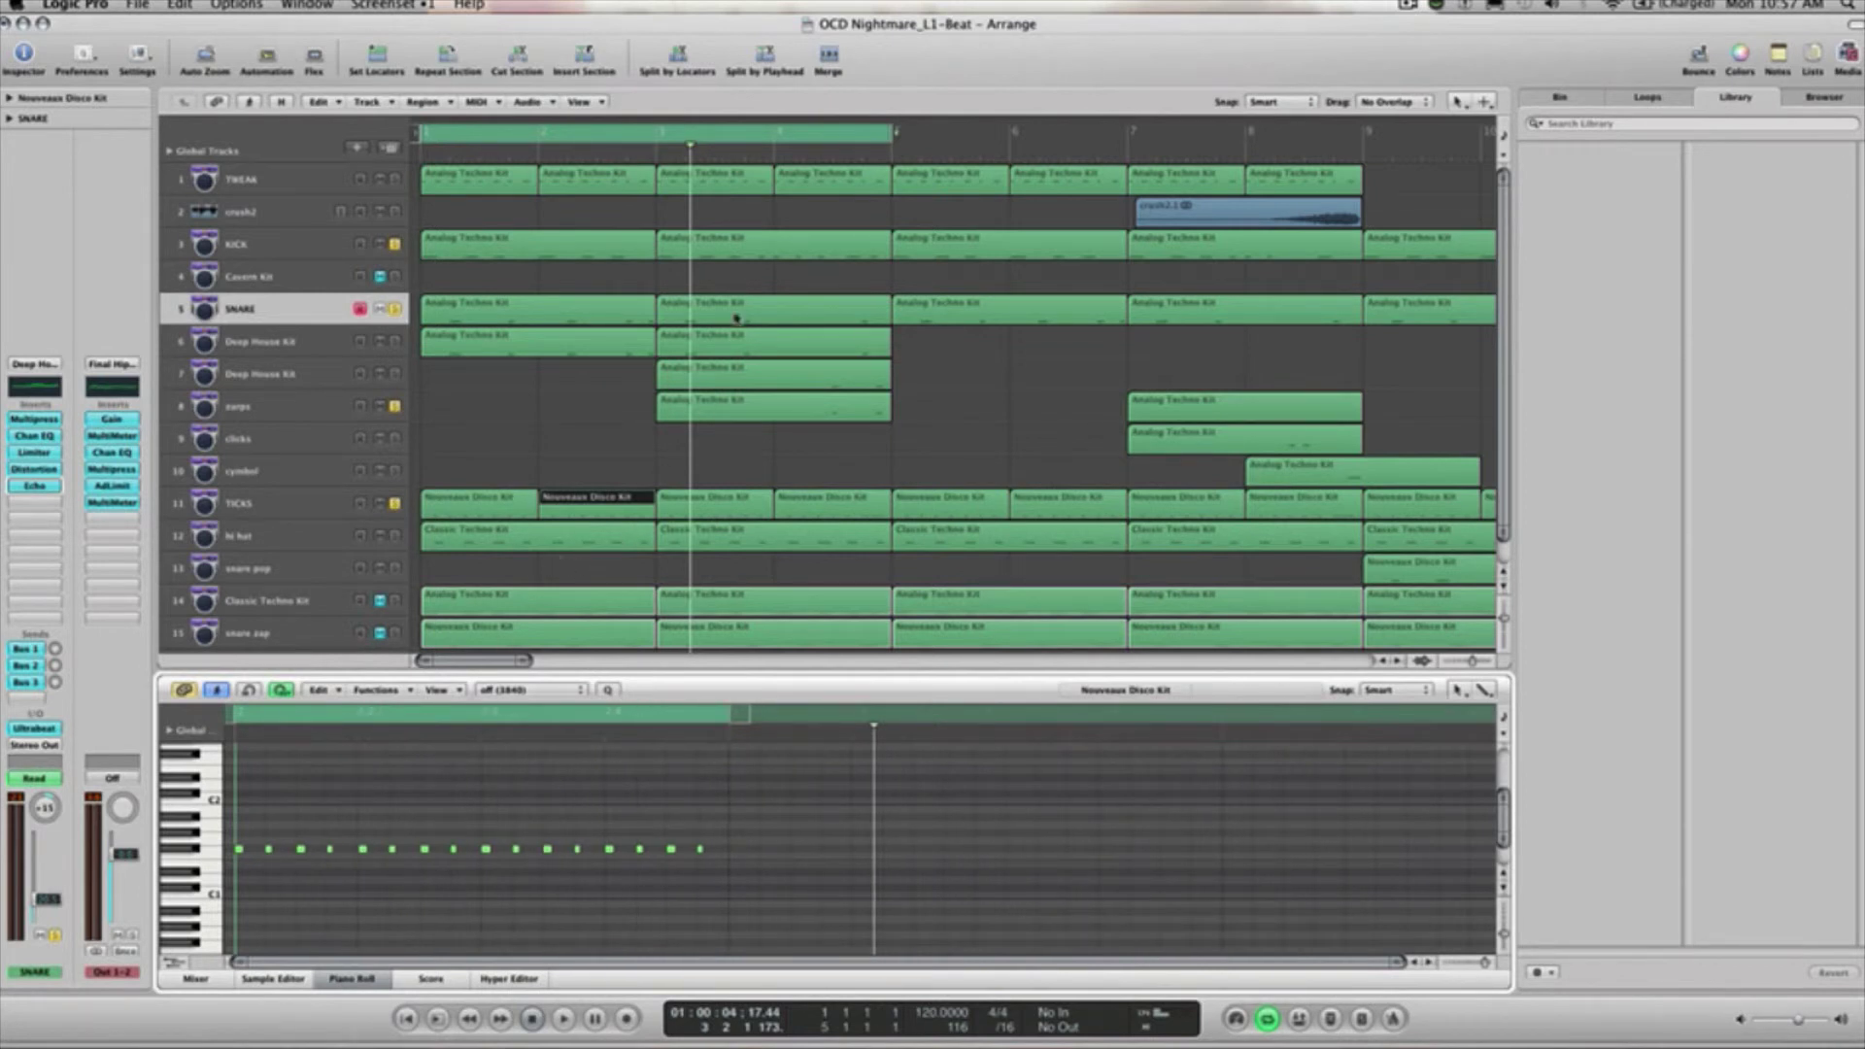
pyautogui.moveTo(887, 133); pyautogui.dragTo(585, 146)
pyautogui.click(641, 798)
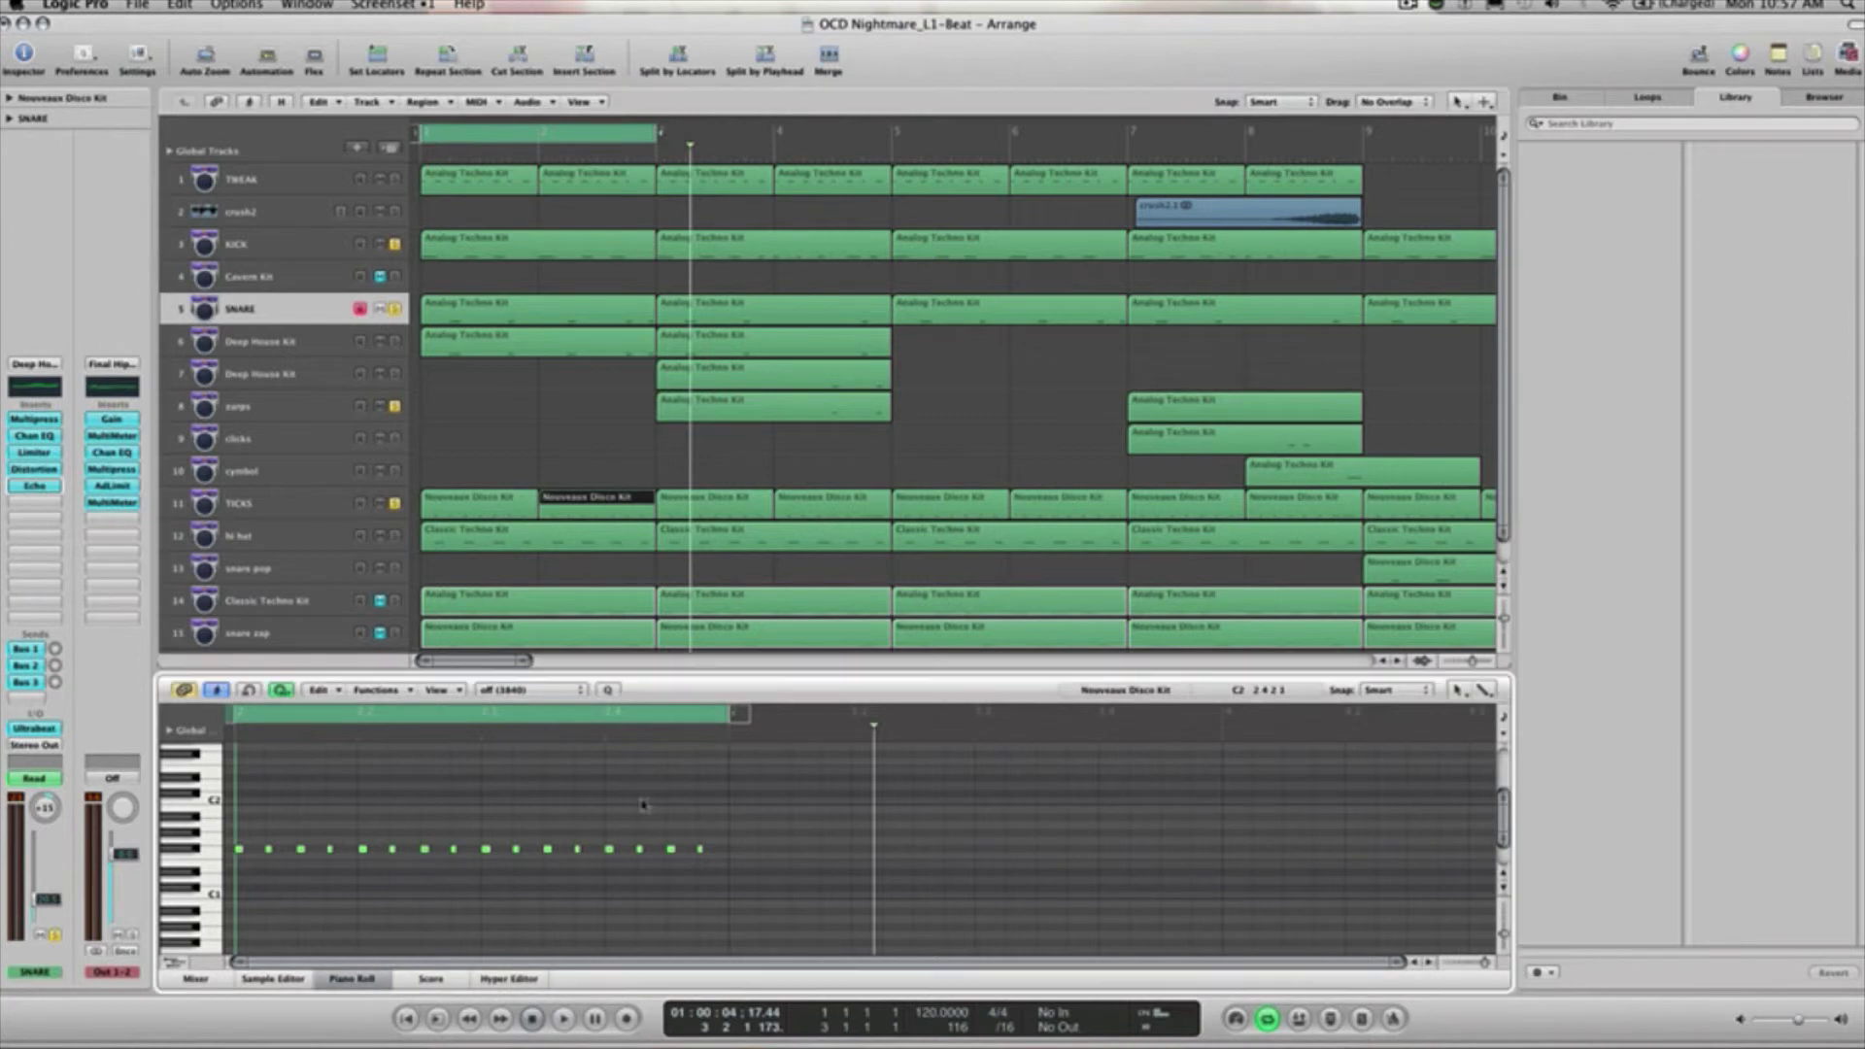
# Duplicate two notes near the end of the second TICKS region into the neighbouring gaps at the same pitch to make a faster run.
pyautogui.moveTo(599, 816); pyautogui.dragTo(662, 878)
pyautogui.moveTo(610, 855); pyautogui.dragTo(625, 856)
pyautogui.click(614, 472)
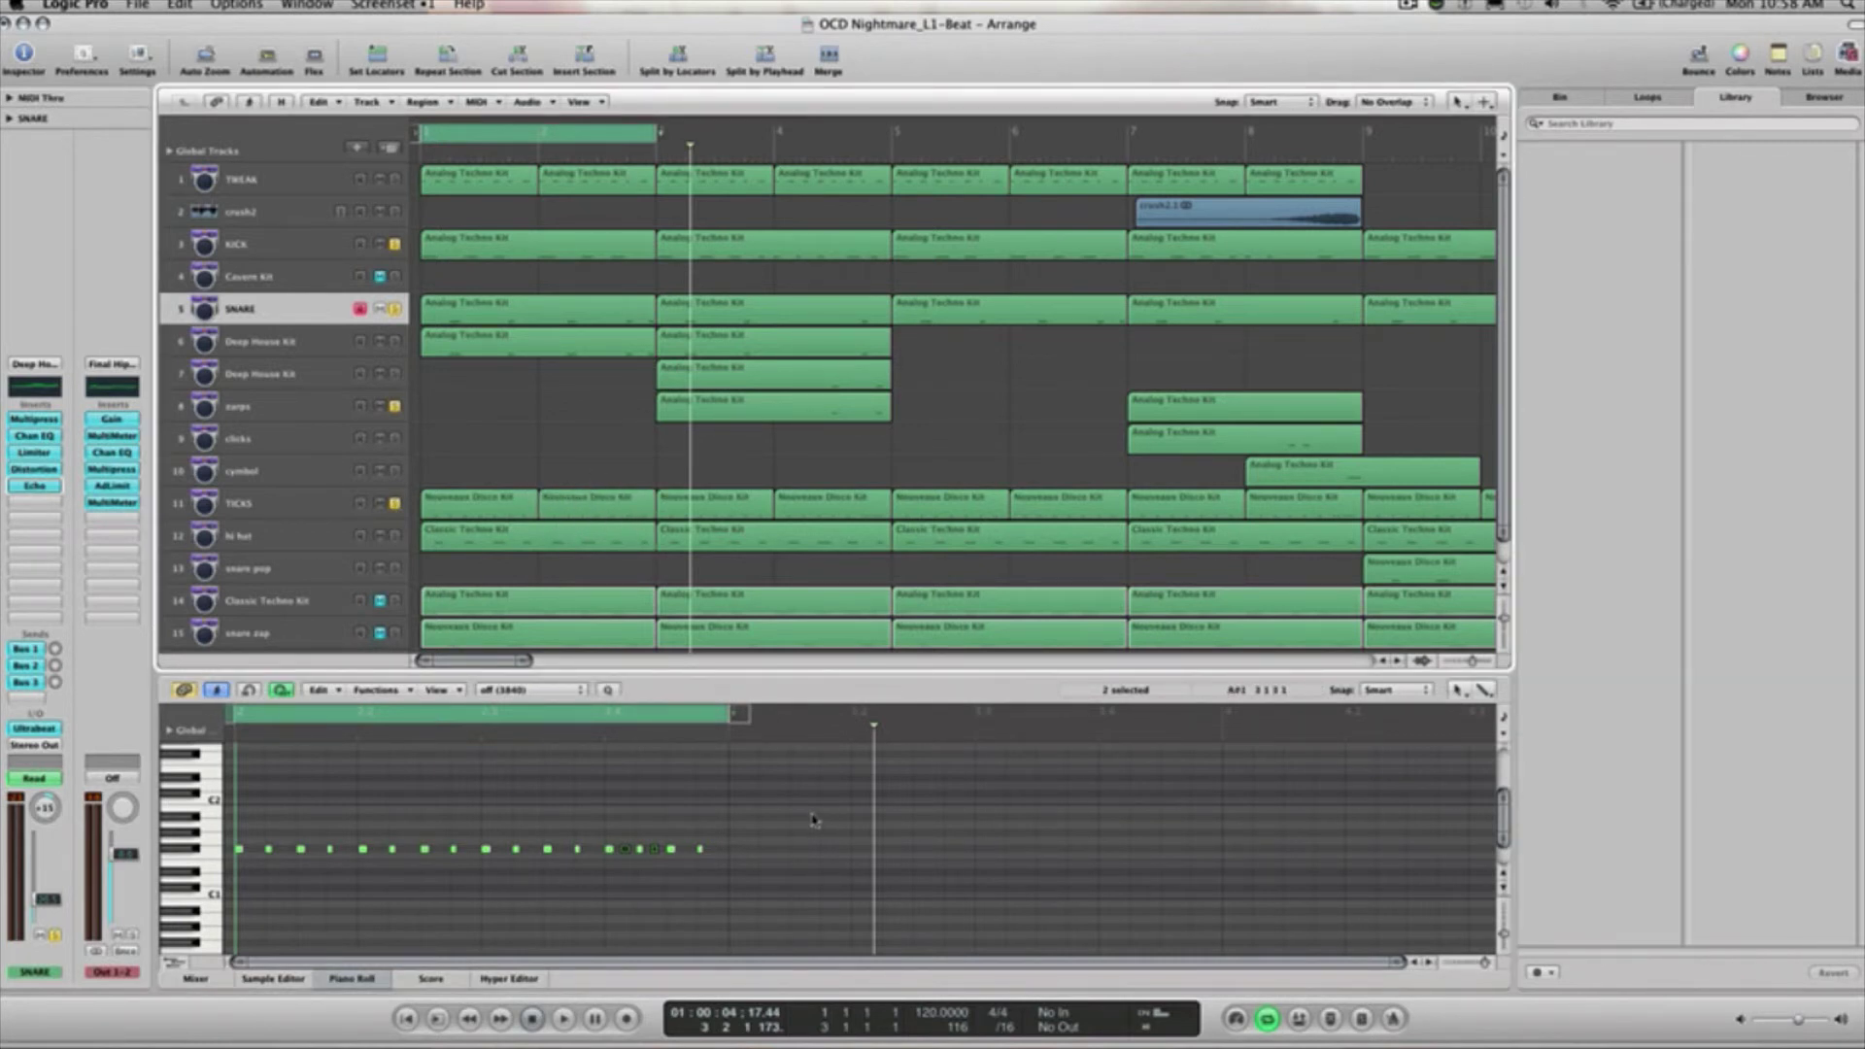
# Play the cycle to hear the extra tick notes, stop playback, and deselect the notes.
pyautogui.press('space')
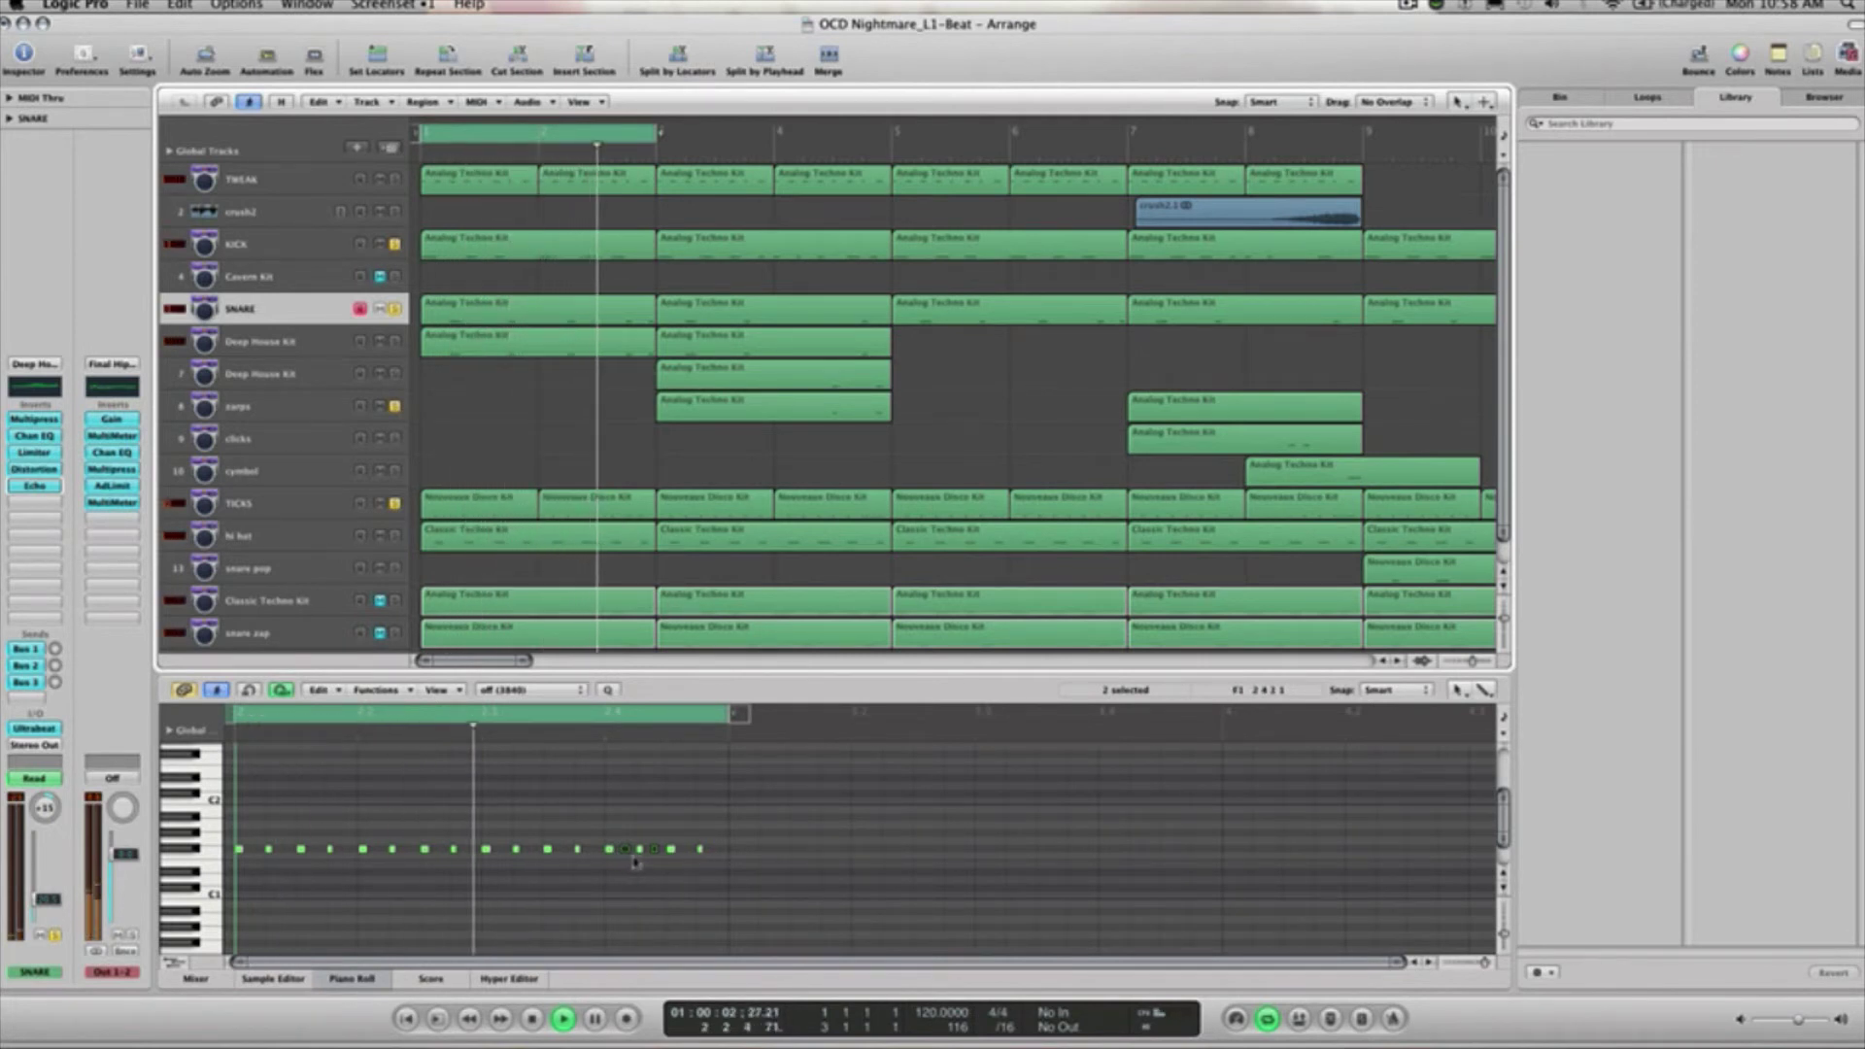
pyautogui.press('space')
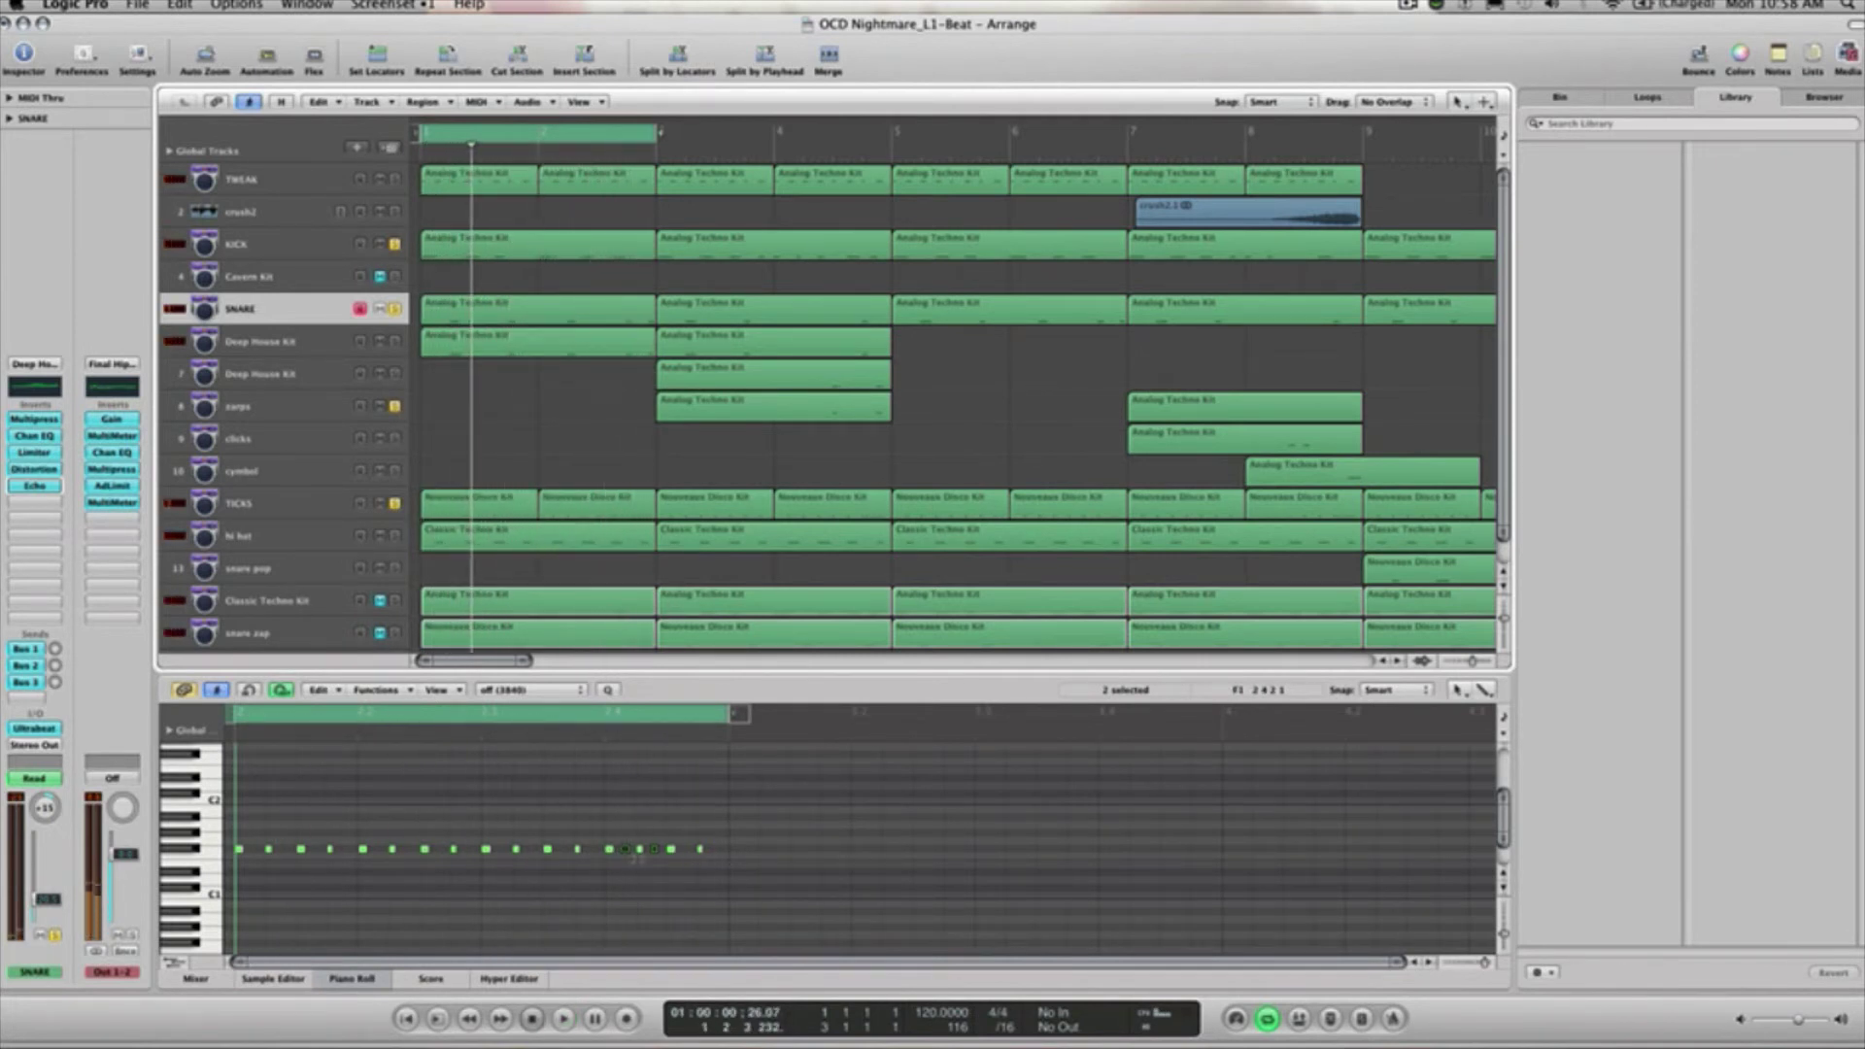
pyautogui.click(595, 833)
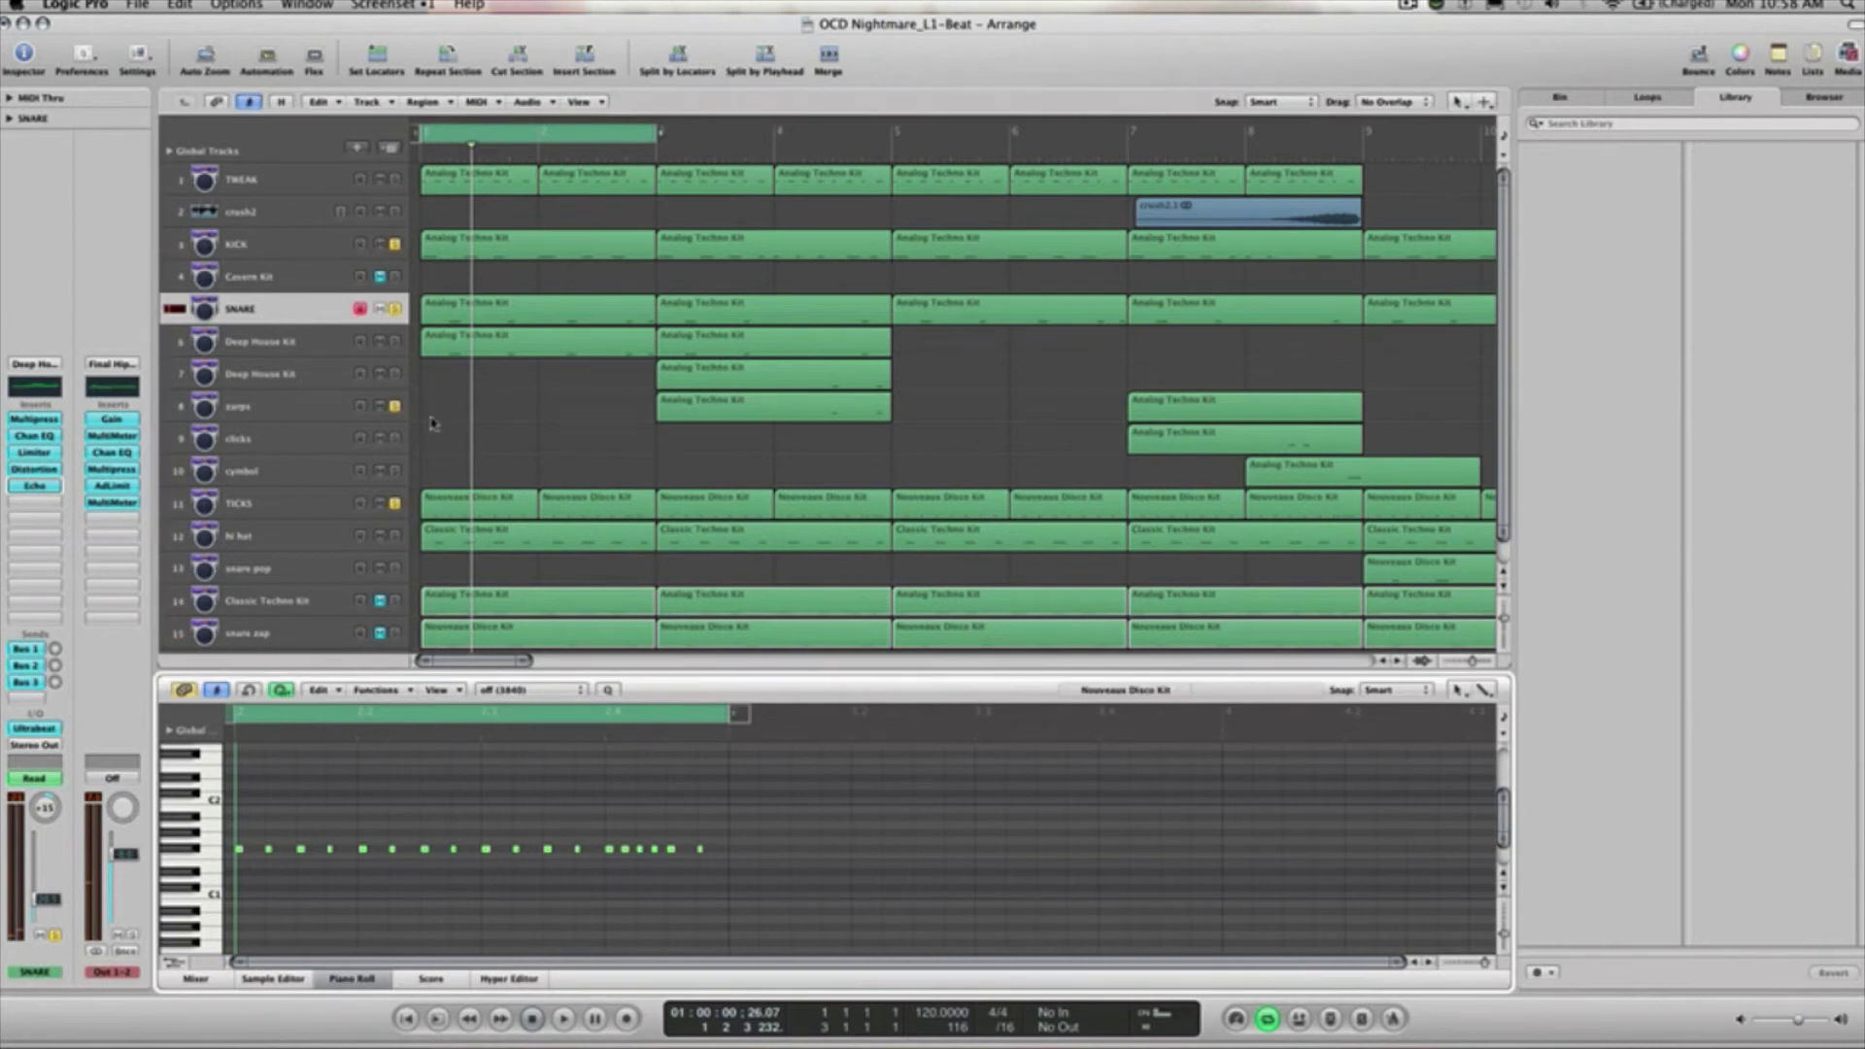
# Solo only the TWEAK track, play it in the cycle, and bring its notes into view in the Piano Roll.
pyautogui.click(292, 185)
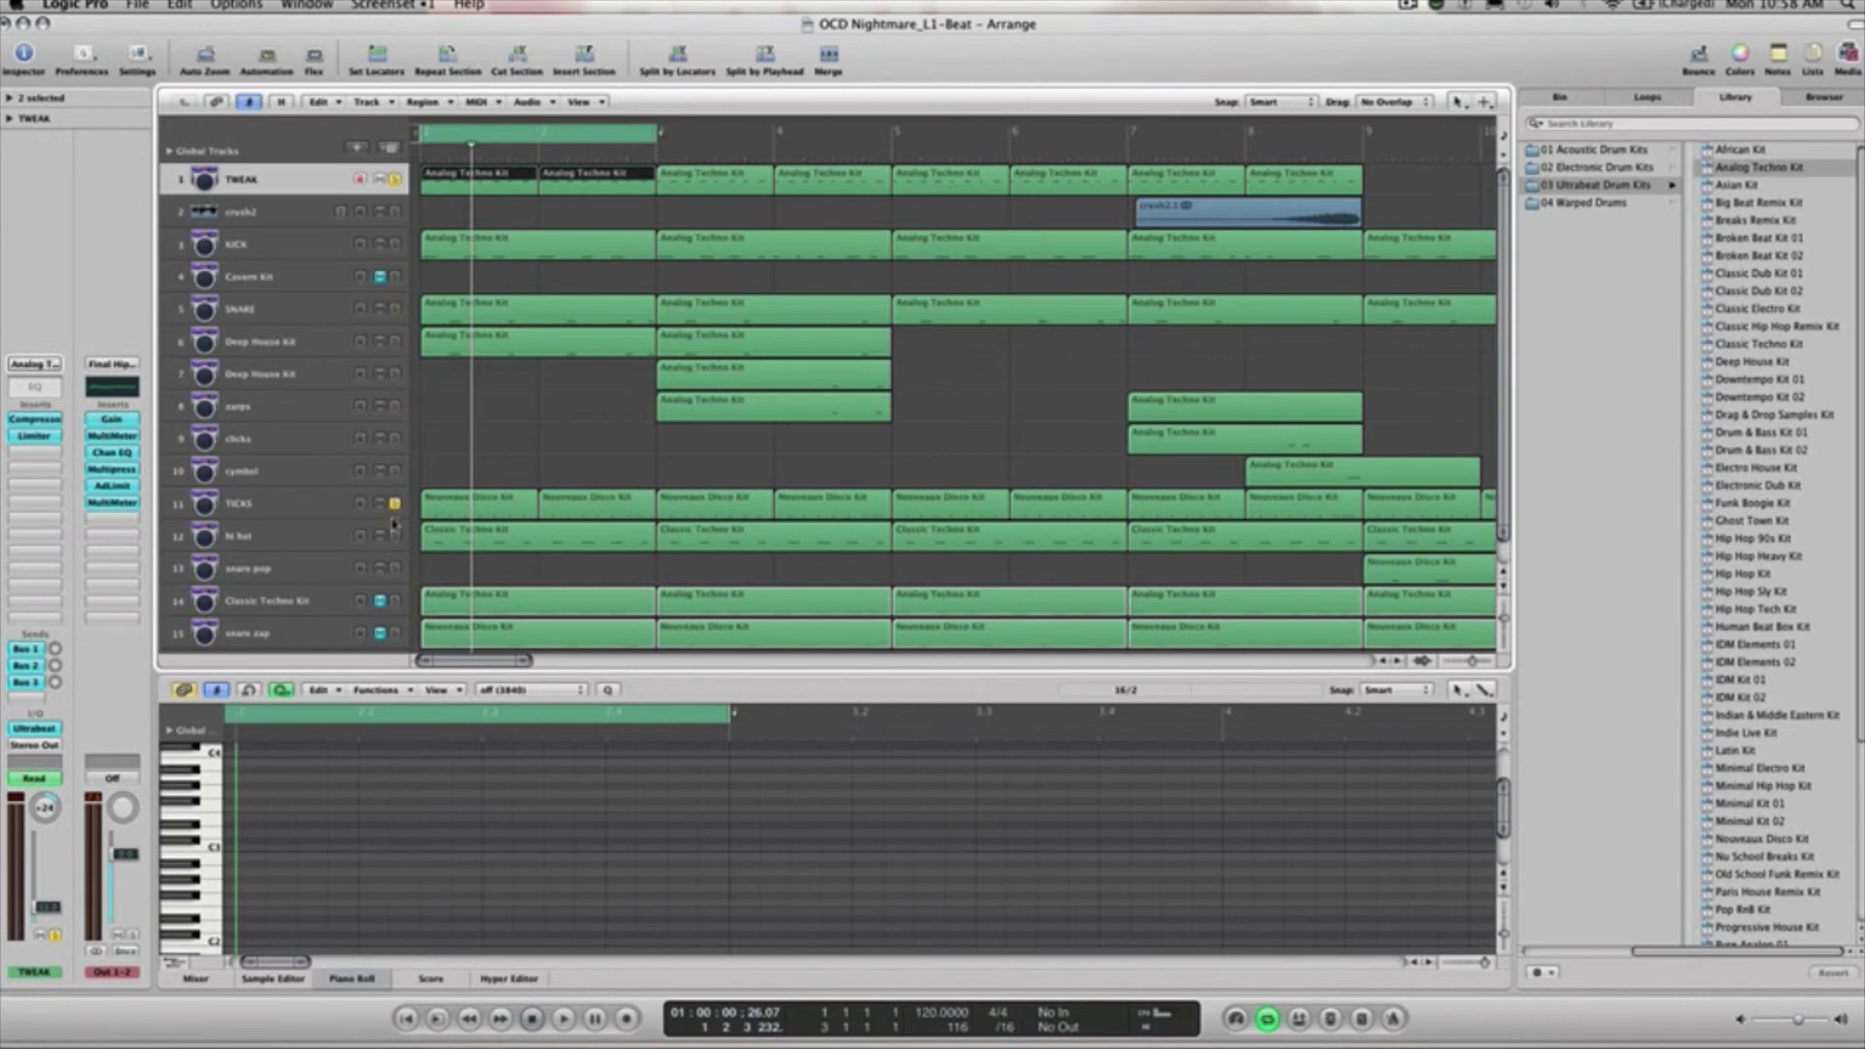
pyautogui.press('space')
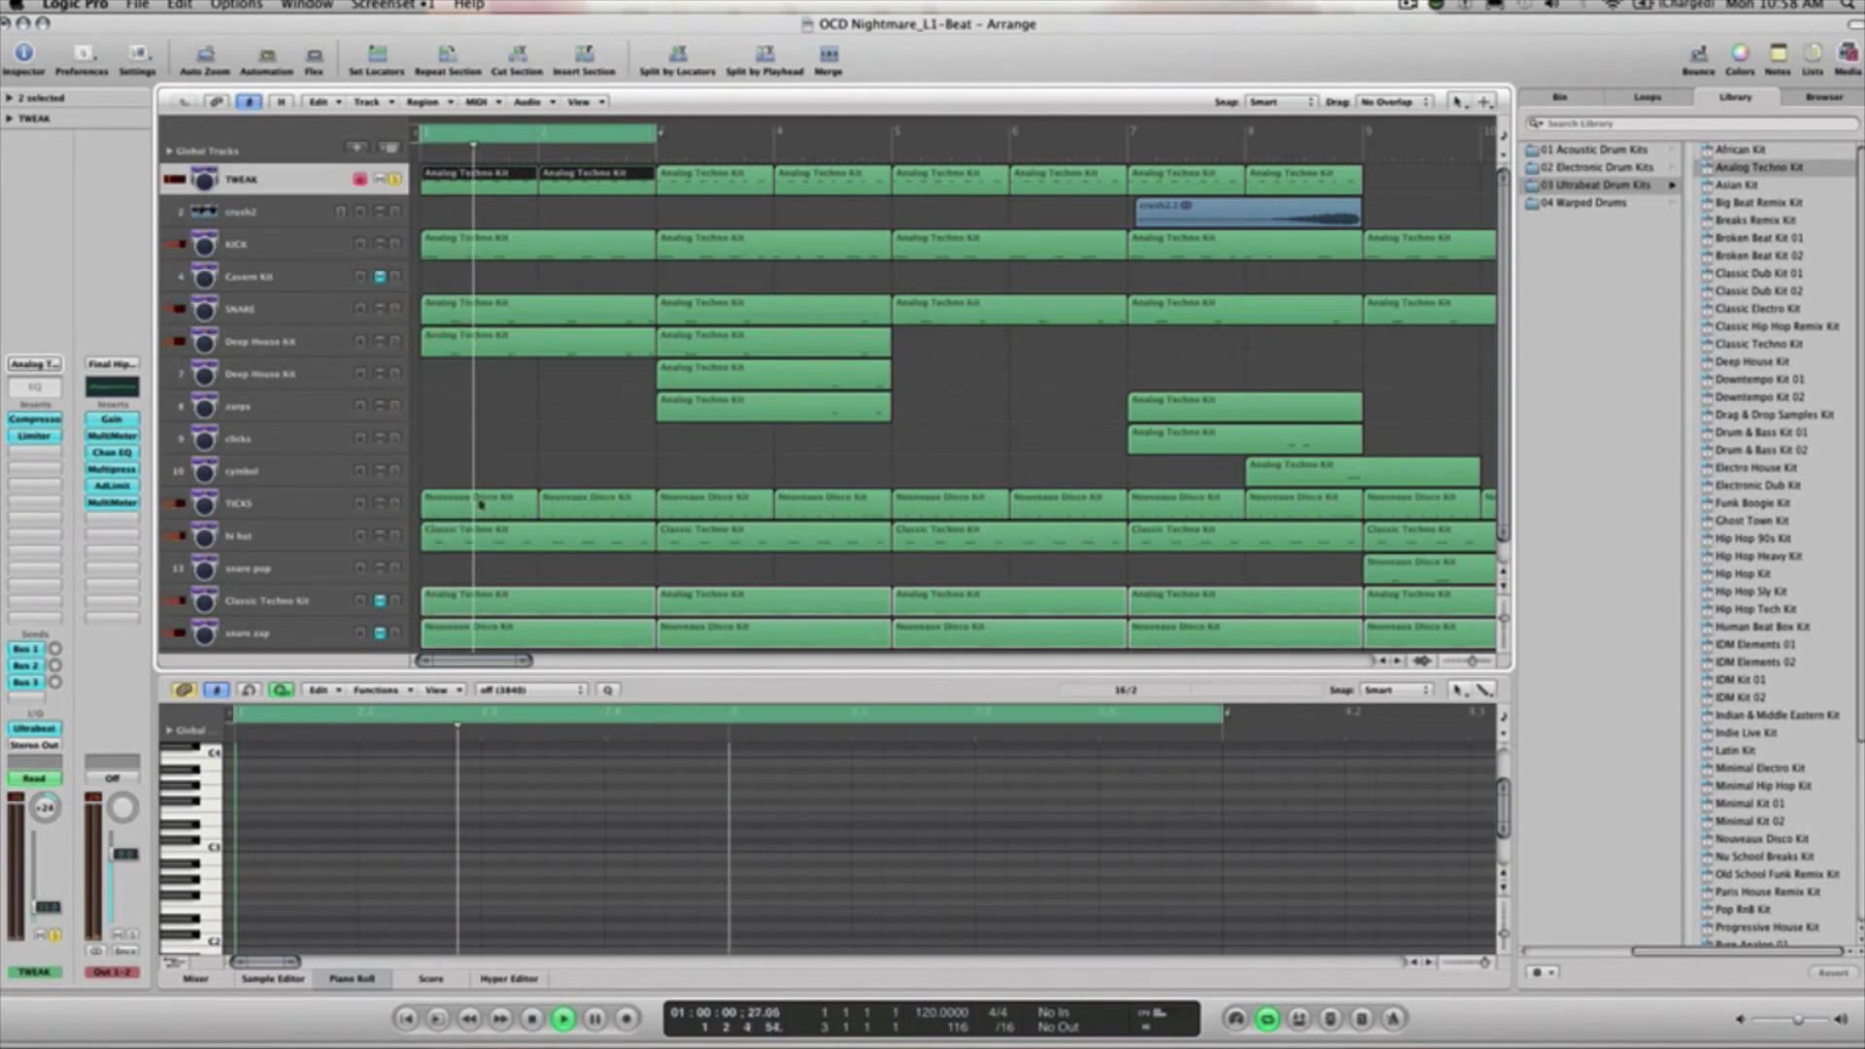
pyautogui.scroll(-1, 417, 844)
pyautogui.scroll(-4, 416, 844)
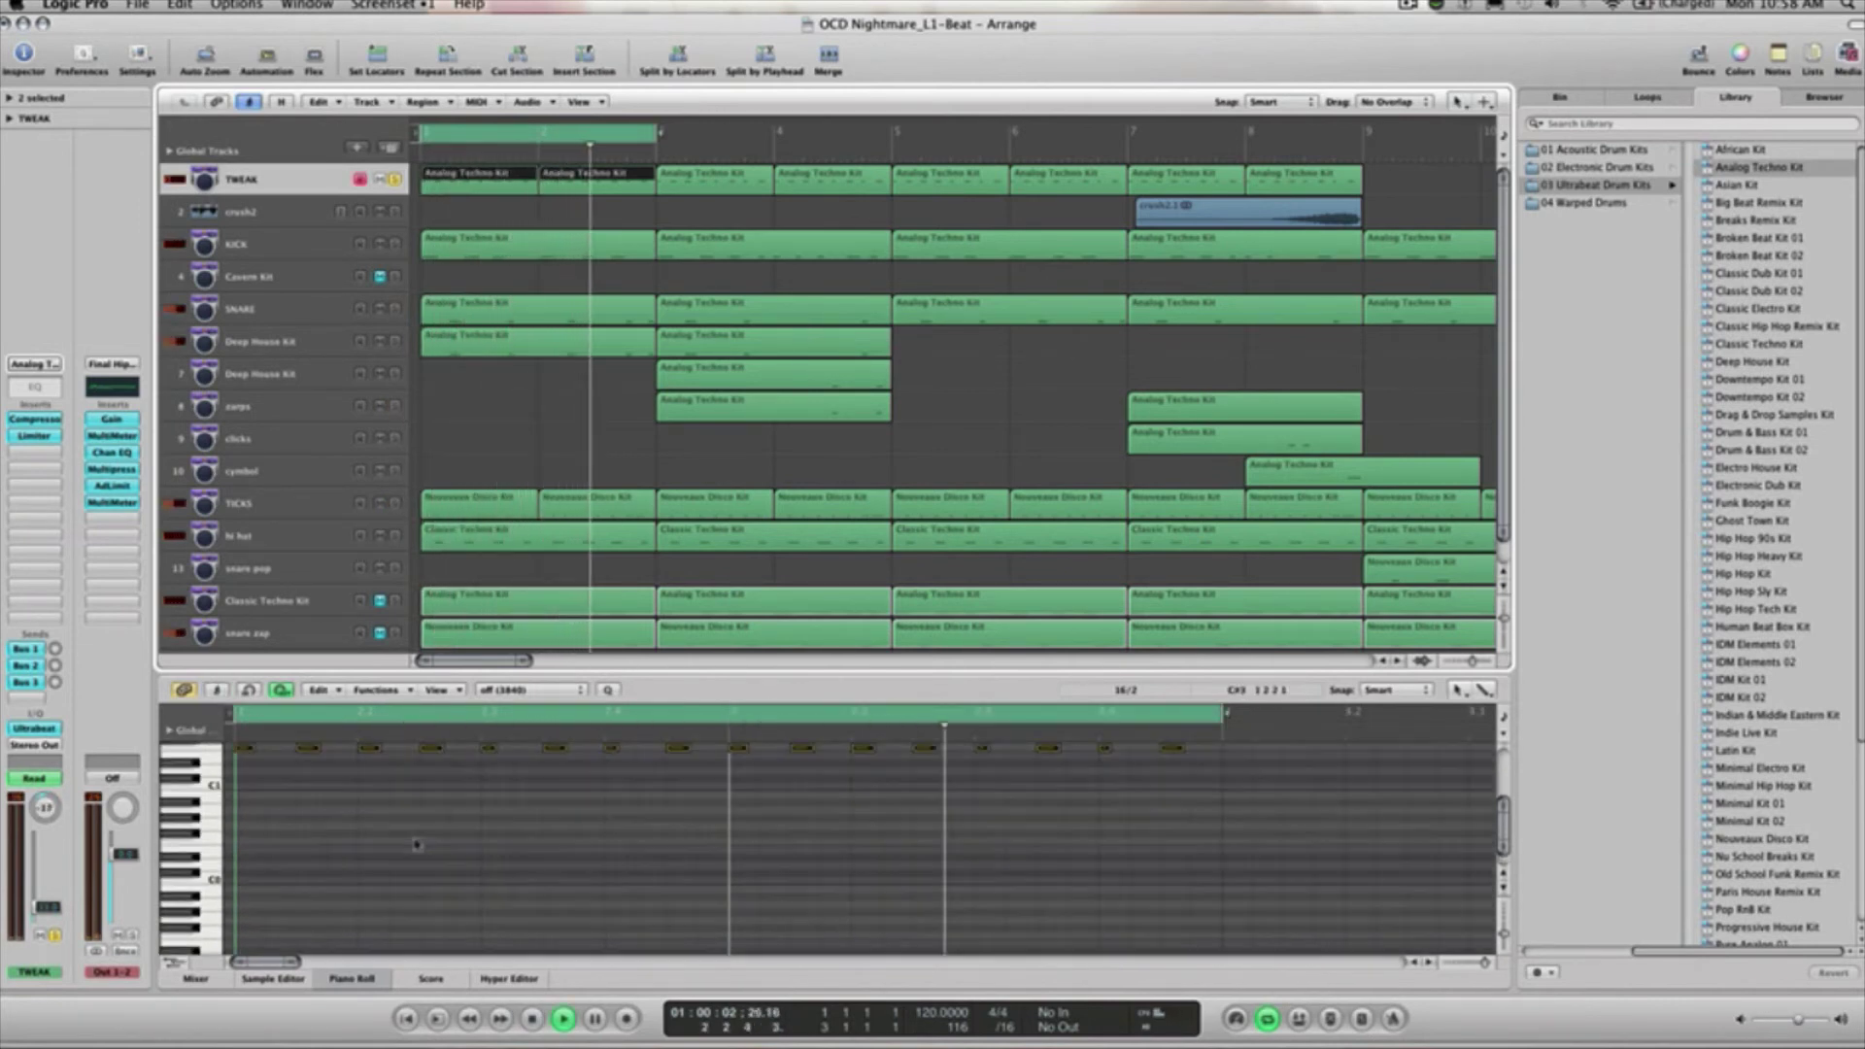
pyautogui.click(398, 900)
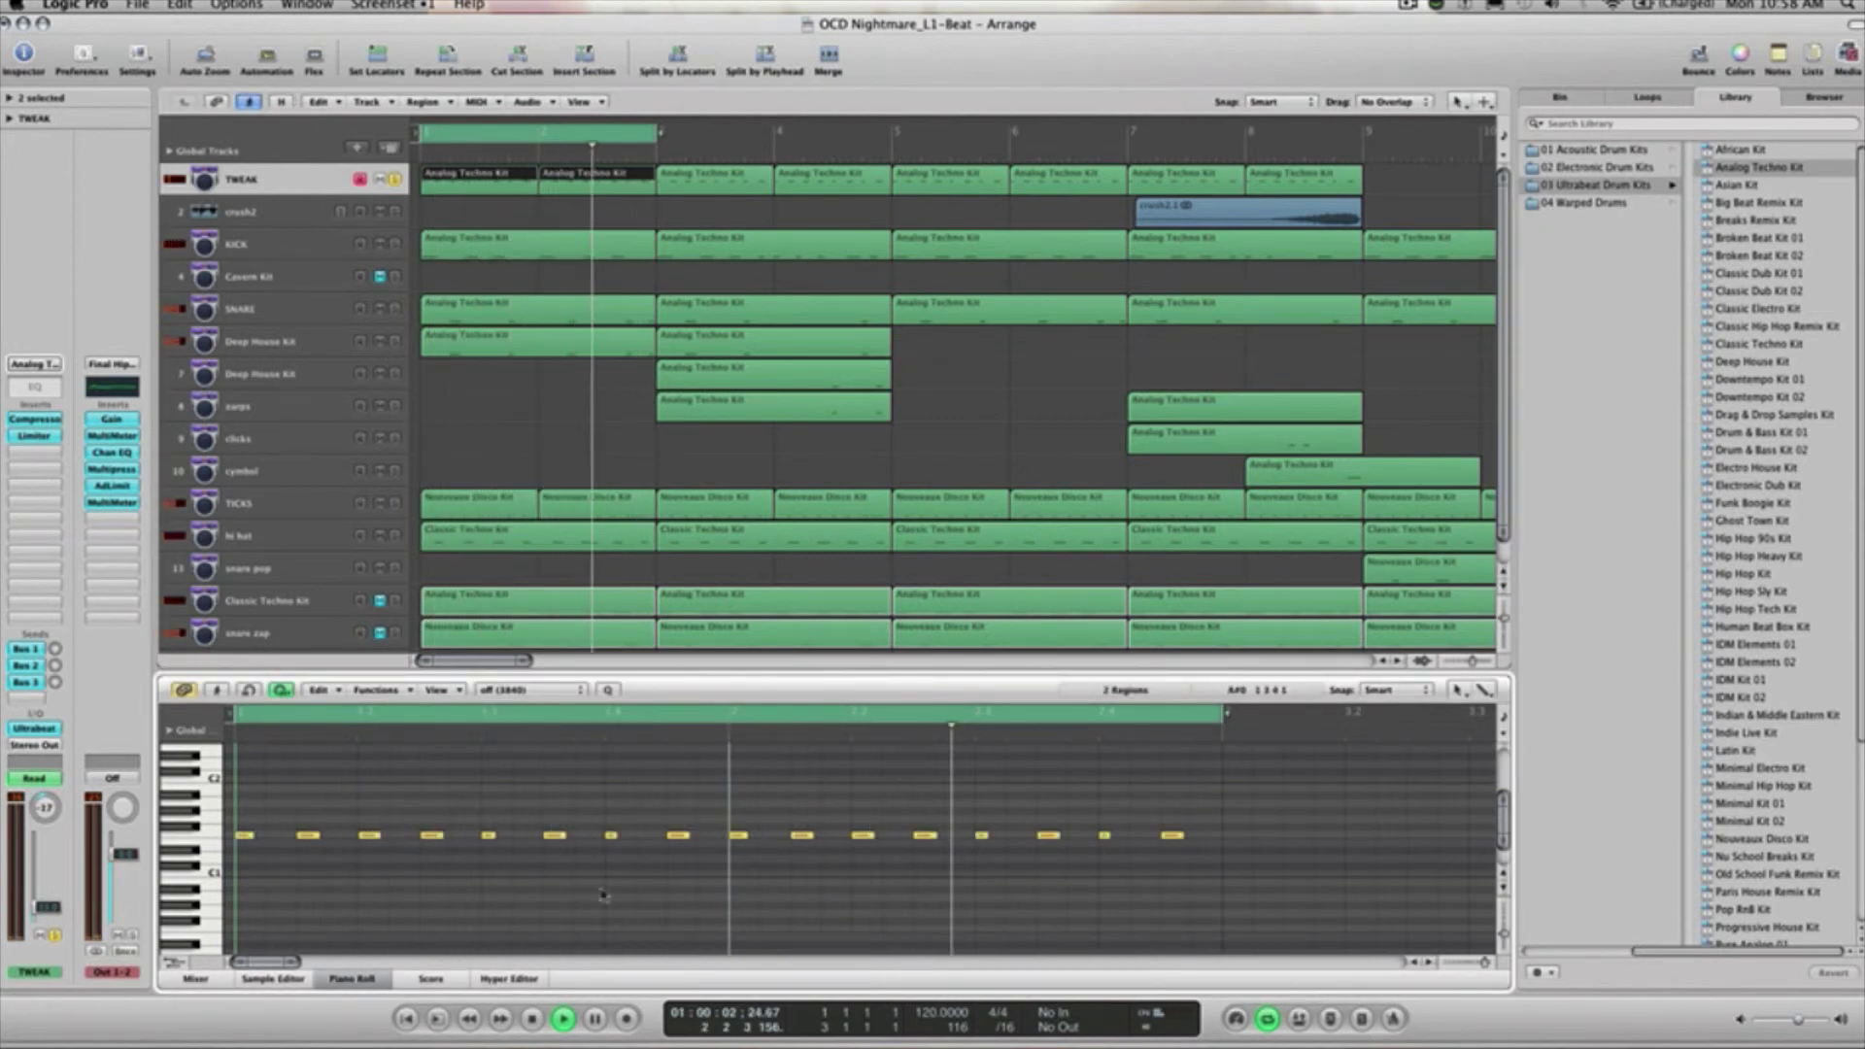
pyautogui.scroll(-1, 602, 894)
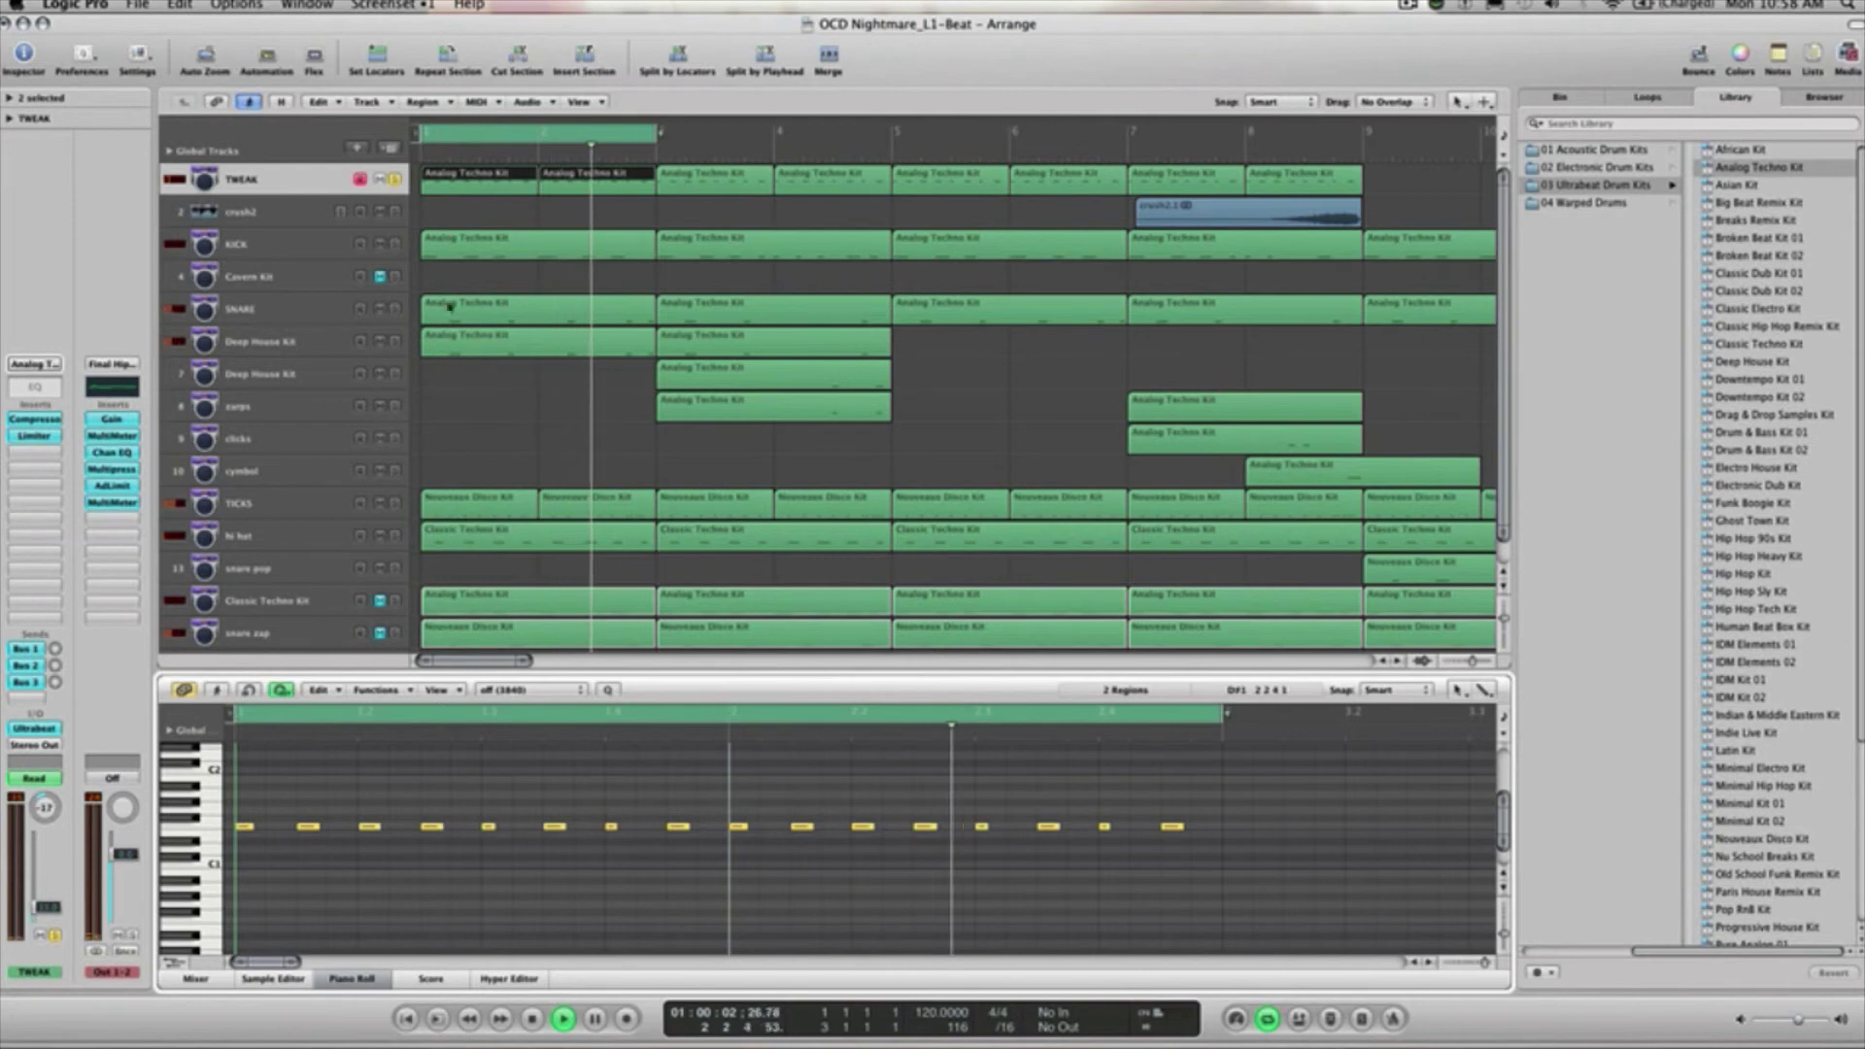
# Solo KICK, Deep House Kit on track 6, track 8 and TICKS alongside TWEAK during playback.
pyautogui.click(395, 244)
pyautogui.click(394, 341)
pyautogui.click(394, 405)
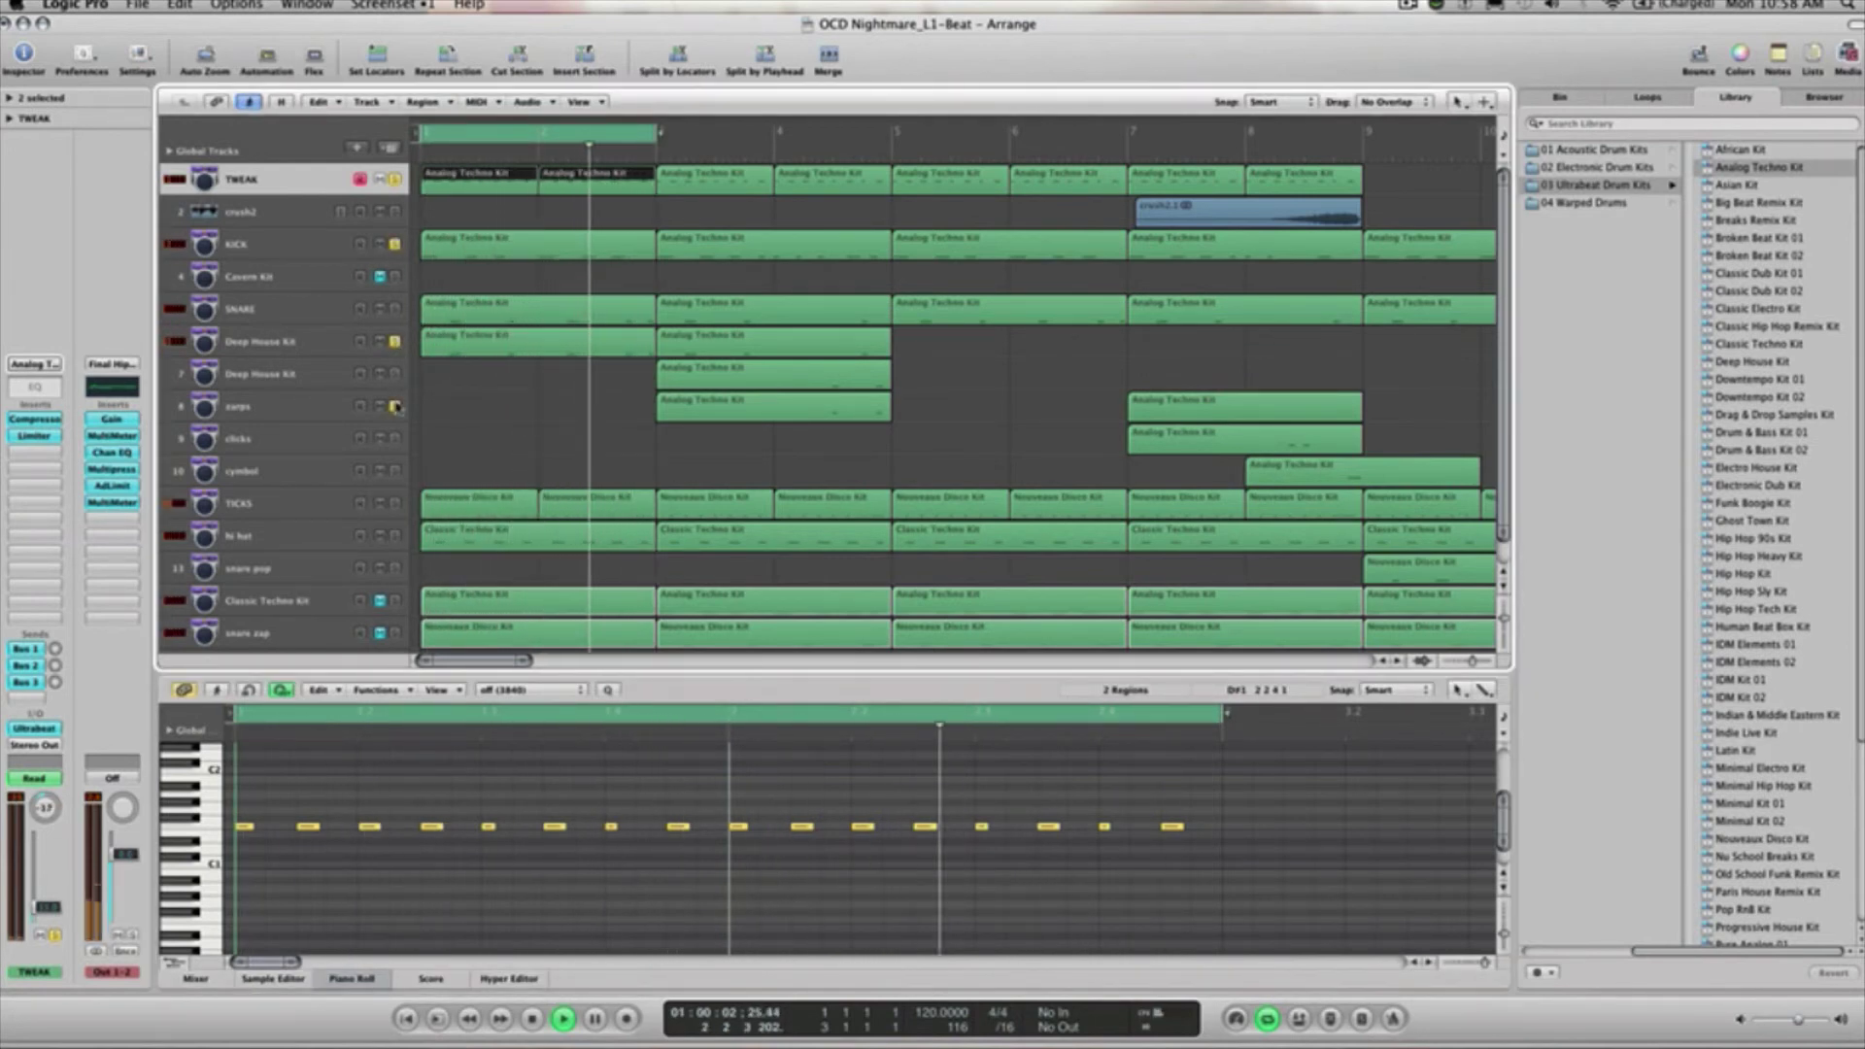
pyautogui.scroll(-1, 397, 547)
pyautogui.click(395, 492)
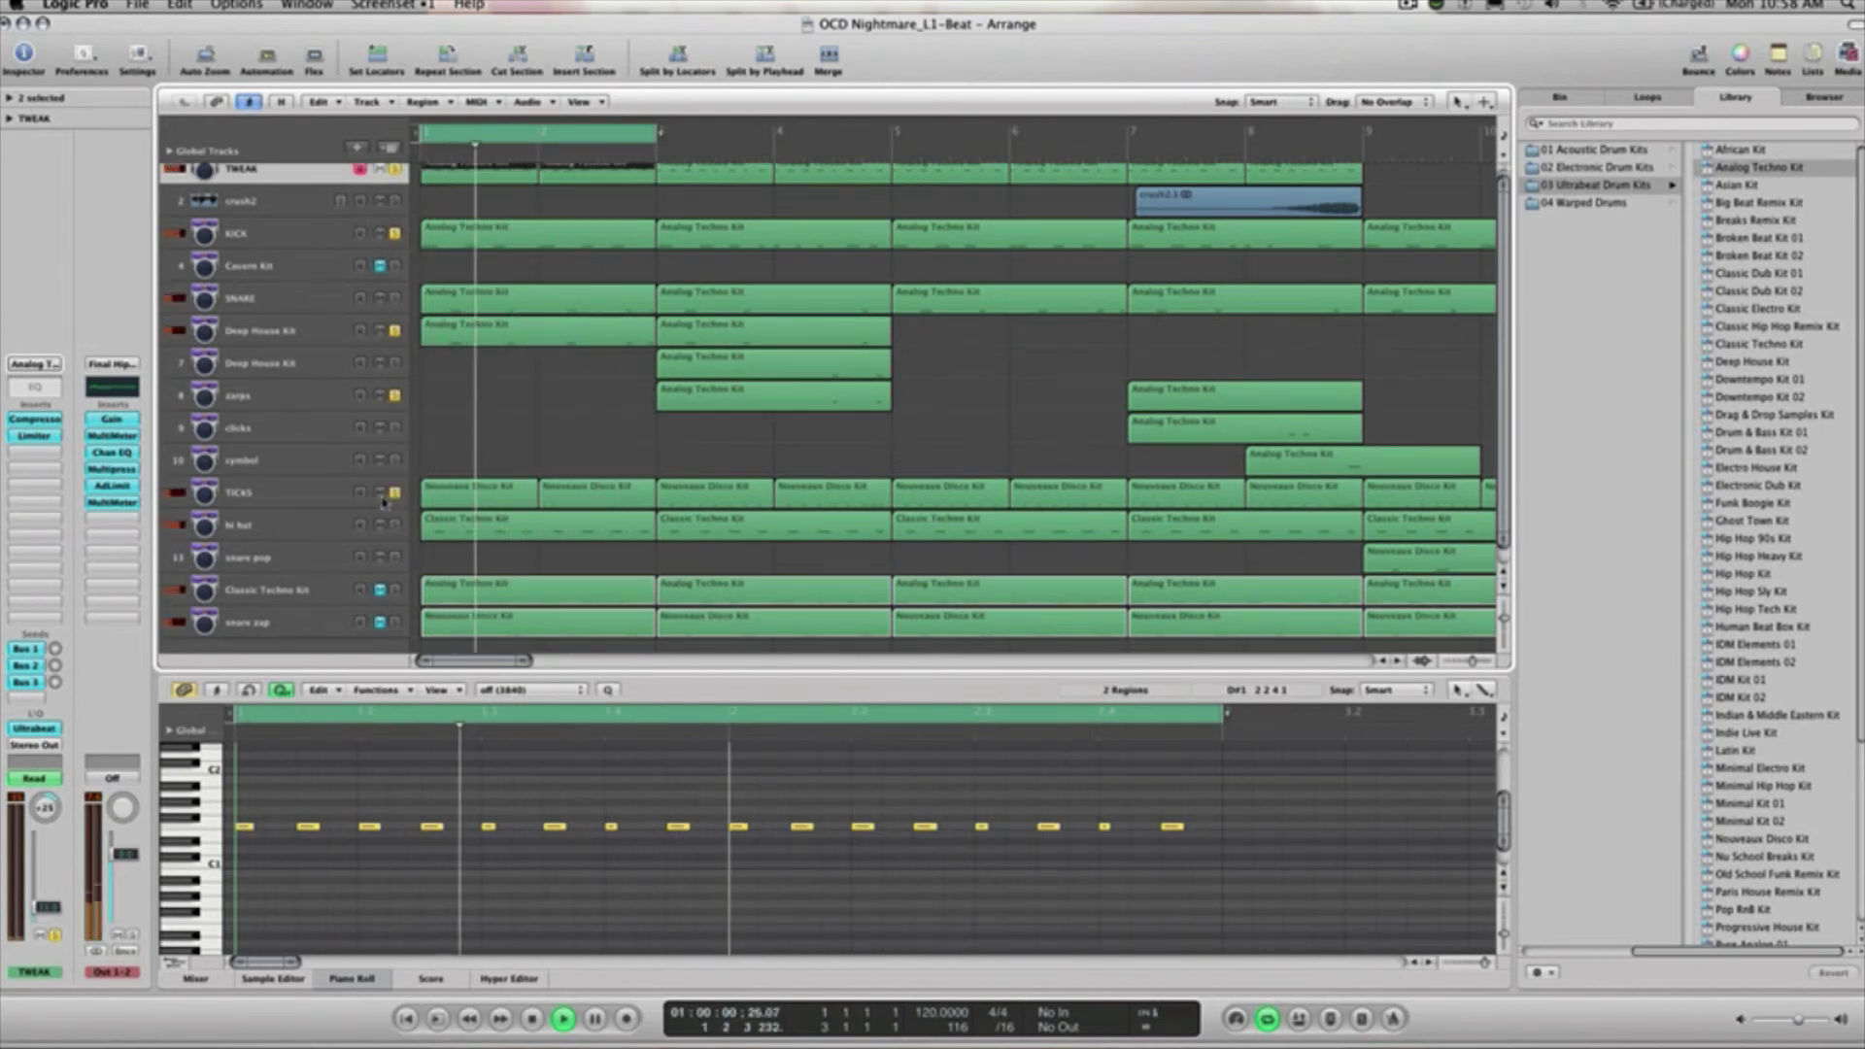
# Select the TICKS track and clear the region selection, with playback stopped.
pyautogui.click(352, 491)
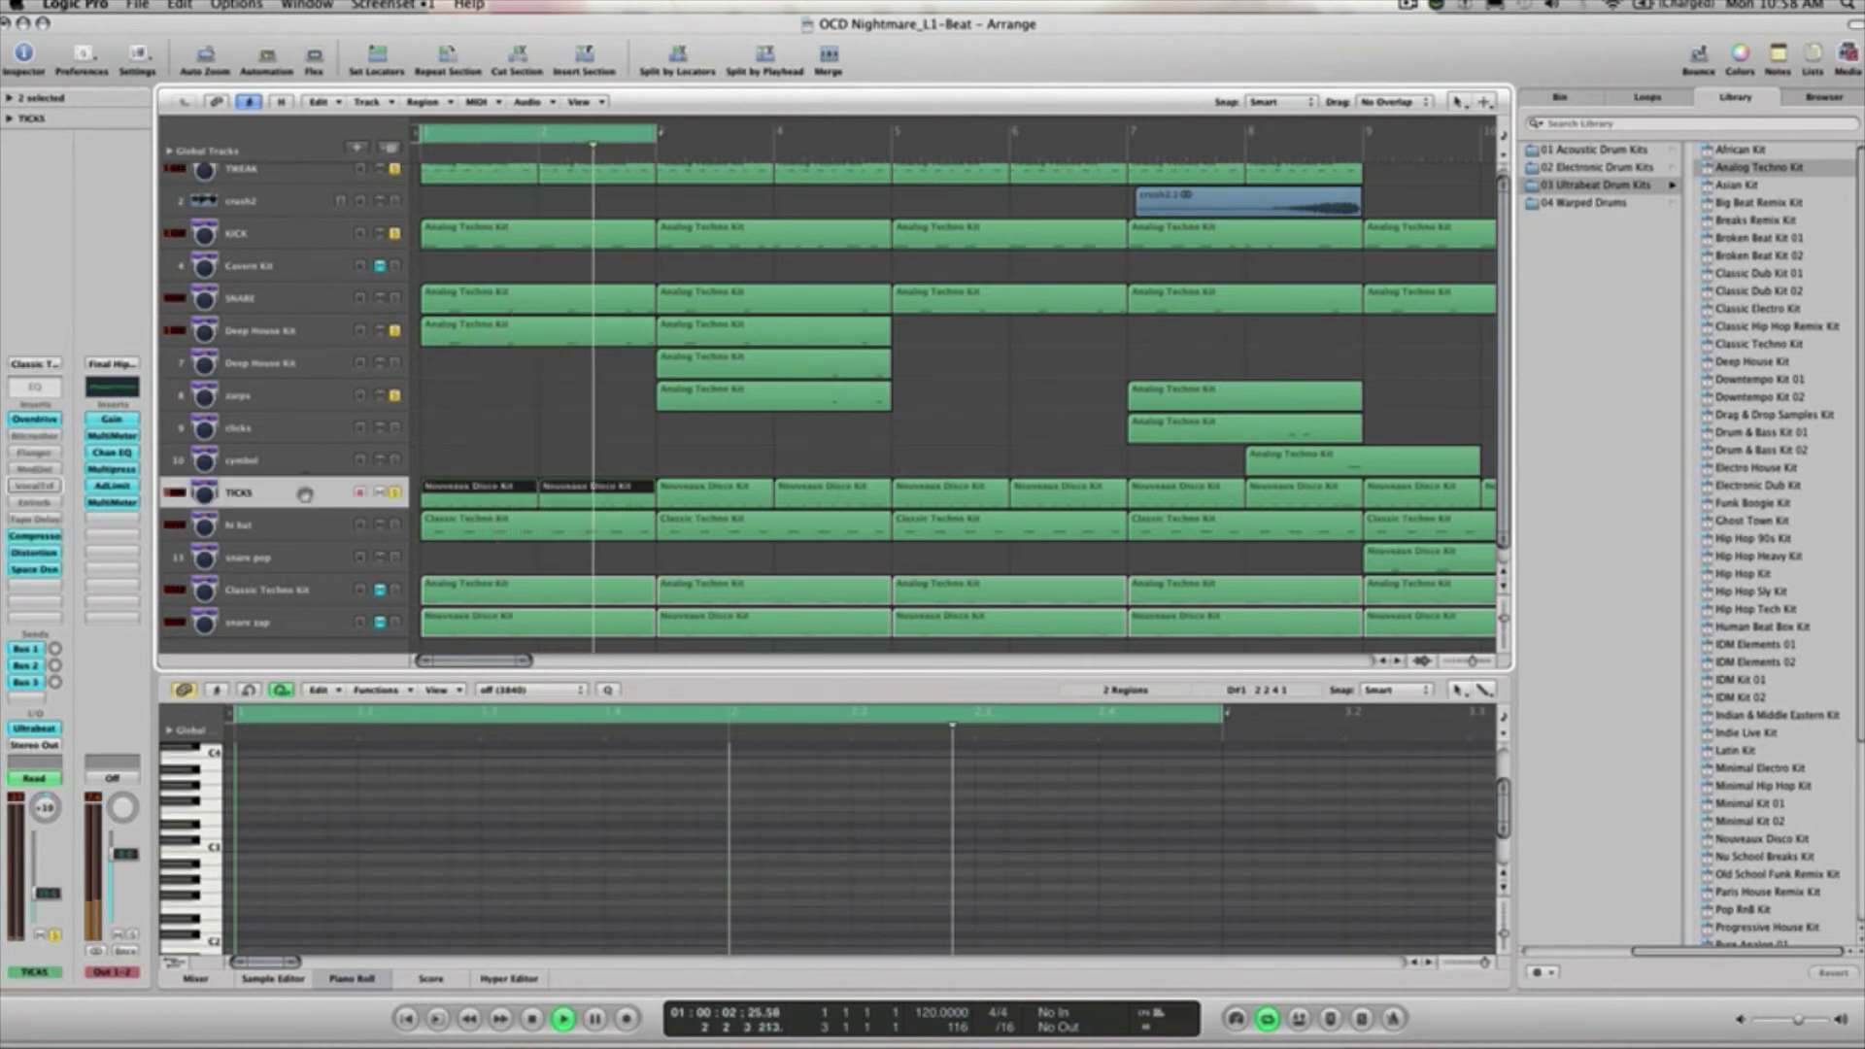
pyautogui.click(489, 438)
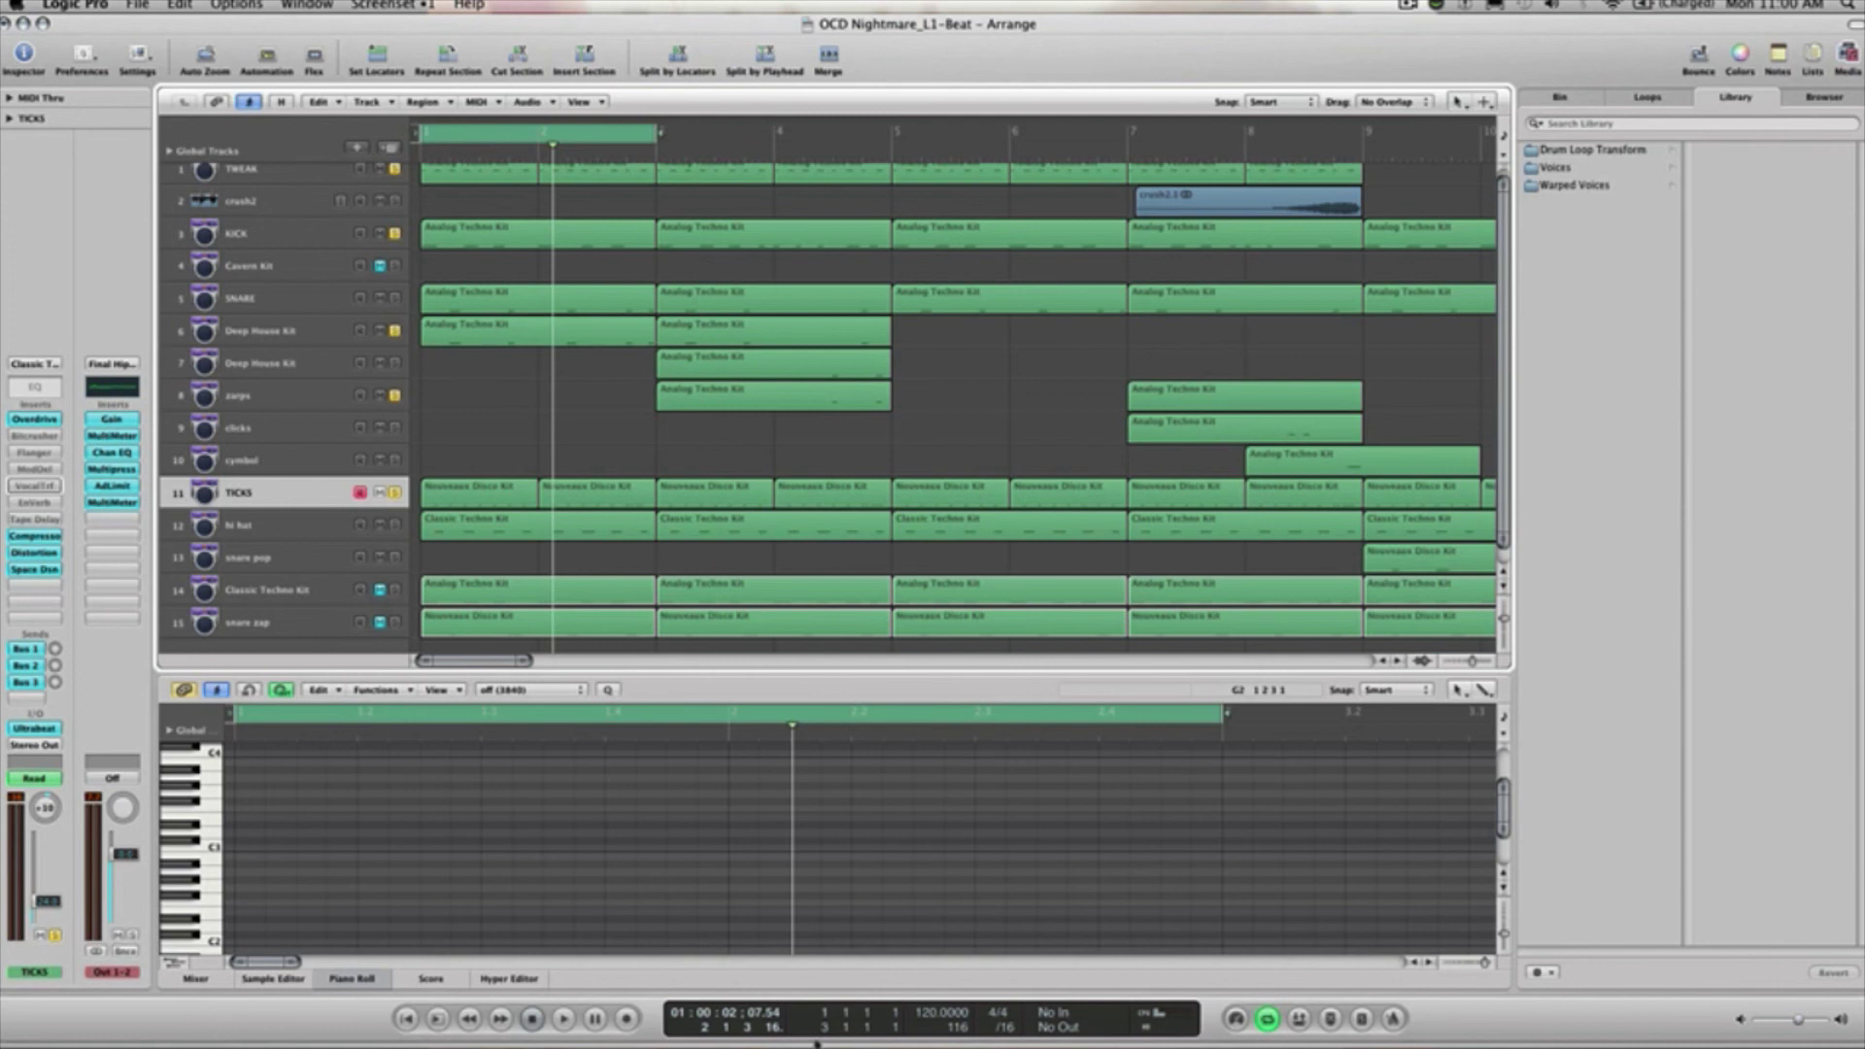
pyautogui.moveTo(783, 1017)
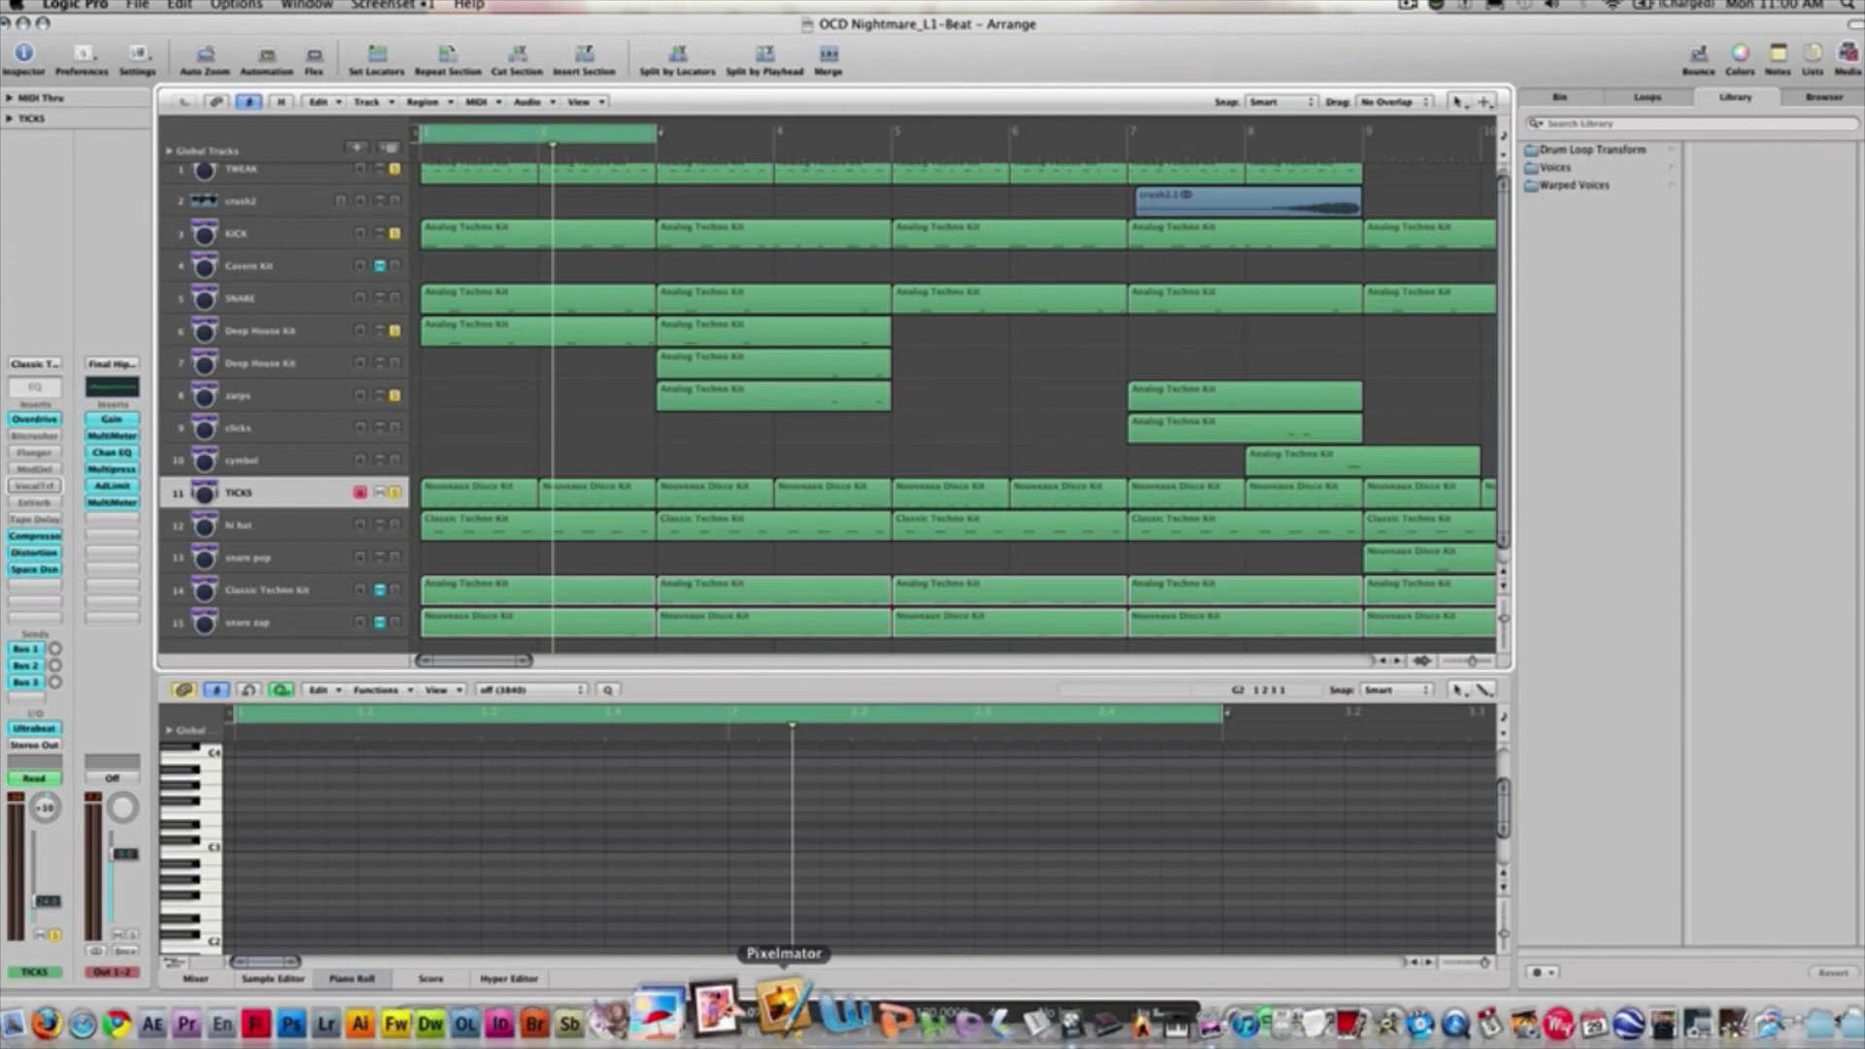